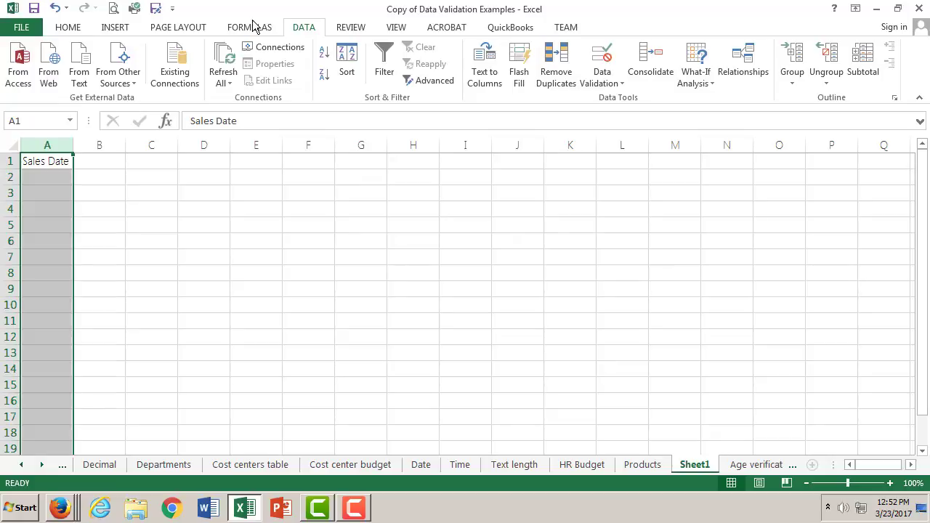
- Add data validation to the Sales Date column, allowing only dates between 1/1/2017 and 12/31/2017
{"action": "left_click", "coordinate": [606, 80]}
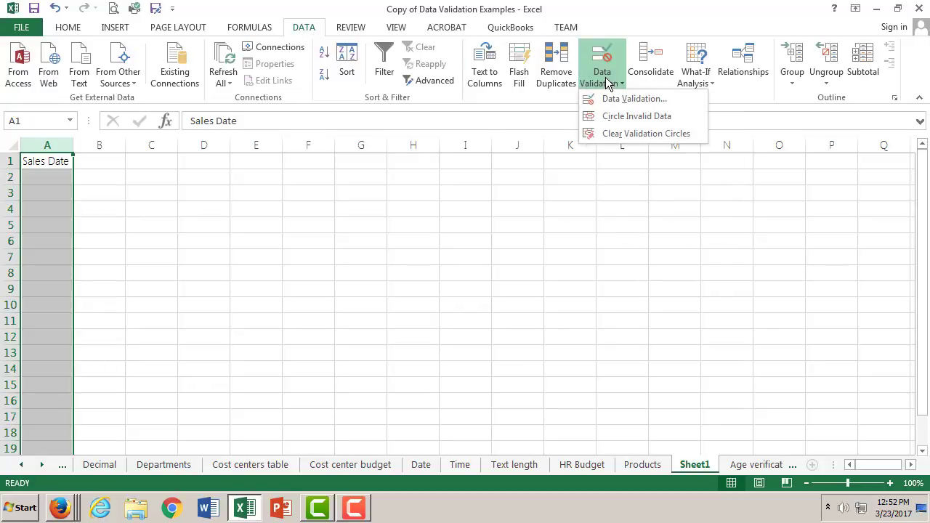
{"action": "left_click", "coordinate": [615, 99]}
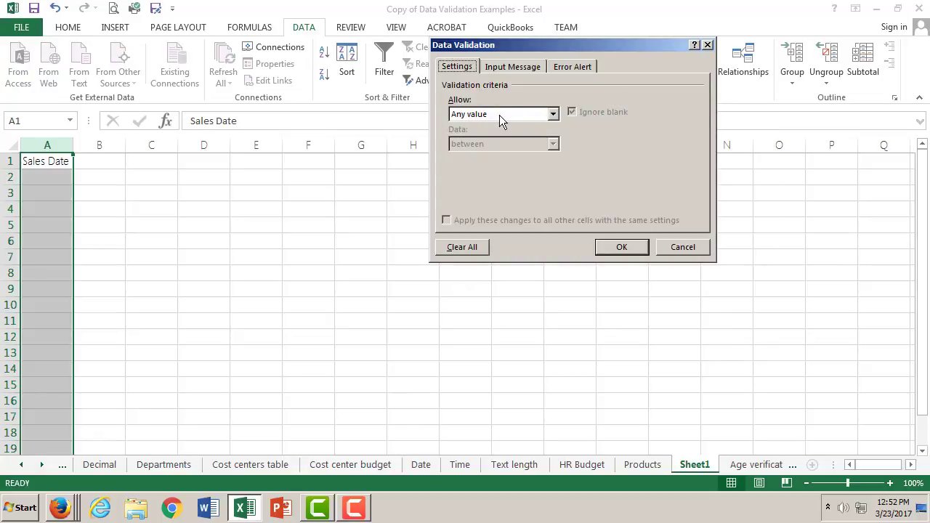
{"action": "left_click", "coordinate": [552, 114]}
{"action": "left_click", "coordinate": [530, 164]}
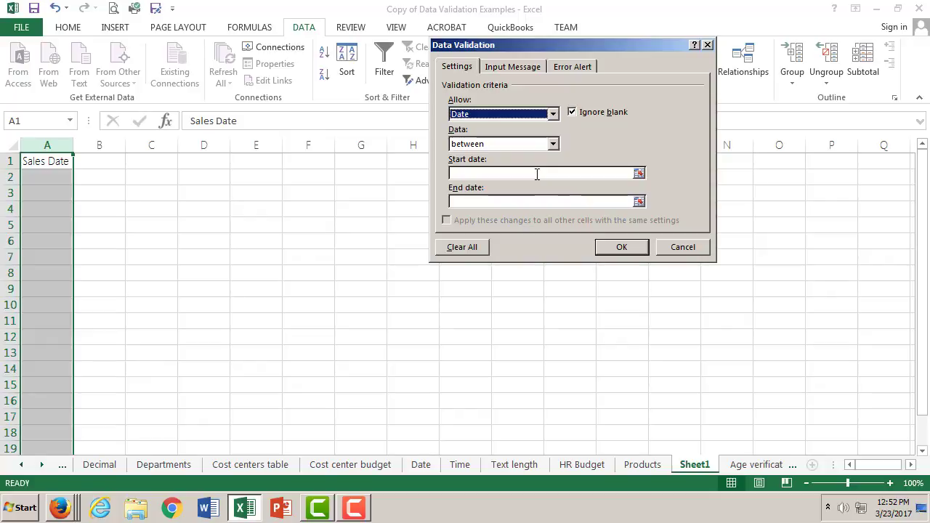
{"action": "left_click", "coordinate": [534, 174]}
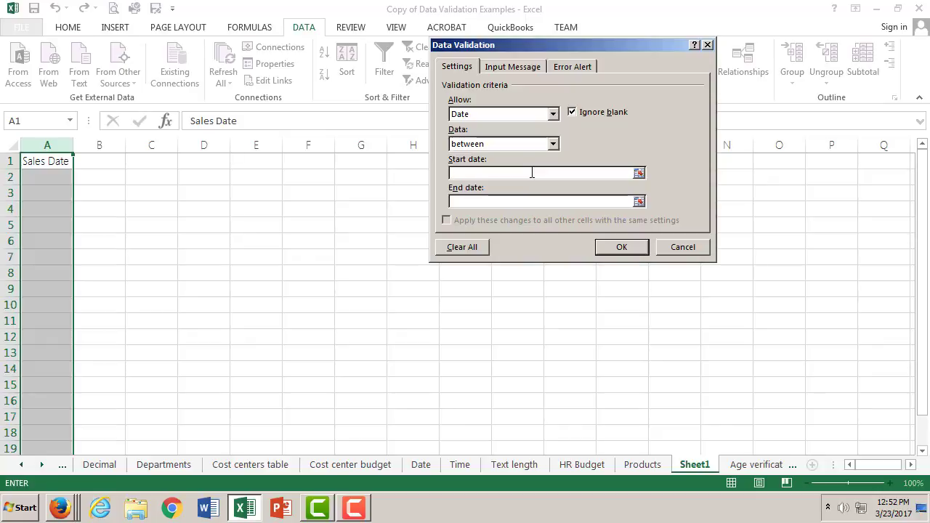
{"action": "type", "text": "1/"}
{"action": "type", "text": "1/2017"}
{"action": "left_click", "coordinate": [531, 201]}
{"action": "type", "text": "12/31/2017"}
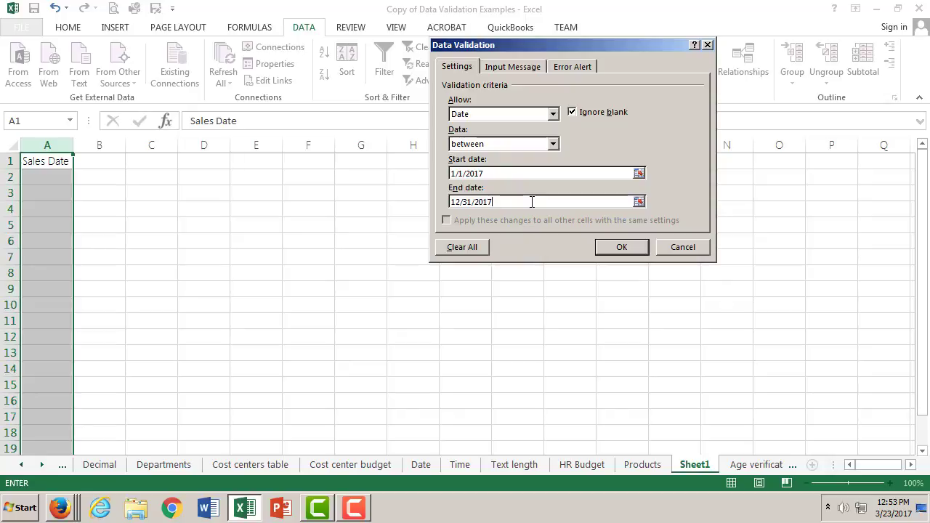
- Give the validation an input message titled "date in 2017" reading "Make sure the date is in the year 2017"
{"action": "left_click", "coordinate": [536, 64]}
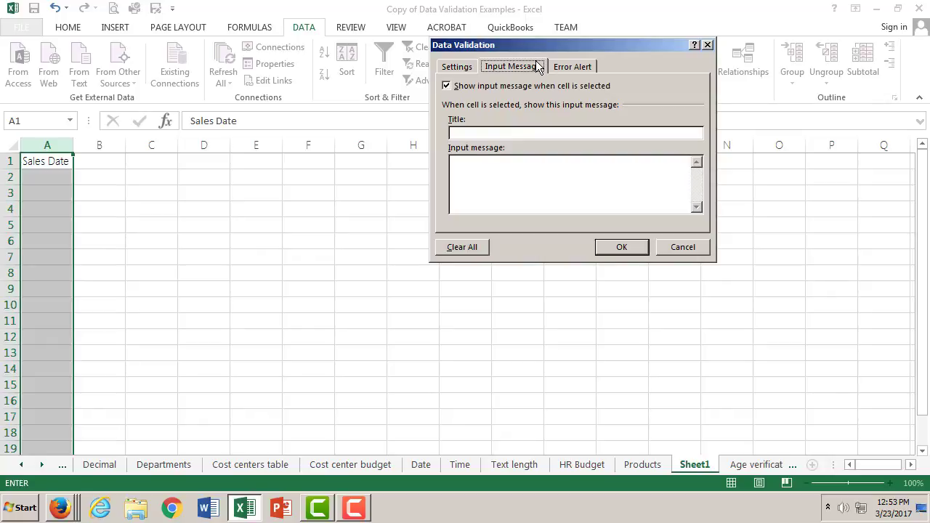
{"action": "left_click", "coordinate": [511, 133]}
{"action": "type", "text": "date in 2017"}
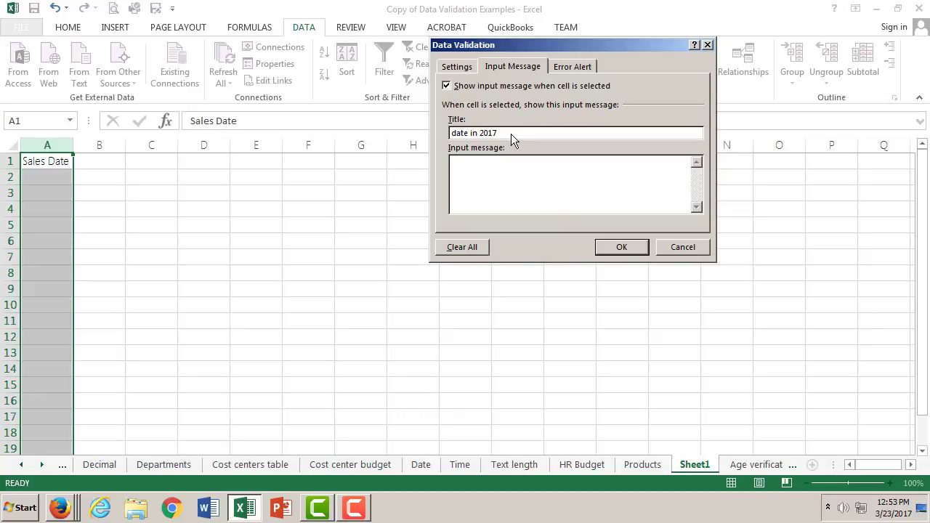
{"action": "left_click", "coordinate": [480, 168]}
{"action": "type", "text": "Make sure the date is in the year 2017"}
- Set up a Stop error alert titled "Dates must be 2017" with the error message "Try Again"
{"action": "left_click", "coordinate": [589, 66]}
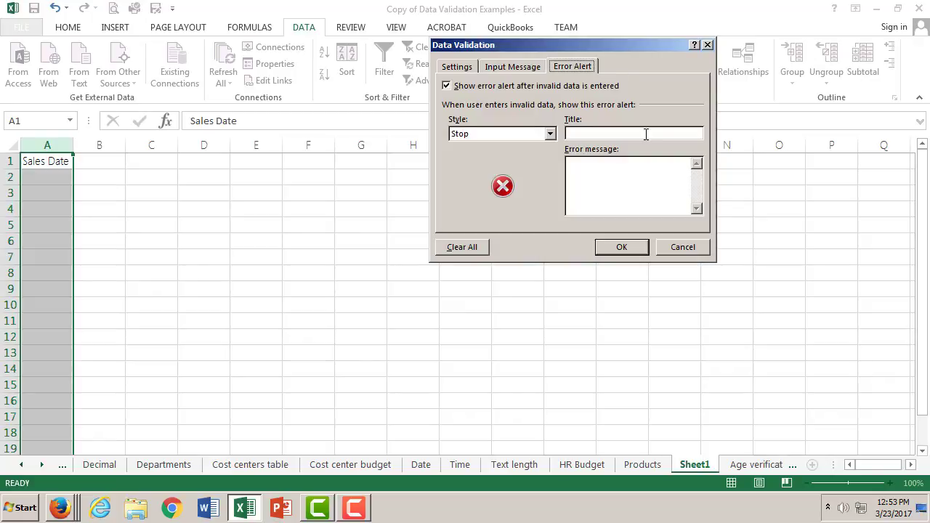
{"action": "left_click", "coordinate": [534, 68]}
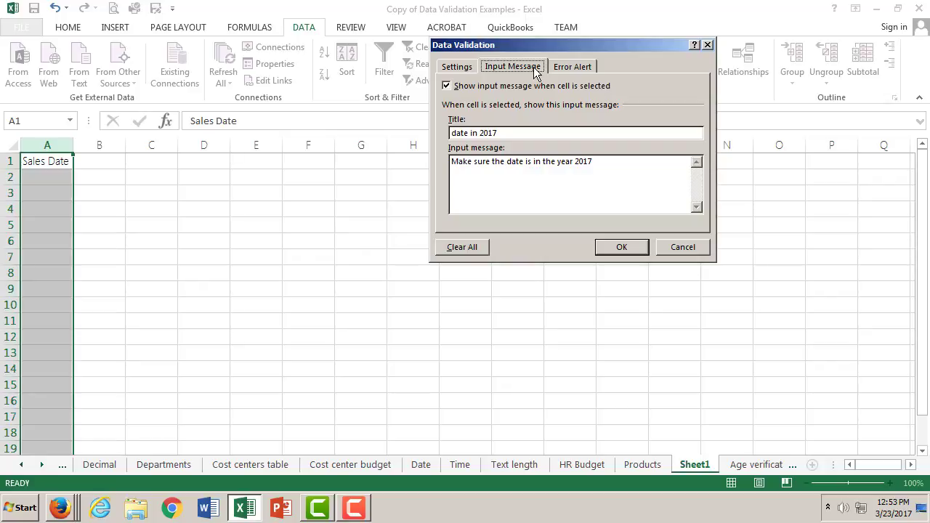
{"action": "left_click", "coordinate": [571, 68]}
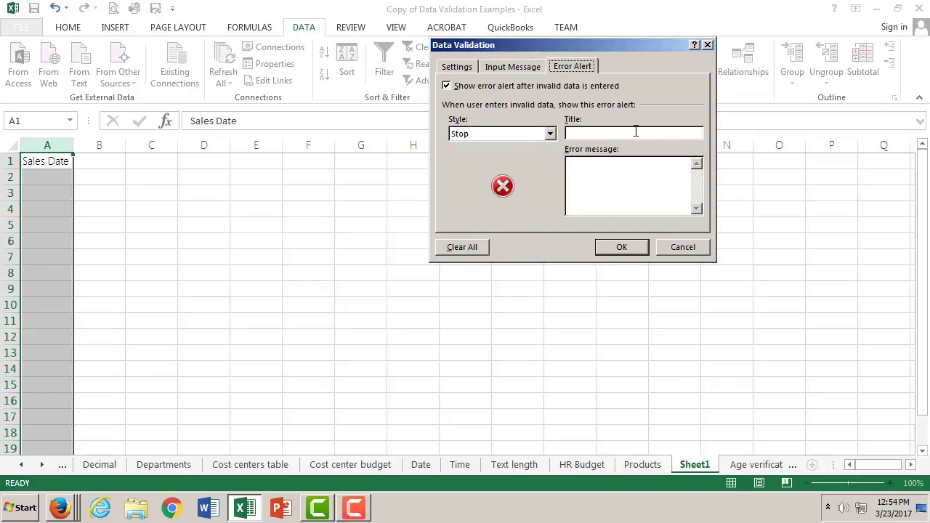
{"action": "left_click", "coordinate": [591, 135]}
{"action": "type", "text": "Dates must be 2017"}
{"action": "left_click", "coordinate": [631, 169]}
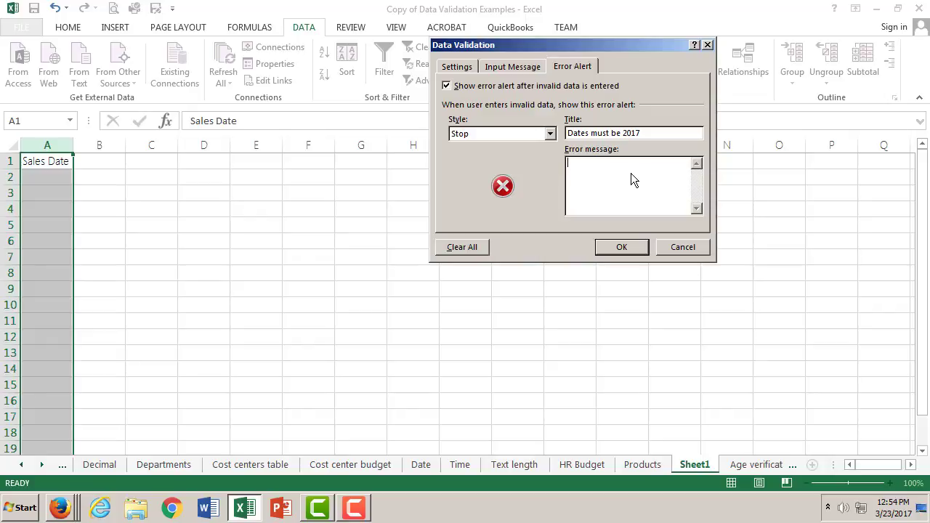
{"action": "type", "text": "Try Again"}
- Review the validation criteria, input message and error alert, and apply the rule to the Sales Date column
{"action": "left_click", "coordinate": [460, 66]}
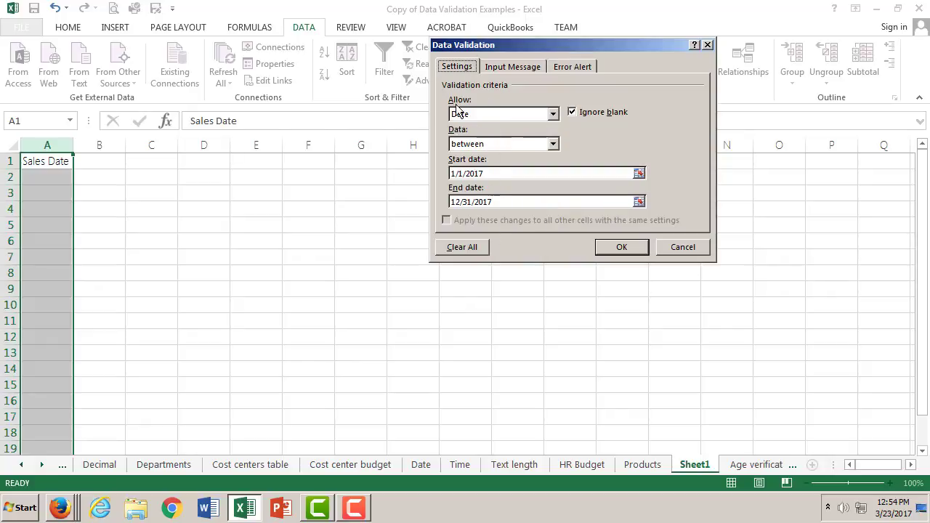
{"action": "left_click", "coordinate": [509, 67]}
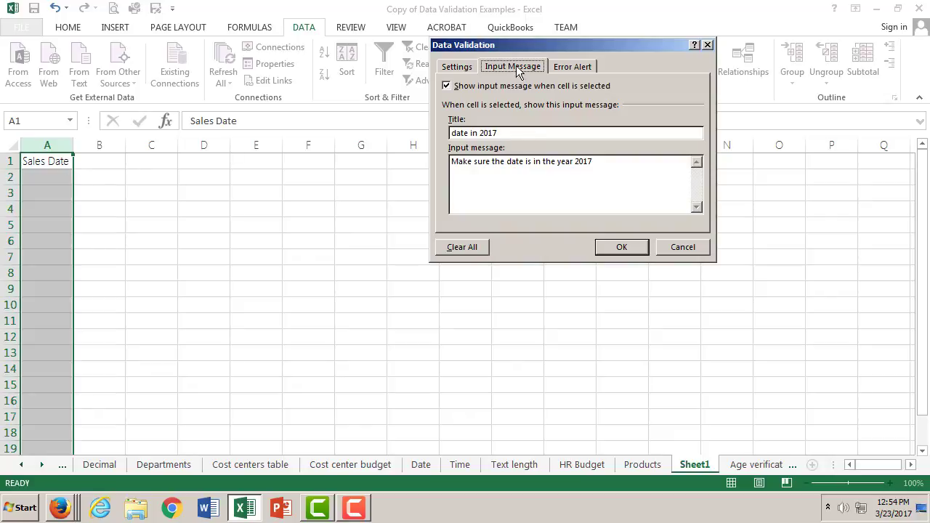
{"action": "left_click", "coordinate": [564, 66]}
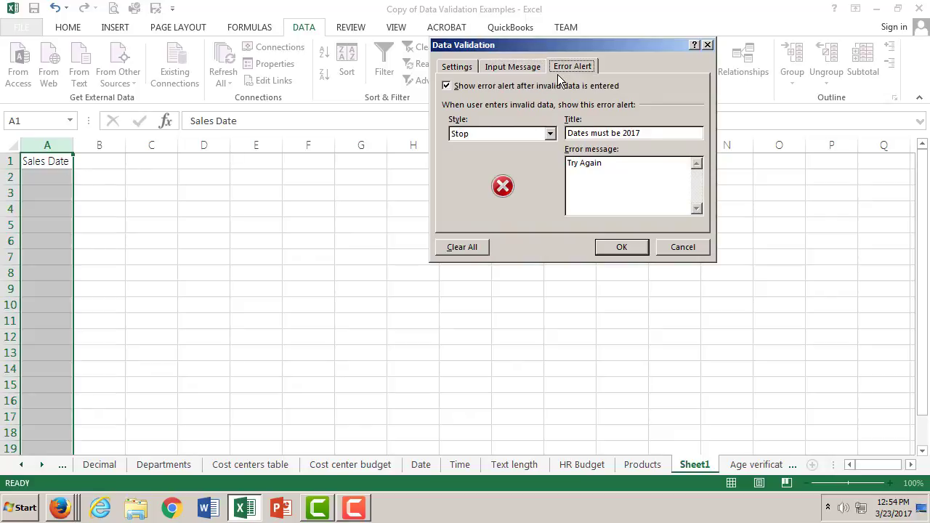
{"action": "left_click", "coordinate": [630, 246]}
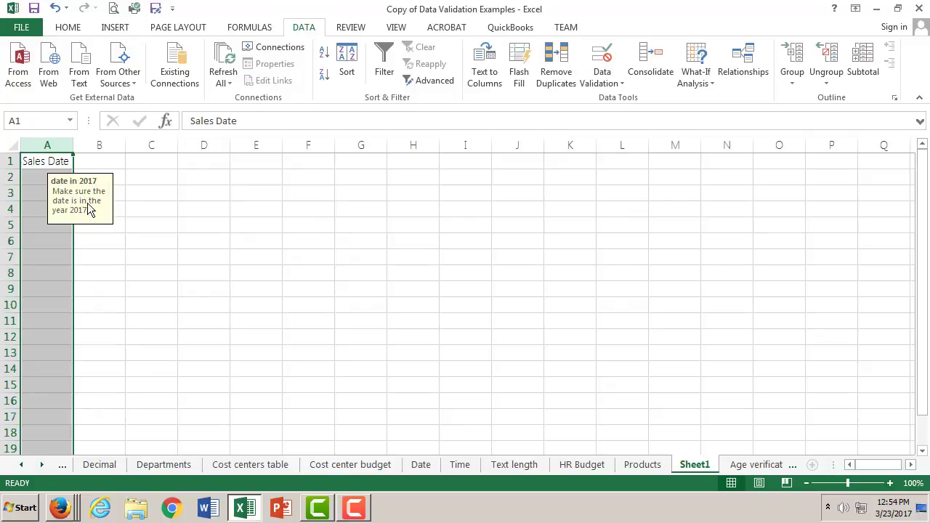
- Enter the date 1/2/2017 in cell A2 under Sales Date
{"action": "left_click", "coordinate": [37, 176]}
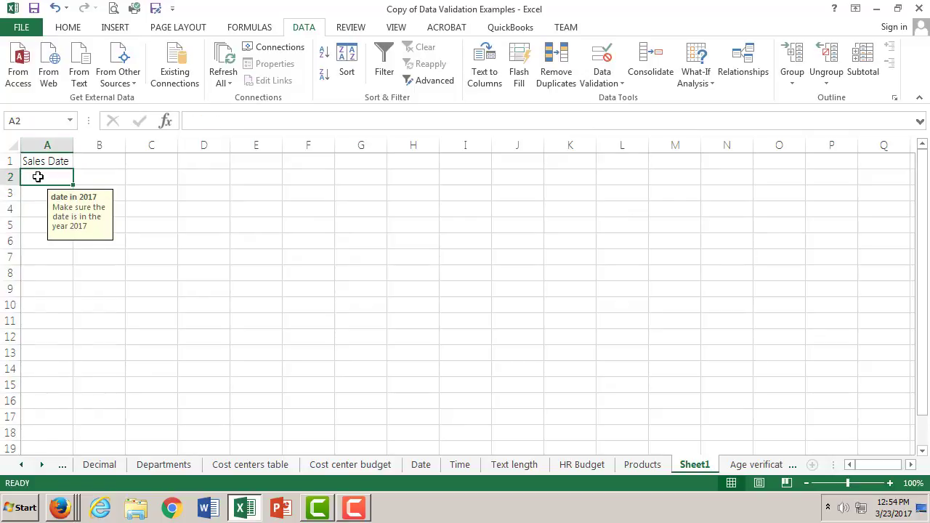
{"action": "double_click", "coordinate": [38, 177]}
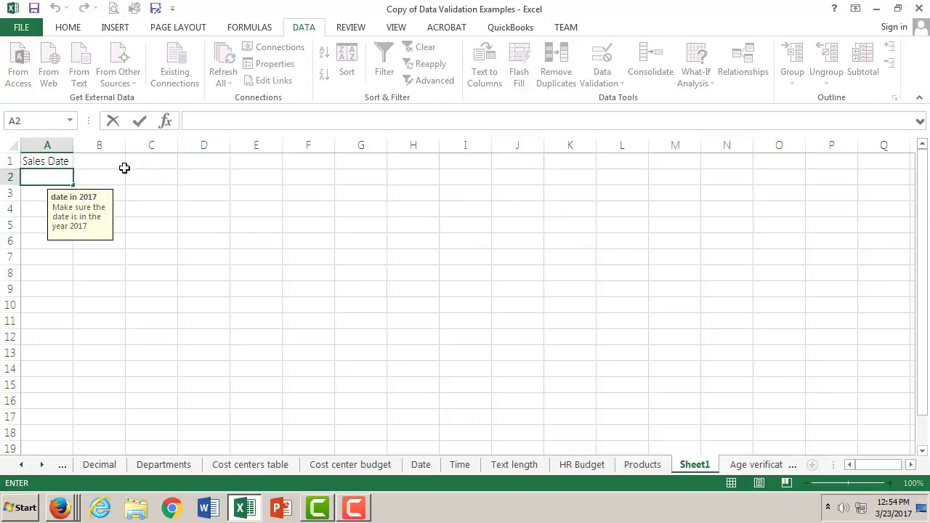
{"action": "left_click", "coordinate": [229, 123]}
{"action": "type", "text": "1/2/2017"}
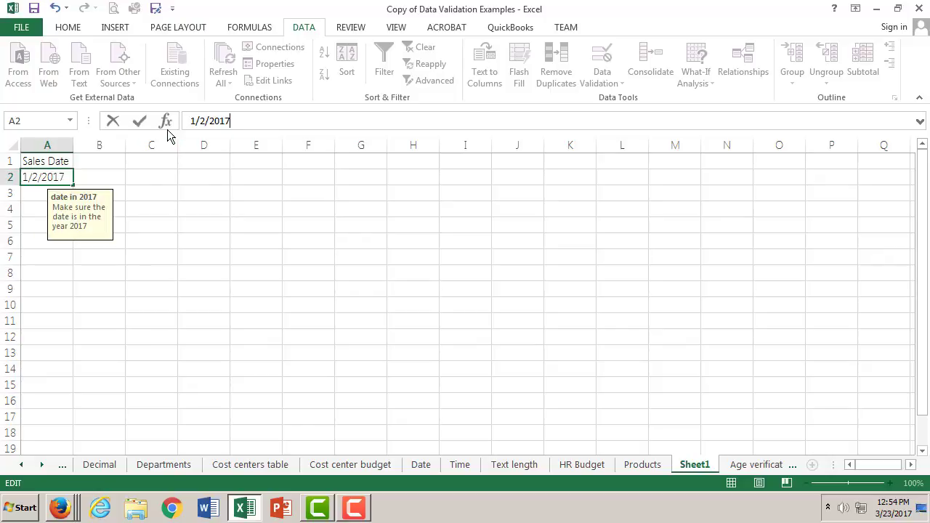
{"action": "left_click", "coordinate": [141, 122]}
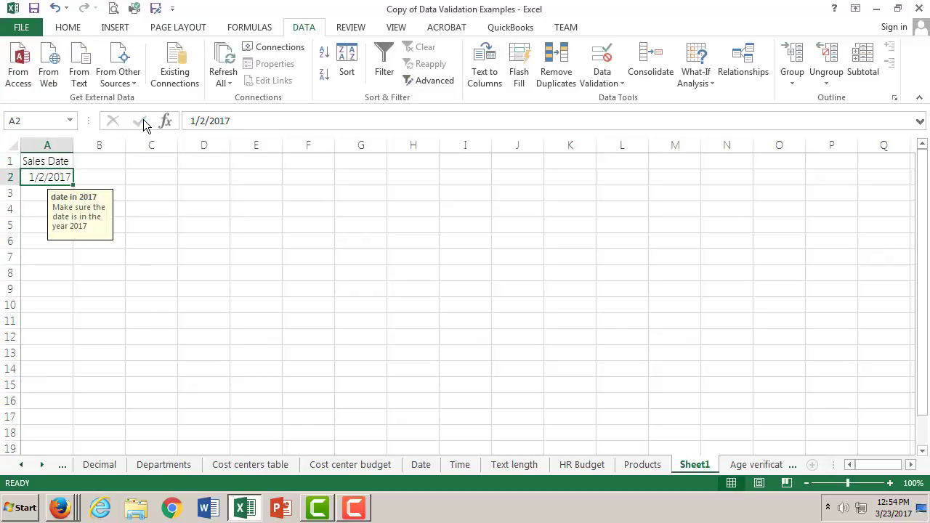
- Test the validation rule by trying to enter 1/2/2016 in cell A3, and choose to retry the entry
{"action": "left_click", "coordinate": [36, 193]}
{"action": "left_click", "coordinate": [254, 121]}
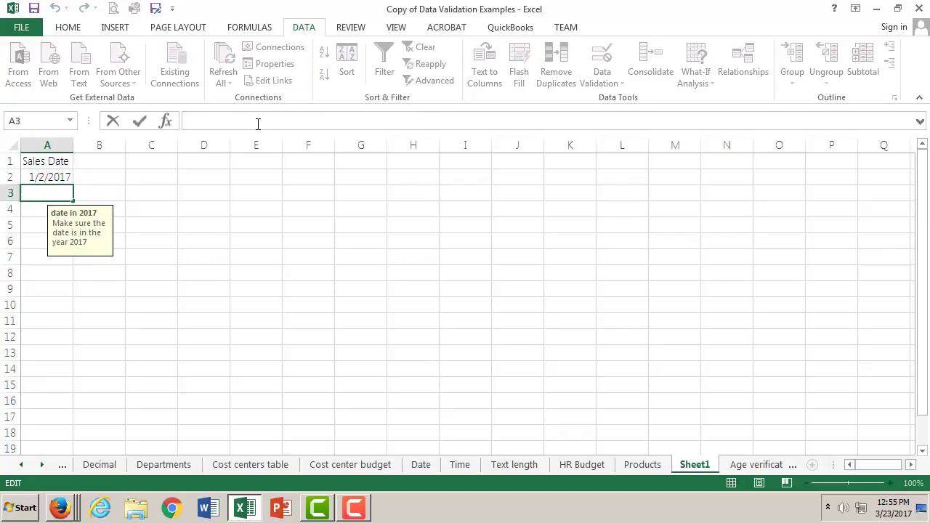
{"action": "type", "text": "1/2/2016"}
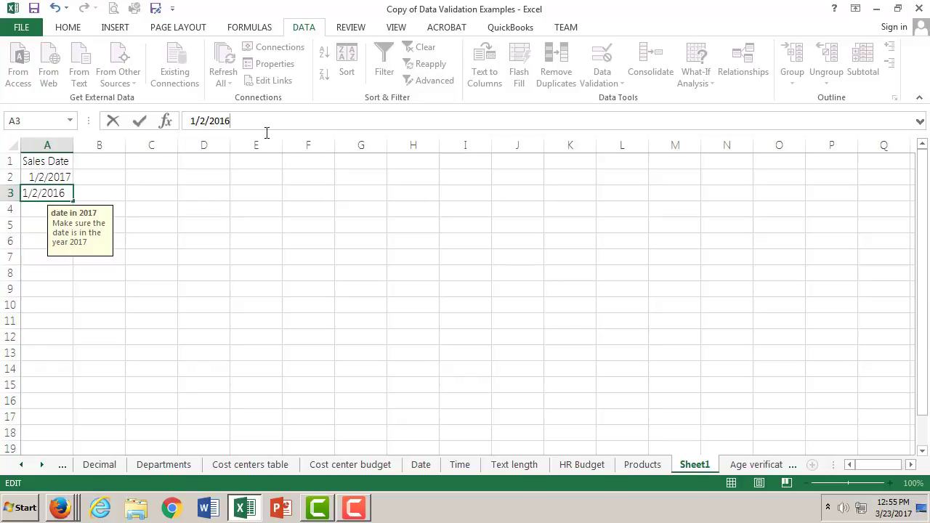
{"action": "left_click", "coordinate": [140, 121]}
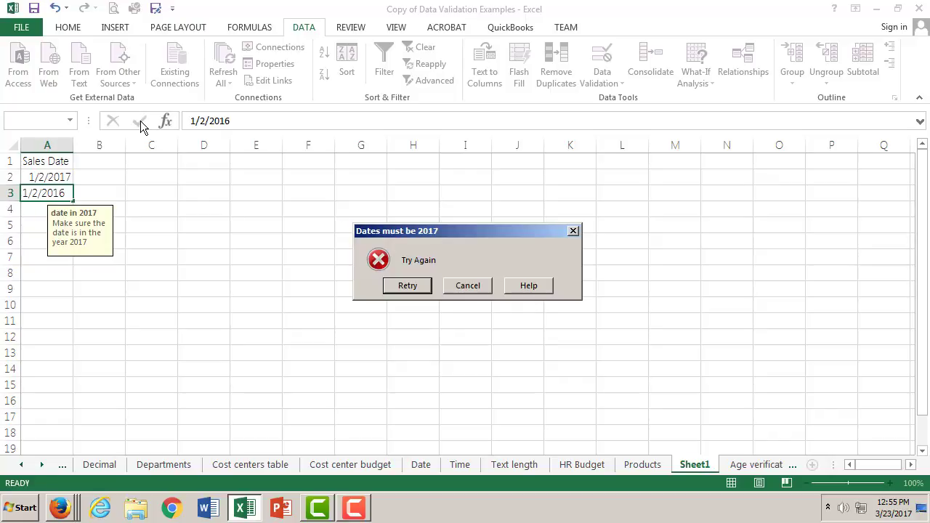
{"action": "left_click", "coordinate": [423, 284]}
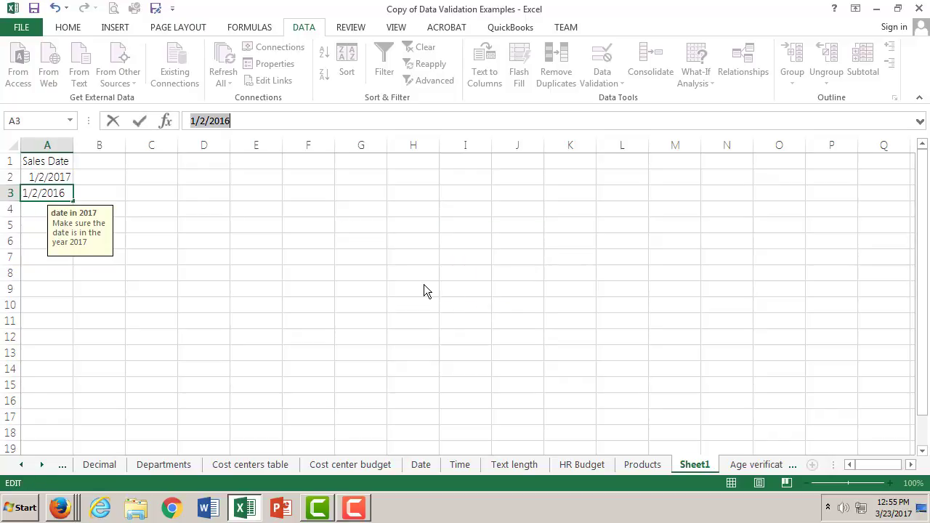
- Correct the date in cell A3 to 1/2/2017
{"action": "left_click", "coordinate": [244, 122]}
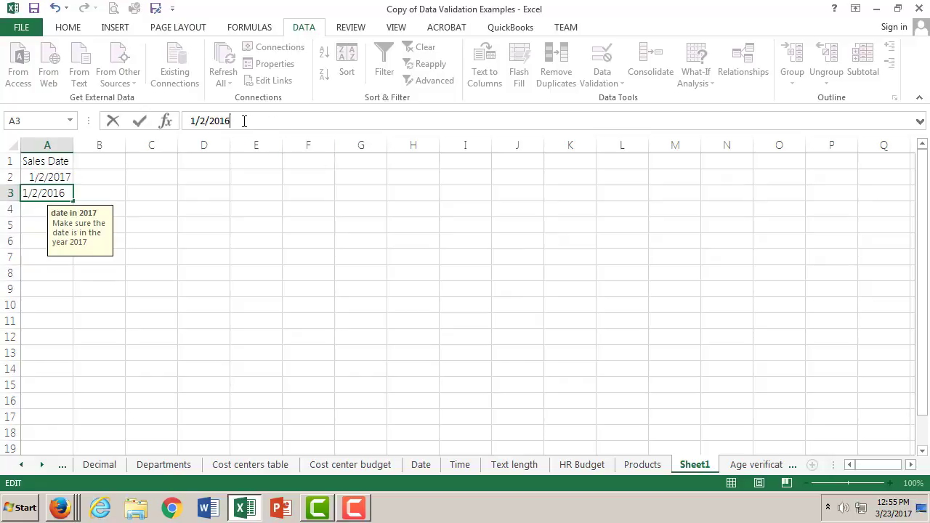
{"action": "key", "text": "BackSpace"}
{"action": "type", "text": "7"}
{"action": "left_click", "coordinate": [139, 121]}
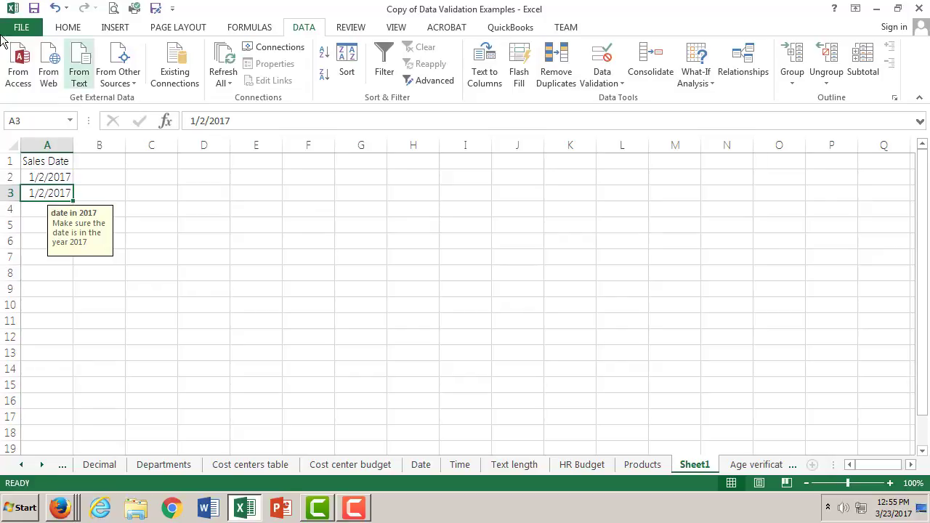
- Switch to Firefox, check the Validation and Pulldown menus assignment, and watch the Office video on applying data validation to cells
{"action": "left_click", "coordinate": [61, 508]}
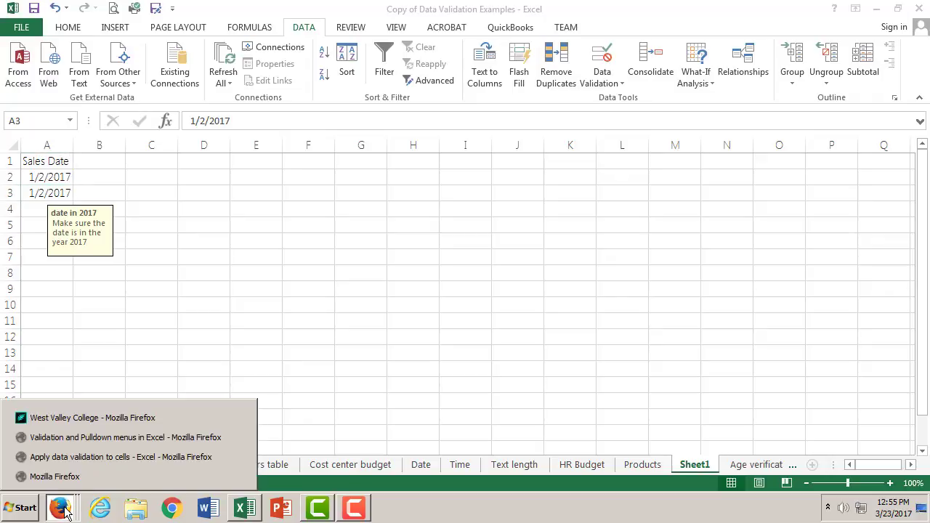
{"action": "left_click", "coordinate": [104, 436]}
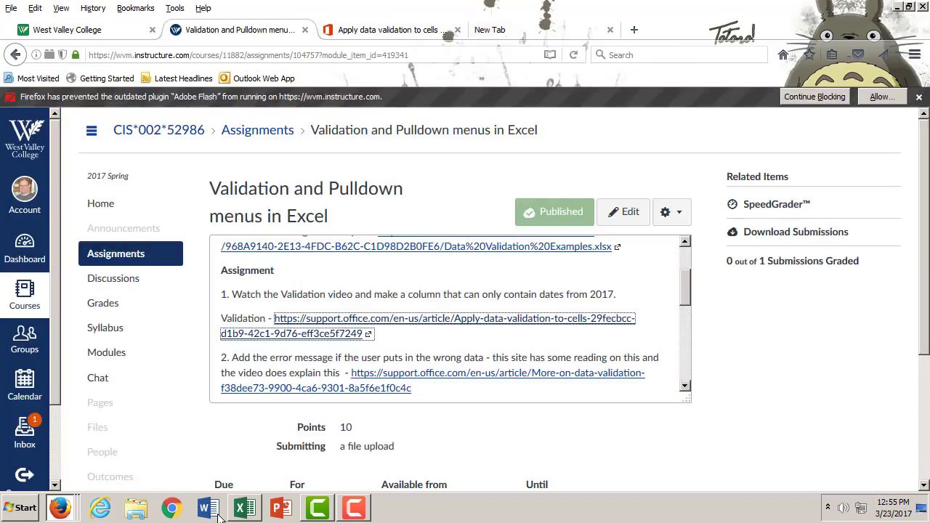
{"action": "left_click", "coordinate": [61, 508]}
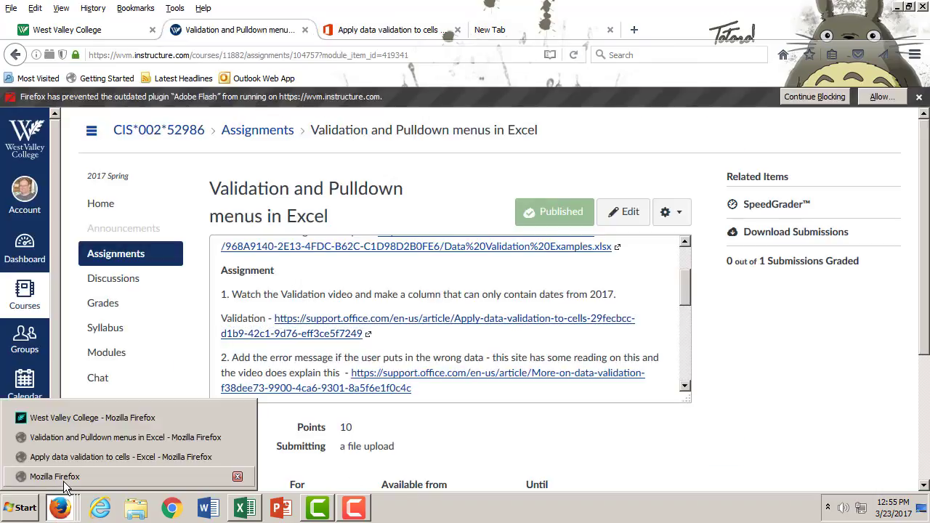
{"action": "left_click", "coordinate": [65, 457]}
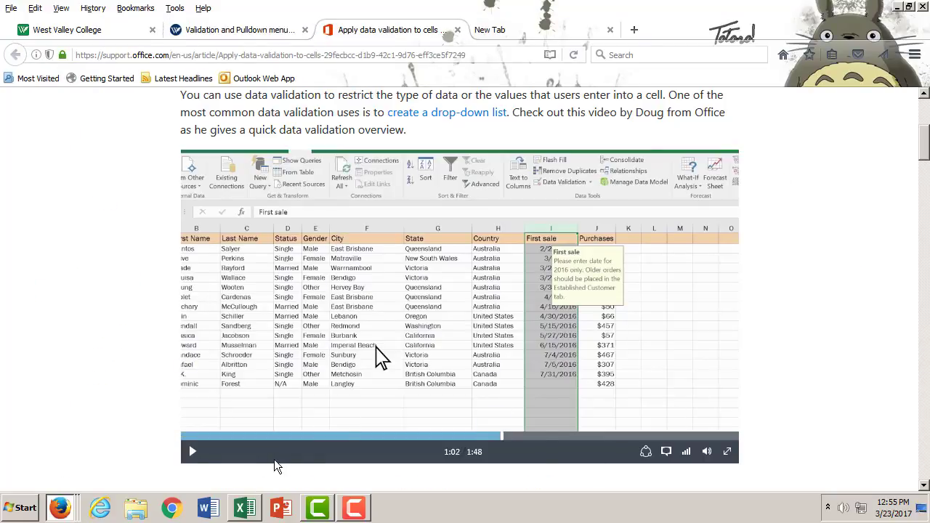
{"action": "left_click", "coordinate": [193, 454]}
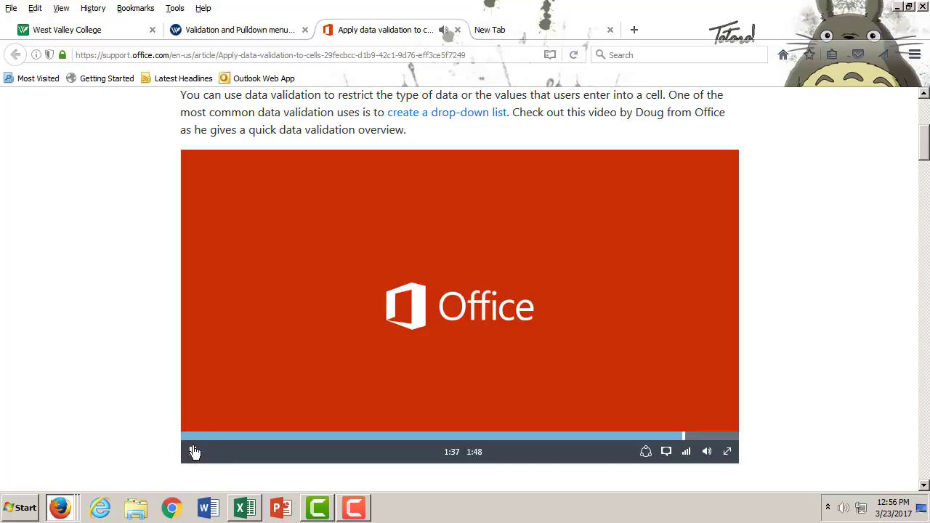
{"action": "left_click", "coordinate": [193, 451]}
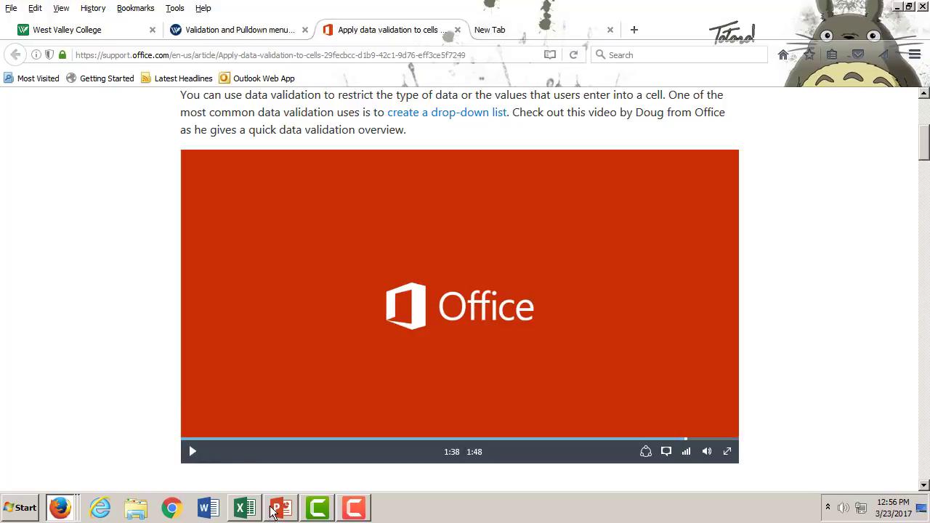
- Switch back to Excel and examine the ranking and dependents validation examples on the Whole number sheet
{"action": "left_click", "coordinate": [245, 508]}
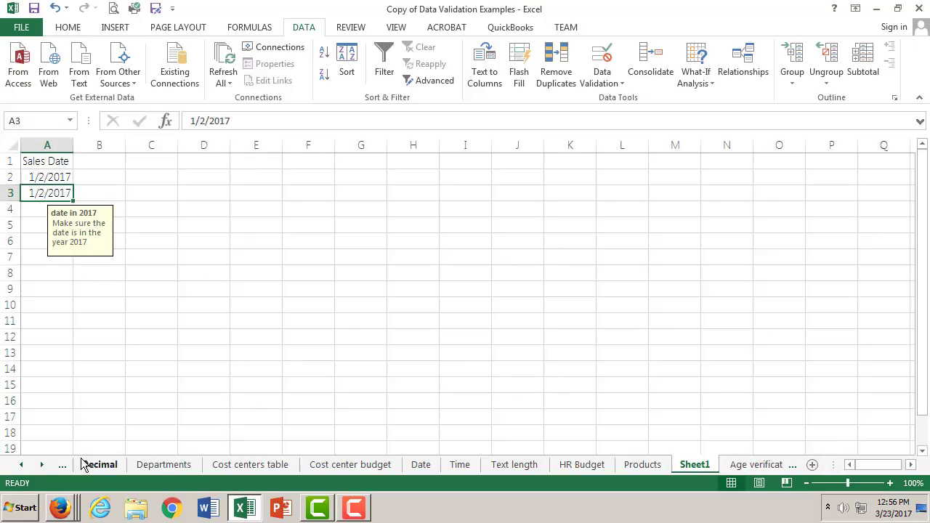
{"action": "left_click", "coordinate": [22, 465]}
{"action": "left_click", "coordinate": [22, 465]}
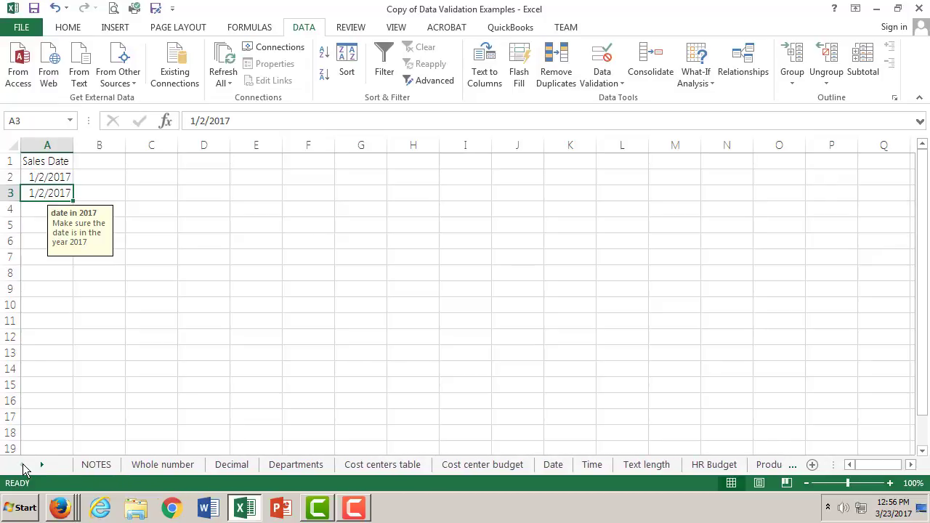
{"action": "left_click", "coordinate": [177, 465]}
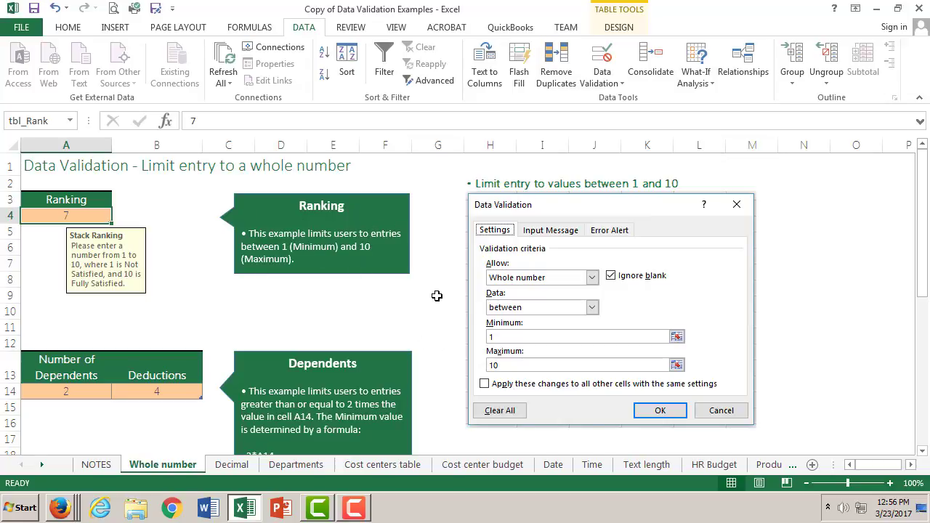
{"action": "scroll", "coordinate": [437, 296], "scroll_direction": "down", "scroll_amount": 2}
{"action": "scroll", "coordinate": [437, 296], "scroll_direction": "down", "scroll_amount": 2}
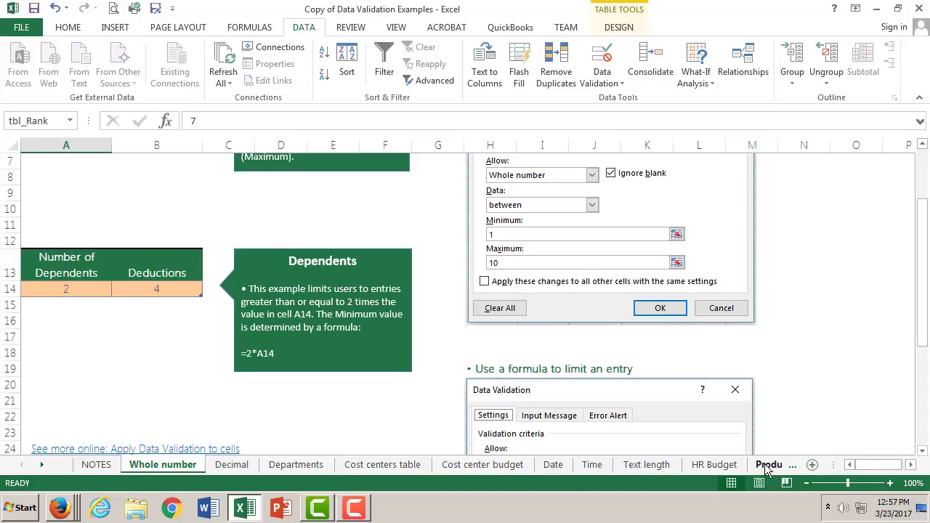
- Open the Sheet1 worksheet that holds the Sales Date column
{"action": "left_click", "coordinate": [44, 465]}
{"action": "left_click", "coordinate": [43, 465]}
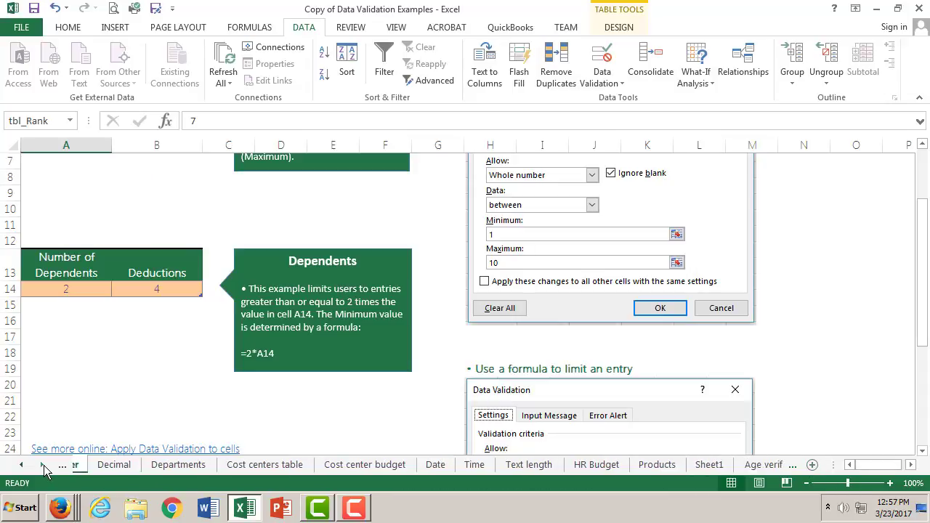
{"action": "left_click", "coordinate": [43, 465]}
{"action": "left_click", "coordinate": [42, 465]}
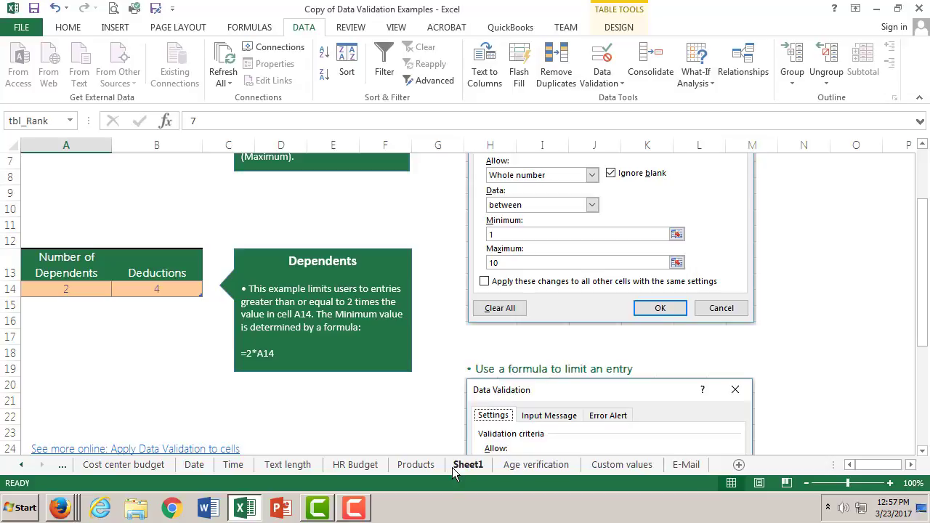
{"action": "left_click", "coordinate": [464, 466]}
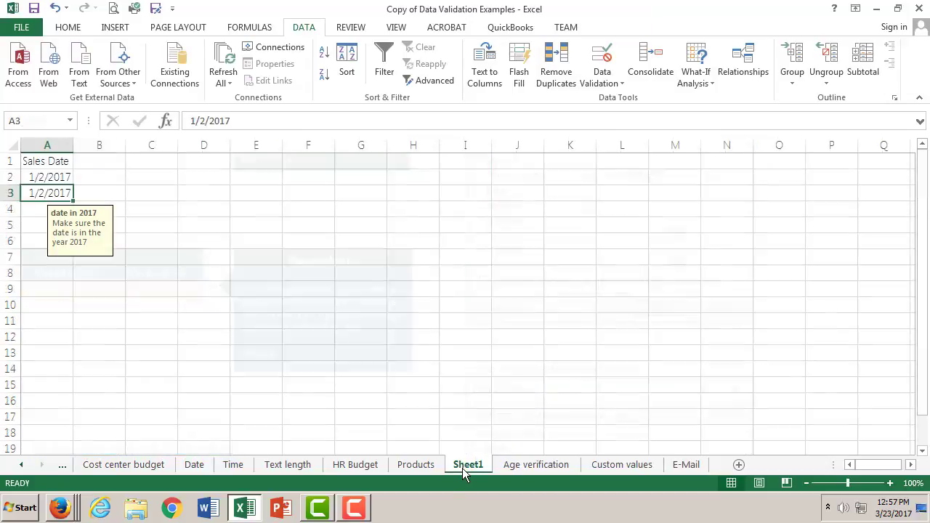
- Enter the header "whole number" in cell B1 and widen column B to fit it
{"action": "left_click", "coordinate": [109, 146]}
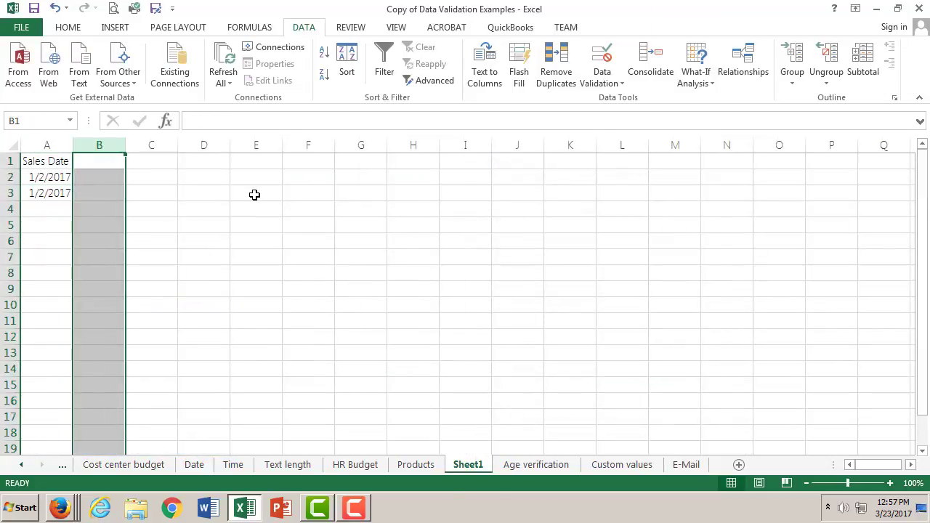
{"action": "left_click", "coordinate": [164, 142]}
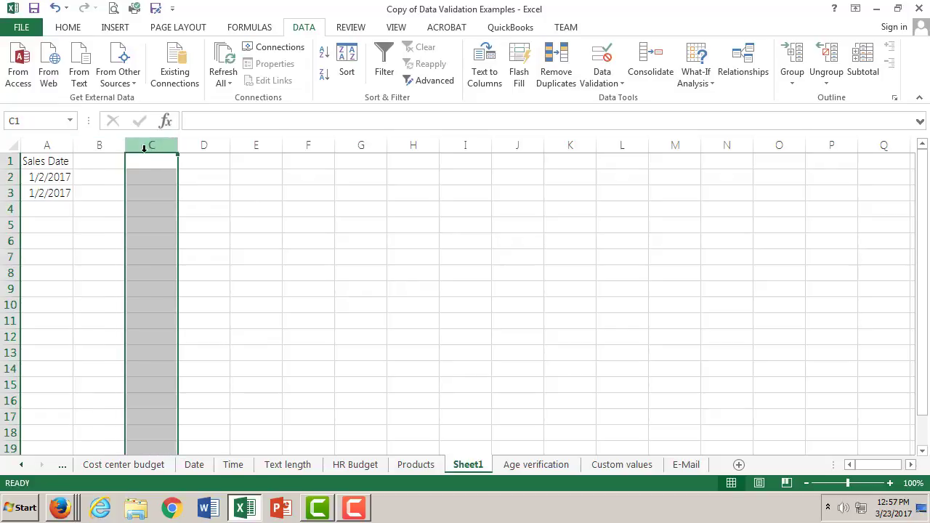
{"action": "left_click", "coordinate": [117, 149]}
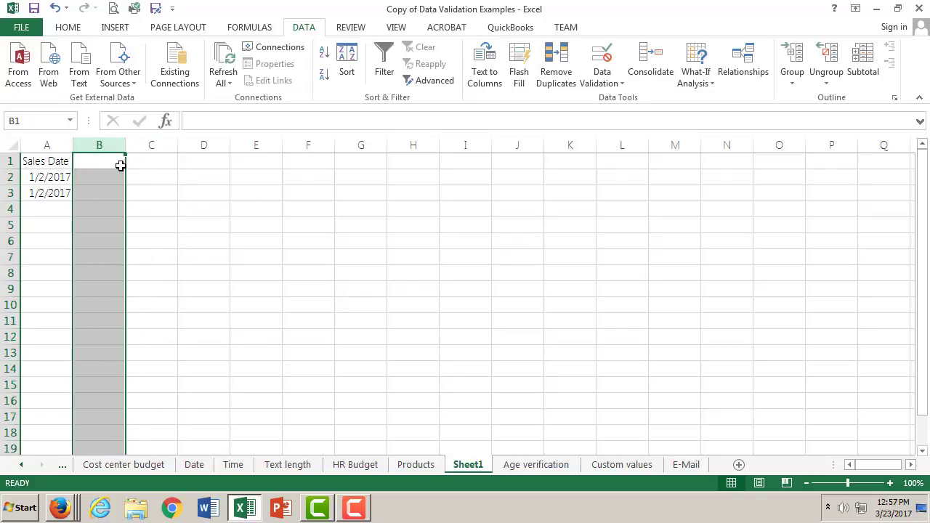
{"action": "double_click", "coordinate": [108, 161]}
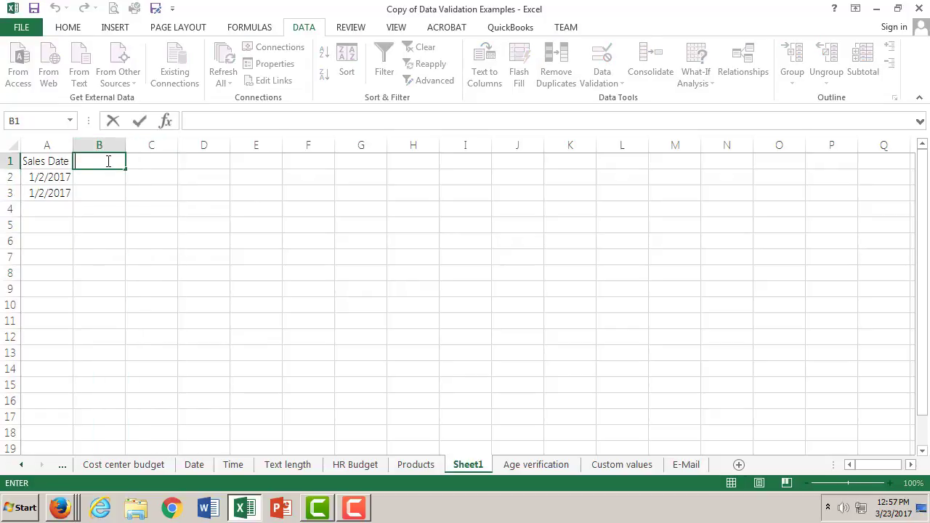
{"action": "type", "text": "whole num"}
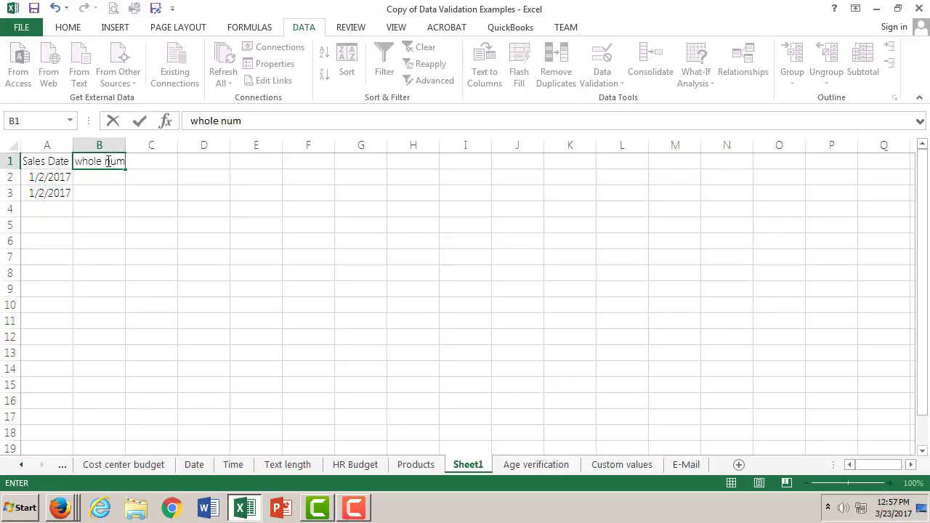
{"action": "type", "text": "ber"}
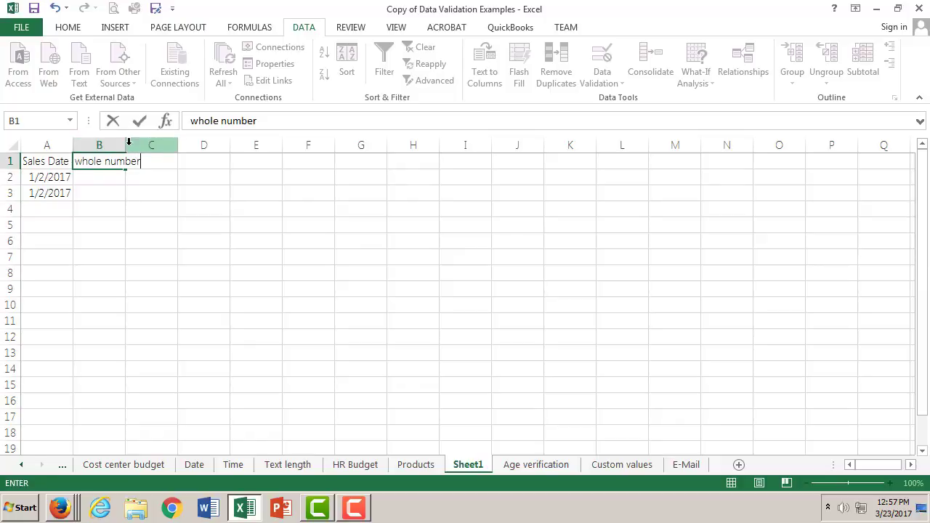
{"action": "left_click", "coordinate": [123, 191]}
{"action": "left_click_drag", "start_coordinate": [124, 138], "coordinate": [148, 137]}
- Set a data validation rule on column B that allows whole numbers between 0 and 10
{"action": "left_click", "coordinate": [119, 145]}
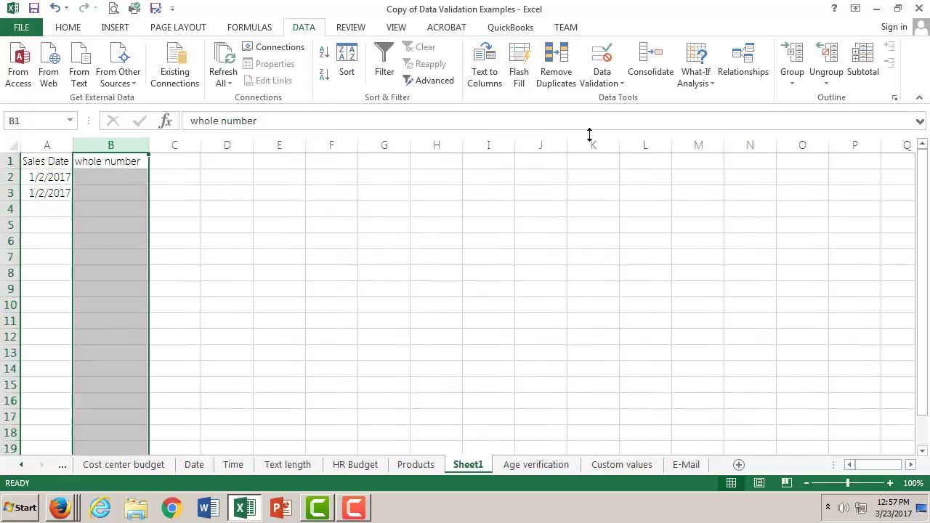
{"action": "left_click", "coordinate": [606, 65]}
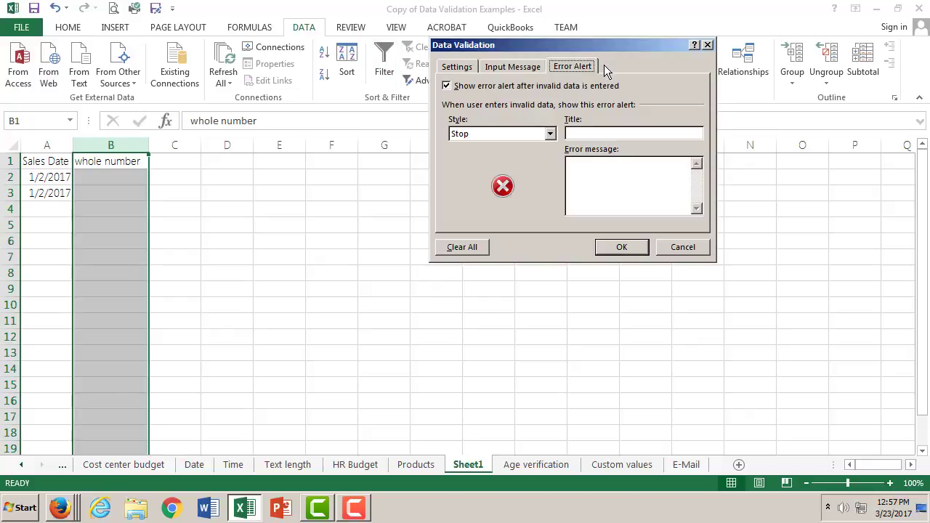
{"action": "left_click", "coordinate": [456, 67]}
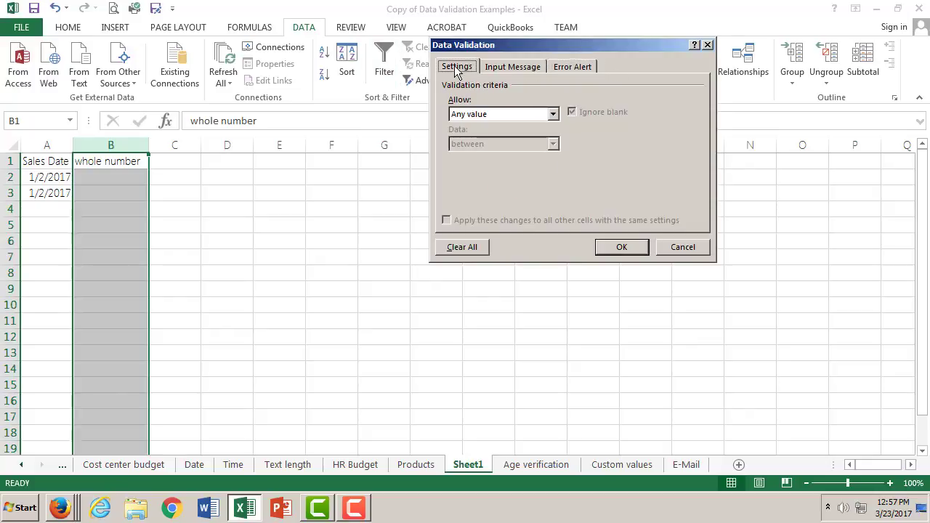
{"action": "left_click", "coordinate": [553, 113]}
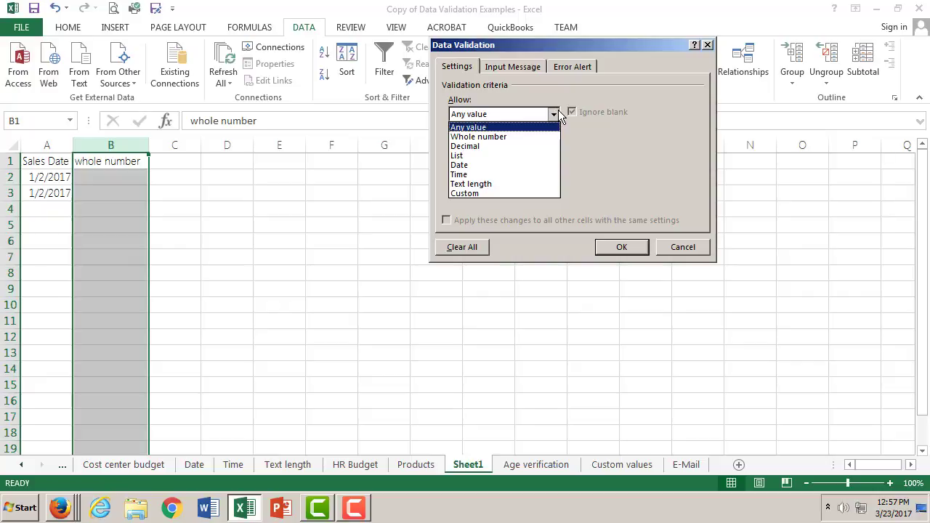
{"action": "left_click", "coordinate": [524, 136]}
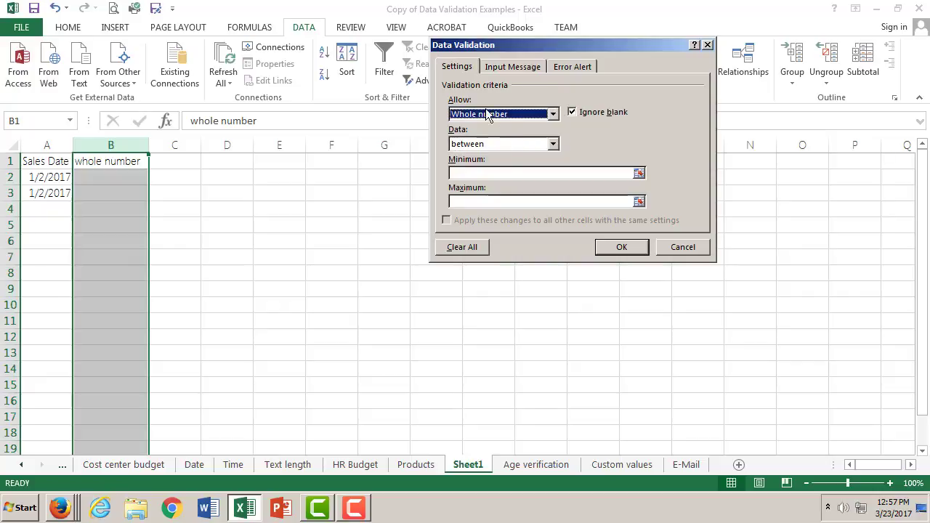
{"action": "left_click", "coordinate": [519, 173]}
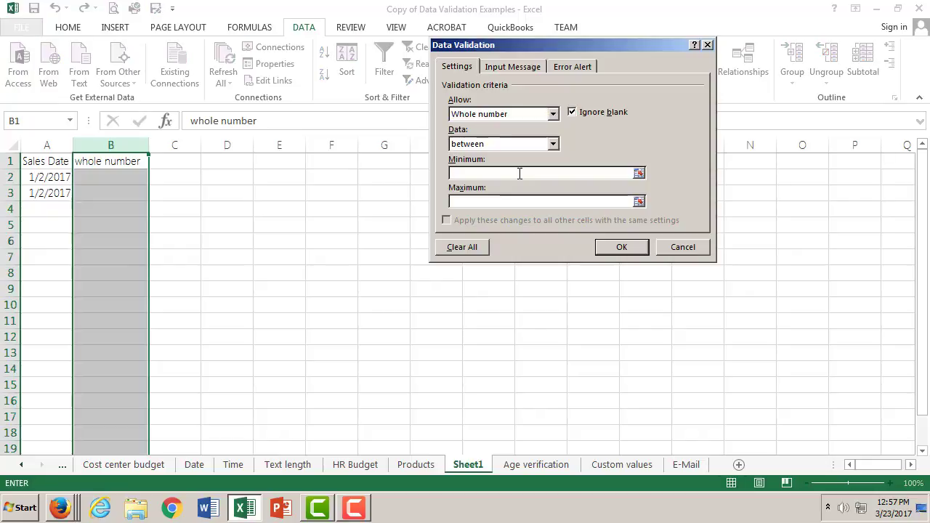
{"action": "type", "text": "0"}
{"action": "left_click", "coordinate": [521, 202]}
{"action": "type", "text": "10"}
- Leave the input message blank and give the rule a Warning-style error alert titled "Must be Whole Number"
{"action": "left_click", "coordinate": [528, 65]}
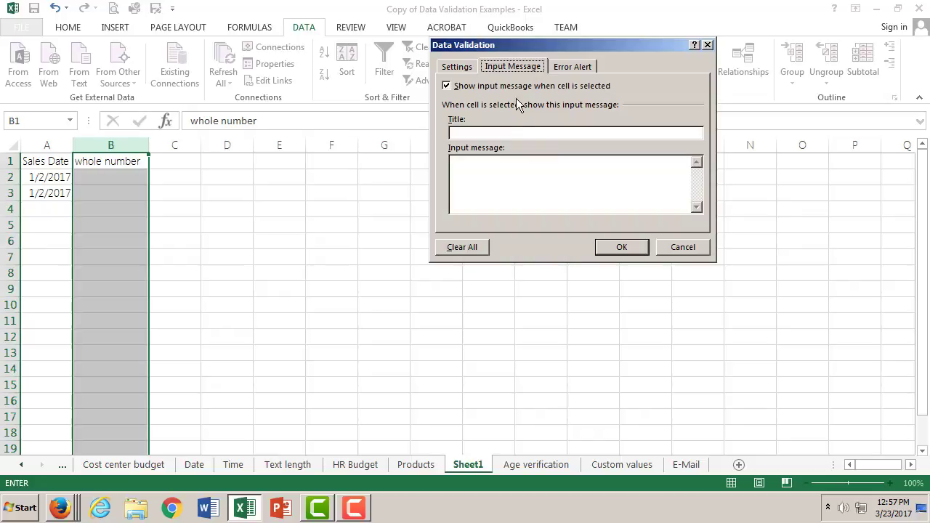
{"action": "left_click", "coordinate": [508, 132]}
{"action": "left_click", "coordinate": [573, 65]}
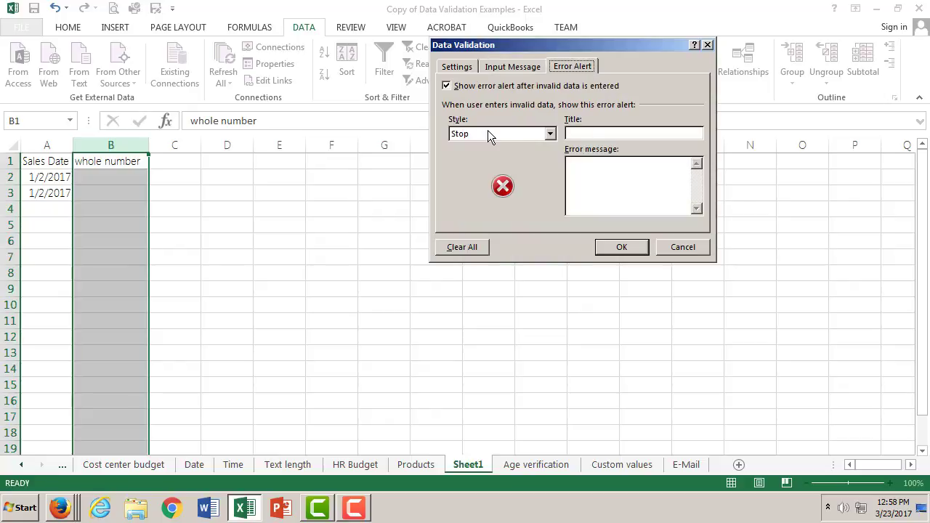
{"action": "left_click", "coordinate": [550, 134]}
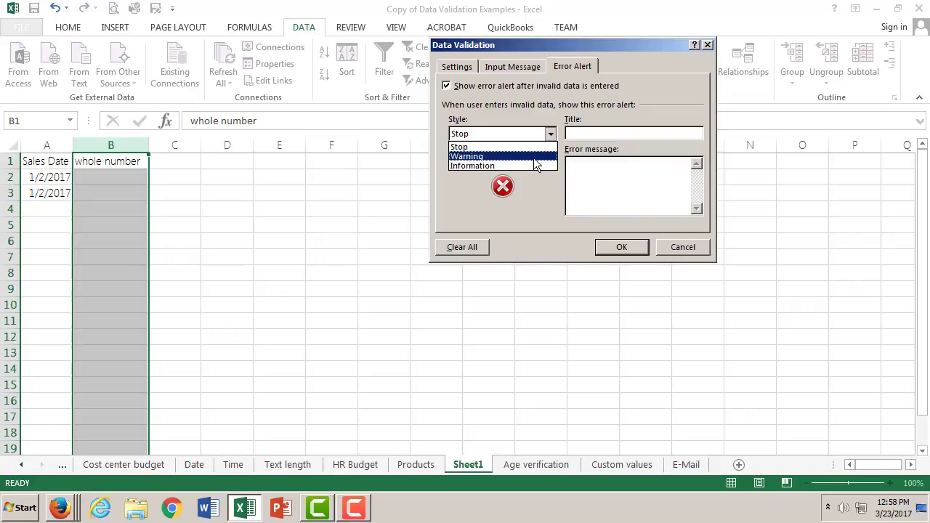
{"action": "left_click", "coordinate": [533, 158]}
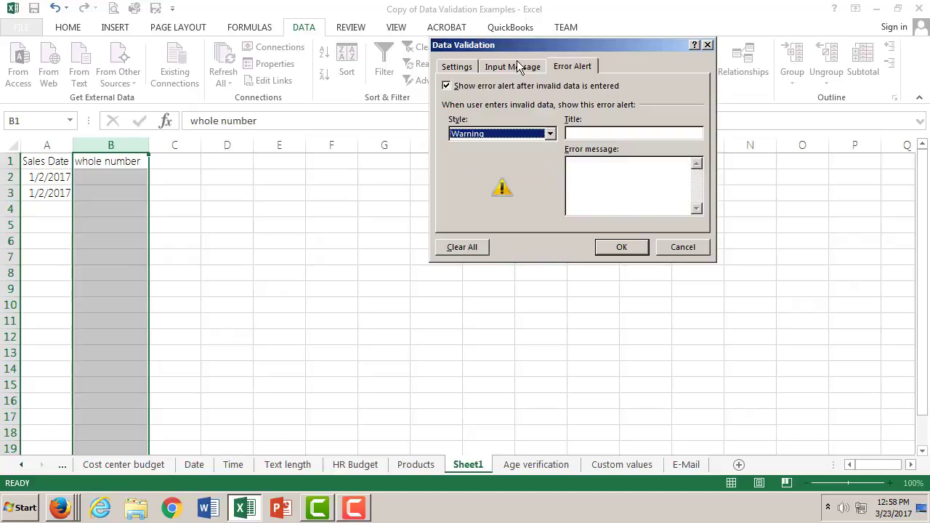
{"action": "left_click", "coordinate": [579, 134]}
{"action": "type", "text": "Mu"}
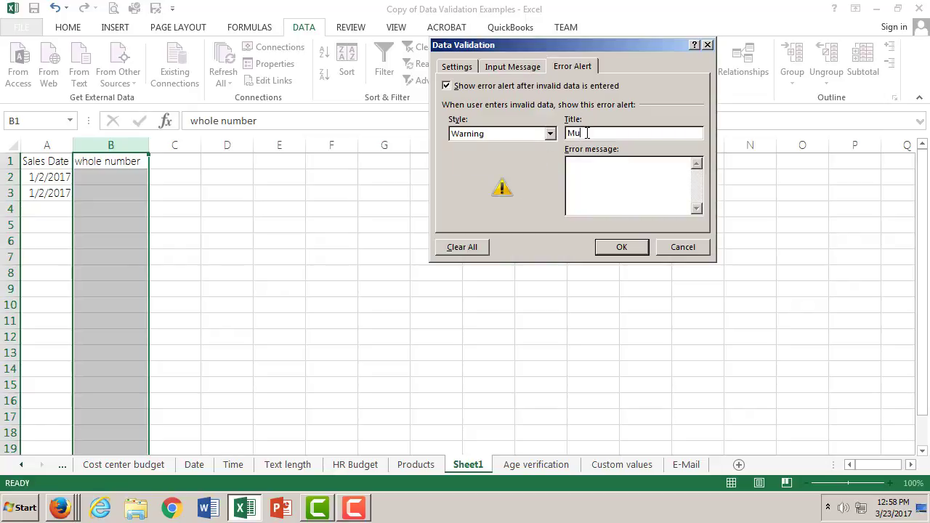
{"action": "type", "text": "st be Whole Number"}
- Set the error message to "Give Me a Whole Number between 0 and 10" and apply the validation rule
{"action": "left_click", "coordinate": [613, 161]}
{"action": "type", "text": "Giv"}
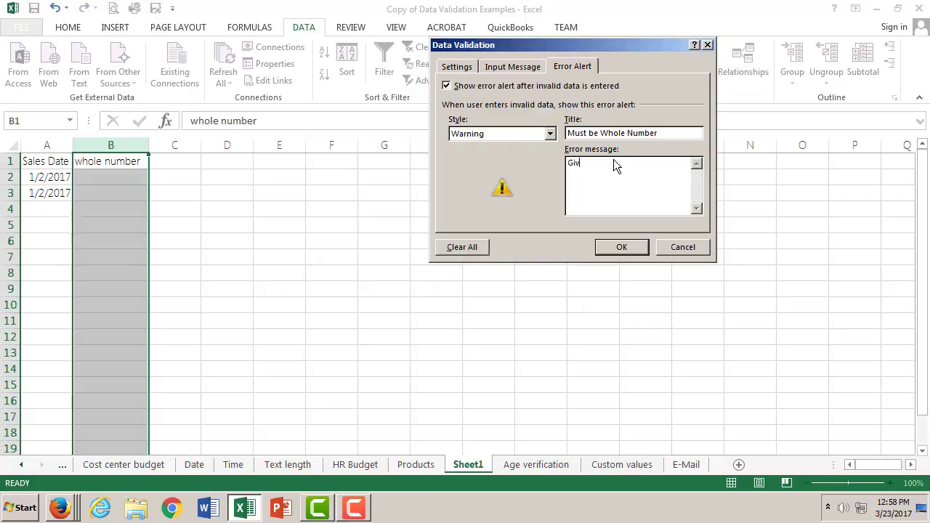
{"action": "type", "text": "e Me a Whole Number between 0 n"}
{"action": "key", "text": "BackSpace"}
{"action": "type", "text": "and 10"}
{"action": "left_click", "coordinate": [636, 248]}
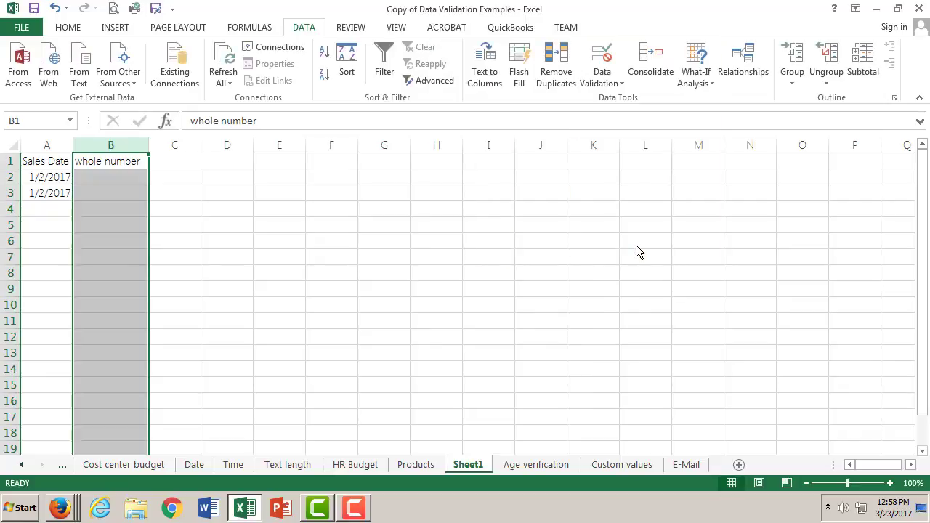
- Enter the valid value 1 in cell B2
{"action": "left_click", "coordinate": [127, 180]}
{"action": "left_click", "coordinate": [195, 121]}
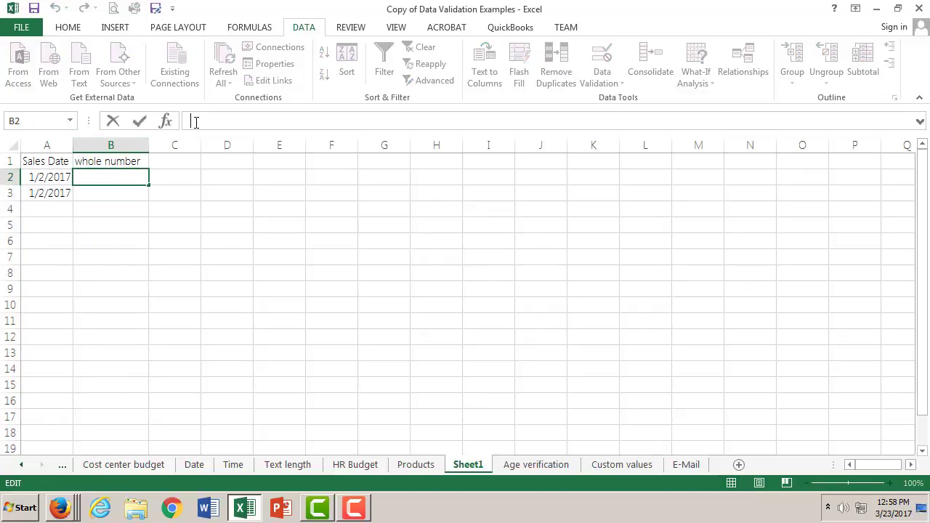
{"action": "type", "text": "1"}
{"action": "left_click", "coordinate": [140, 121]}
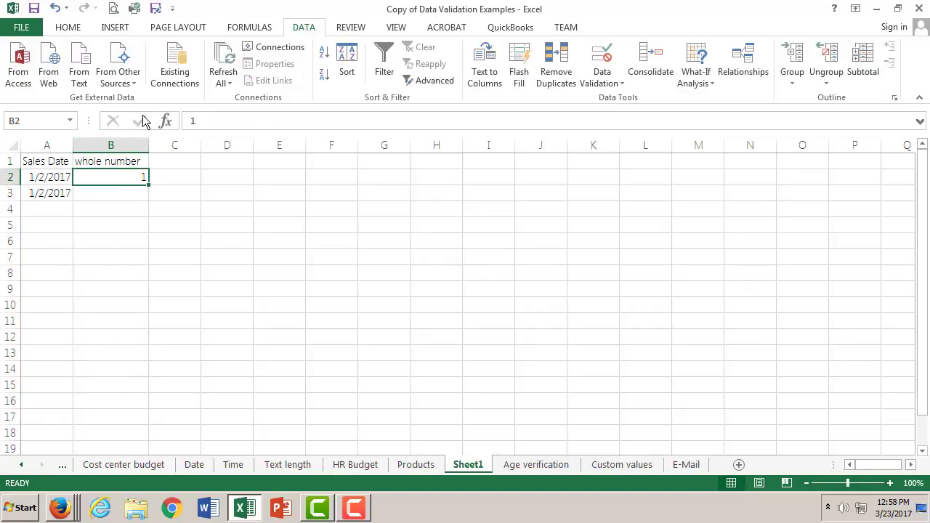
- Enter the out-of-range value 11 in cell B3 and accept it despite the validation warning
{"action": "double_click", "coordinate": [120, 194]}
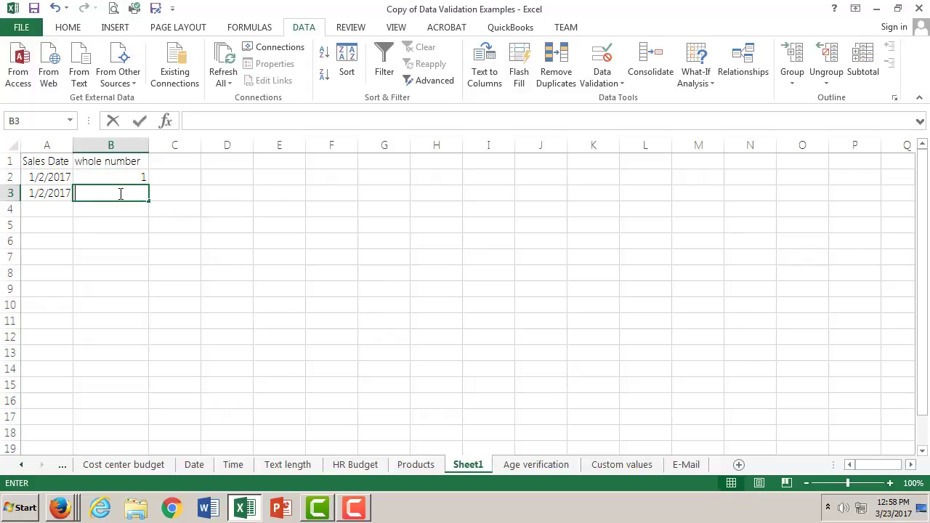
{"action": "left_click", "coordinate": [189, 121]}
{"action": "type", "text": "11"}
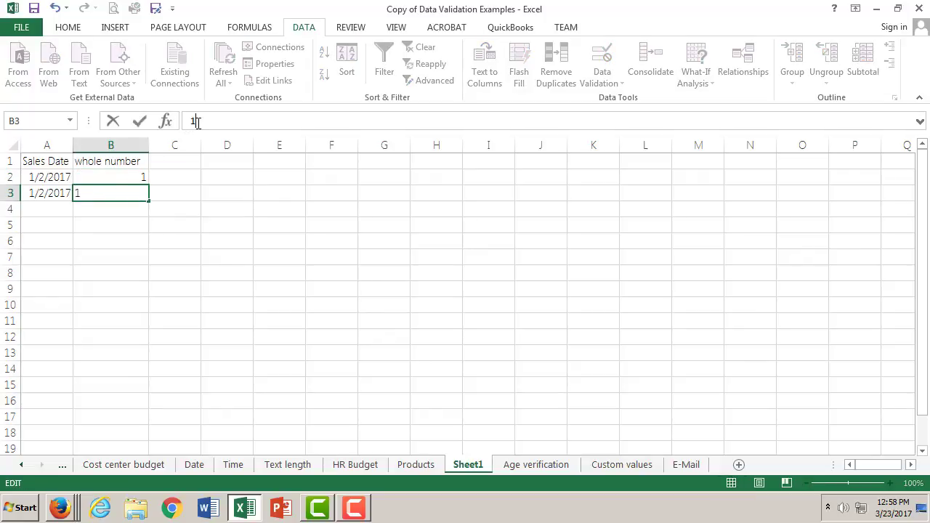
{"action": "left_click", "coordinate": [141, 121]}
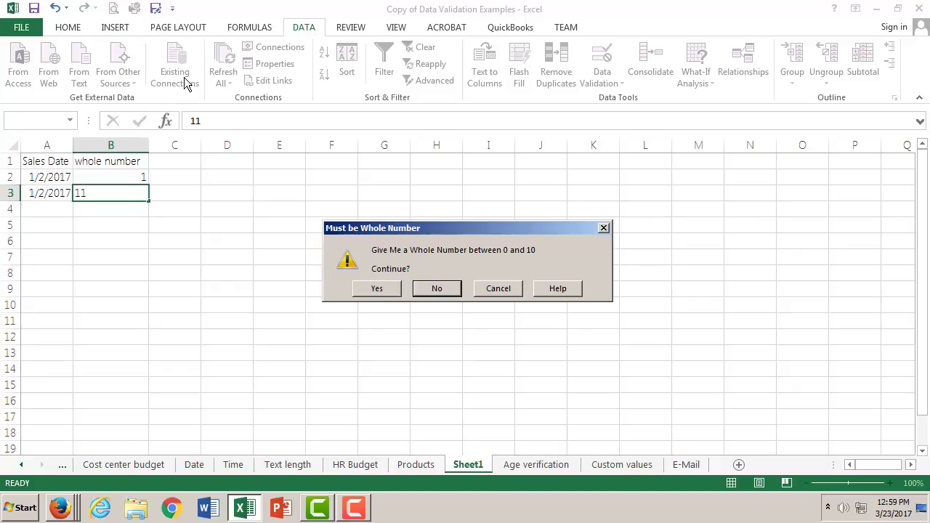
{"action": "left_click", "coordinate": [376, 289]}
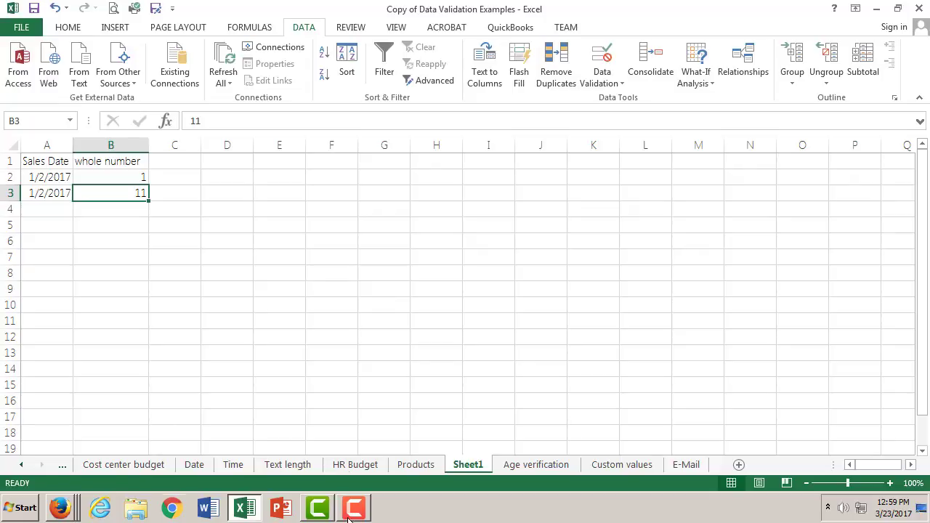
- Examine the Dependents example on the Whole number sheet, including the minimum formula in its validation settings
{"action": "left_click", "coordinate": [25, 466]}
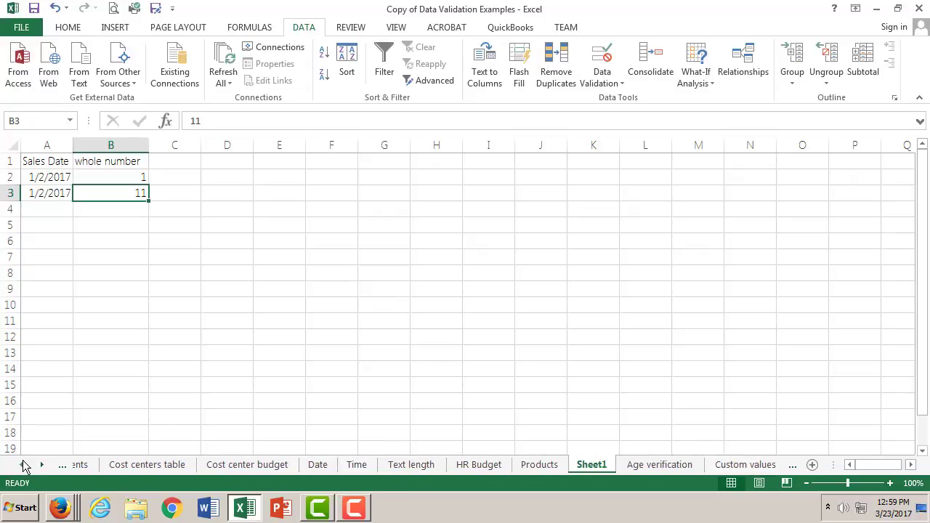
{"action": "left_click", "coordinate": [172, 467]}
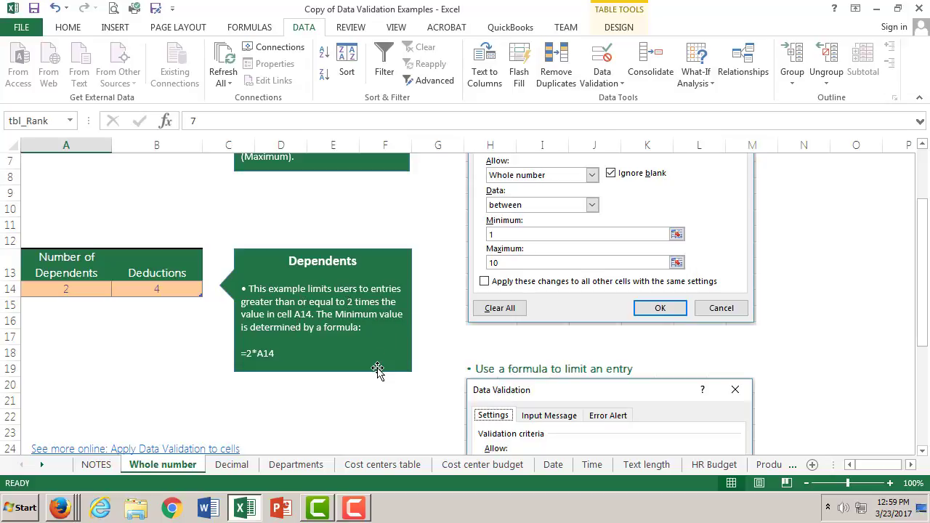
{"action": "scroll", "coordinate": [428, 380], "scroll_direction": "down", "scroll_amount": 3}
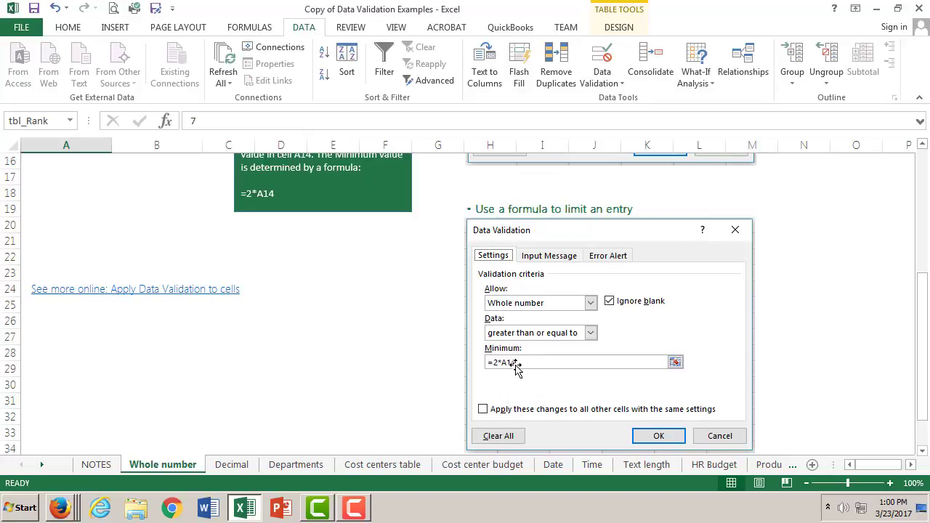
{"action": "scroll", "coordinate": [516, 368], "scroll_direction": "up", "scroll_amount": 2}
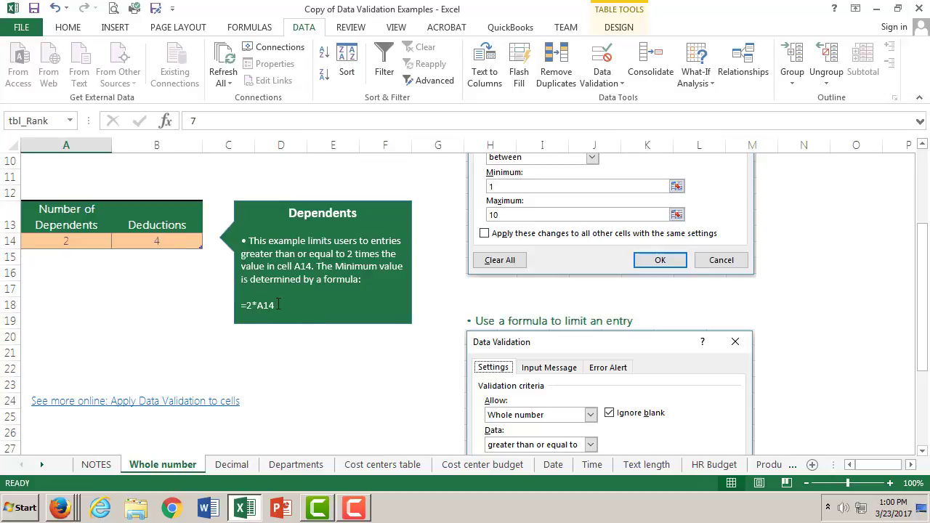
{"action": "left_click_drag", "start_coordinate": [279, 303], "coordinate": [215, 308]}
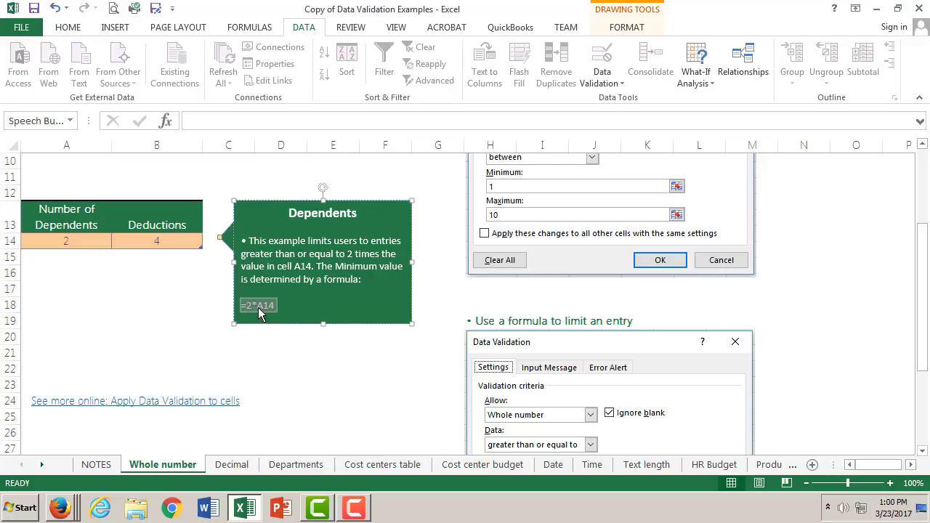
- Move Sheet1 to the beginning of the workbook, ahead of the NOTES sheet
{"action": "left_click", "coordinate": [236, 511]}
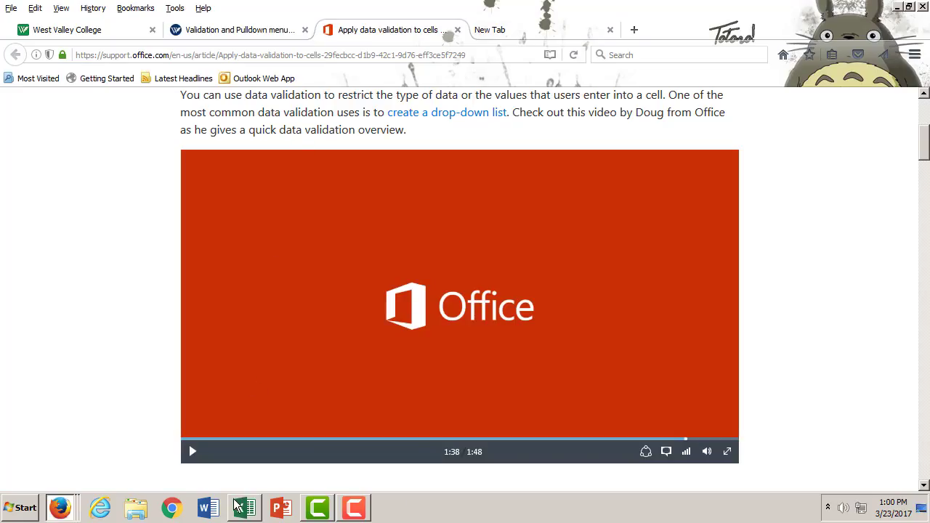
{"action": "left_click", "coordinate": [242, 509]}
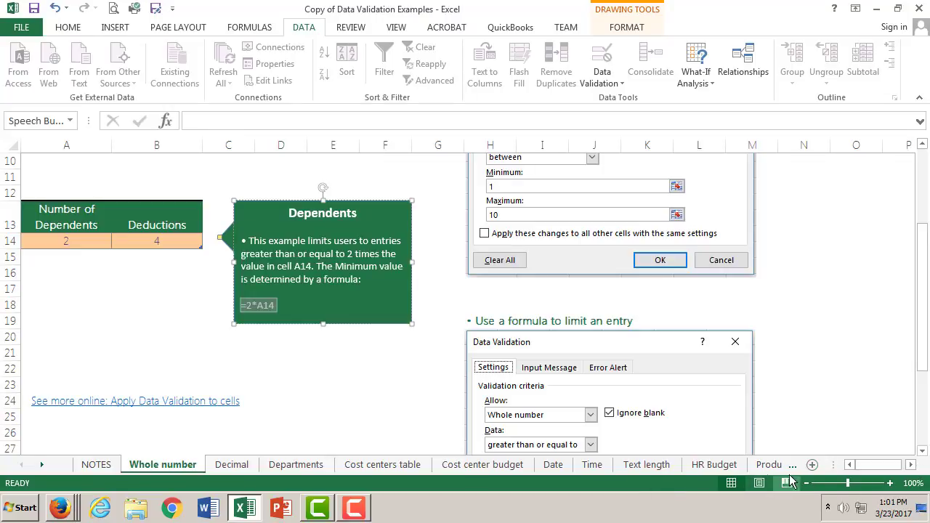
{"action": "left_click", "coordinate": [42, 465]}
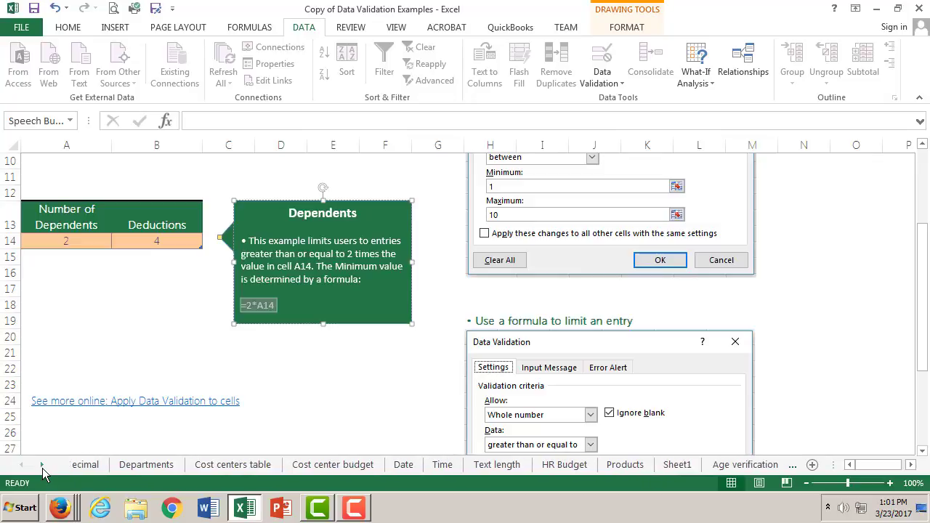
{"action": "left_click", "coordinate": [42, 466]}
{"action": "left_click", "coordinate": [643, 464]}
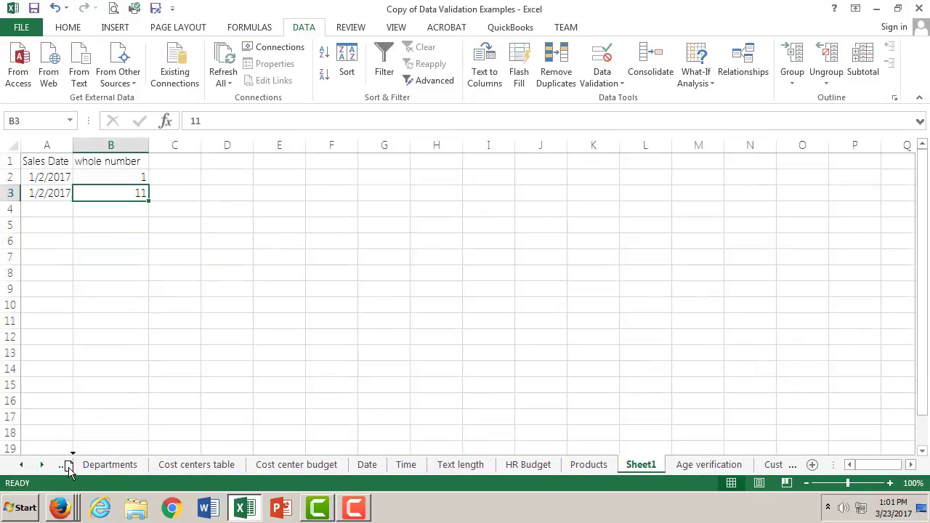
{"action": "left_click", "coordinate": [69, 466]}
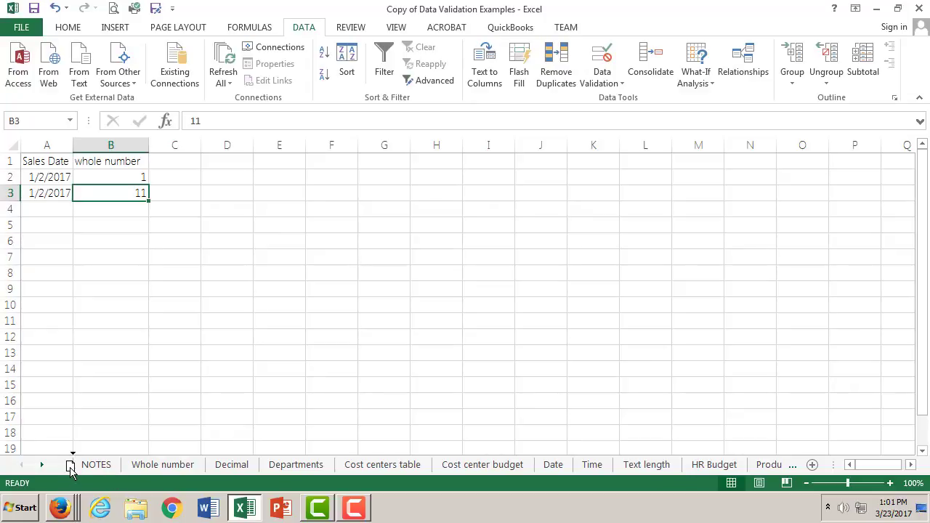
{"action": "left_click", "coordinate": [71, 467]}
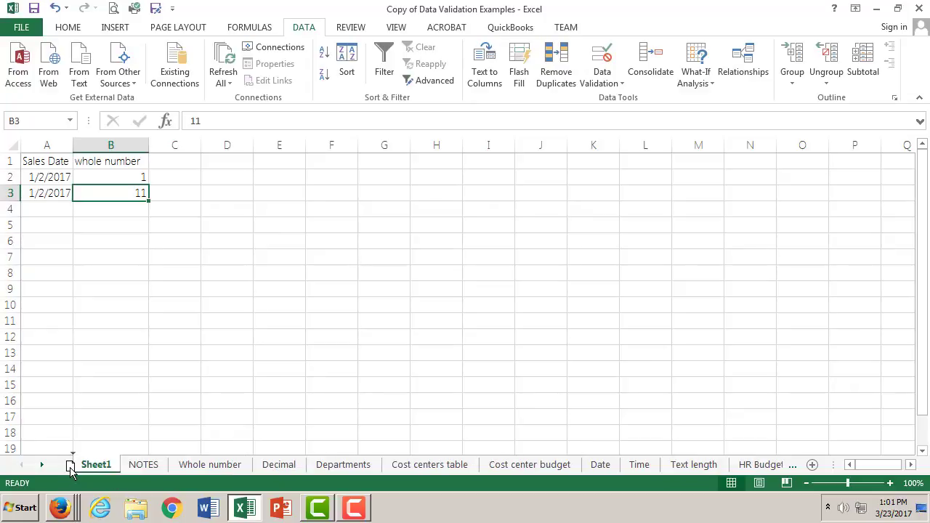
- Revisit the Dependents example on the Whole number sheet to check its column headings
{"action": "left_click", "coordinate": [191, 164]}
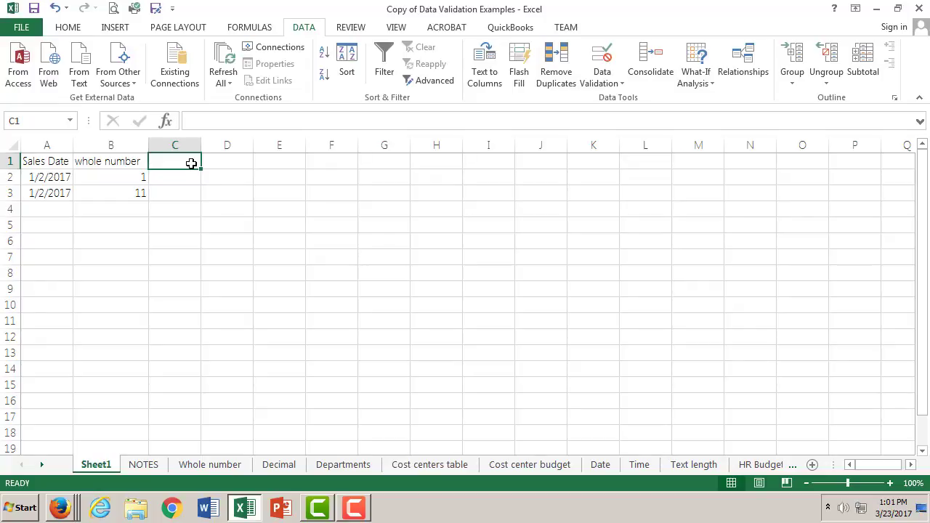
{"action": "left_click", "coordinate": [209, 127]}
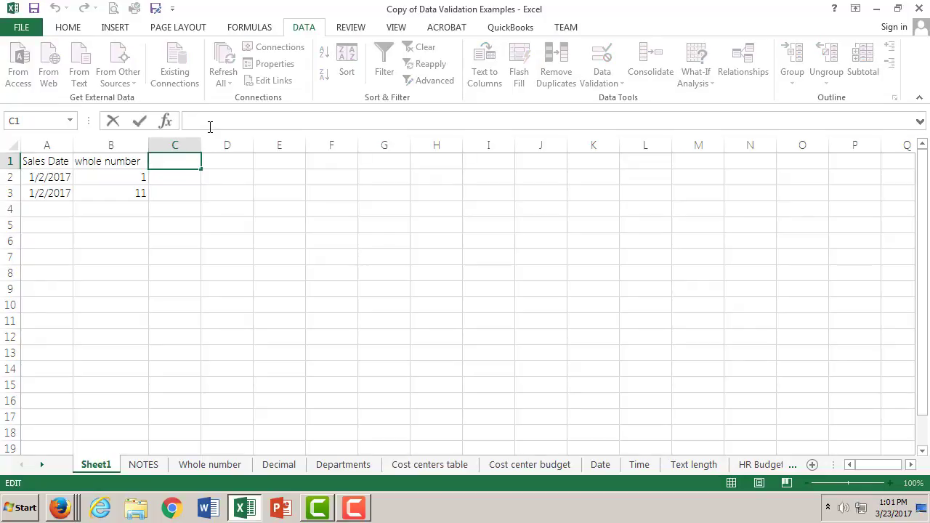
{"action": "left_click", "coordinate": [189, 164]}
{"action": "left_click", "coordinate": [246, 513]}
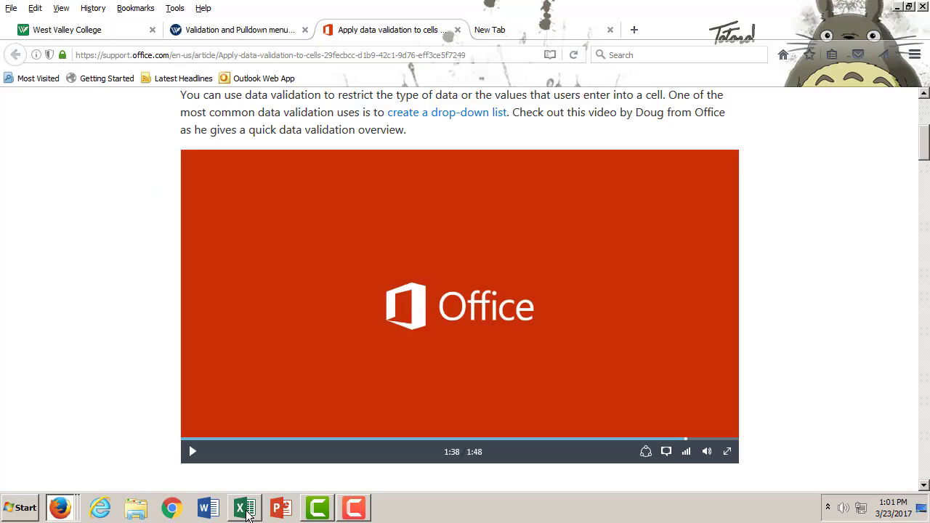
{"action": "left_click", "coordinate": [245, 511]}
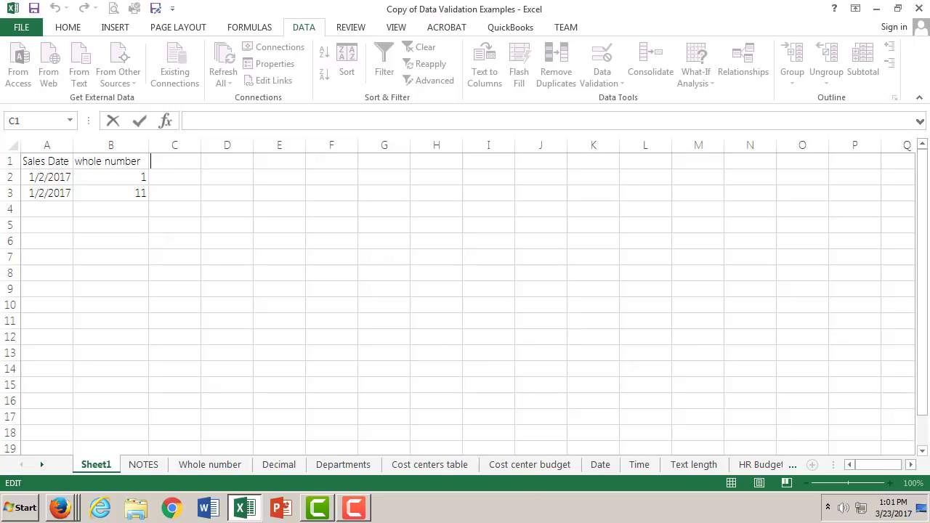
{"action": "left_click", "coordinate": [226, 467]}
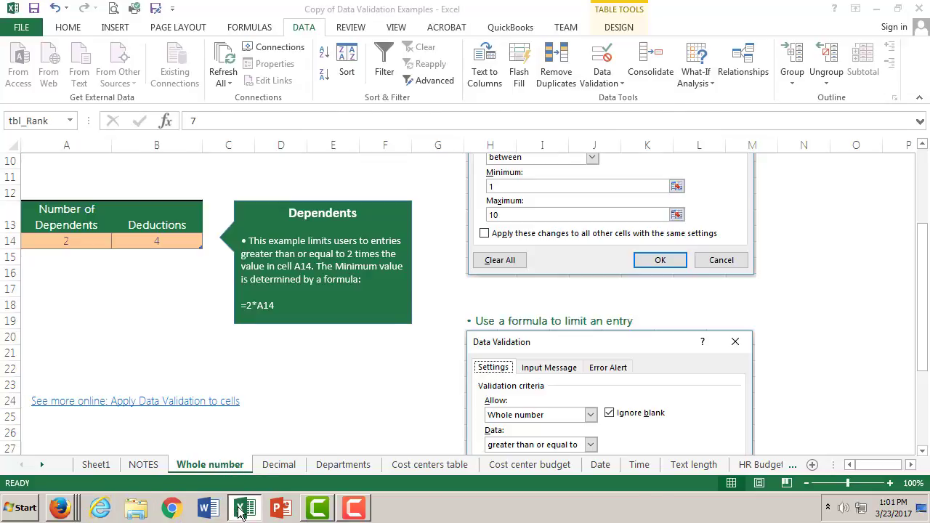
{"action": "key", "text": "alt+Tab"}
{"action": "key", "text": "alt+Tab"}
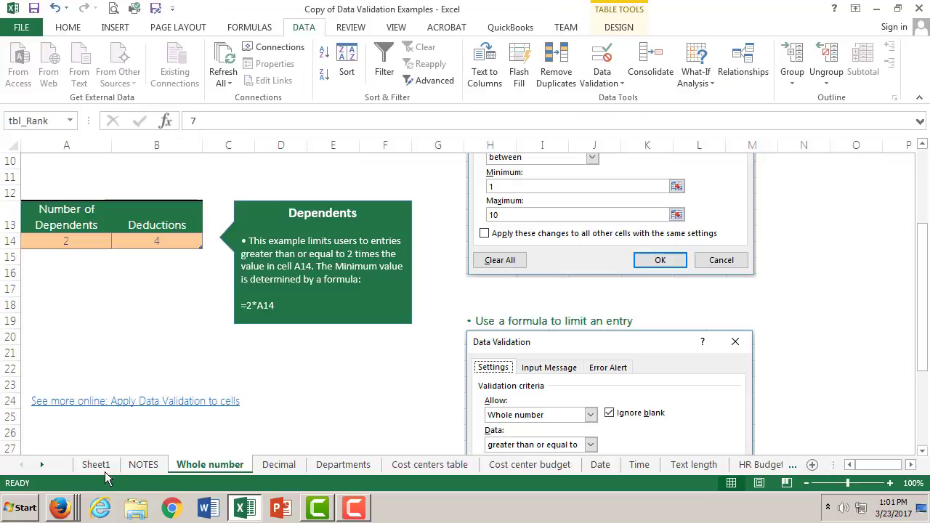
- Enter the heading Dependents in cell C1 of Sheet1 and widen column C to fit it
{"action": "left_click", "coordinate": [102, 467]}
{"action": "type", "text": "D"}
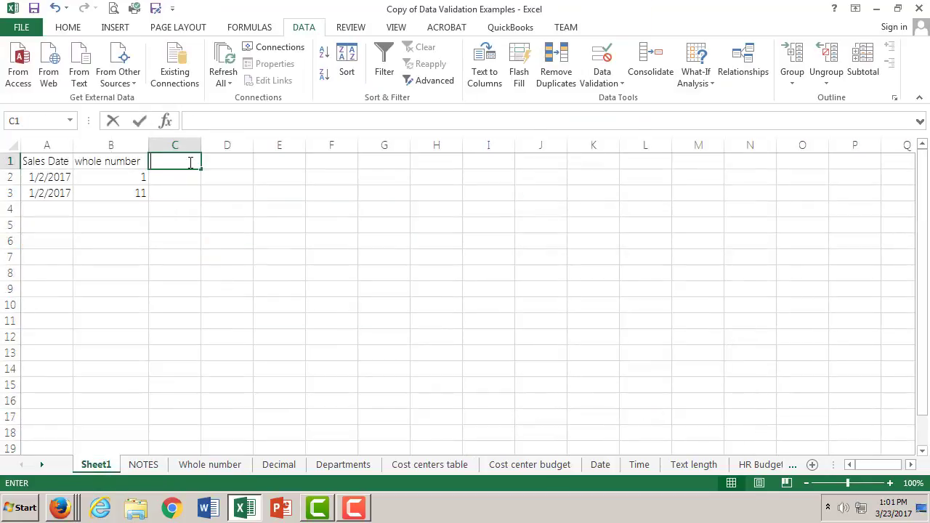
{"action": "type", "text": "epends"}
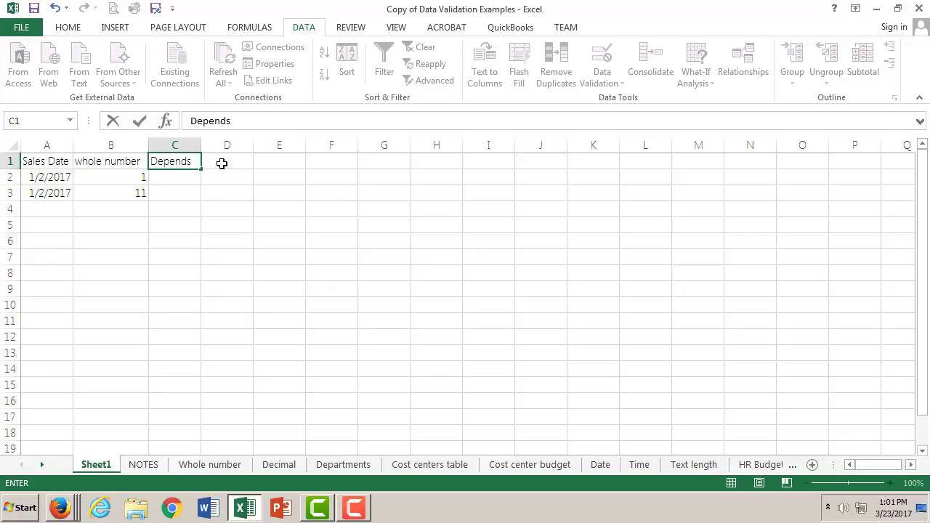
{"action": "key", "text": "BackSpace"}
{"action": "type", "text": "ents"}
{"action": "left_click", "coordinate": [190, 146]}
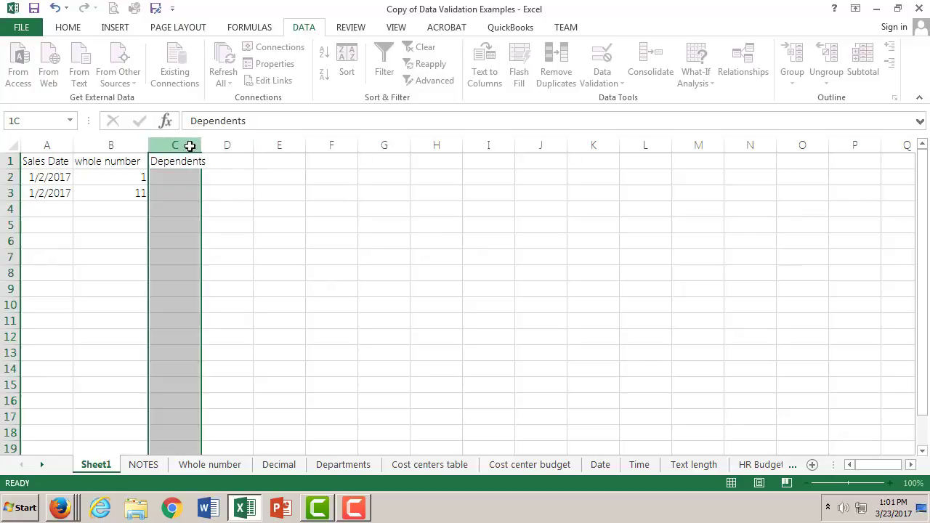
{"action": "left_click_drag", "start_coordinate": [199, 144], "coordinate": [210, 144]}
- Enter the heading Deduction in cell D1
{"action": "left_click", "coordinate": [243, 161]}
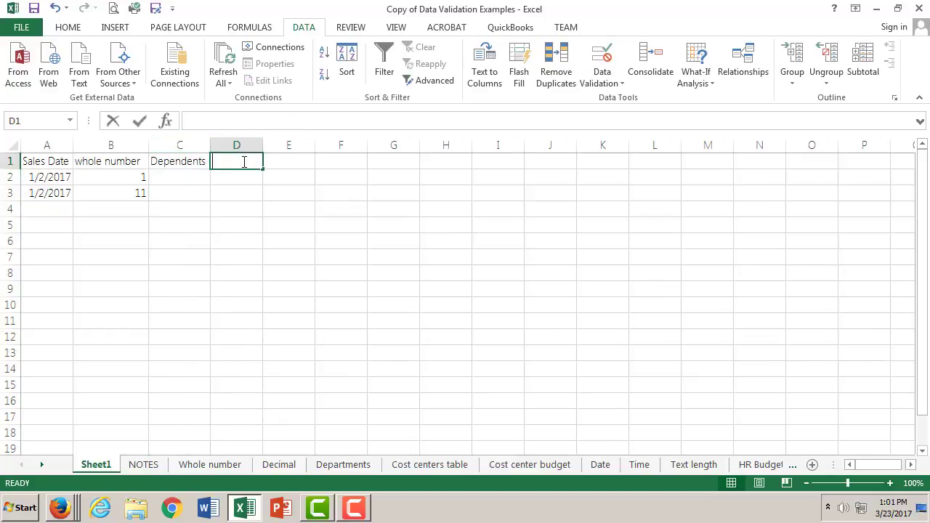
{"action": "type", "text": "Dec"}
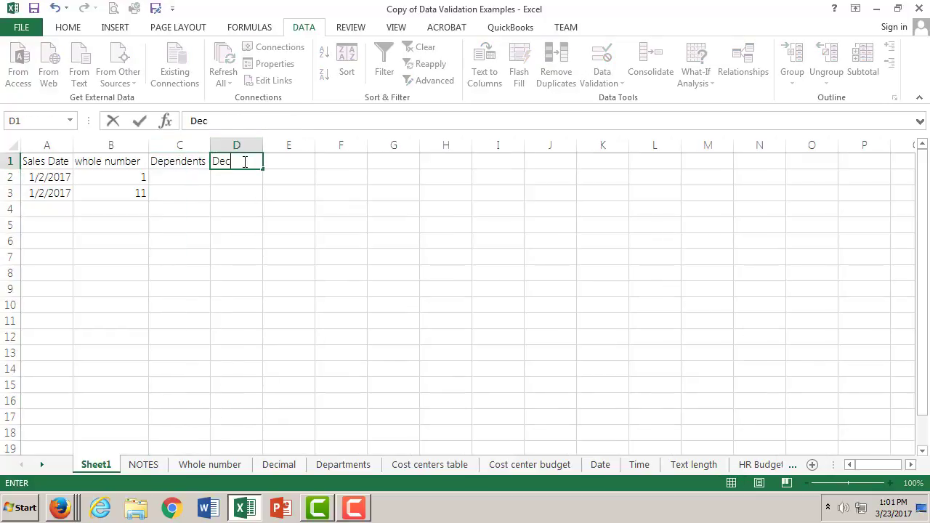
{"action": "key", "text": "BackSpace"}
{"action": "type", "text": "duction"}
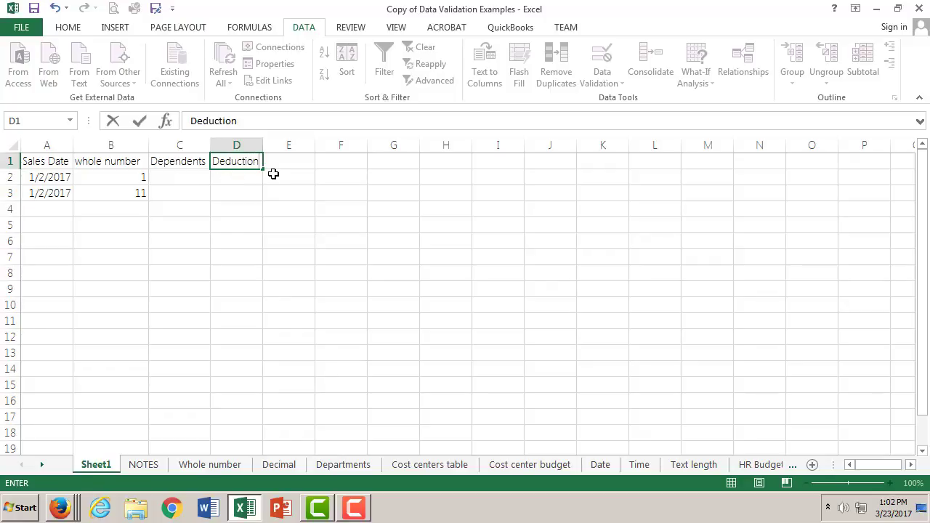
- Try to paste the example formula into cell C2 and adapt it to =2*C2
{"action": "left_click", "coordinate": [189, 178]}
{"action": "left_click", "coordinate": [223, 123]}
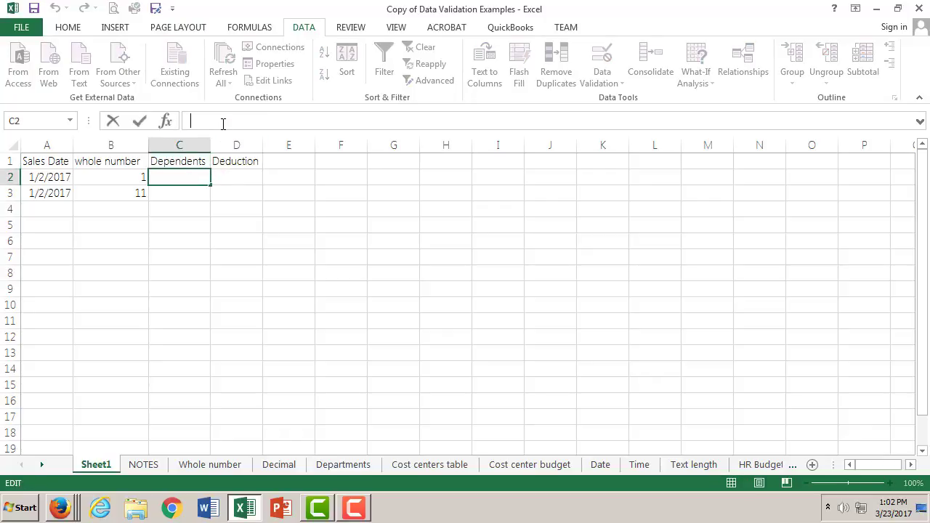
{"action": "type", "text": "v"}
{"action": "key", "text": "ctrl+v"}
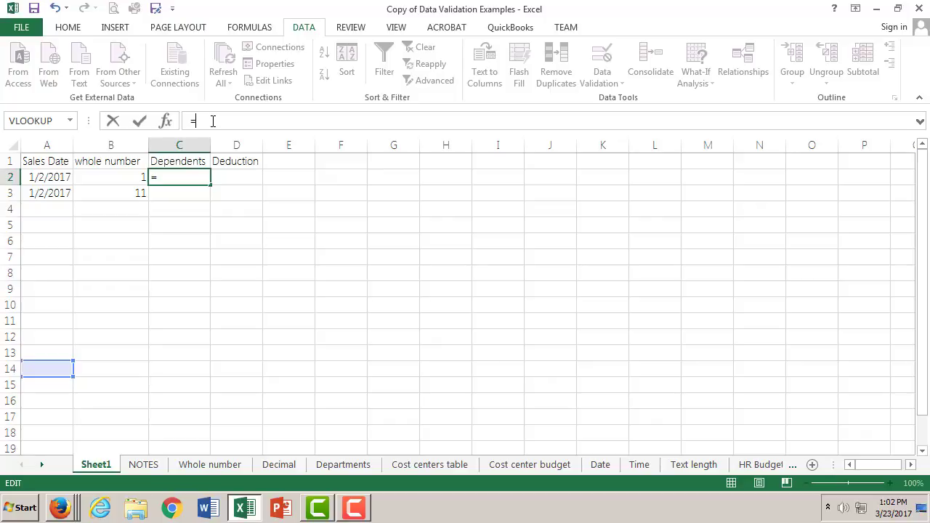
{"action": "type", "text": "2*"}
{"action": "type", "text": "c2"}
{"action": "left_click", "coordinate": [203, 463]}
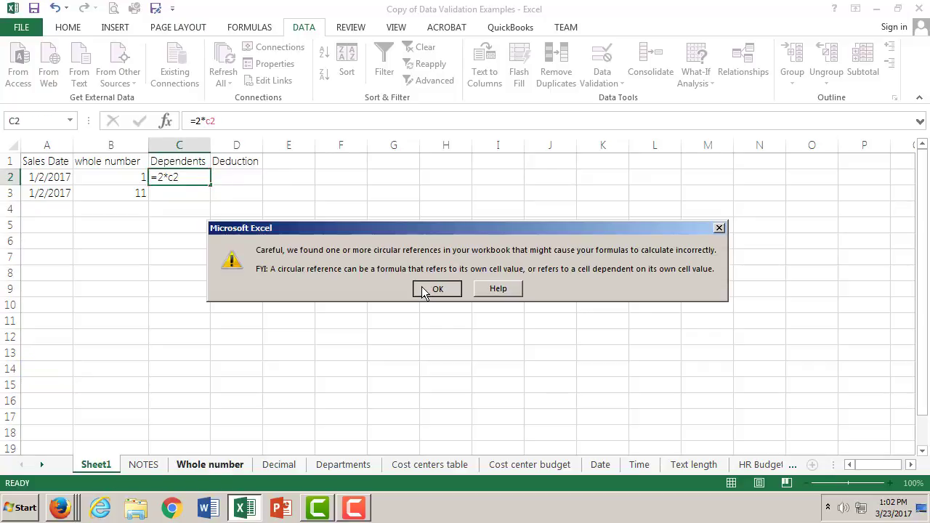
{"action": "left_click", "coordinate": [436, 289]}
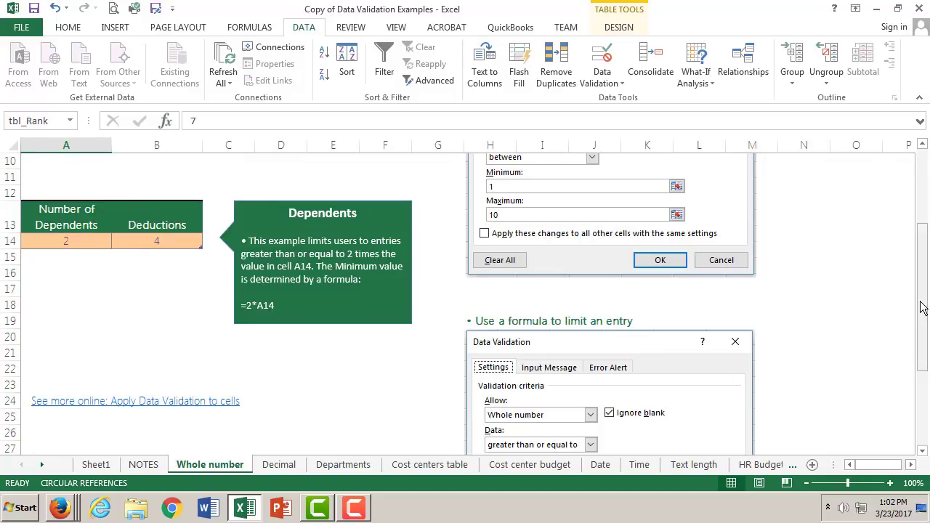
- Examine the formula-based limit settings in the Whole number sheet's example and return to Sheet1
{"action": "left_click_drag", "start_coordinate": [923, 306], "coordinate": [928, 331]}
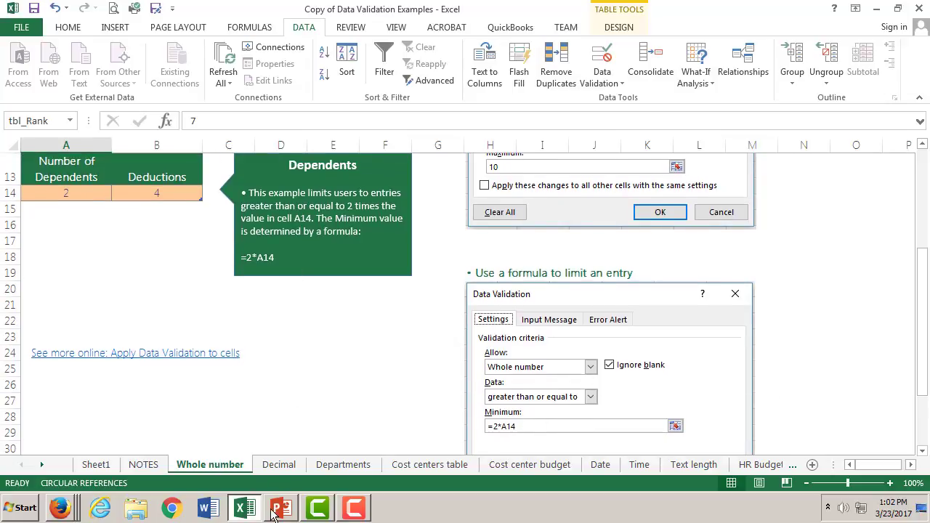
{"action": "left_click", "coordinate": [63, 511]}
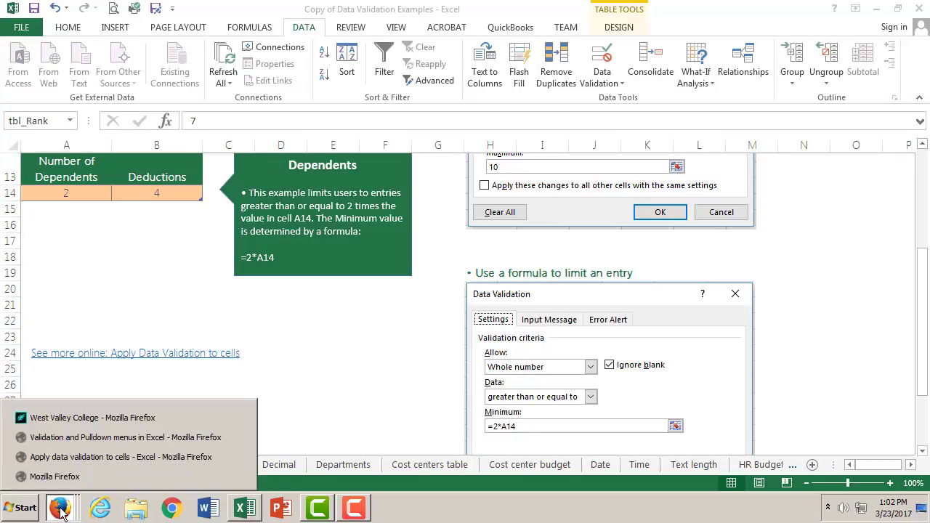
{"action": "left_click", "coordinate": [251, 509]}
{"action": "left_click", "coordinate": [251, 509]}
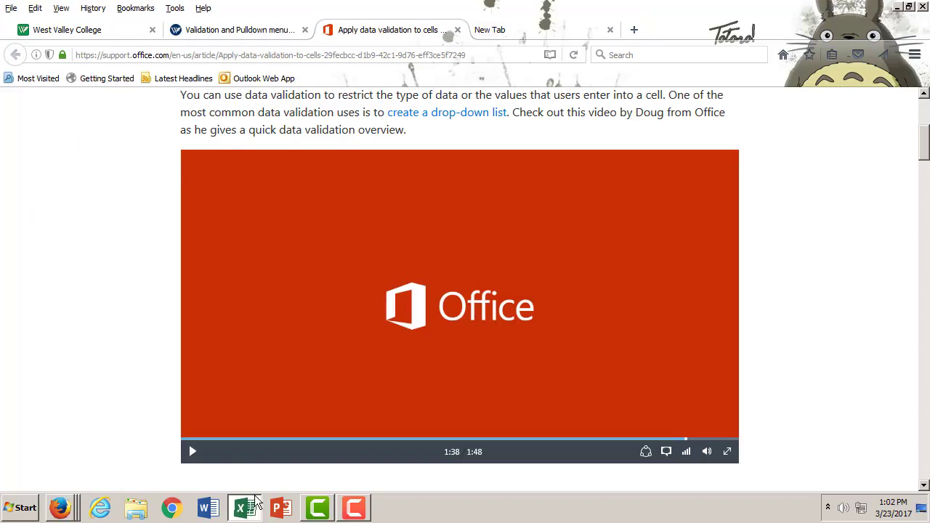
{"action": "left_click", "coordinate": [253, 509]}
{"action": "left_click", "coordinate": [97, 465]}
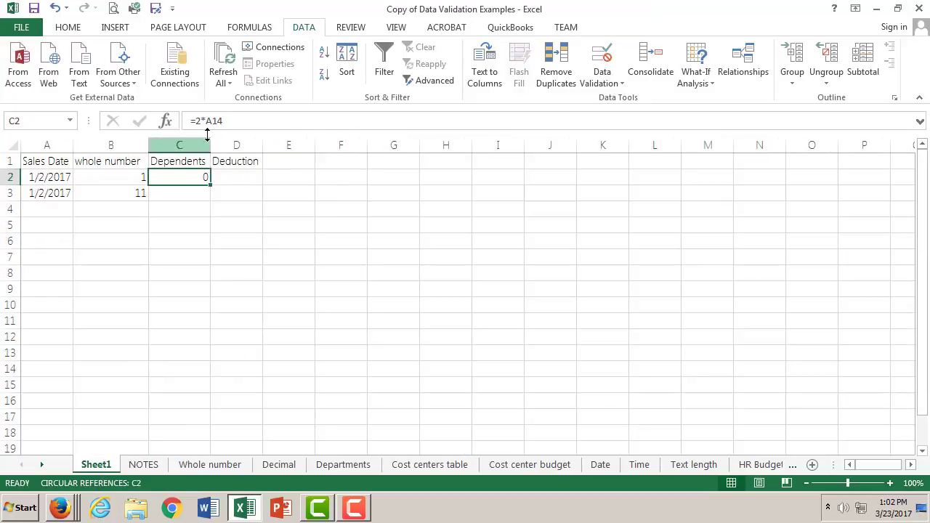
- Try to replace the formula in cell C2 with 2, and undo the entry
{"action": "left_click_drag", "start_coordinate": [235, 120], "coordinate": [155, 120]}
{"action": "key", "text": "Delete"}
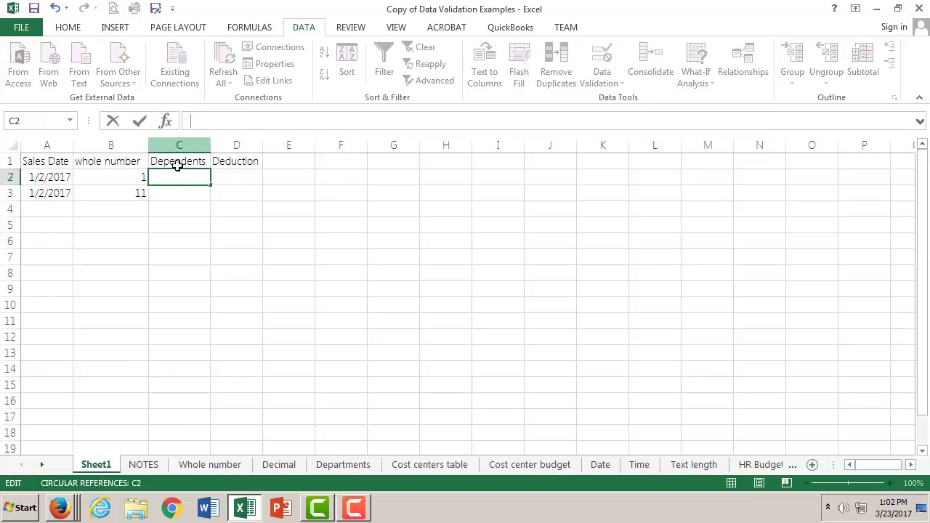
{"action": "left_click", "coordinate": [189, 177]}
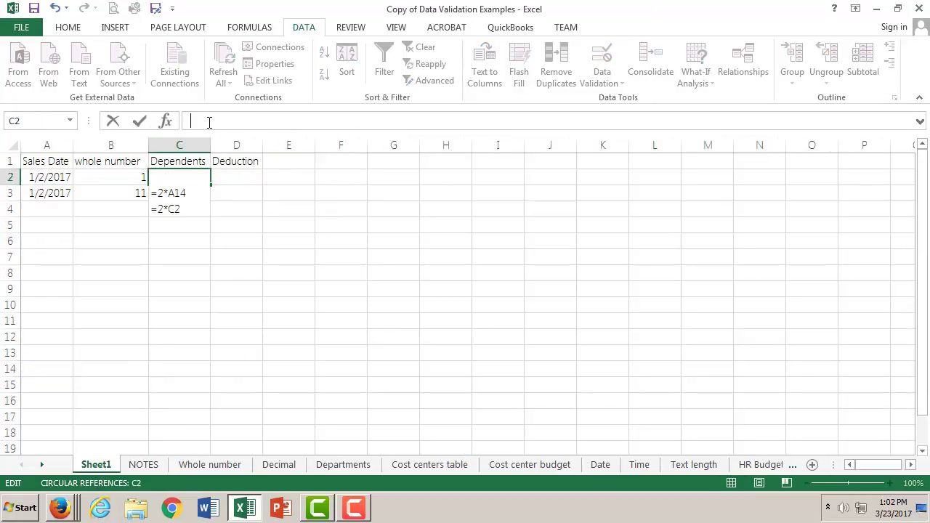
{"action": "type", "text": "2"}
{"action": "left_click", "coordinate": [132, 118]}
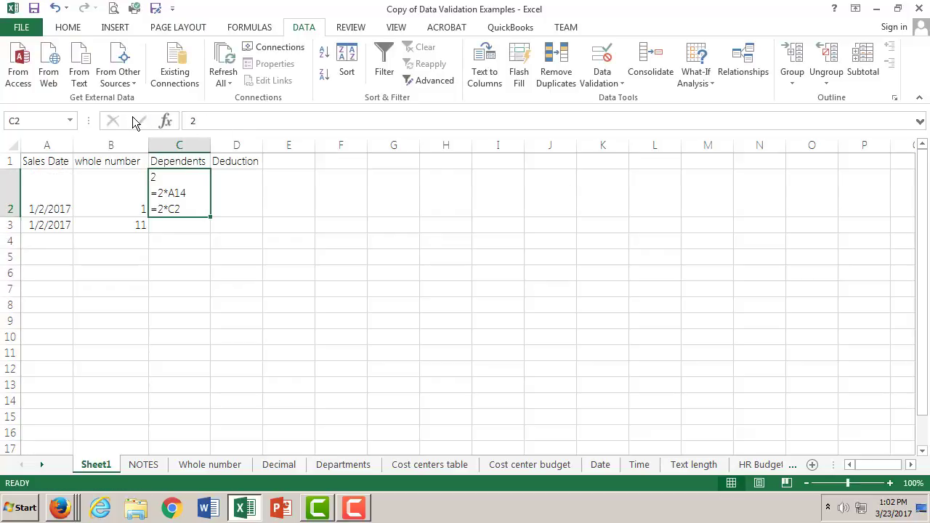
{"action": "left_click", "coordinate": [54, 8]}
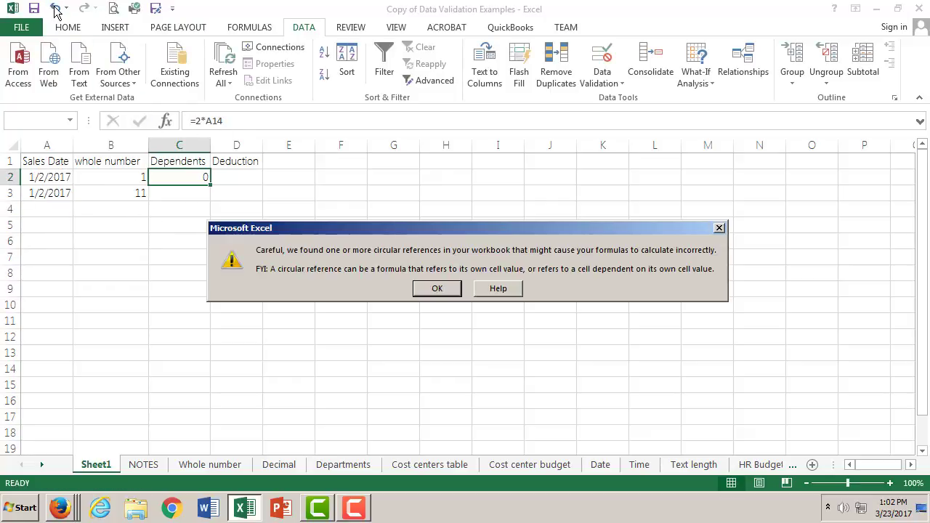
{"action": "left_click", "coordinate": [440, 289]}
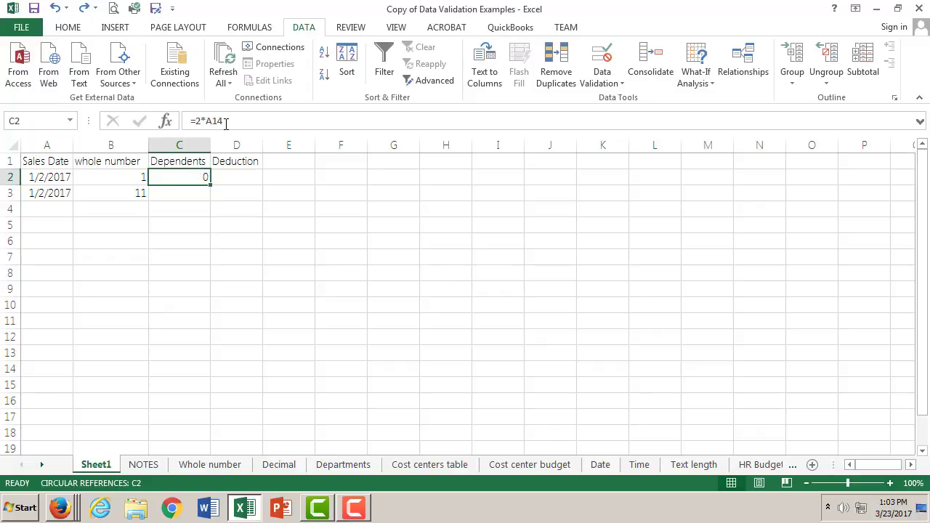
- Clear every line of the pasted formula text from cell C2
{"action": "left_click_drag", "start_coordinate": [226, 123], "coordinate": [183, 124]}
{"action": "key", "text": "Delete"}
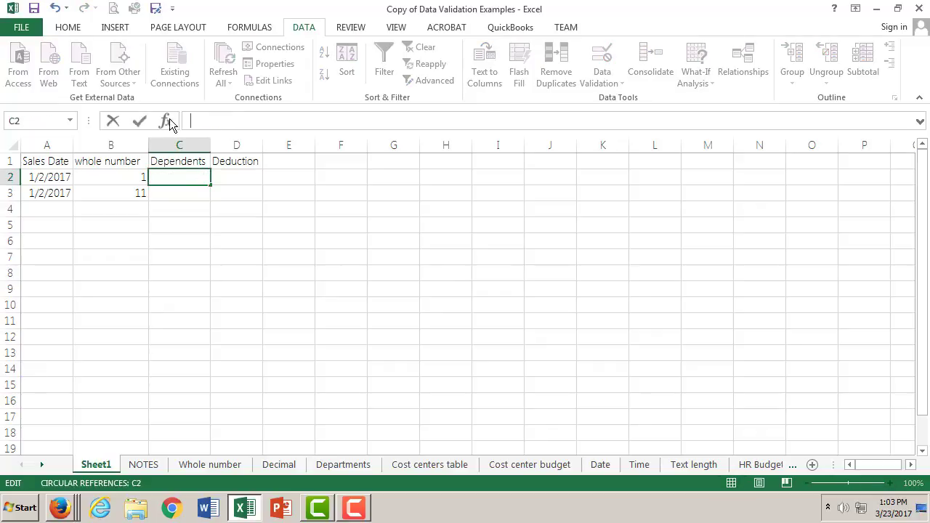
{"action": "left_click", "coordinate": [138, 118]}
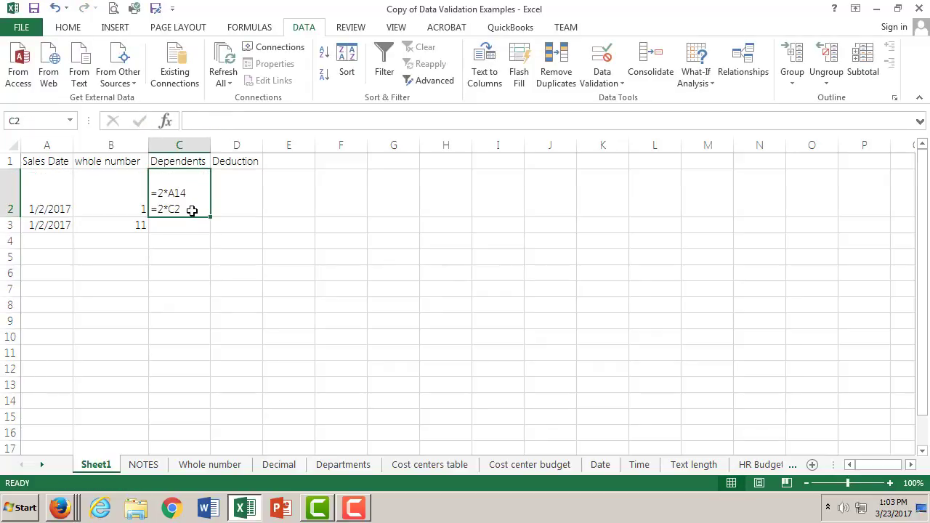
{"action": "double_click", "coordinate": [192, 210]}
{"action": "left_click_drag", "start_coordinate": [191, 210], "coordinate": [128, 162]}
{"action": "key", "text": "Delete"}
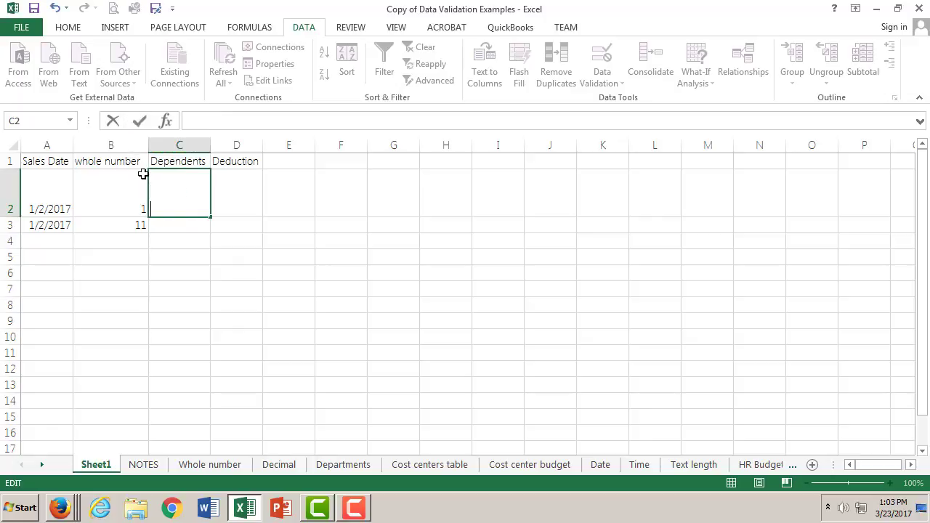
- Enter 2 as the number of dependents in cell C2
{"action": "left_click", "coordinate": [236, 122]}
{"action": "type", "text": "2"}
{"action": "left_click", "coordinate": [138, 121]}
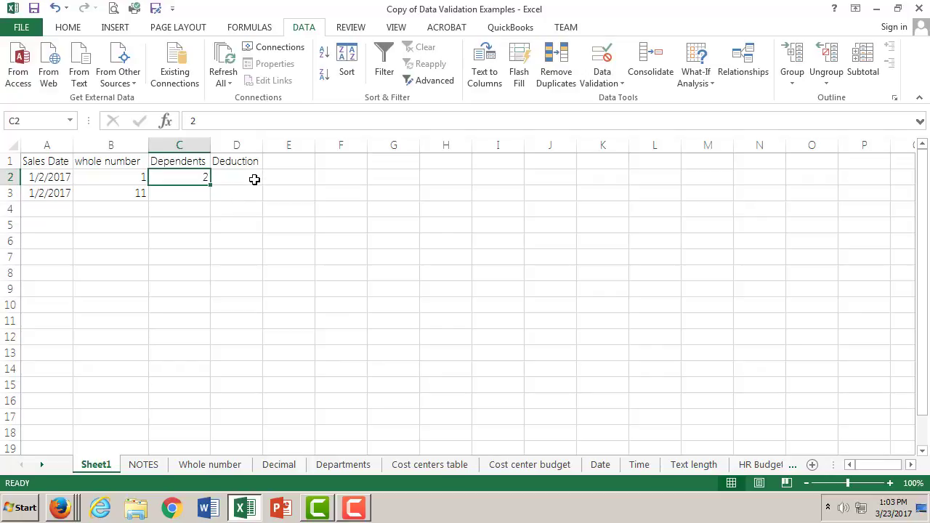
- Start a data validation rule for cell D2 that allows whole numbers greater than or equal to a minimum
{"action": "left_click", "coordinate": [254, 179]}
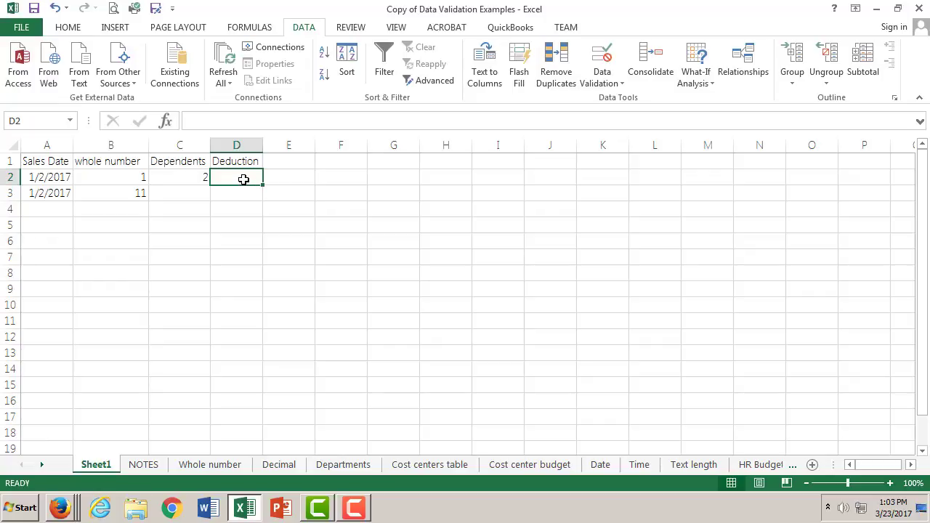
{"action": "left_click", "coordinate": [610, 80]}
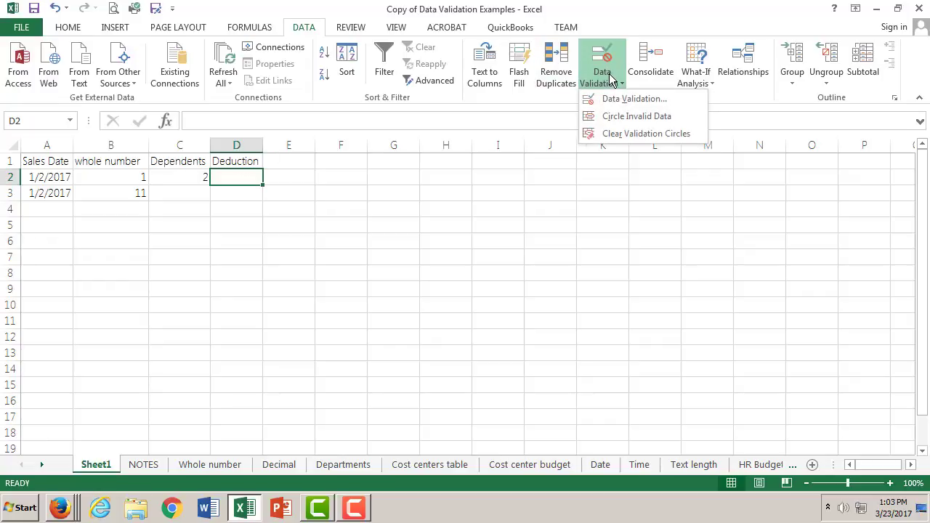
{"action": "left_click", "coordinate": [621, 103]}
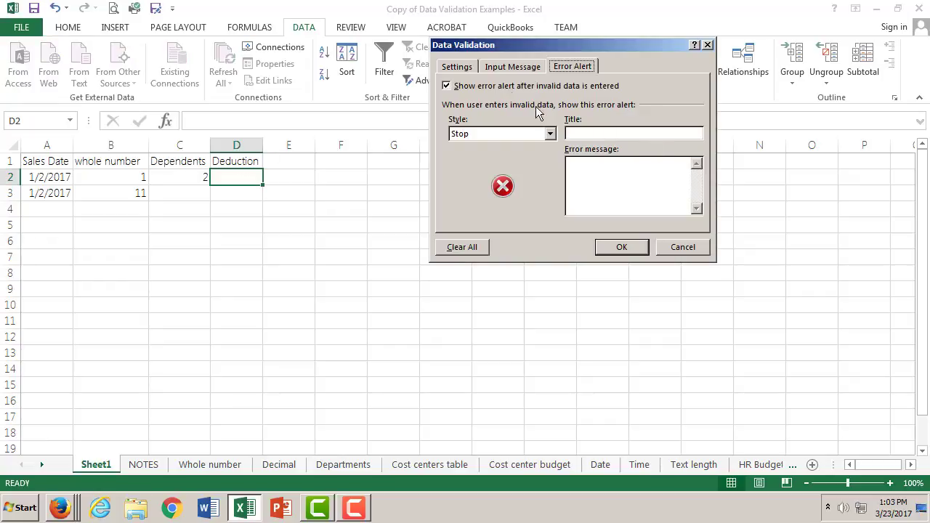
{"action": "left_click", "coordinate": [456, 67]}
{"action": "left_click", "coordinate": [558, 113]}
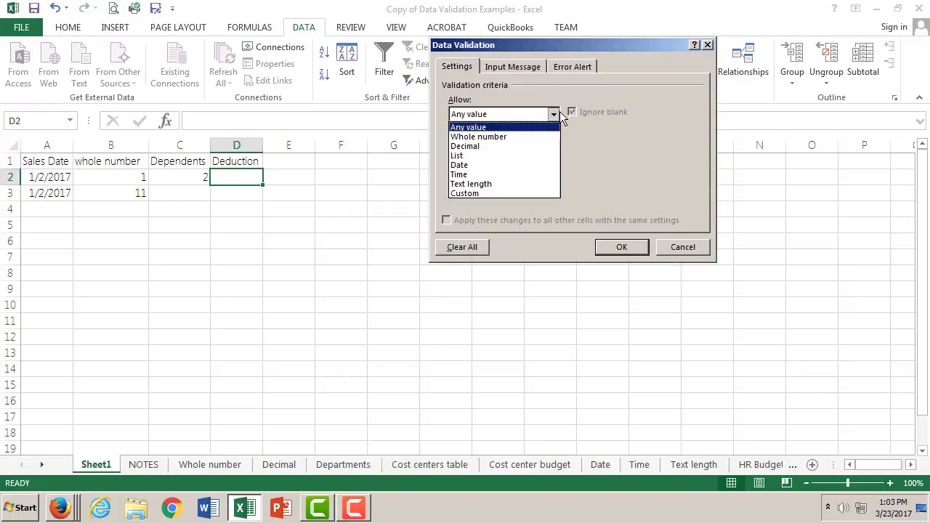
{"action": "left_click", "coordinate": [526, 136]}
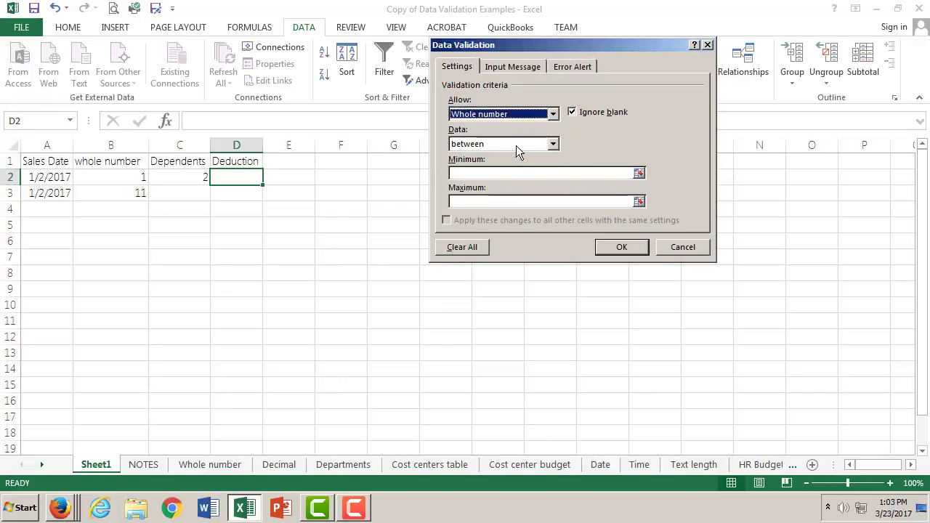
{"action": "left_click", "coordinate": [553, 144]}
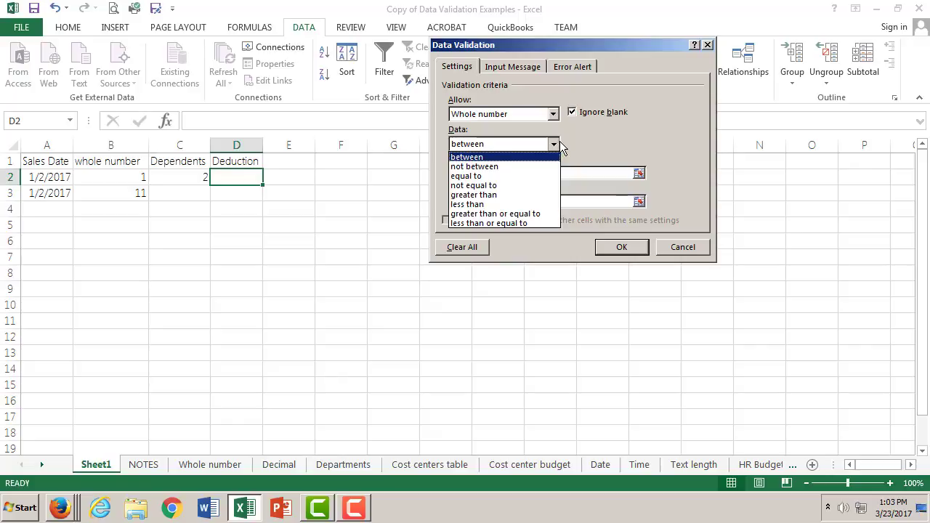
{"action": "left_click", "coordinate": [509, 214]}
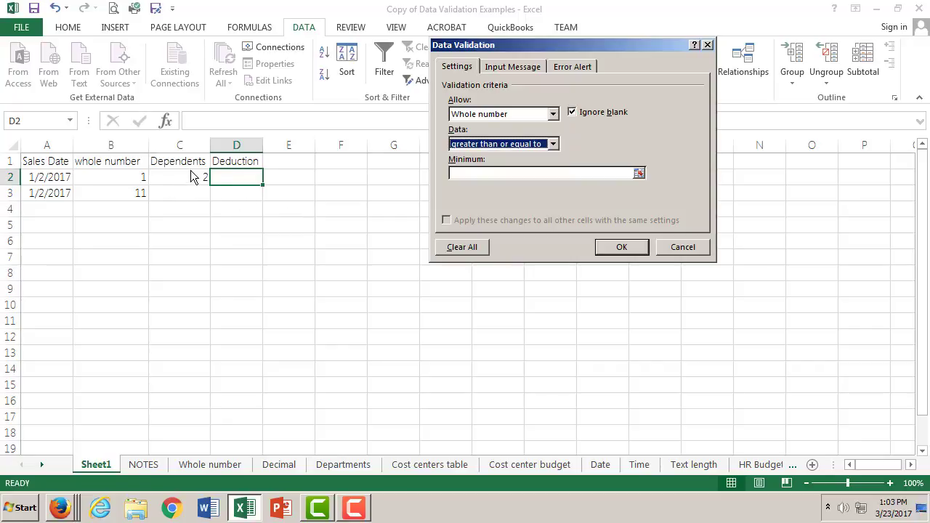
- Set the rule's minimum to the formula =2*c2, checking the Whole number sheet's example for the syntax
{"action": "left_click", "coordinate": [478, 172]}
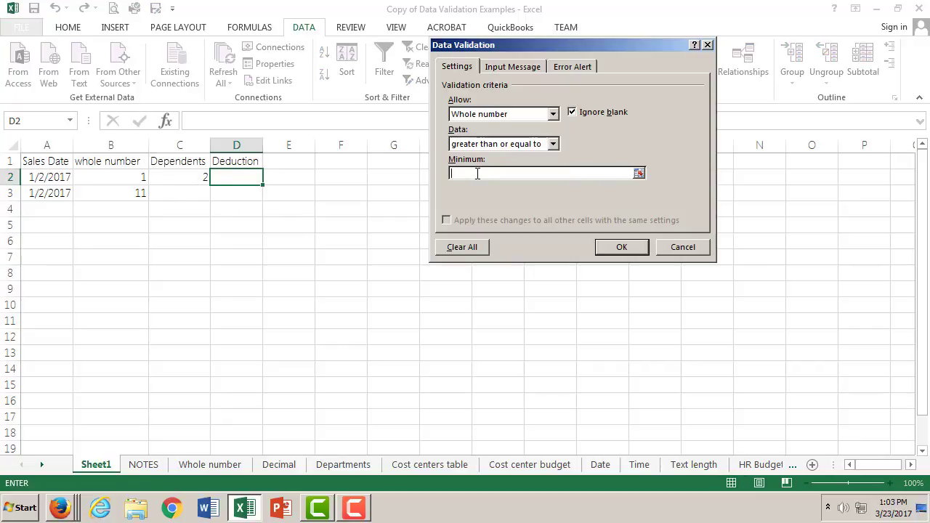
{"action": "type", "text": "="}
{"action": "key", "text": "BackSpace"}
{"action": "type", "text": ">"}
{"action": "key", "text": "BackSpace"}
{"action": "left_click", "coordinate": [232, 469]}
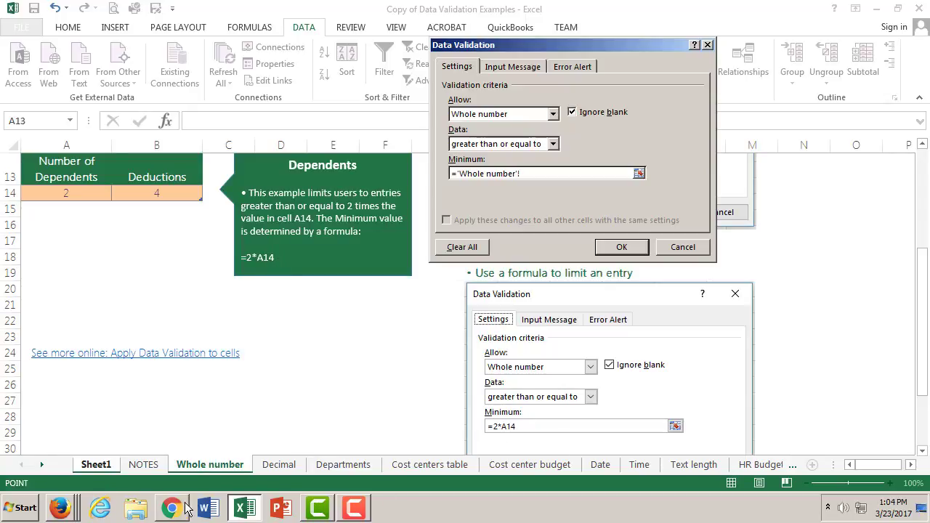
{"action": "left_click", "coordinate": [96, 464]}
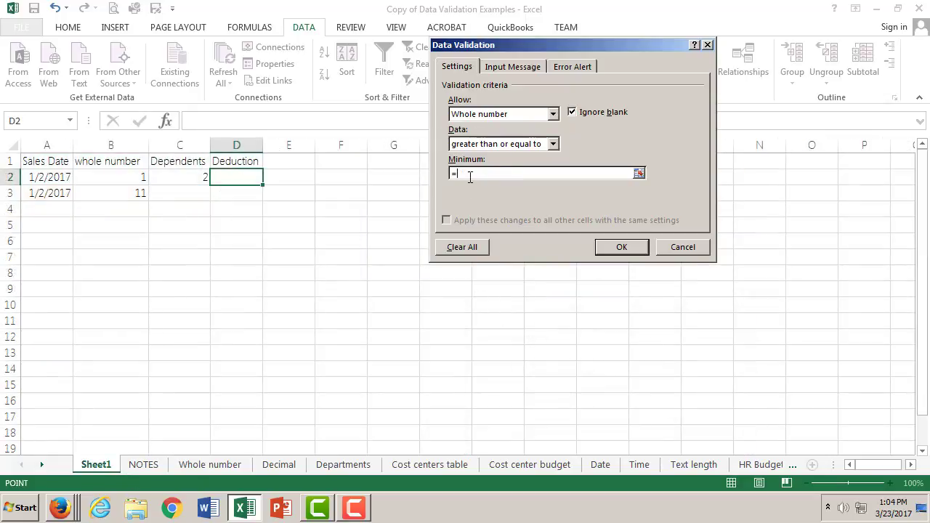
{"action": "type", "text": "2*c2"}
{"action": "left_click_drag", "start_coordinate": [462, 172], "coordinate": [464, 172]}
- Title the Stop error alert "needs to be 2 times depends" and apply the validation to cell D2
{"action": "left_click", "coordinate": [573, 65]}
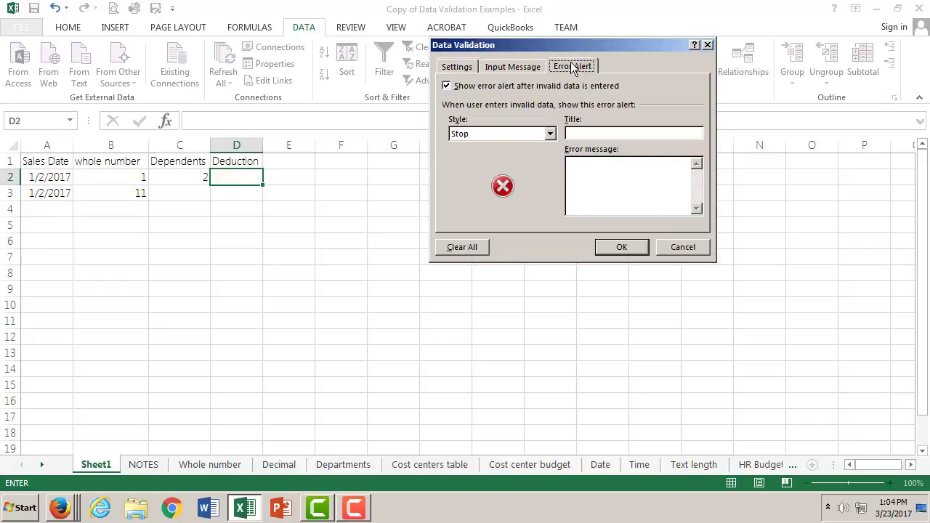
{"action": "left_click", "coordinate": [640, 132]}
{"action": "type", "text": "nee"}
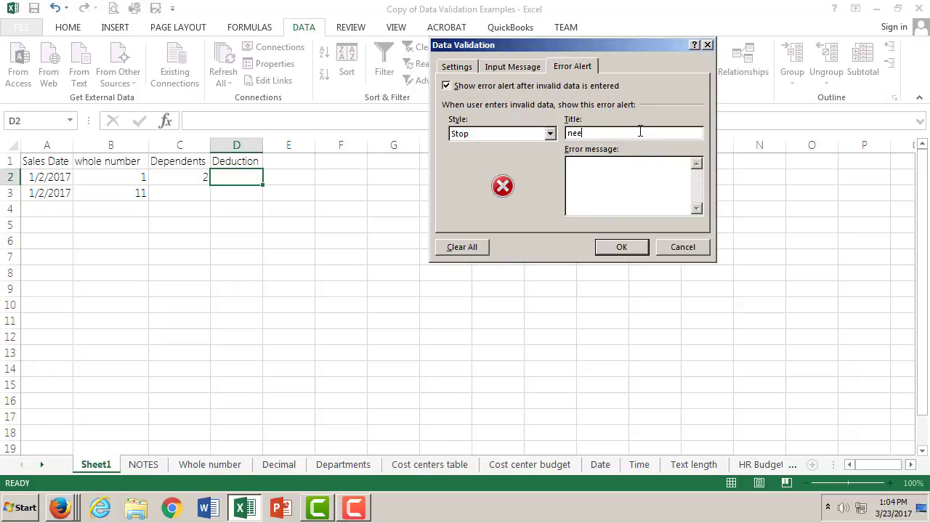
{"action": "type", "text": "ds to be 2 times depends"}
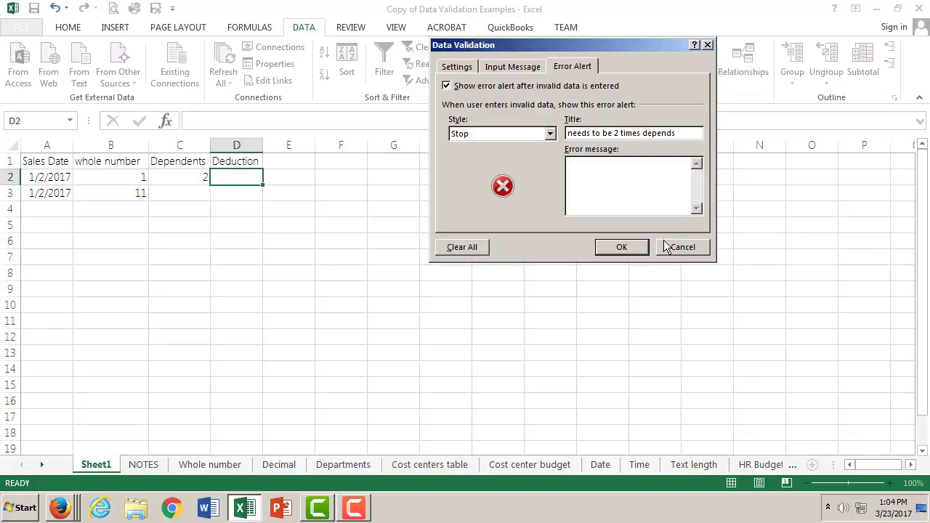
{"action": "left_click", "coordinate": [621, 248]}
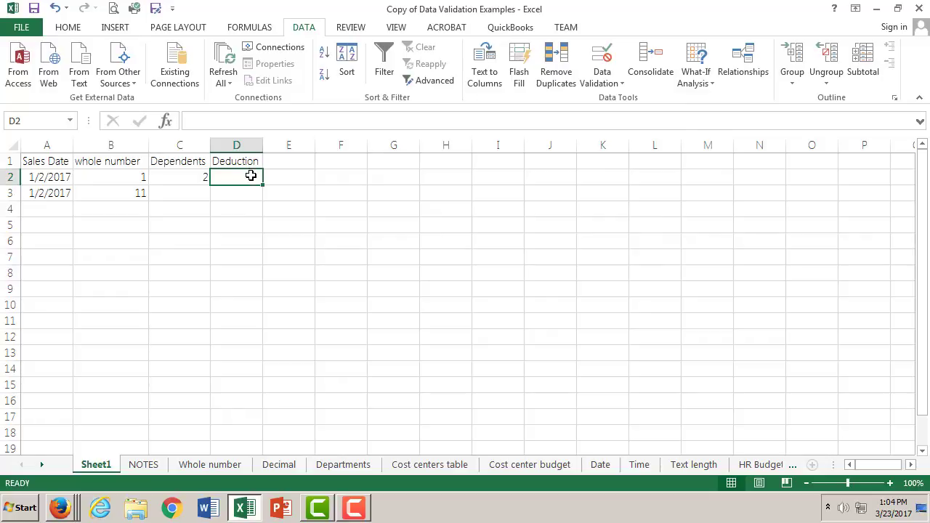
- Try to enter 1 as the deduction in cell D2, and cancel the entry
{"action": "left_click", "coordinate": [231, 237]}
{"action": "left_click", "coordinate": [251, 174]}
{"action": "double_click", "coordinate": [253, 175]}
{"action": "type", "text": "1"}
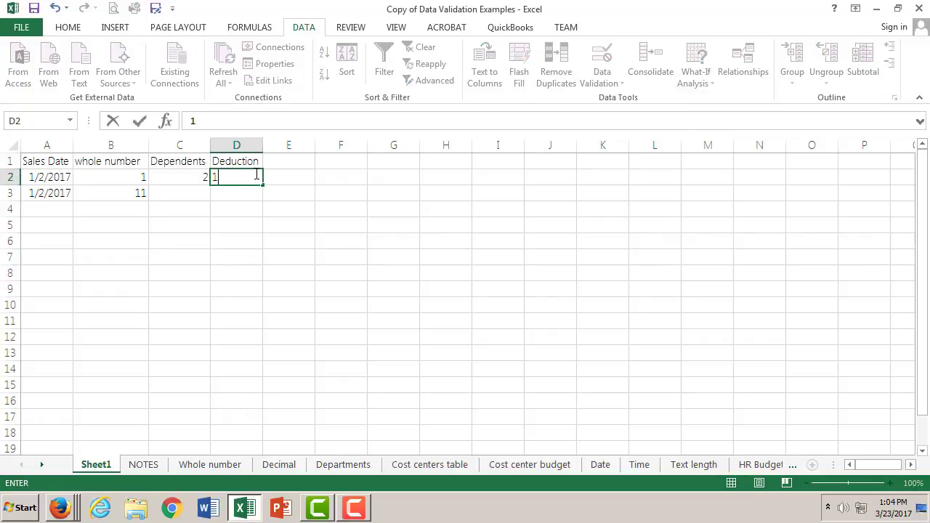
{"action": "left_click", "coordinate": [140, 121]}
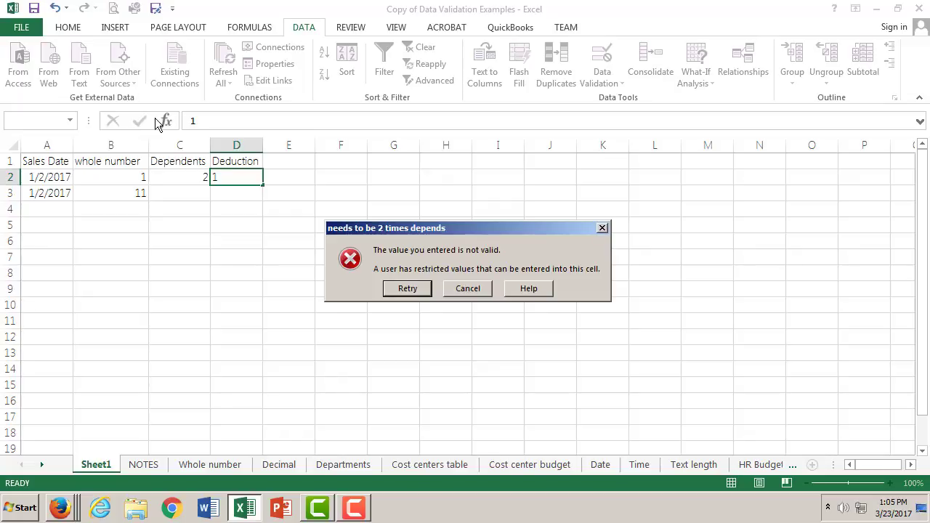
{"action": "left_click", "coordinate": [482, 289]}
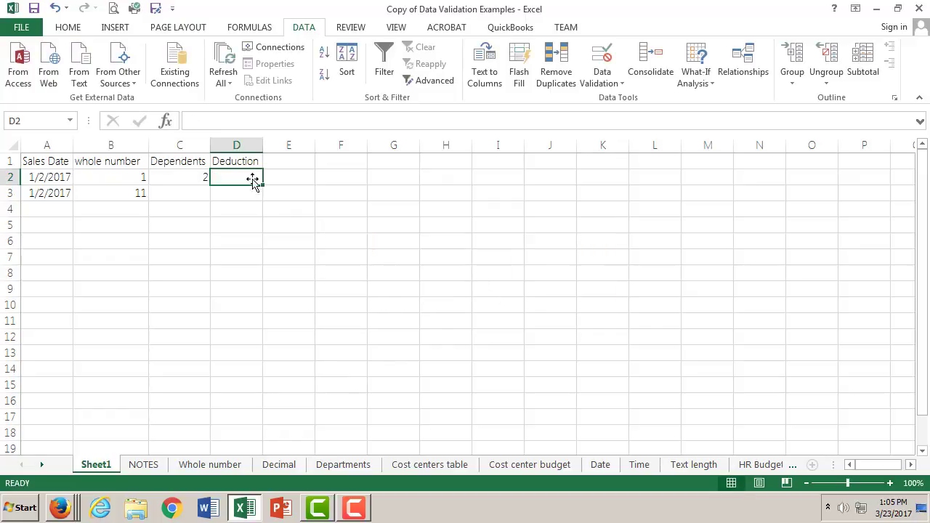
- Try a deduction of 2 in cell D2, and cancel that entry
{"action": "left_click", "coordinate": [211, 121]}
{"action": "type", "text": "2"}
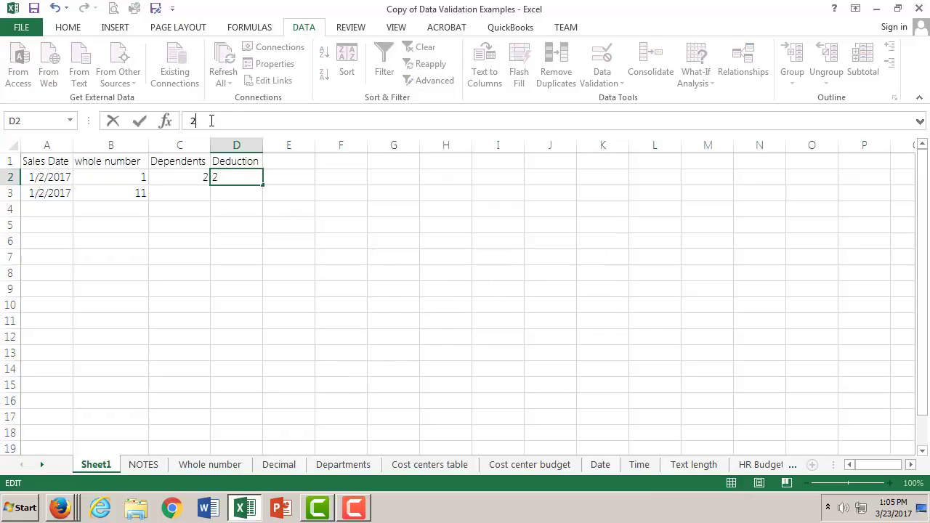
{"action": "left_click", "coordinate": [139, 121]}
{"action": "left_click", "coordinate": [484, 291]}
- Enter 4 as the deduction in cell D2
{"action": "left_click", "coordinate": [203, 121]}
{"action": "type", "text": "4"}
{"action": "left_click", "coordinate": [140, 121]}
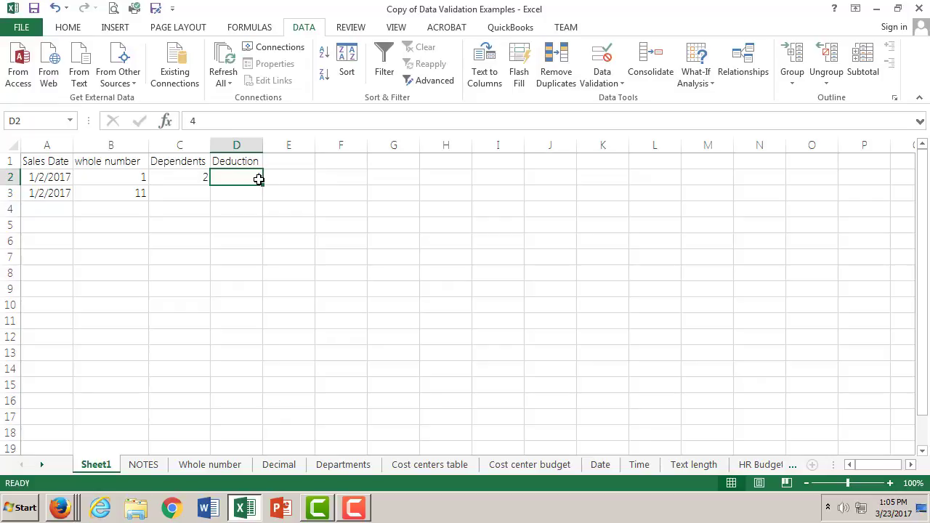
- Review the Dependents example and its formula-based limit on the Whole number sheet, and return to Sheet1
{"action": "left_click", "coordinate": [209, 465]}
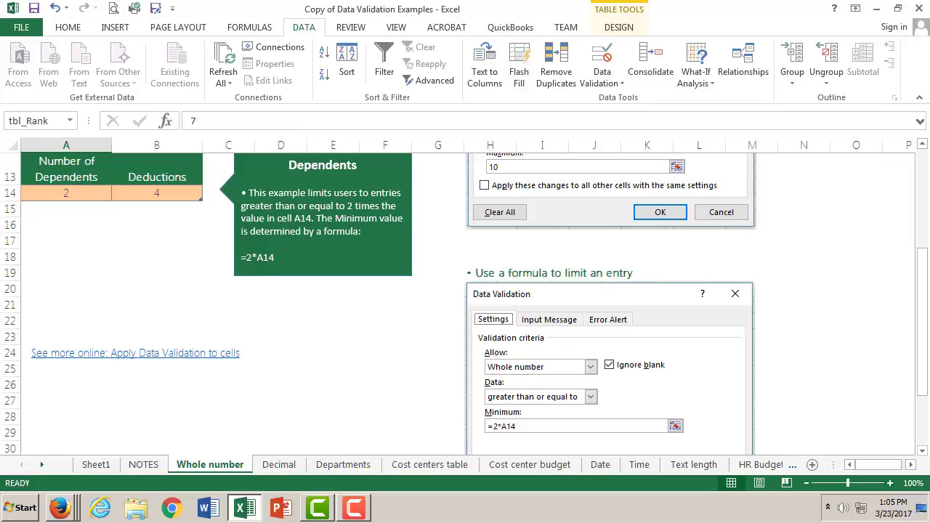
{"action": "left_click_drag", "start_coordinate": [924, 292], "coordinate": [924, 298]}
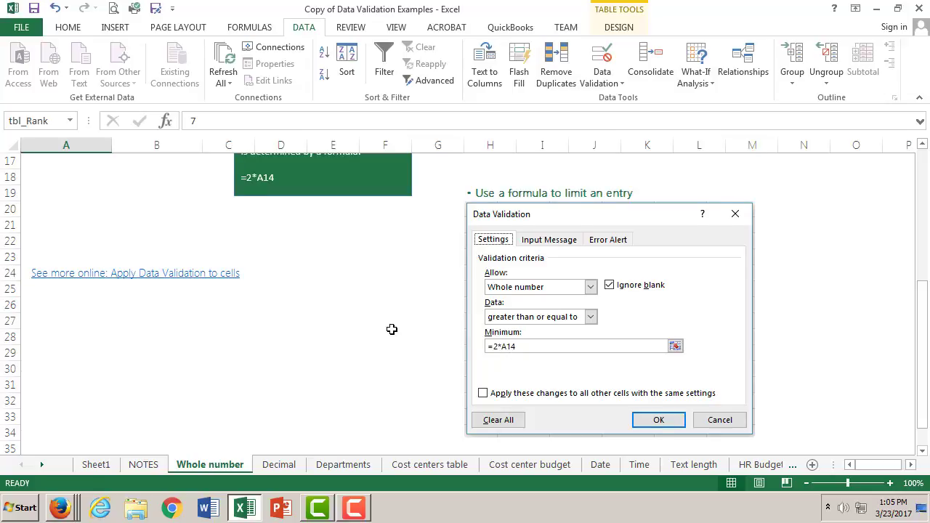
{"action": "scroll", "coordinate": [390, 328], "scroll_direction": "up", "scroll_amount": 3}
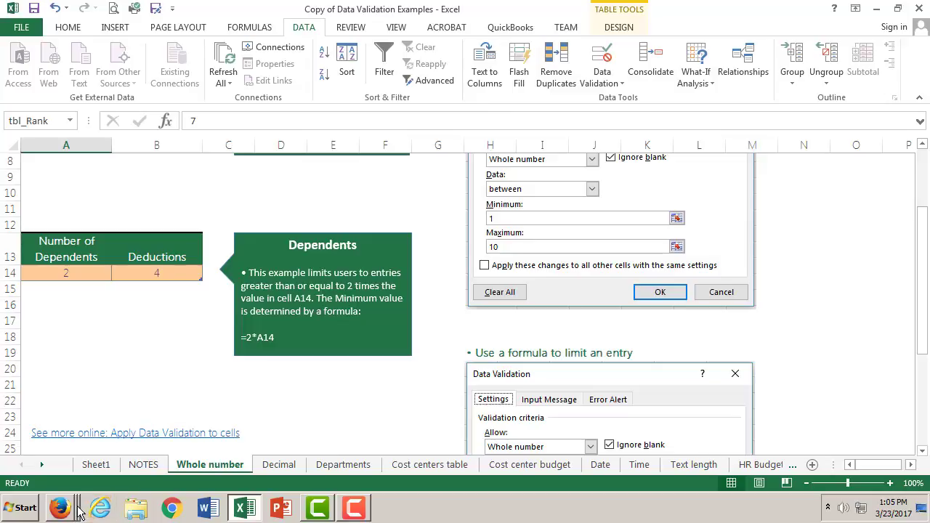
{"action": "left_click", "coordinate": [96, 465]}
- Change the number of dependents in cell C2 to 1
{"action": "left_click", "coordinate": [201, 175]}
{"action": "double_click", "coordinate": [203, 177]}
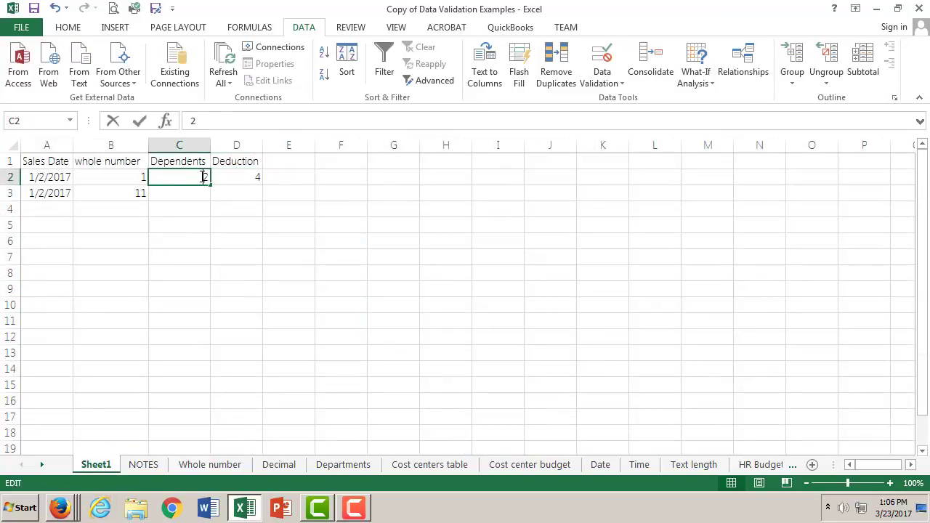
{"action": "left_click_drag", "start_coordinate": [204, 177], "coordinate": [210, 171]}
{"action": "type", "text": "1"}
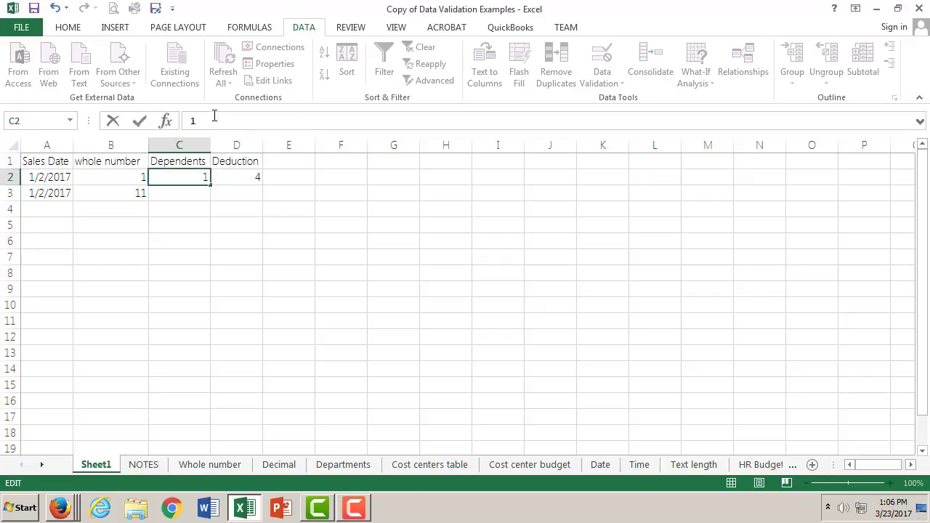
- Change the deduction in cell D2 to 2
{"action": "left_click", "coordinate": [232, 179]}
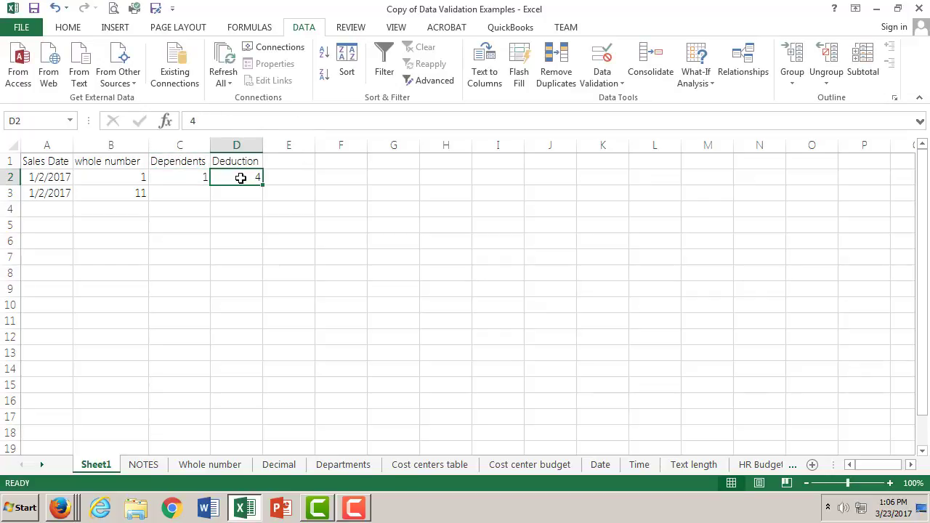
{"action": "double_click", "coordinate": [254, 178]}
{"action": "double_click", "coordinate": [258, 178]}
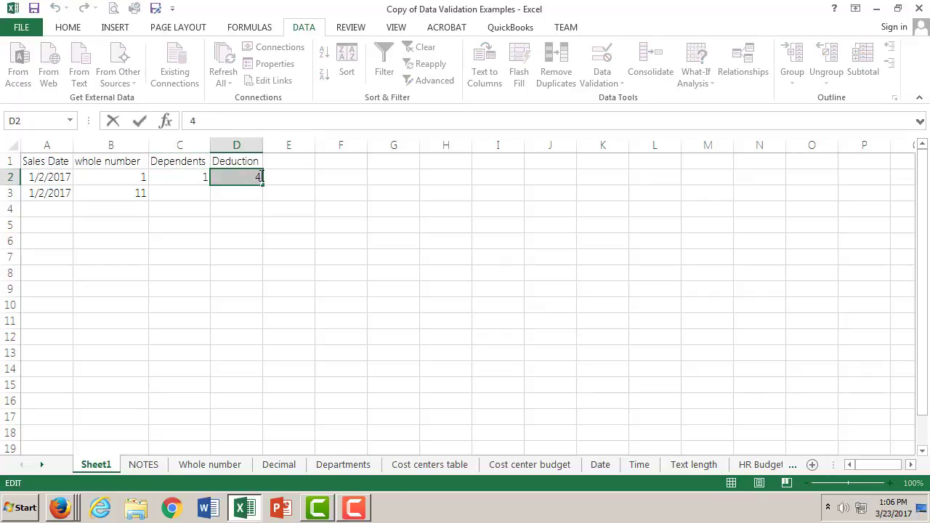
{"action": "left_click_drag", "start_coordinate": [210, 120], "coordinate": [168, 118]}
{"action": "type", "text": "2"}
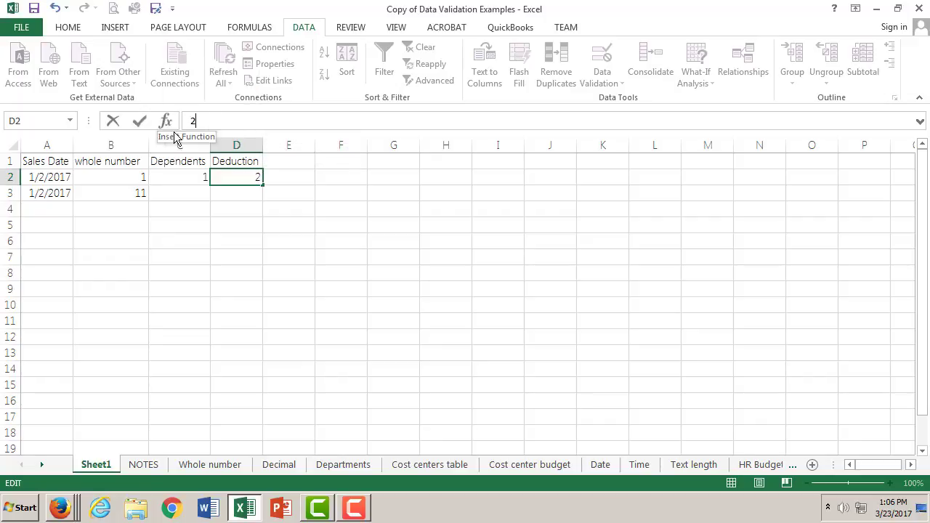
{"action": "left_click", "coordinate": [140, 121]}
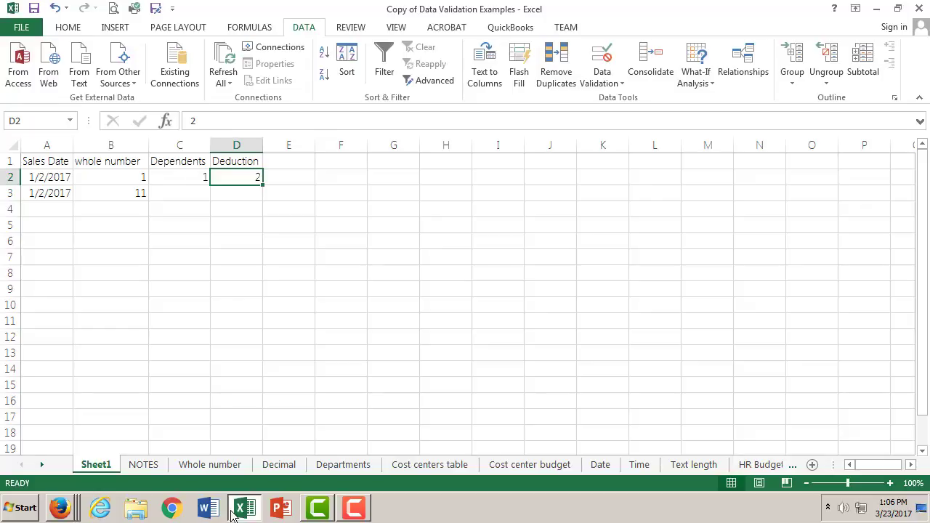
- Move past the Whole number sheet and examine the Decimal sheet's example of limiting the annual merit entry
{"action": "left_click", "coordinate": [236, 465]}
{"action": "scroll", "coordinate": [334, 404], "scroll_direction": "down", "scroll_amount": 4}
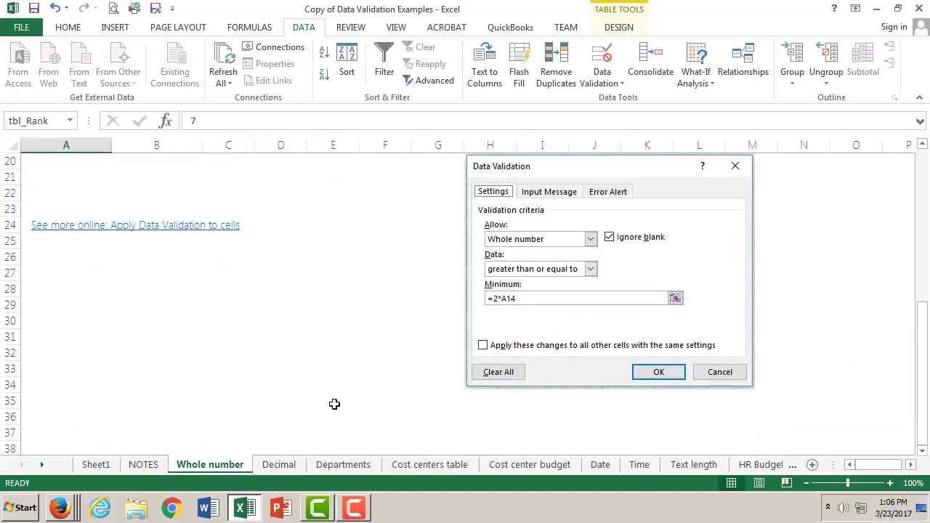
{"action": "left_click", "coordinate": [279, 465]}
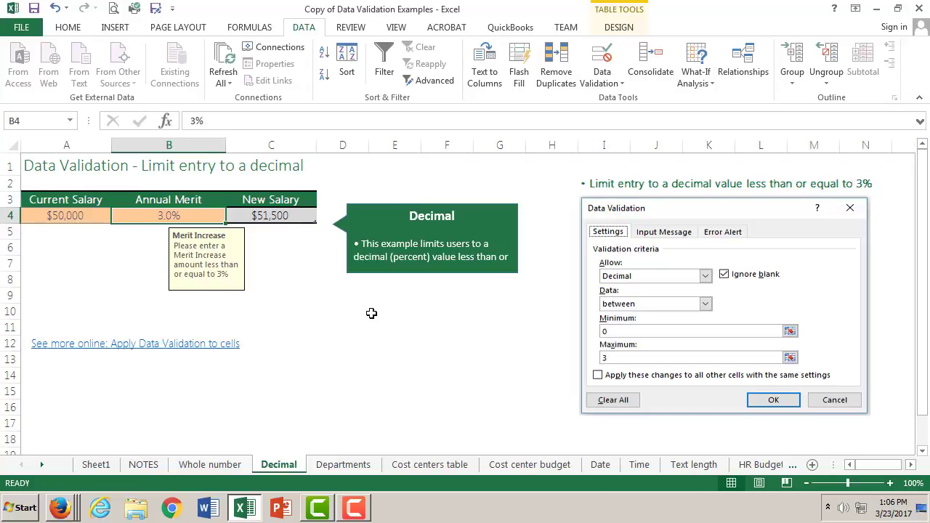
{"action": "scroll", "coordinate": [397, 357], "scroll_direction": "down", "scroll_amount": 3}
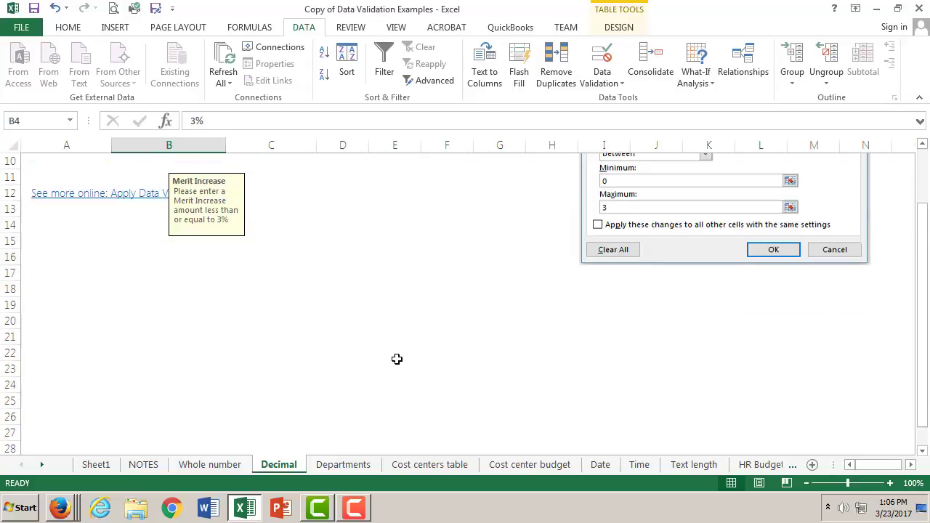
{"action": "scroll", "coordinate": [397, 357], "scroll_direction": "up", "scroll_amount": 3}
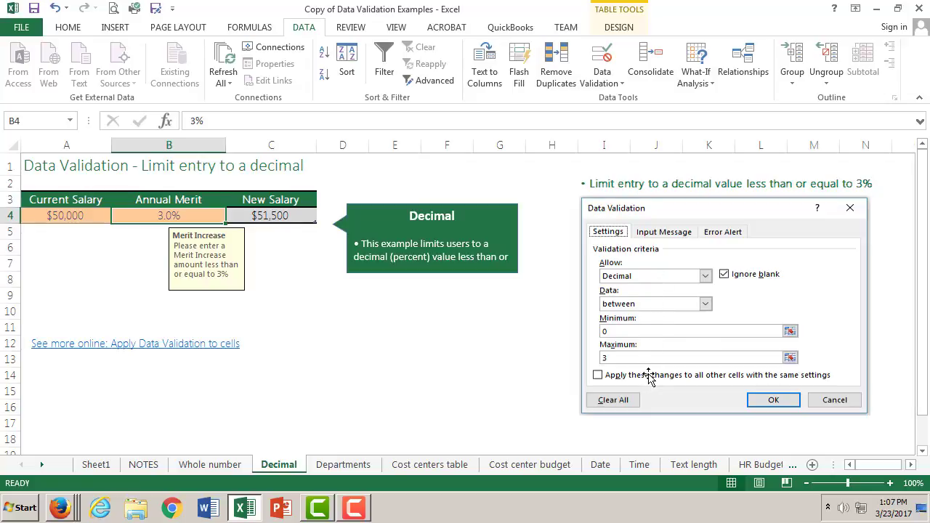
- Read through the steps on the Departments sheet for building a validation list from a table and a named range
{"action": "left_click", "coordinate": [342, 465]}
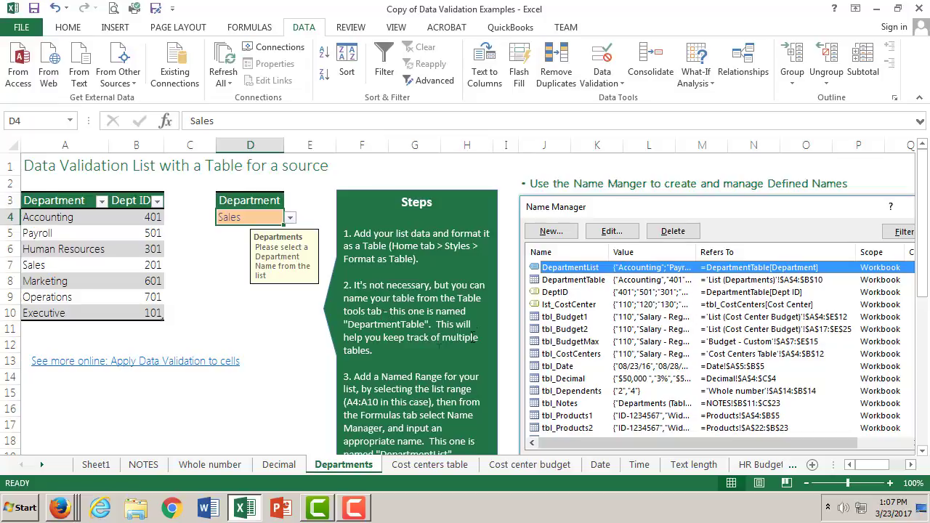
{"action": "scroll", "coordinate": [430, 343], "scroll_direction": "down", "scroll_amount": 1}
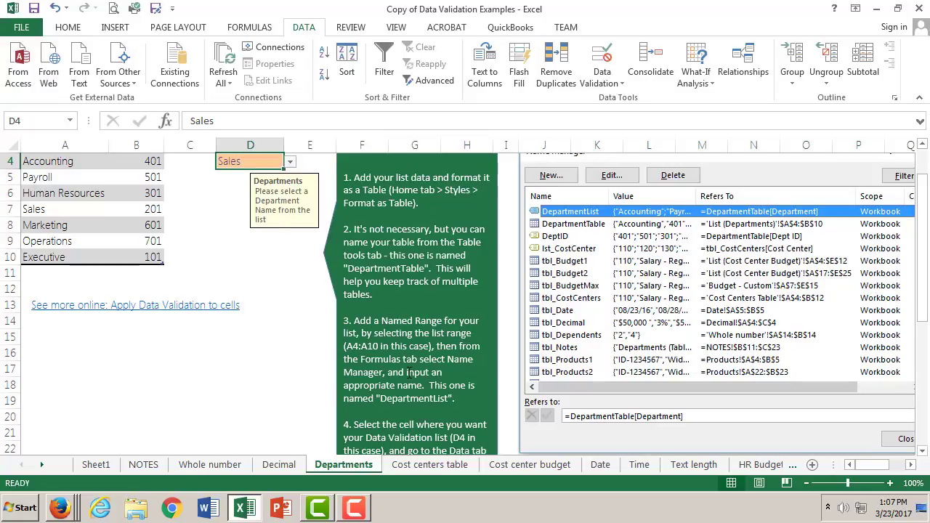
{"action": "scroll", "coordinate": [473, 372], "scroll_direction": "down", "scroll_amount": 1}
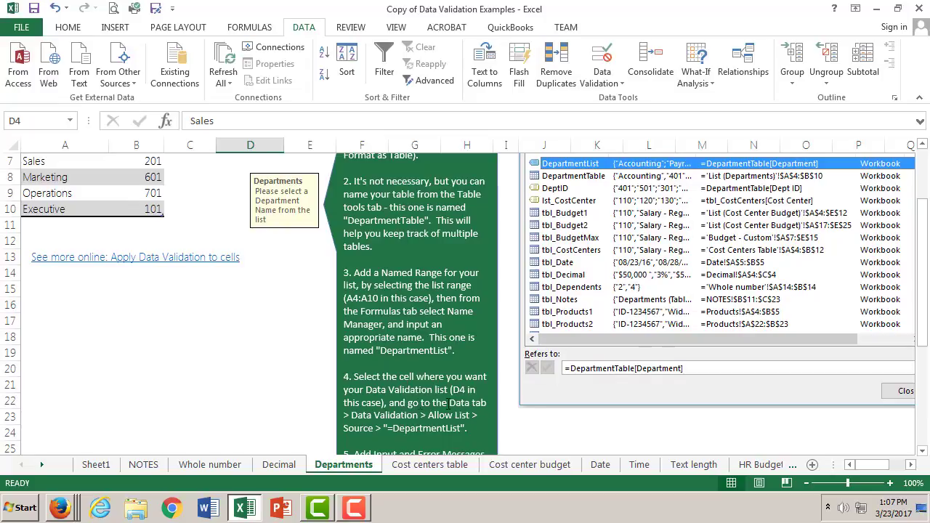
{"action": "scroll", "coordinate": [443, 376], "scroll_direction": "up", "scroll_amount": 2}
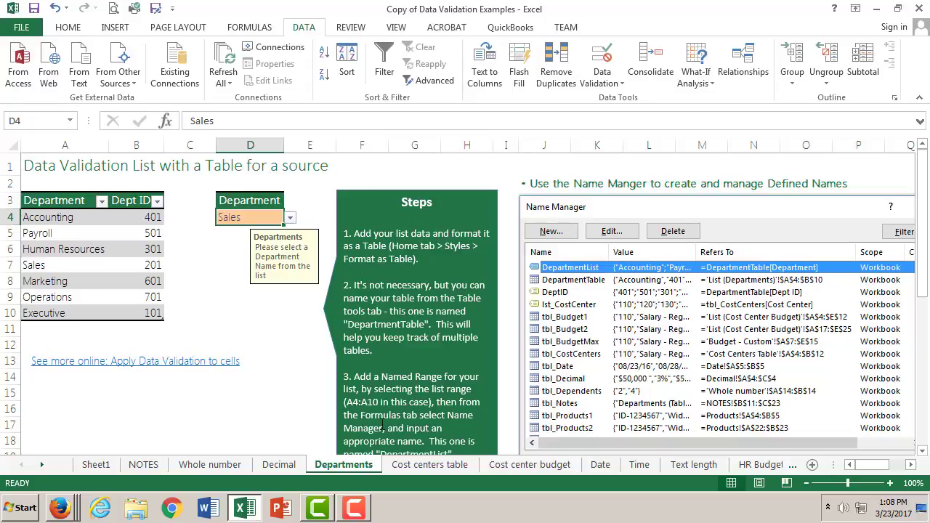
- On Sheet1, enter the header "Foods I like" in cell K1 and widen column K to fit it
{"action": "left_click", "coordinate": [96, 465]}
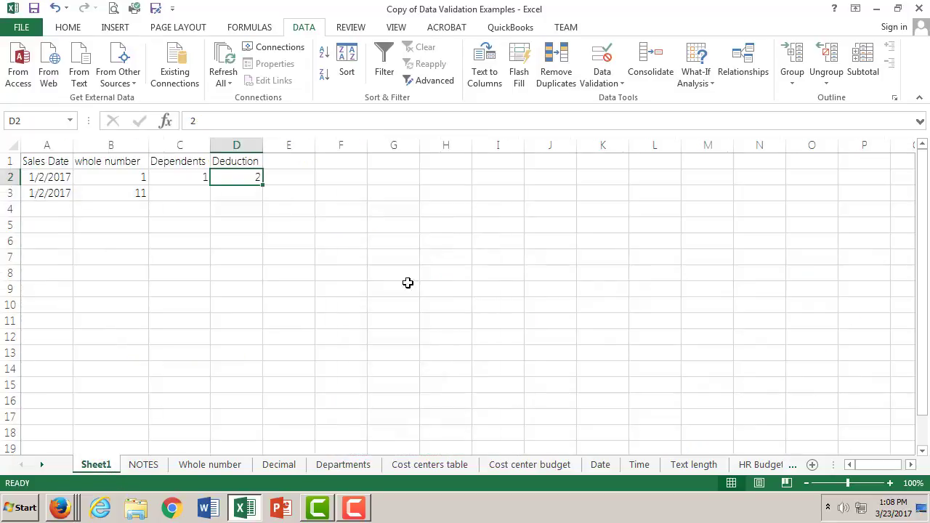
{"action": "left_click", "coordinate": [594, 161]}
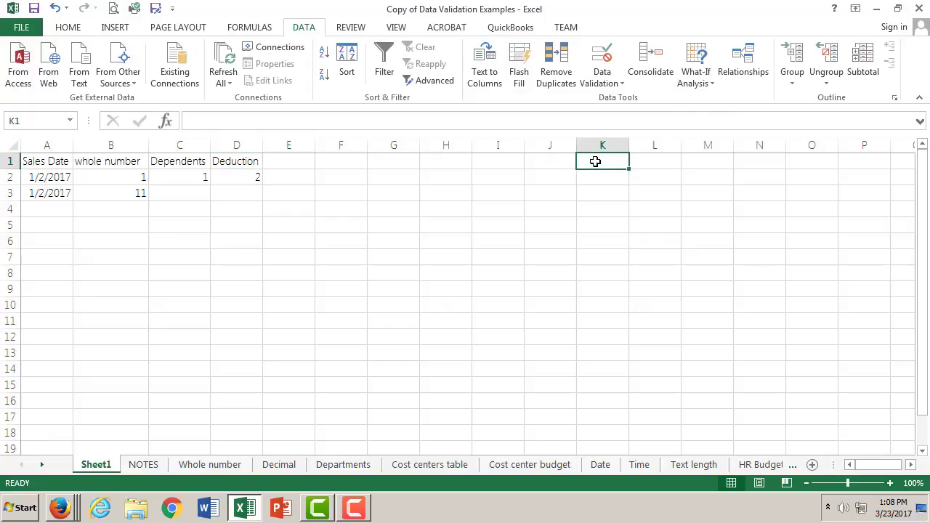
{"action": "double_click", "coordinate": [596, 161]}
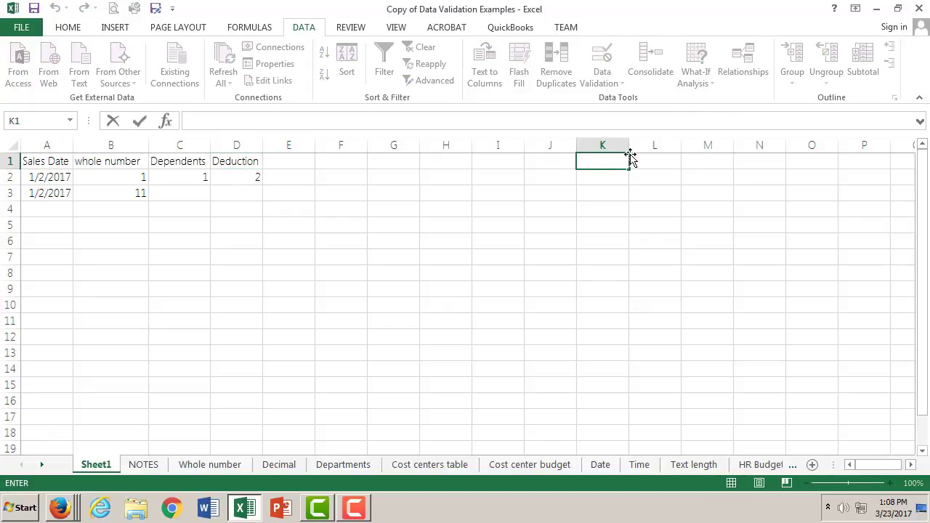
{"action": "type", "text": "Foos I like"}
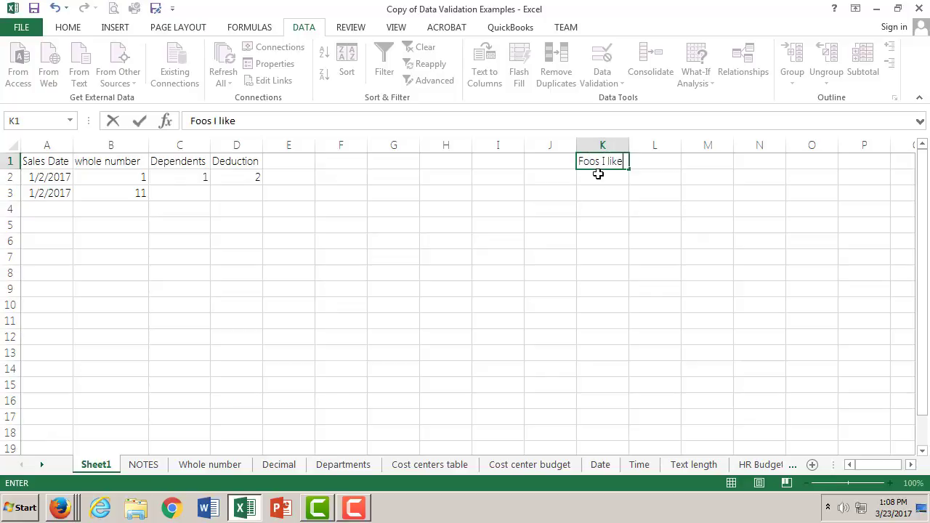
{"action": "left_click", "coordinate": [597, 162]}
{"action": "type", "text": "d"}
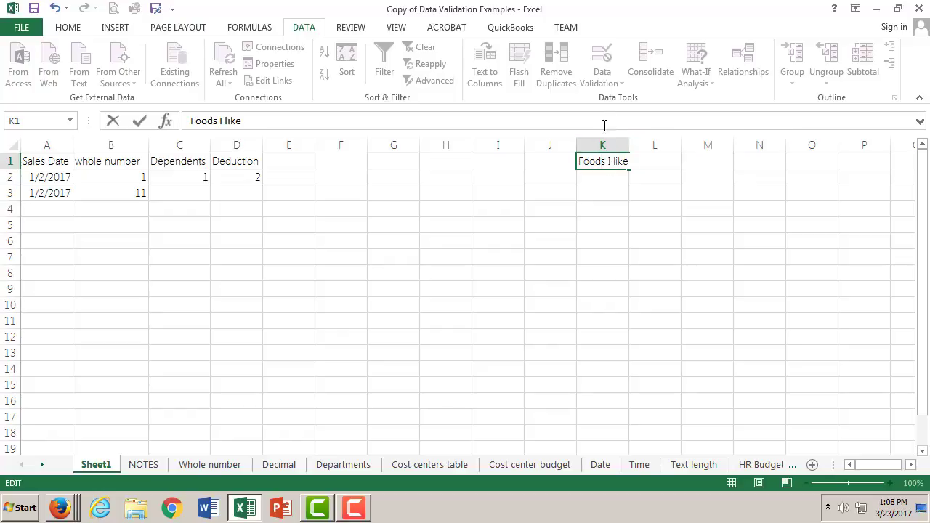
{"action": "left_click", "coordinate": [602, 146]}
{"action": "left_click_drag", "start_coordinate": [628, 145], "coordinate": [656, 147]}
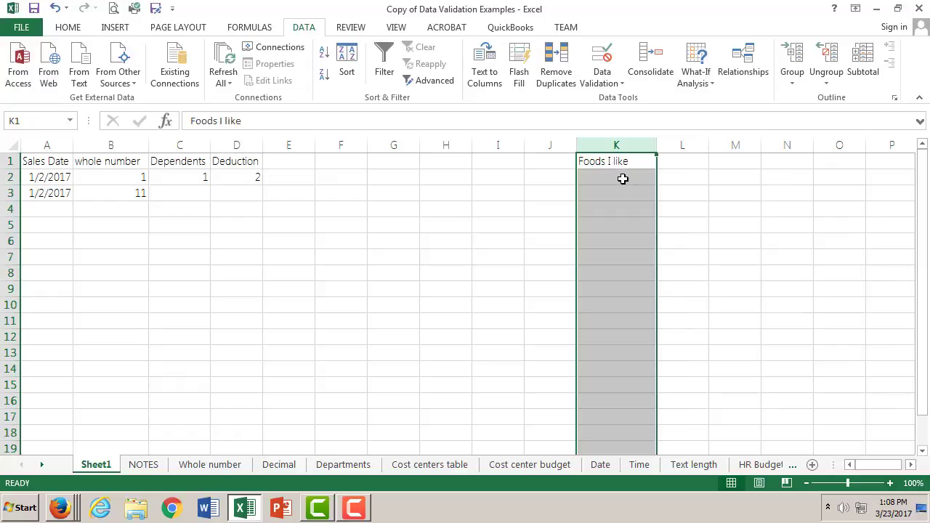
- List Apples, Pears and Tacos in cells K2 to K4 under the foods header
{"action": "double_click", "coordinate": [623, 179]}
{"action": "type", "text": "Apples"}
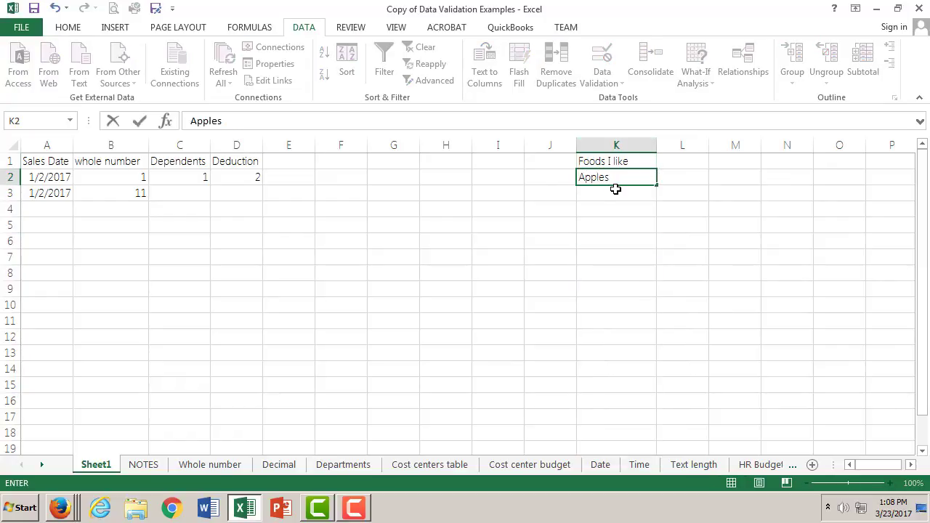
{"action": "double_click", "coordinate": [616, 192]}
{"action": "type", "text": "Pears"}
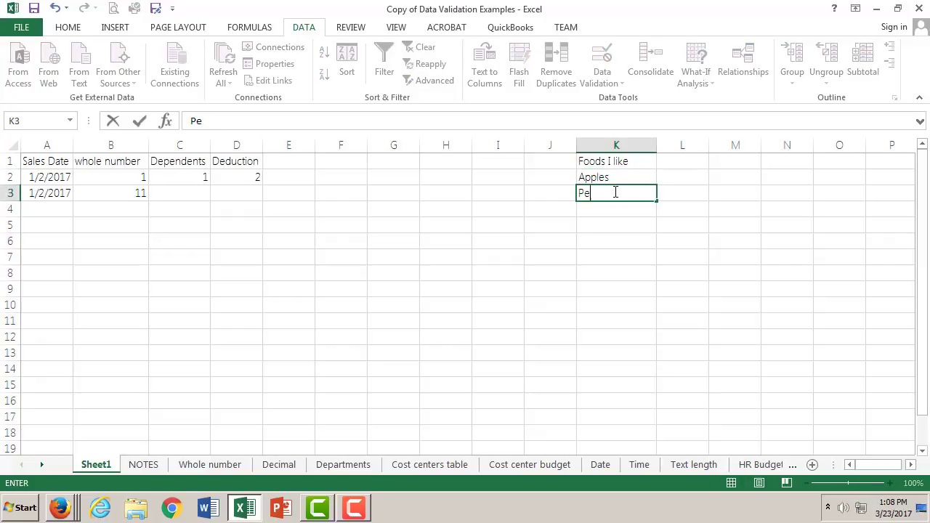
{"action": "double_click", "coordinate": [597, 209]}
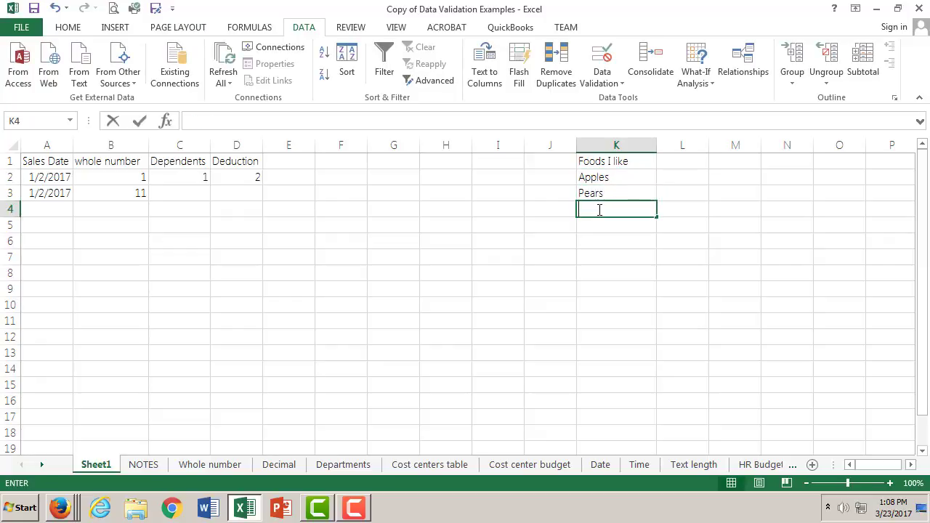
{"action": "type", "text": "T"}
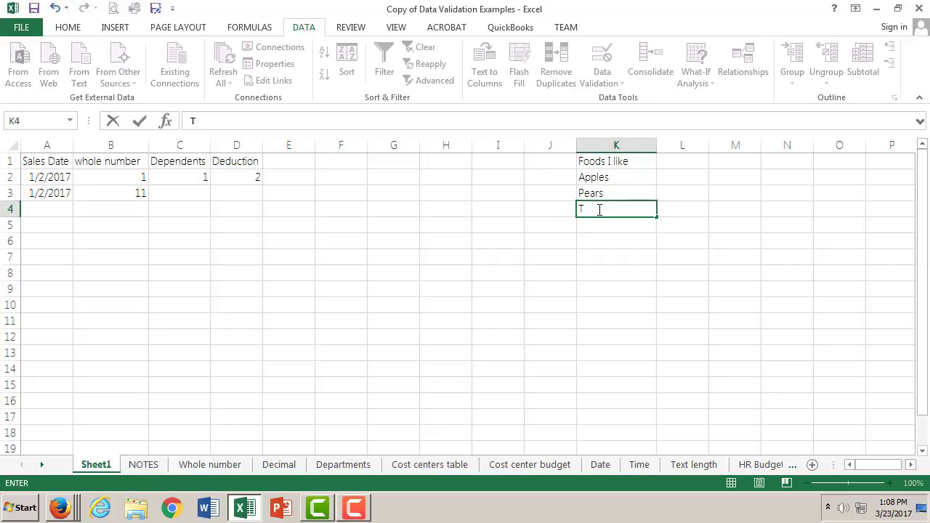
{"action": "type", "text": "ocus"}
{"action": "key", "text": "BackSpace"}
{"action": "key", "text": "BackSpace"}
{"action": "key", "text": "BackSpace"}
{"action": "key", "text": "BackSpace"}
{"action": "type", "text": "acos"}
- Add Pizza in cell K5 and Kale in cell K6 to the foods list
{"action": "double_click", "coordinate": [627, 226]}
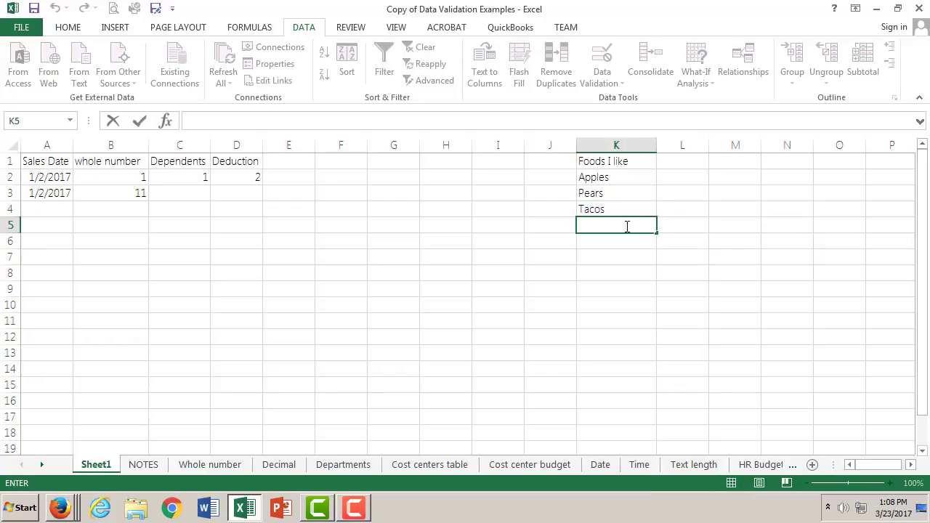
{"action": "type", "text": "Pizza"}
{"action": "double_click", "coordinate": [616, 239]}
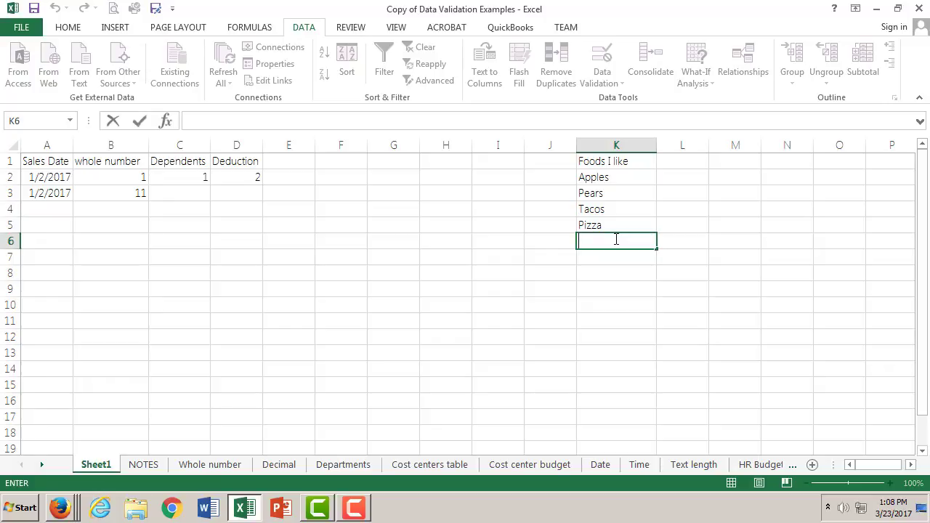
{"action": "type", "text": "Kale"}
{"action": "left_click", "coordinate": [612, 256]}
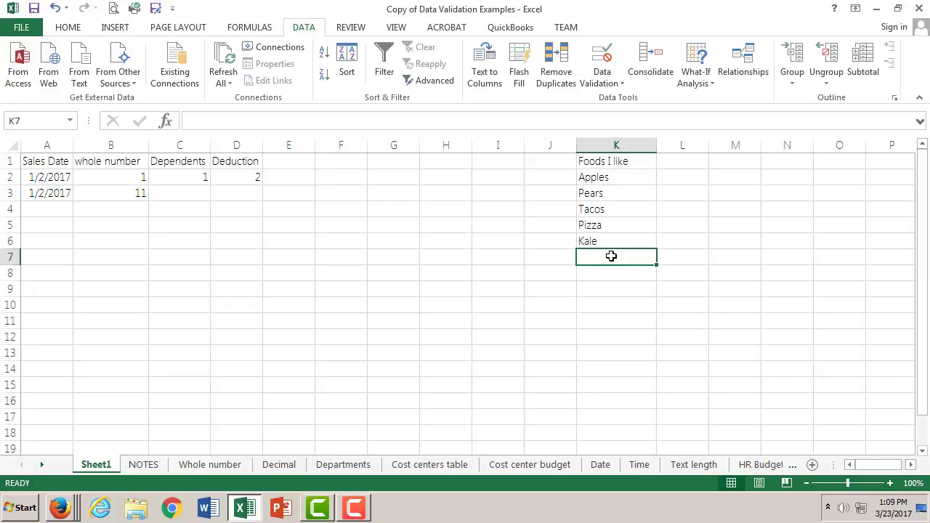
- Recheck the list-building steps on the Departments sheet and return to Sheet1
{"action": "left_click", "coordinate": [614, 177]}
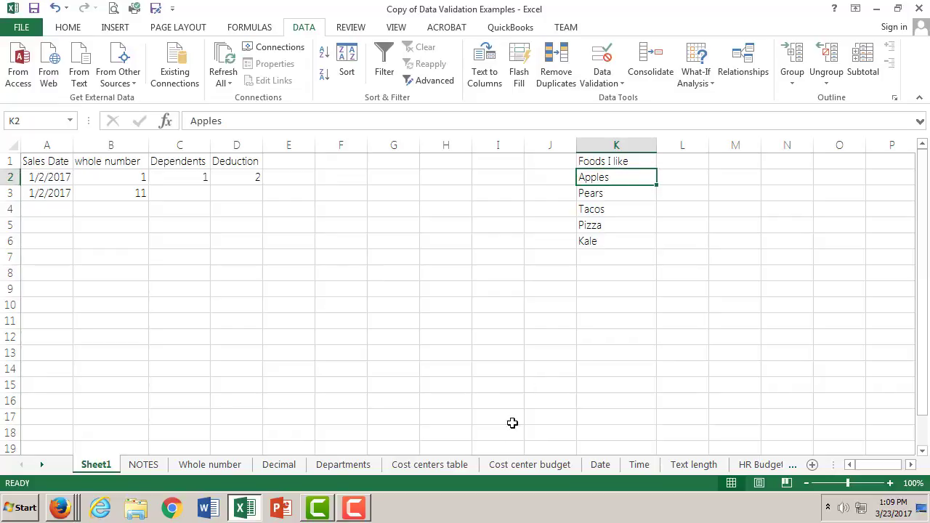
{"action": "left_click", "coordinate": [367, 465]}
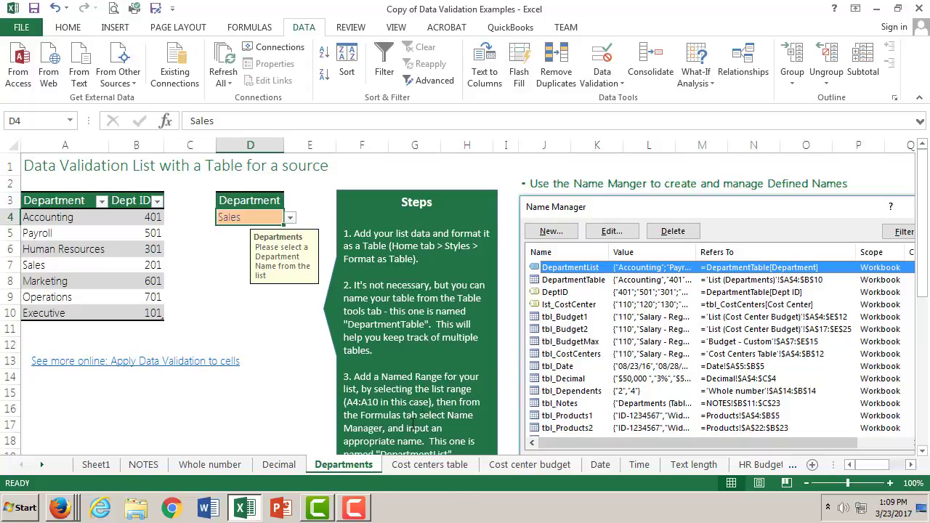
{"action": "left_click", "coordinate": [248, 511]}
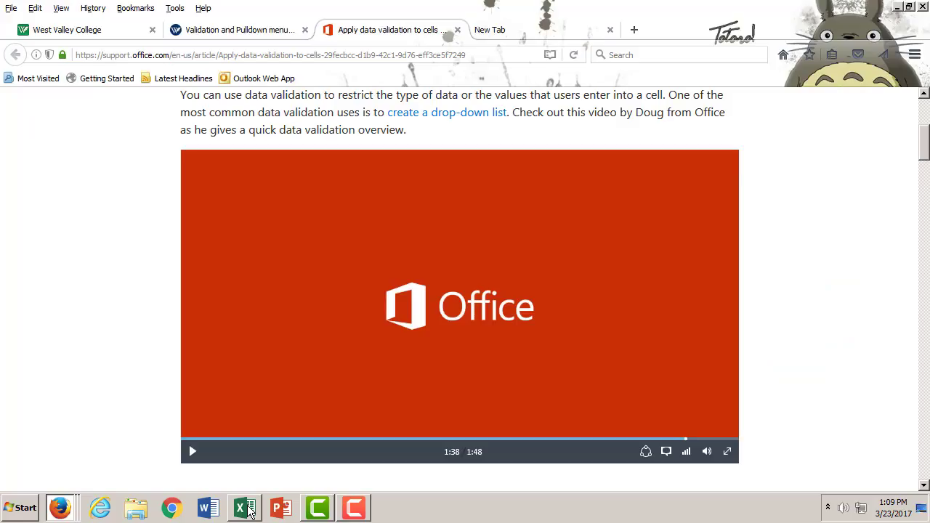
{"action": "left_click", "coordinate": [248, 512]}
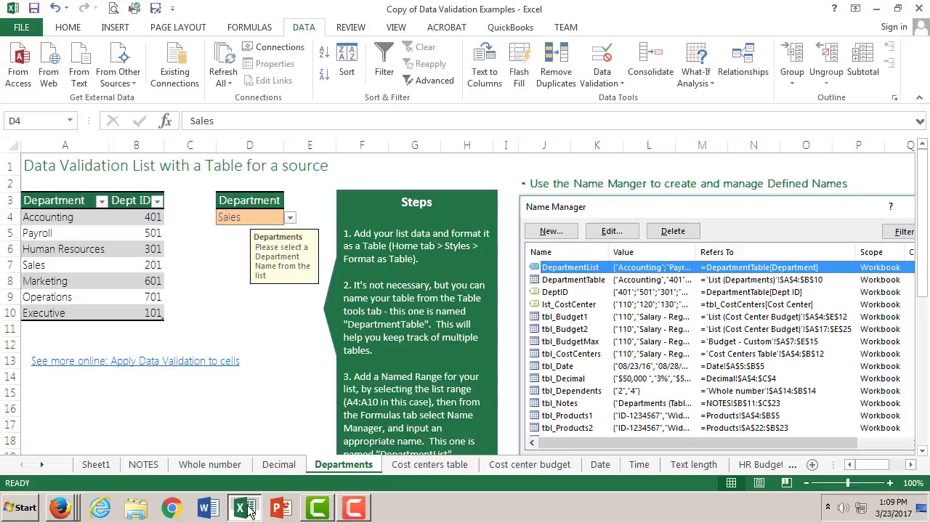
{"action": "left_click", "coordinate": [97, 464]}
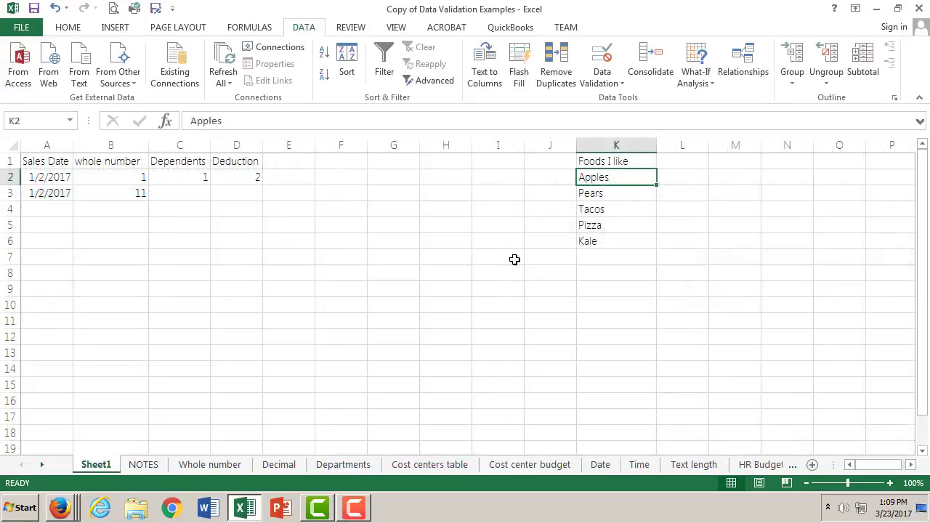
- Enter the header "Price" in cell L1, with $3 for Apples and $4 for Pears below it
{"action": "left_click", "coordinate": [683, 160]}
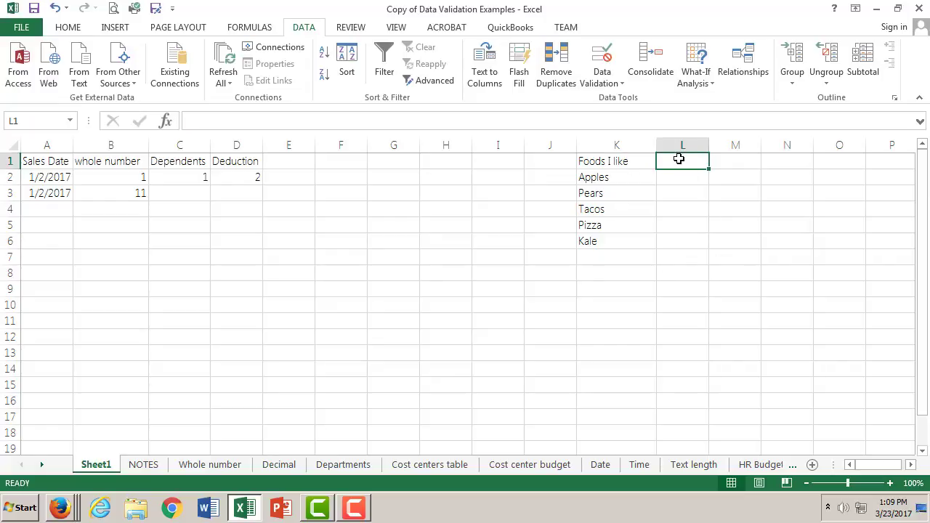
{"action": "type", "text": "Pr"}
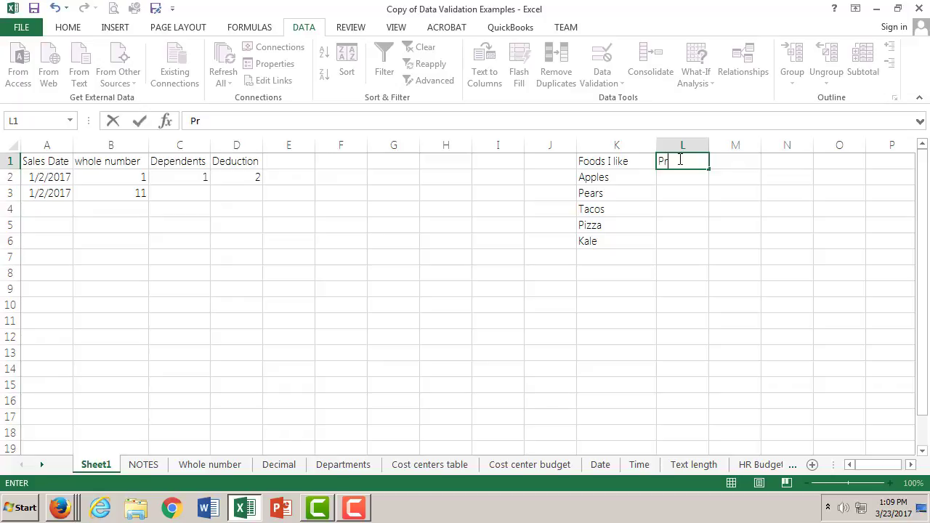
{"action": "type", "text": "ice"}
{"action": "left_click", "coordinate": [685, 176]}
{"action": "double_click", "coordinate": [686, 177]}
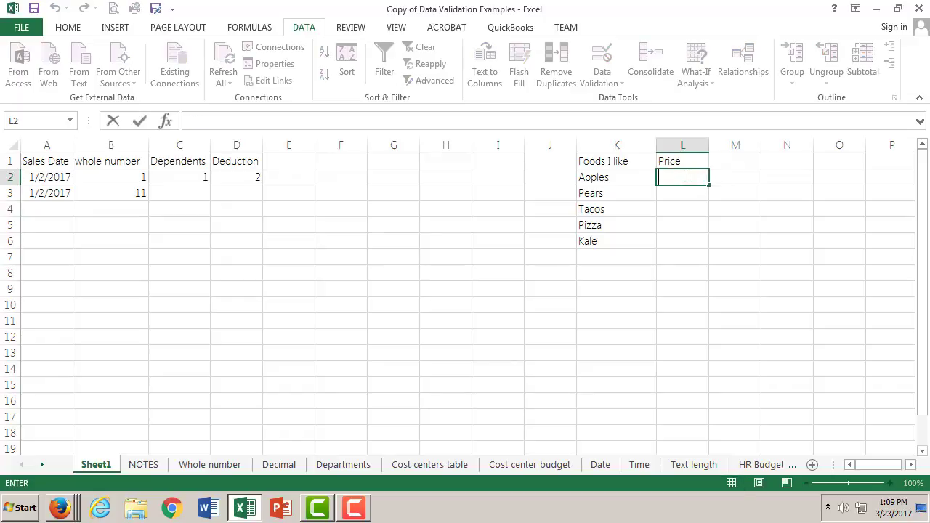
{"action": "type", "text": "$3"}
{"action": "left_click", "coordinate": [693, 192]}
{"action": "double_click", "coordinate": [694, 191]}
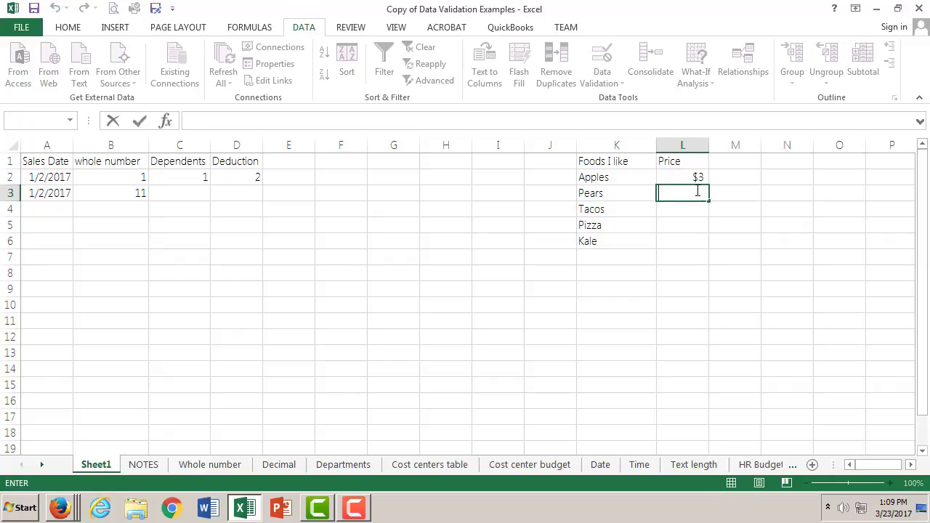
{"action": "type", "text": "$4"}
- Enter the remaining prices in column L: $1 for Tacos, $12 for Pizza and $15 for Kale
{"action": "double_click", "coordinate": [700, 210]}
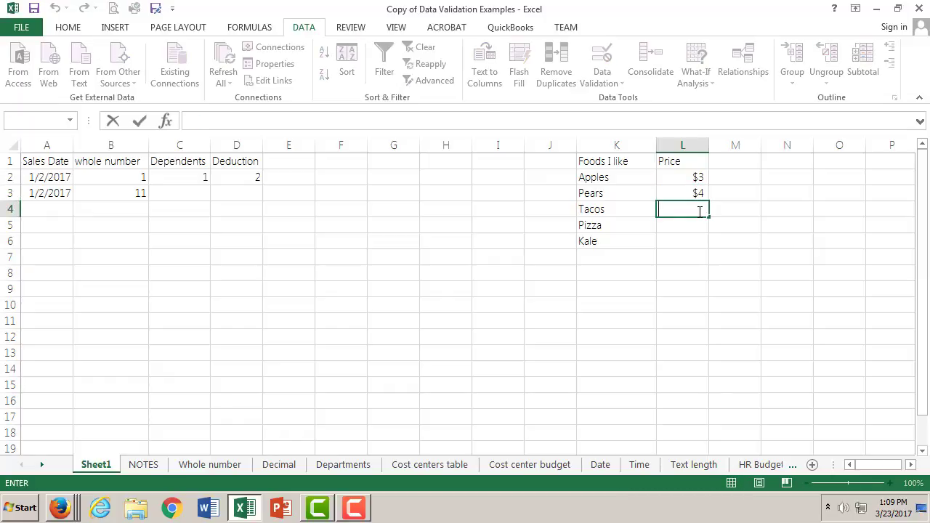
{"action": "type", "text": "$1"}
{"action": "left_click", "coordinate": [694, 224]}
{"action": "type", "text": "$"}
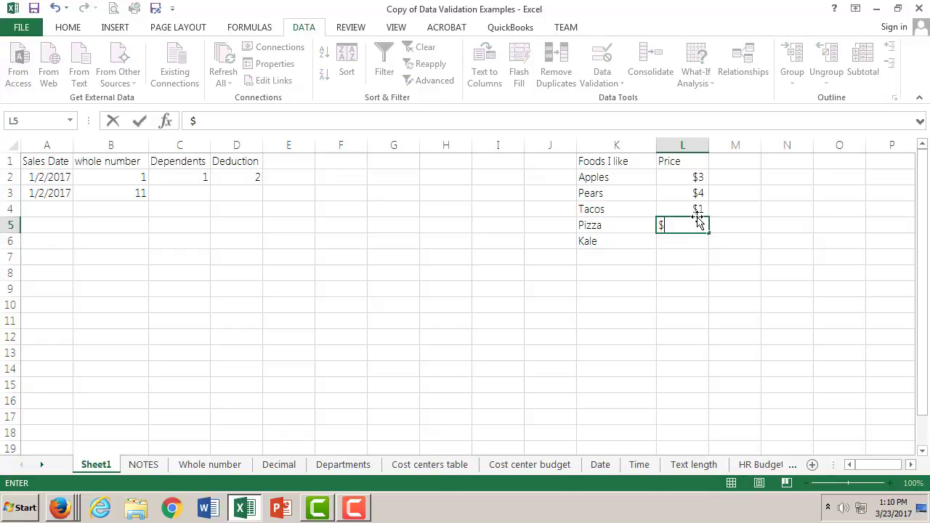
{"action": "type", "text": "12"}
{"action": "double_click", "coordinate": [675, 240]}
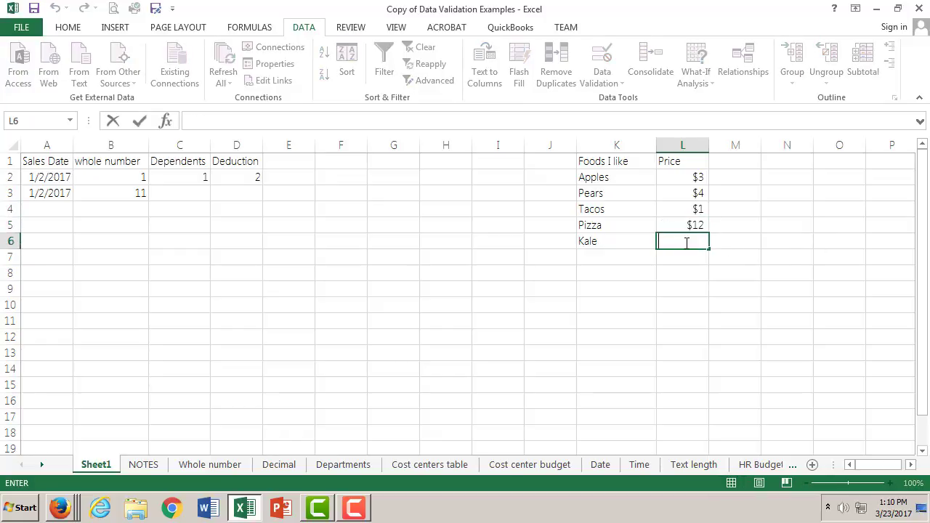
{"action": "type", "text": "$15"}
{"action": "left_click", "coordinate": [694, 254]}
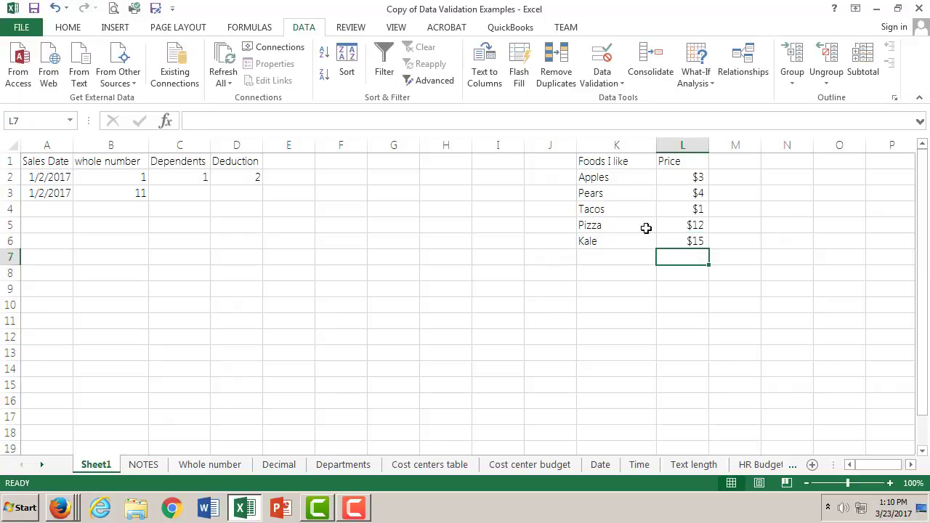
- Select the food and price range K1:L6 on Sheet1 and recheck the table-formatting steps on the Departments sheet
{"action": "left_click", "coordinate": [612, 157]}
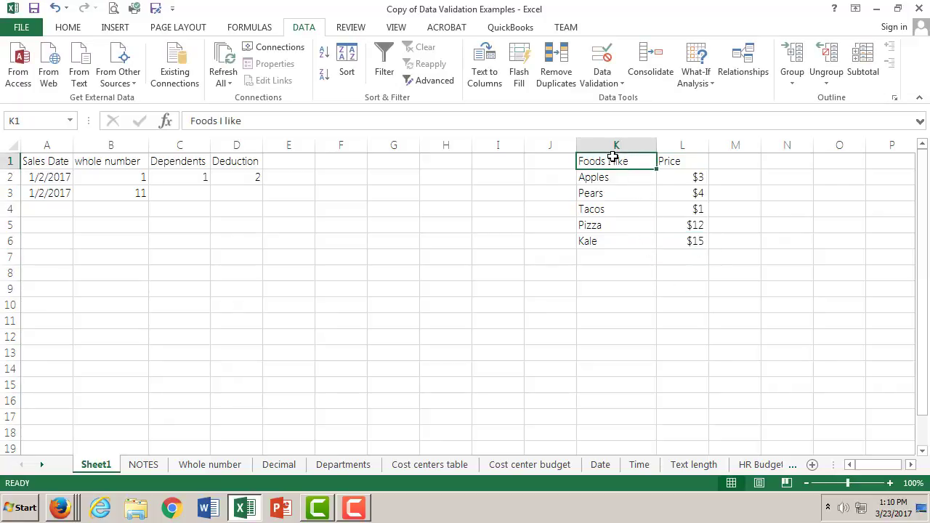
{"action": "left_click", "coordinate": [687, 241], "text": "shift"}
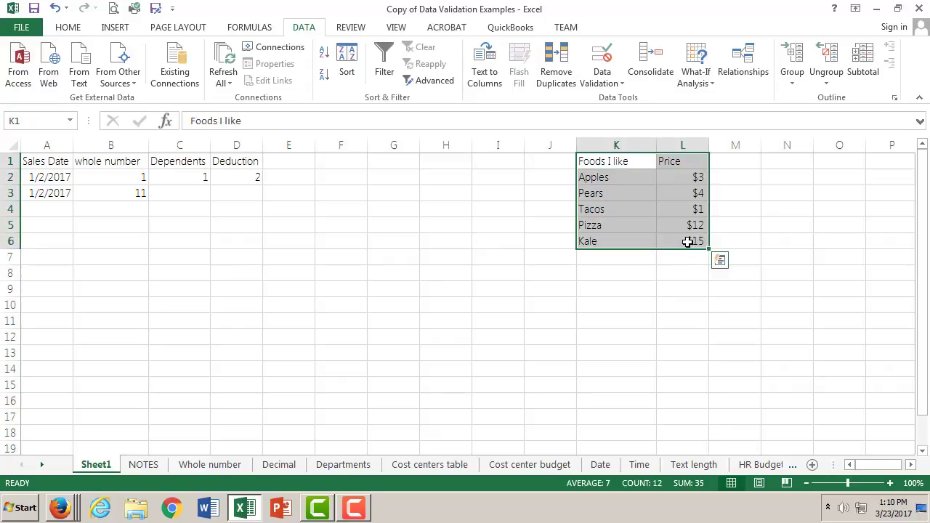
{"action": "left_click", "coordinate": [317, 465]}
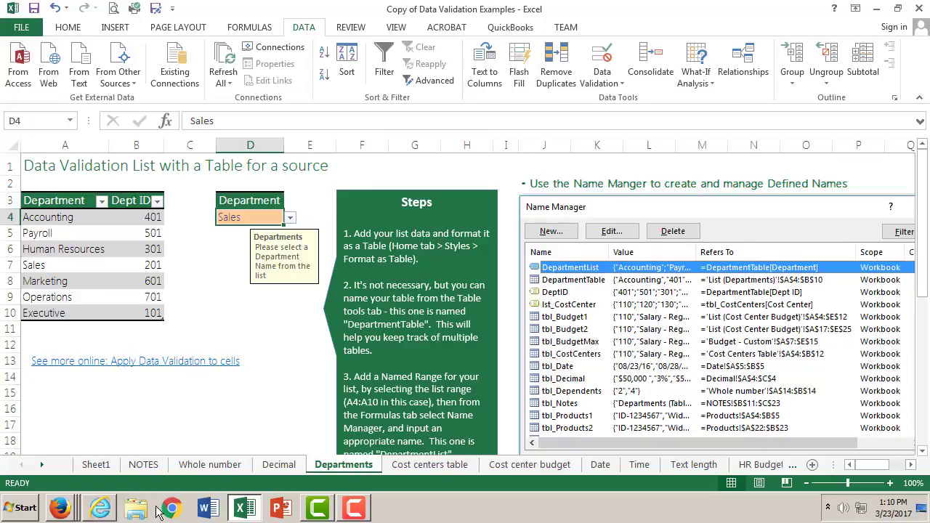
{"action": "left_click", "coordinate": [98, 465]}
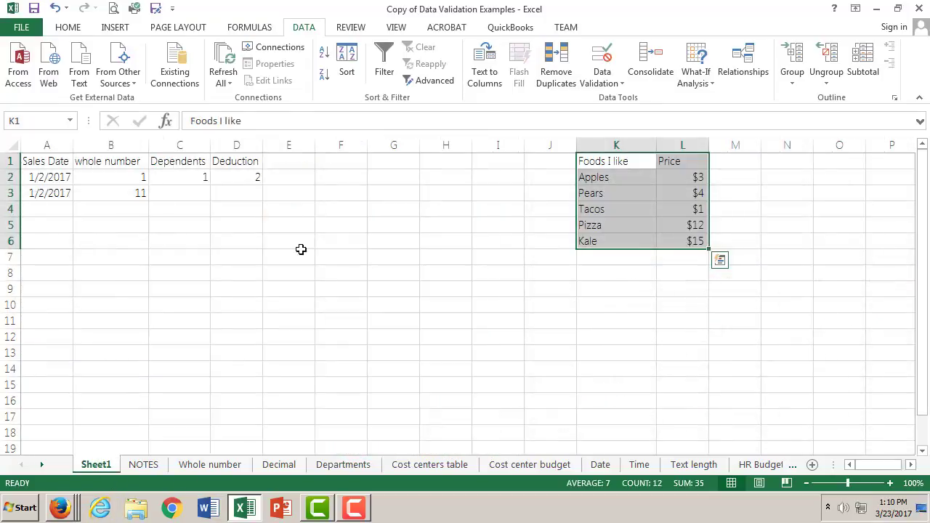
{"action": "left_click", "coordinate": [67, 27]}
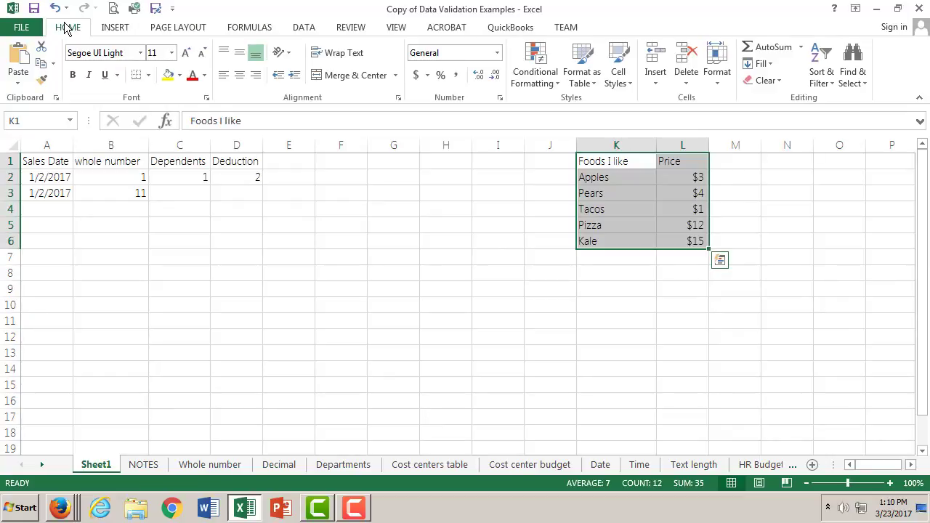
{"action": "left_click", "coordinate": [617, 76]}
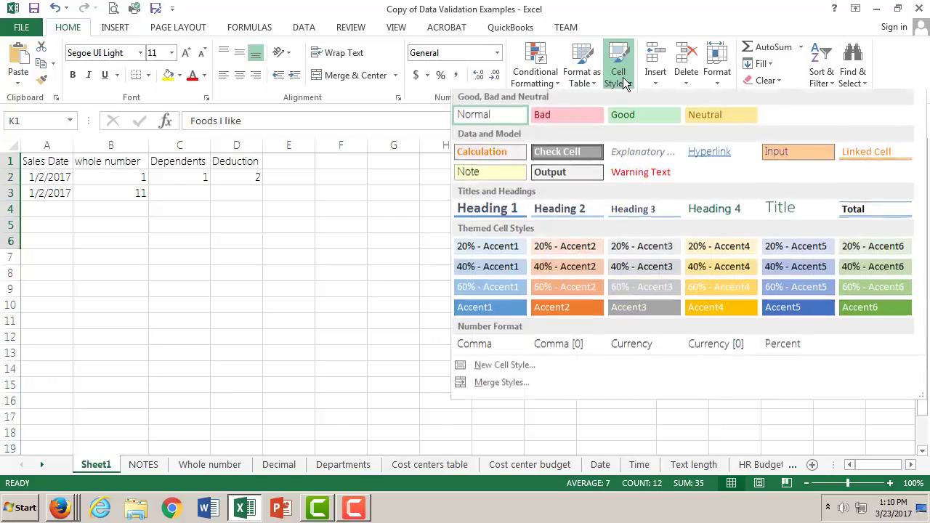
{"action": "left_click", "coordinate": [617, 77]}
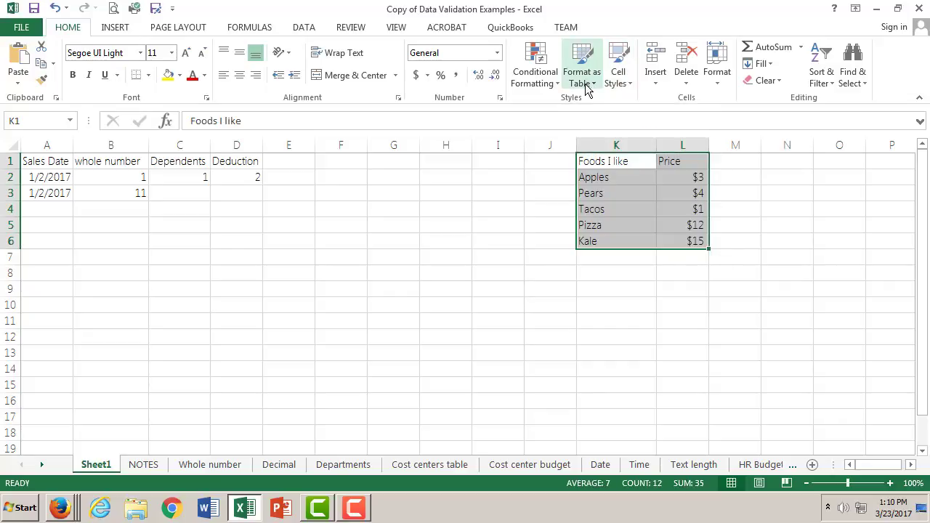
{"action": "left_click", "coordinate": [590, 78]}
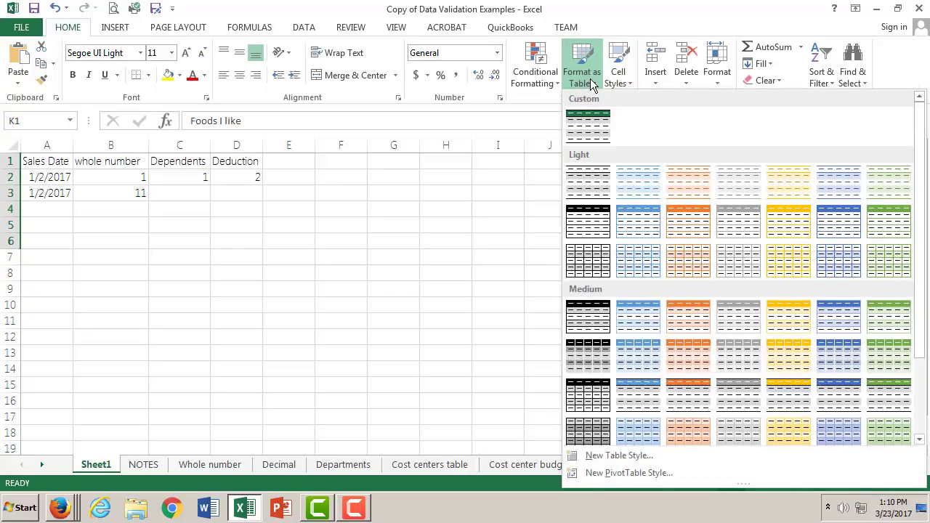
{"action": "left_click", "coordinate": [590, 78]}
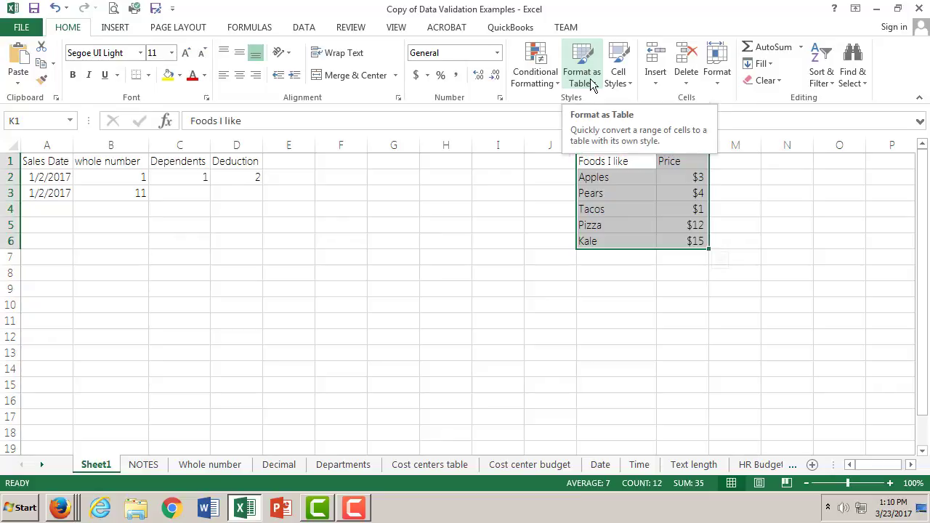
{"action": "left_click", "coordinate": [589, 82]}
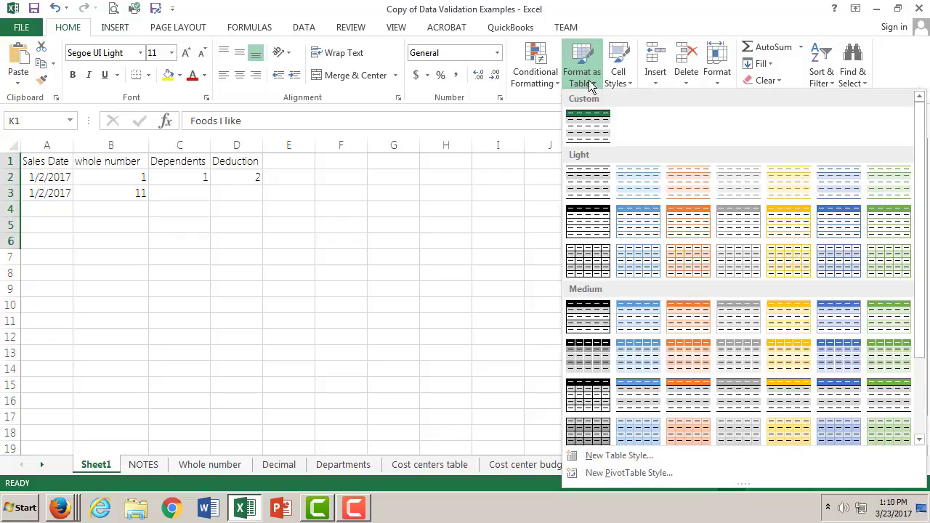
{"action": "left_click", "coordinate": [624, 186]}
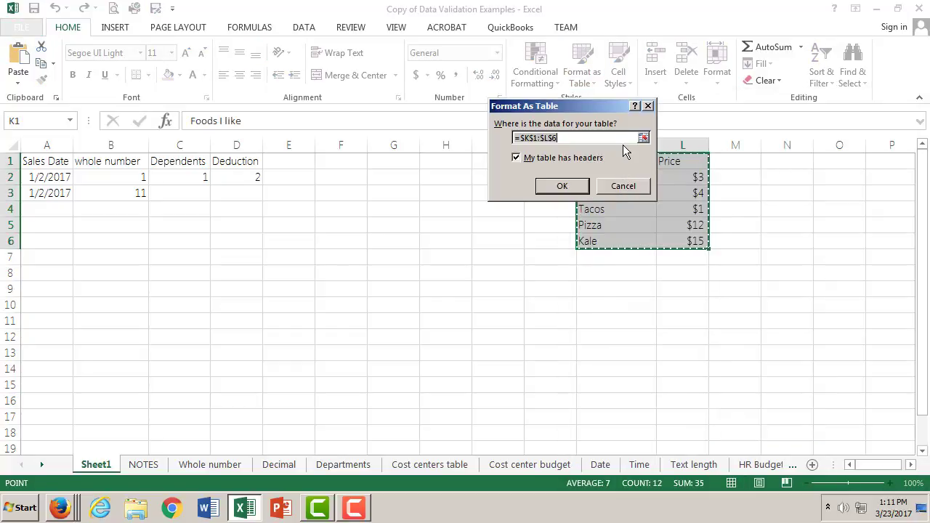
{"action": "type", "text": "food"}
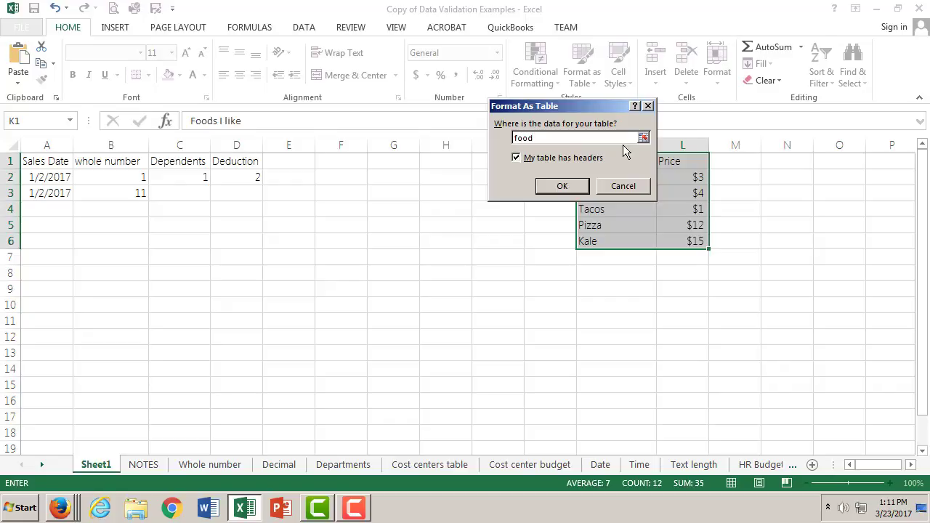
{"action": "type", "text": "s l"}
{"action": "key", "text": "BackSpace"}
{"action": "key", "text": "BackSpace"}
{"action": "key", "text": "BackSpace"}
{"action": "key", "text": "BackSpace"}
{"action": "key", "text": "BackSpace"}
{"action": "key", "text": "BackSpace"}
{"action": "key", "text": "BackSpace"}
{"action": "left_click", "coordinate": [623, 185]}
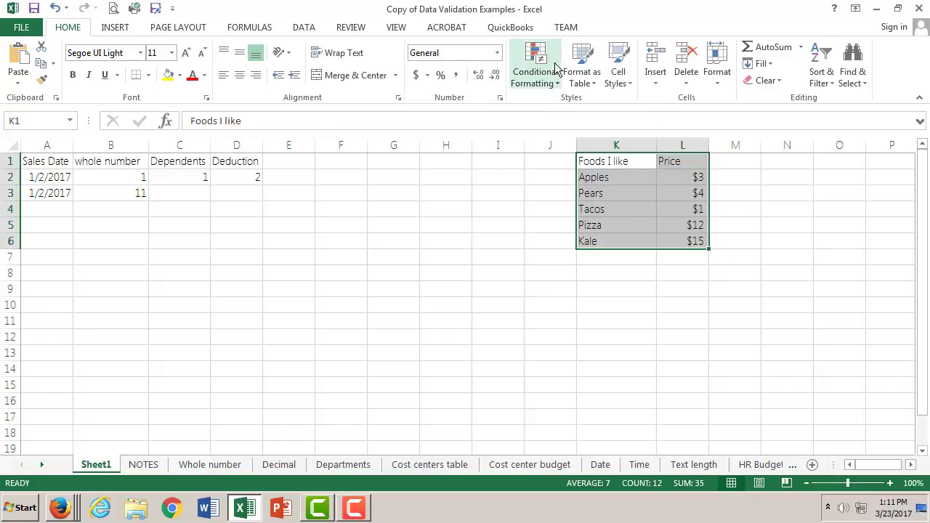
{"action": "left_click", "coordinate": [591, 77]}
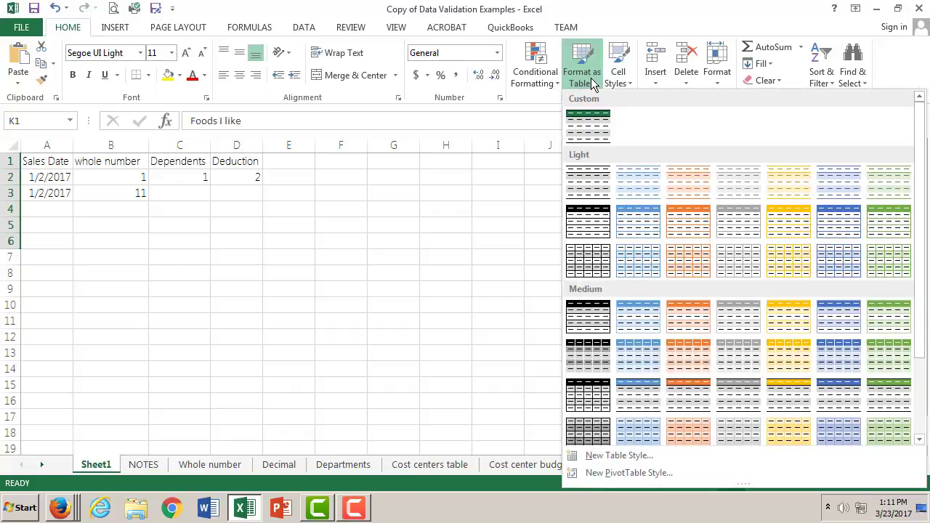
{"action": "left_click", "coordinate": [635, 175]}
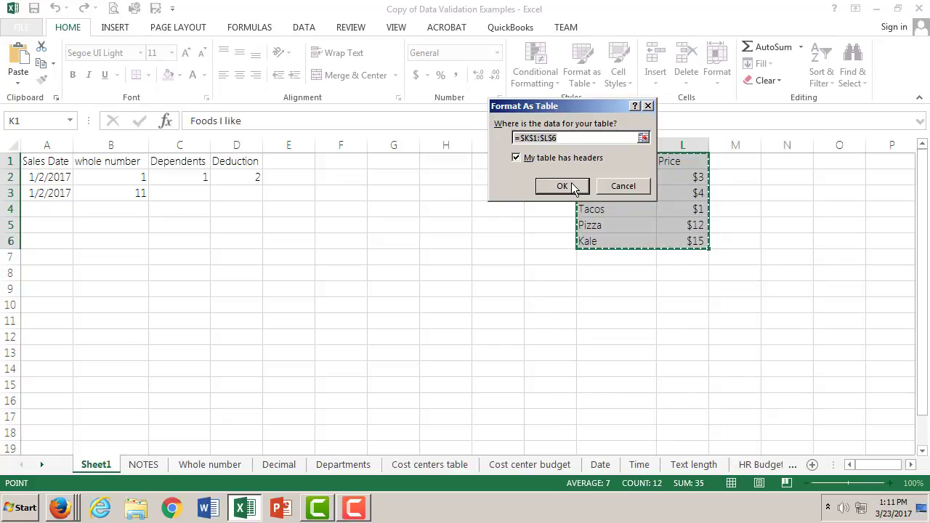
{"action": "left_click", "coordinate": [618, 186]}
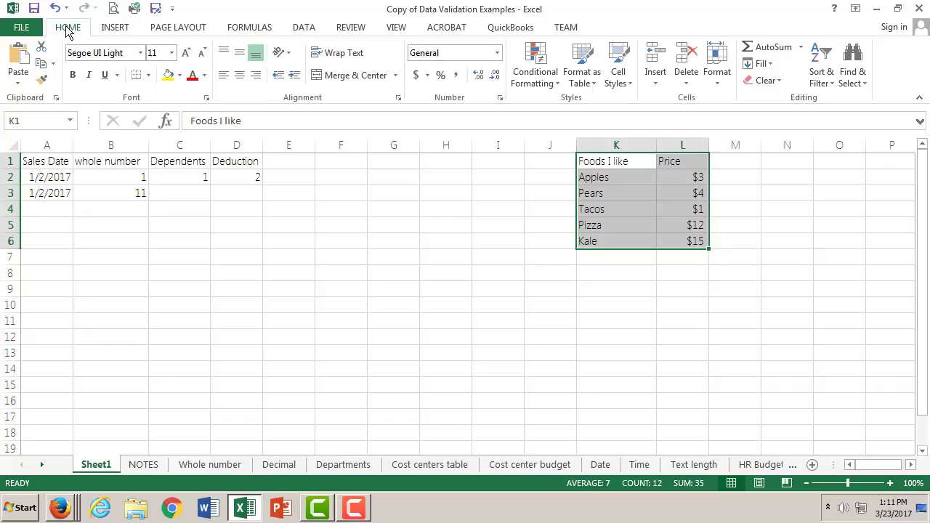
- Format the range K1:L6 as a table with headers, using the light blue banded style
{"action": "left_click", "coordinate": [581, 75]}
{"action": "left_click", "coordinate": [629, 191]}
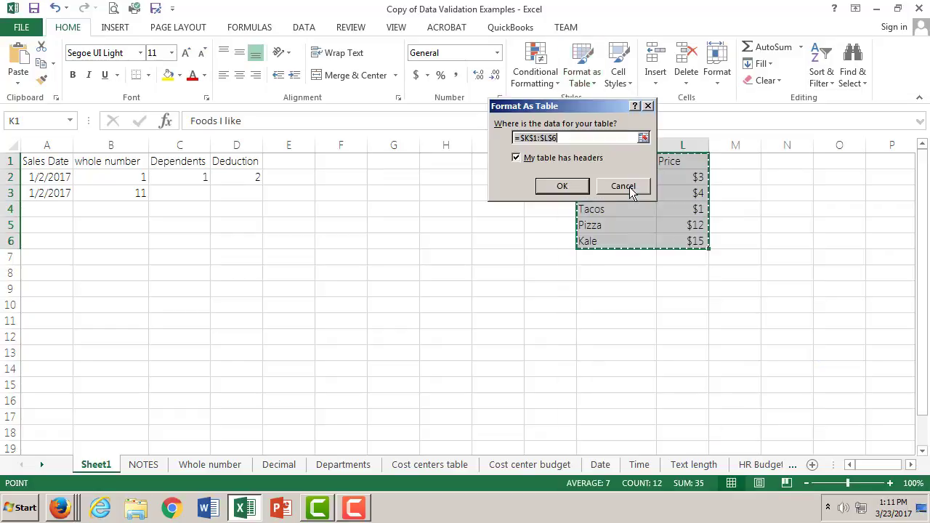
{"action": "left_click", "coordinate": [572, 189]}
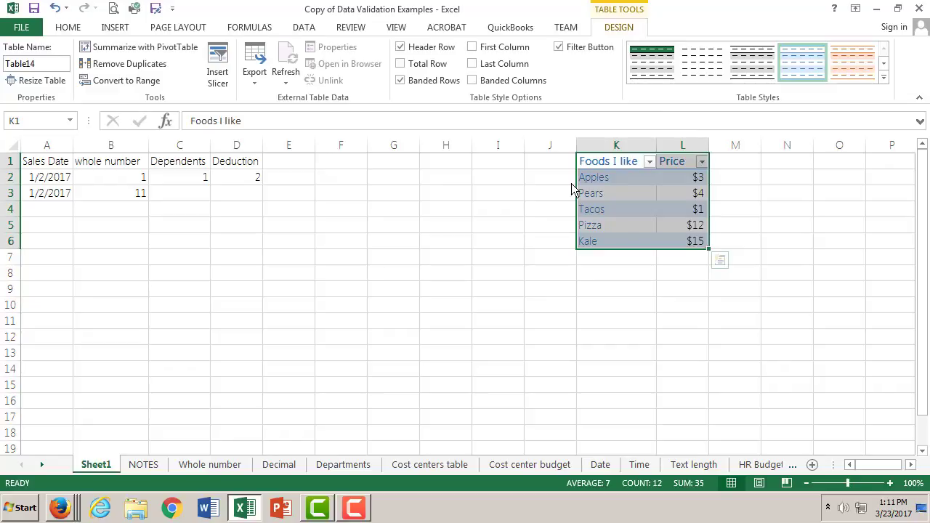
- Read the Departments sheet's instructions on naming the table and adding a named range, and return to Sheet1
{"action": "left_click", "coordinate": [331, 466]}
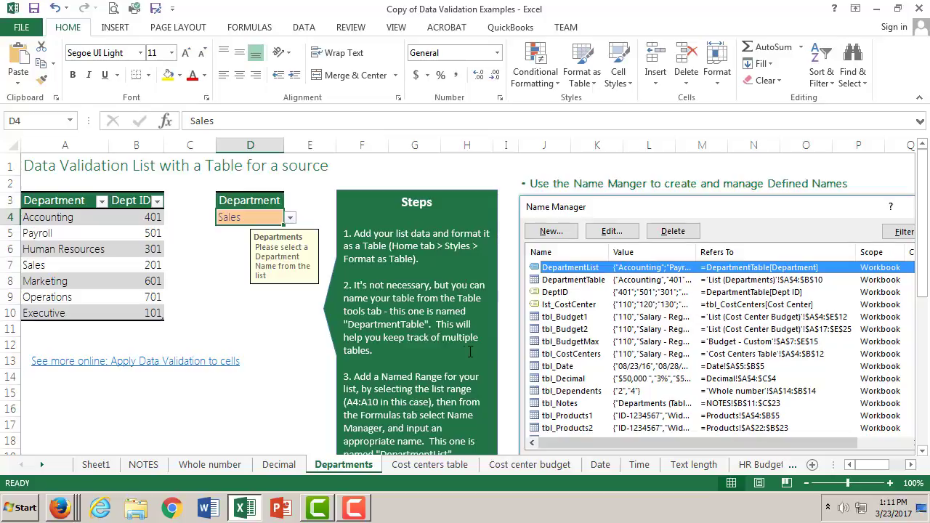
{"action": "scroll", "coordinate": [451, 363], "scroll_direction": "down", "scroll_amount": 1}
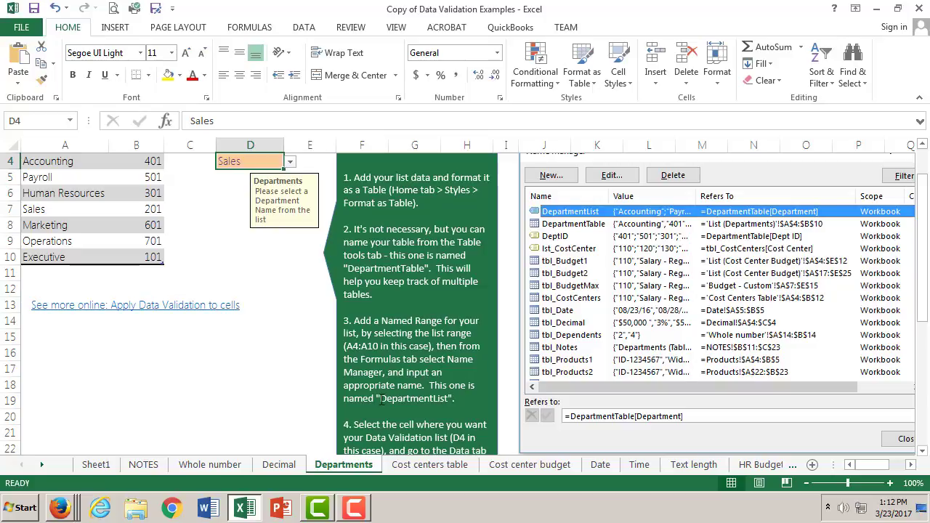
{"action": "scroll", "coordinate": [381, 401], "scroll_direction": "down", "scroll_amount": 1}
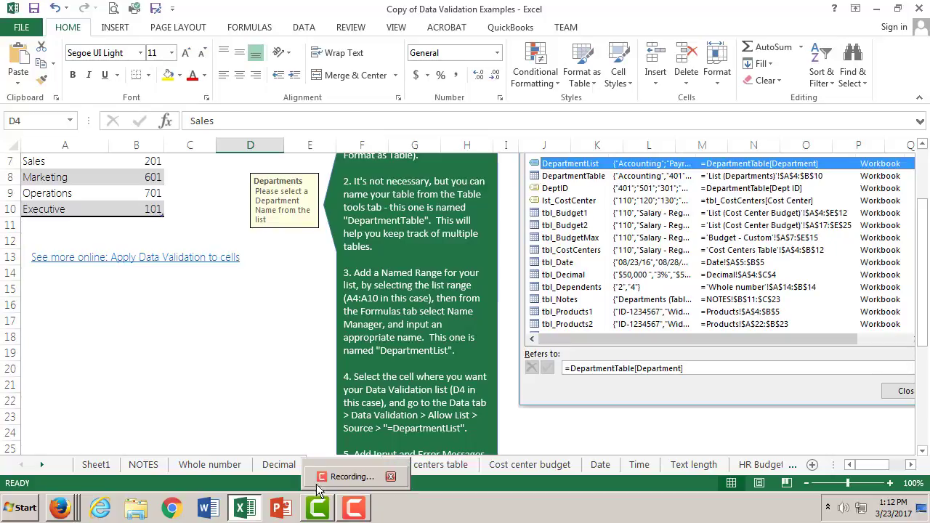
{"action": "left_click", "coordinate": [96, 464]}
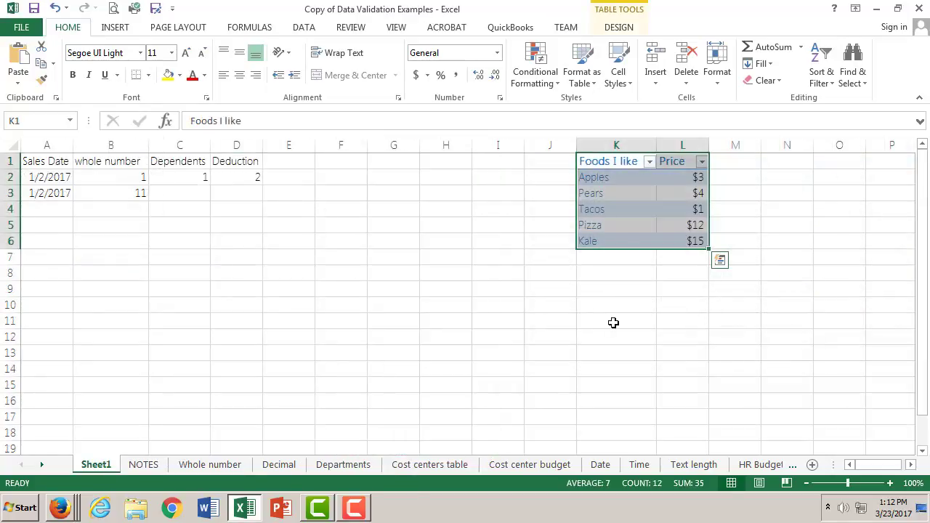
- Select the food table's data cells K2:L6 and recheck the named-range instructions on the Departments sheet
{"action": "left_click", "coordinate": [600, 179]}
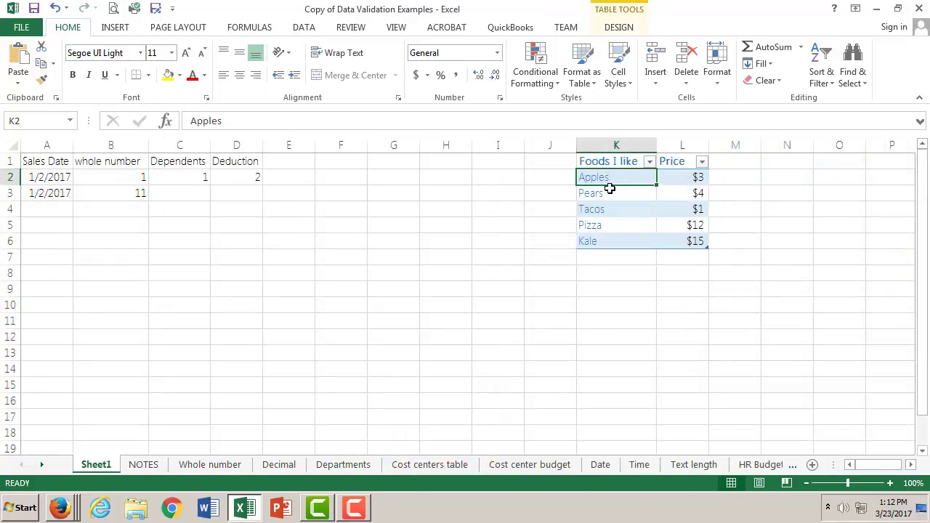
{"action": "left_click", "coordinate": [687, 244], "text": "shift"}
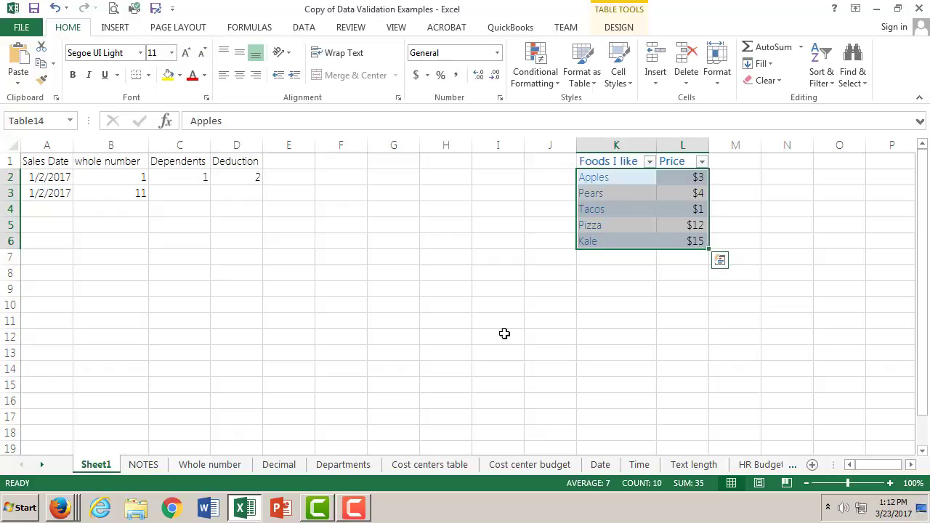
{"action": "left_click", "coordinate": [343, 465]}
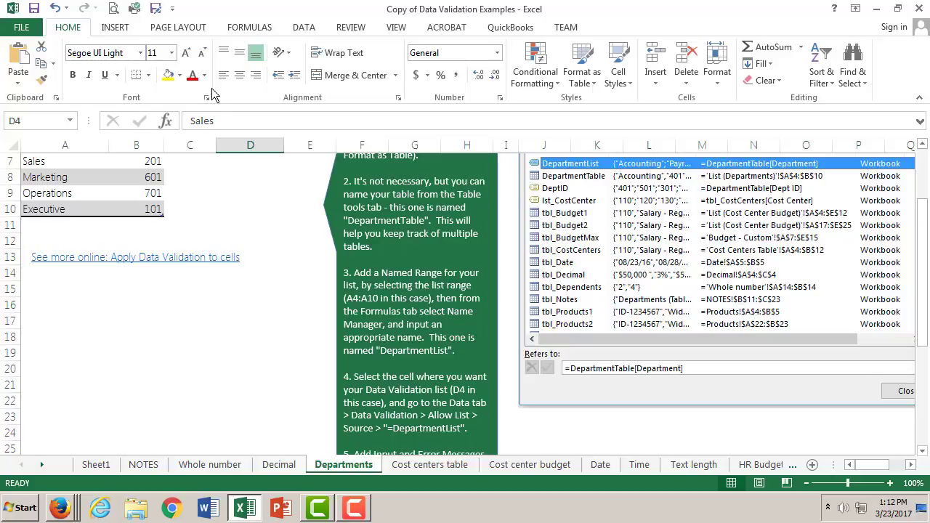
{"action": "left_click", "coordinate": [106, 468]}
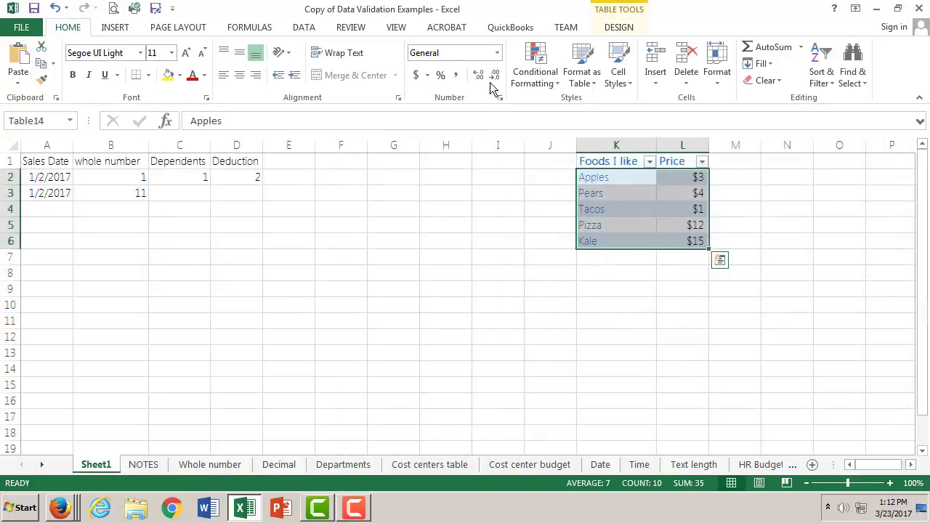
- Examine in the Name Manager which cells the DepartmentList name refers to, and close it without changes
{"action": "left_click", "coordinate": [244, 29]}
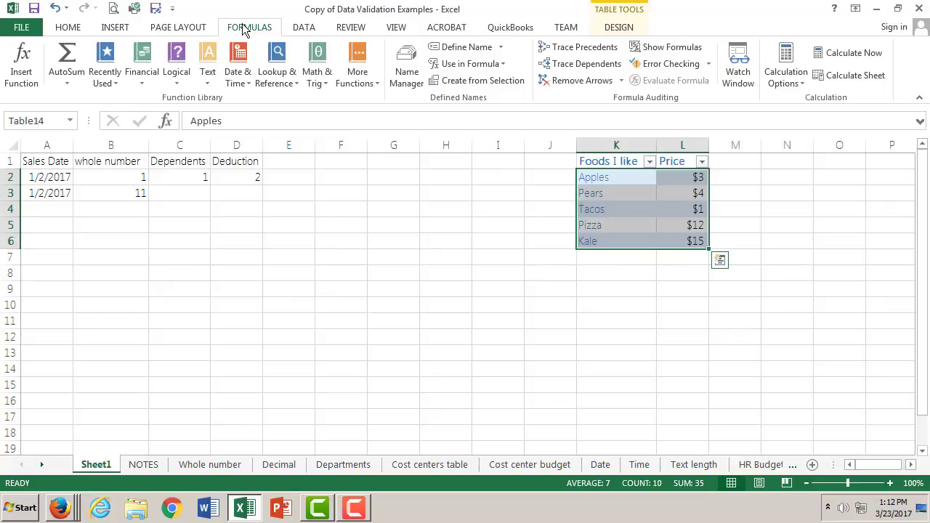
{"action": "left_click", "coordinate": [407, 80]}
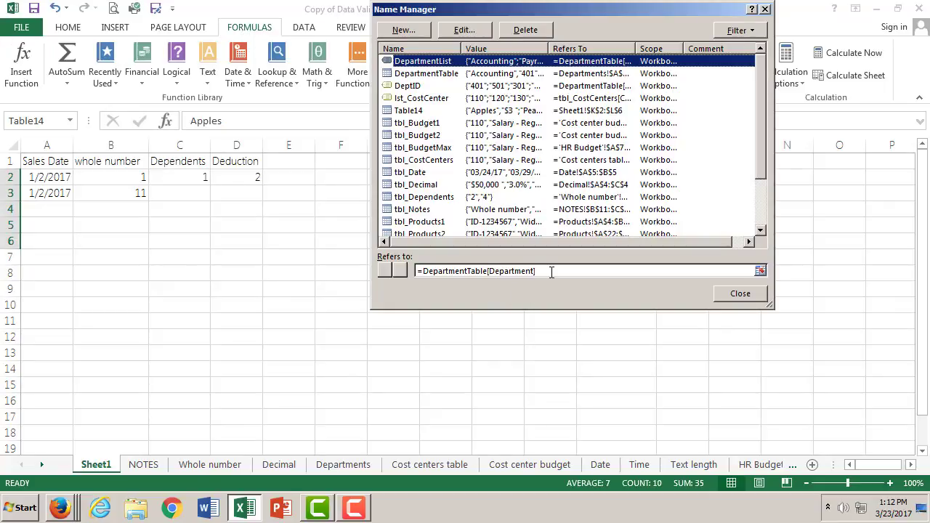
{"action": "left_click", "coordinate": [554, 272]}
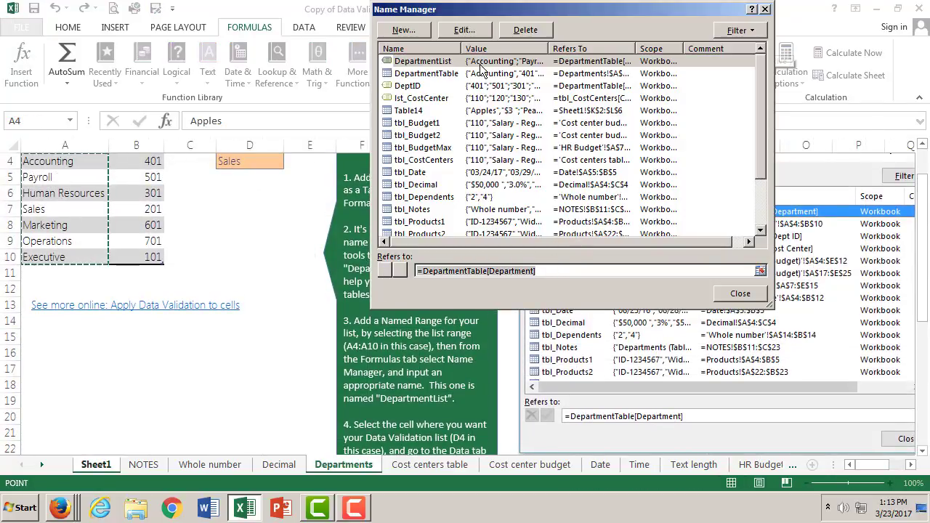
{"action": "left_click", "coordinate": [740, 294]}
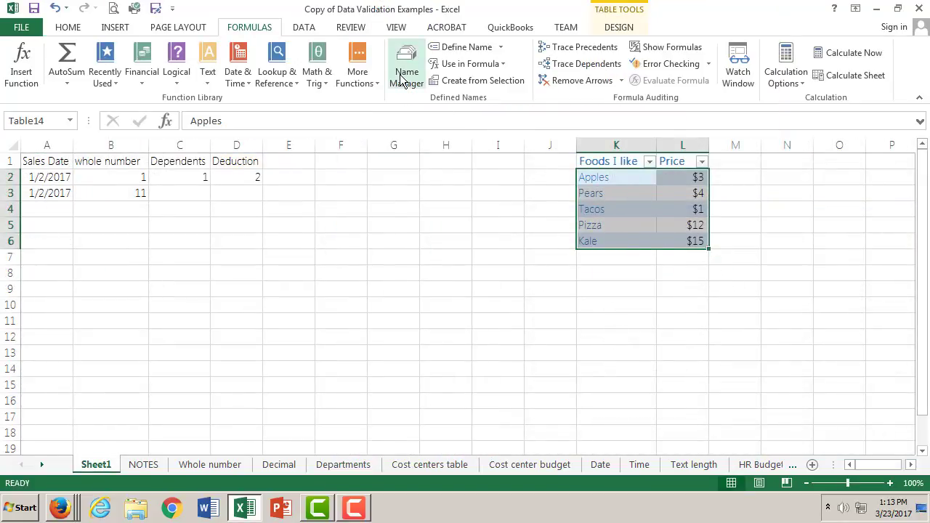
- Define the workbook-scope name foods for the selected data cells of the food and price table
{"action": "left_click", "coordinate": [500, 47]}
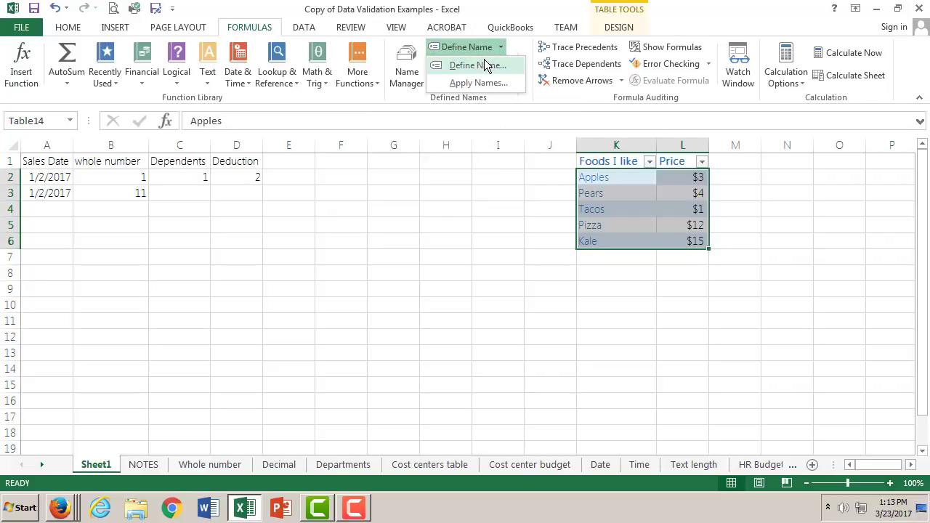
{"action": "left_click", "coordinate": [485, 66]}
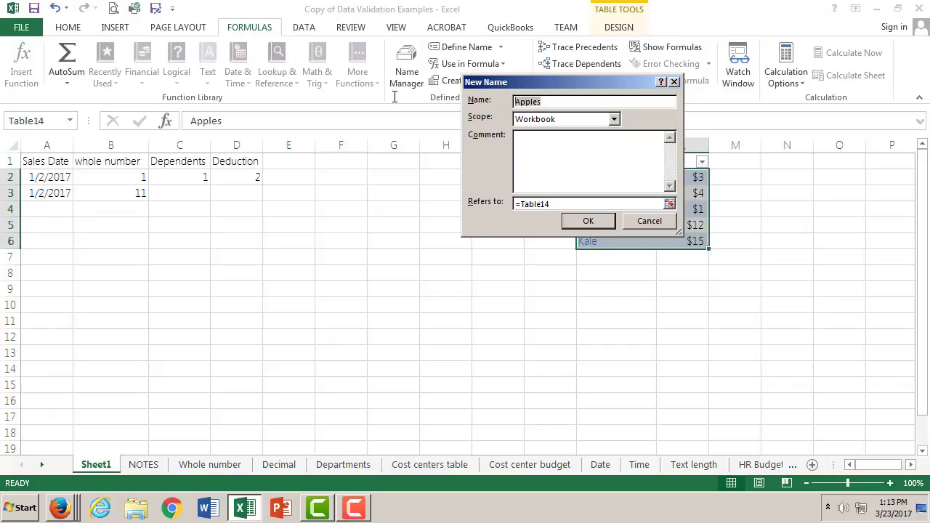
{"action": "type", "text": "foods I like"}
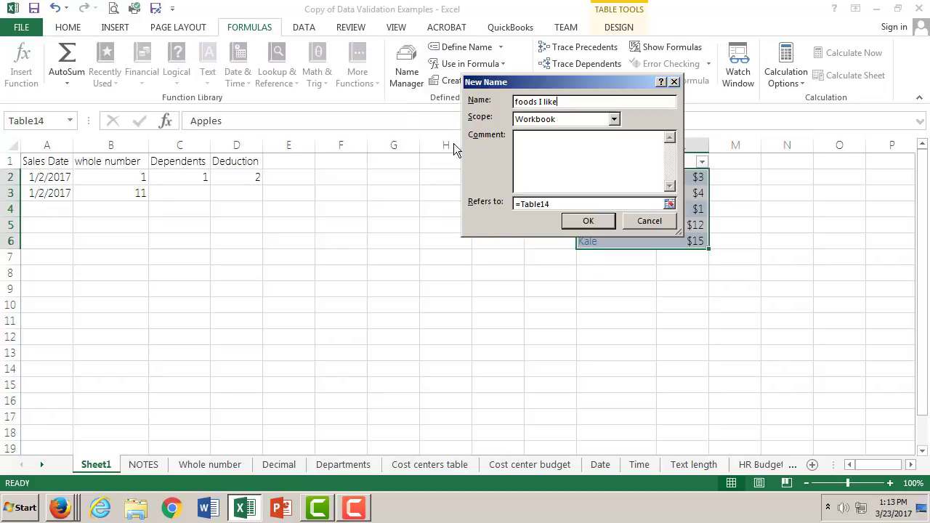
{"action": "left_click", "coordinate": [605, 219]}
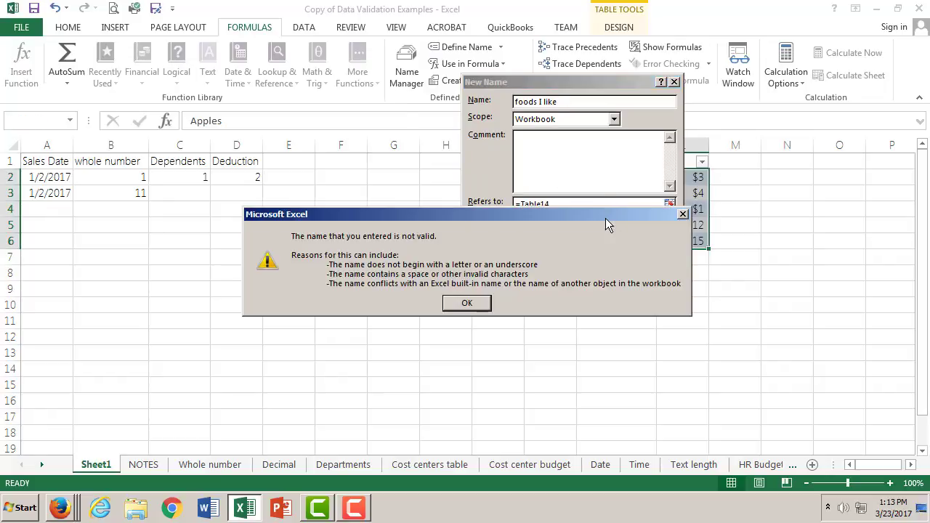
{"action": "left_click", "coordinate": [467, 306]}
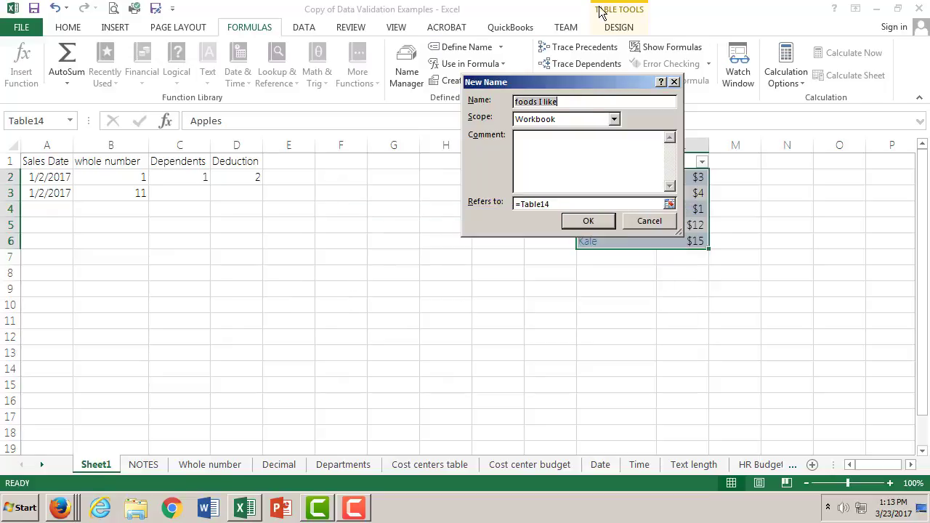
{"action": "left_click_drag", "start_coordinate": [575, 99], "coordinate": [450, 100]}
{"action": "type", "text": "foods"}
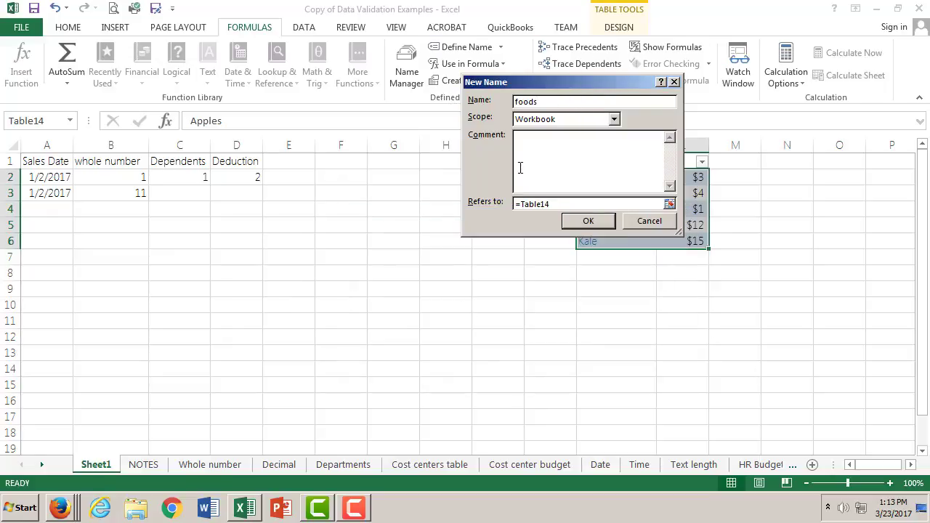
{"action": "left_click", "coordinate": [587, 220]}
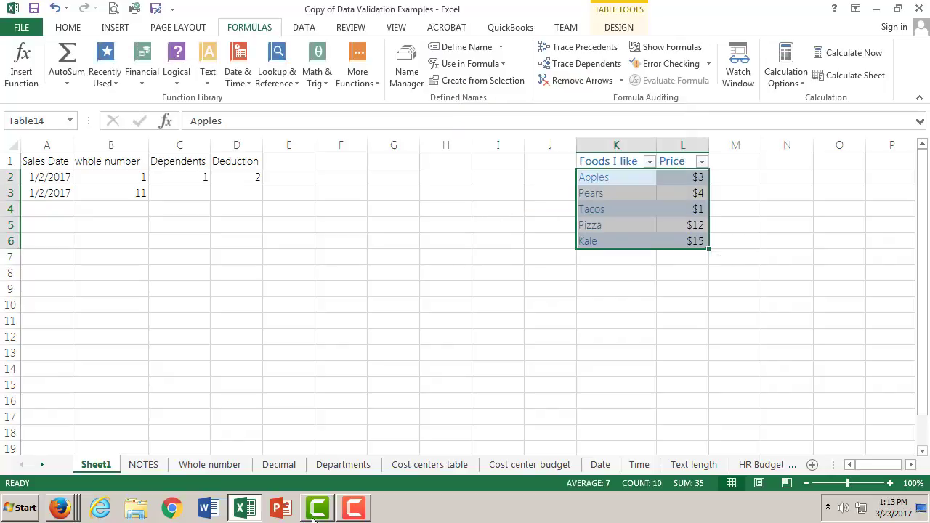
- Read the Departments sheet's instructions on using a named range as a validation list source, and return to Sheet1
{"action": "left_click", "coordinate": [340, 467]}
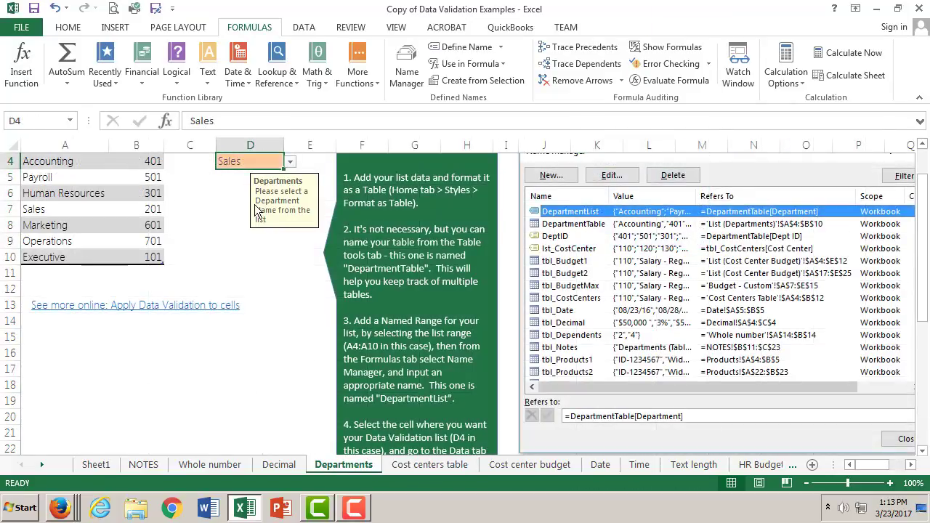
{"action": "scroll", "coordinate": [471, 390], "scroll_direction": "down", "scroll_amount": 1}
{"action": "scroll", "coordinate": [471, 390], "scroll_direction": "down", "scroll_amount": 1}
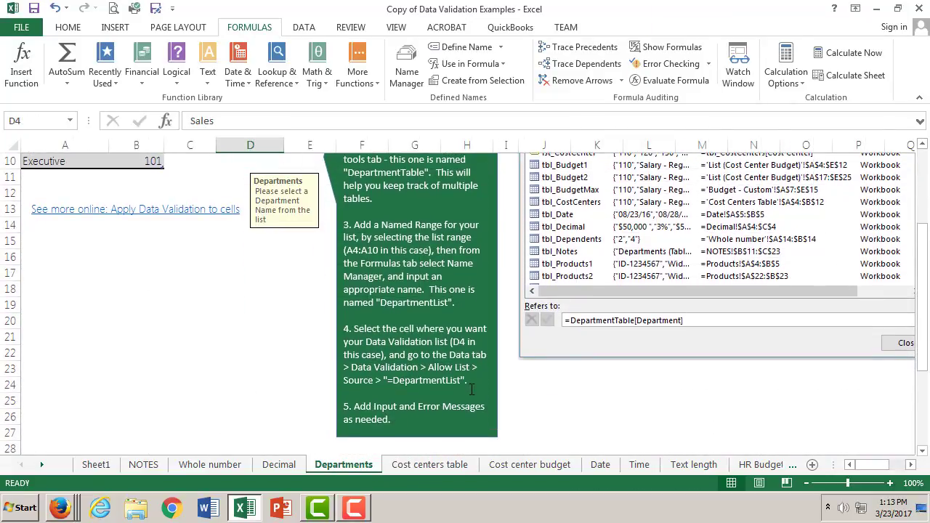
{"action": "scroll", "coordinate": [470, 390], "scroll_direction": "down", "scroll_amount": 1}
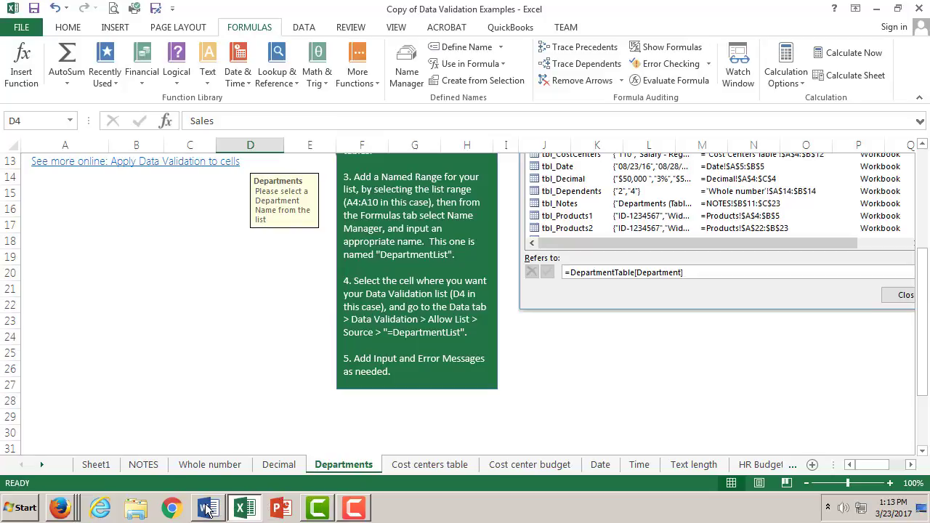
{"action": "mouse_move", "coordinate": [252, 513]}
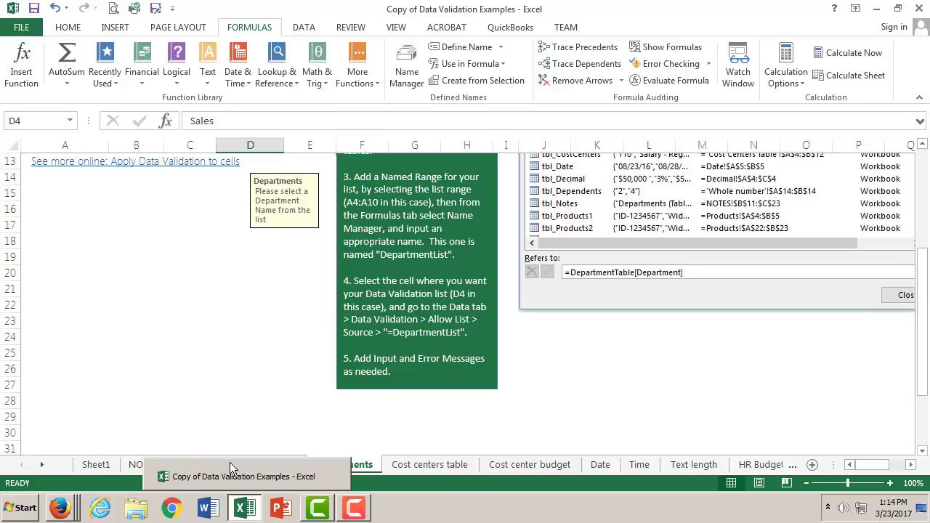
{"action": "left_click", "coordinate": [198, 465]}
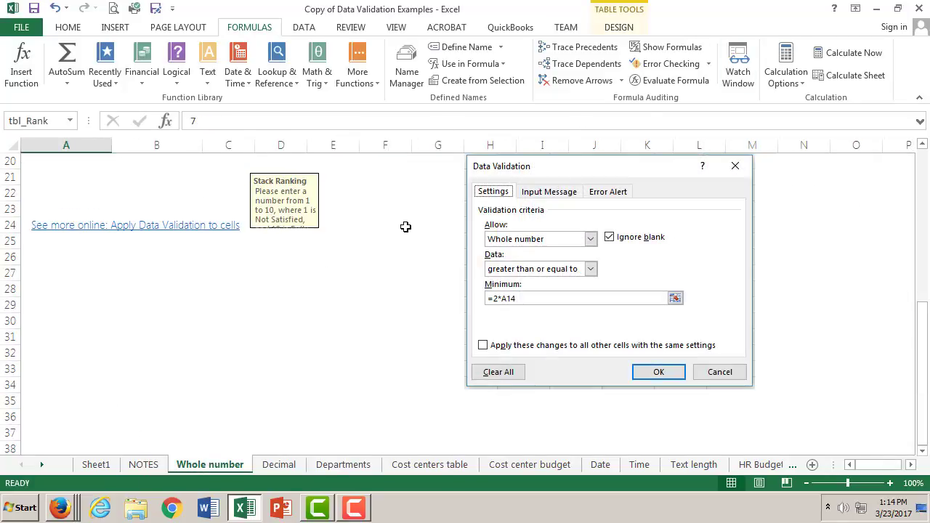
{"action": "left_click", "coordinate": [97, 464]}
- Open the data validation criteria settings for cell F1
{"action": "left_click", "coordinate": [340, 165]}
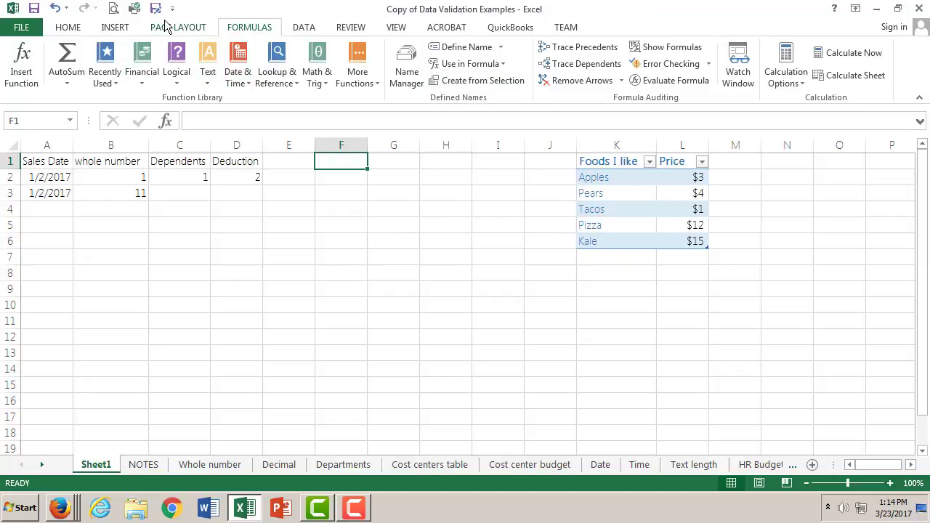
{"action": "left_click", "coordinate": [124, 29]}
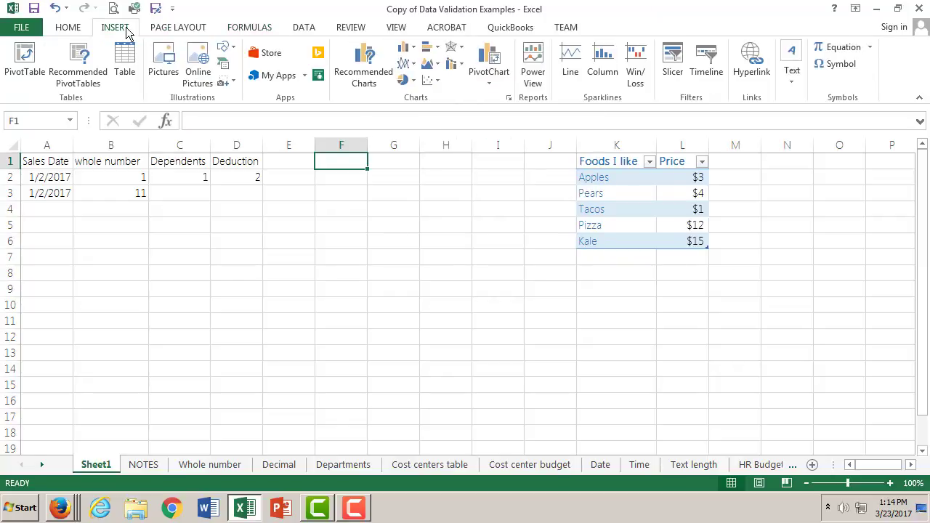
{"action": "left_click", "coordinate": [73, 29]}
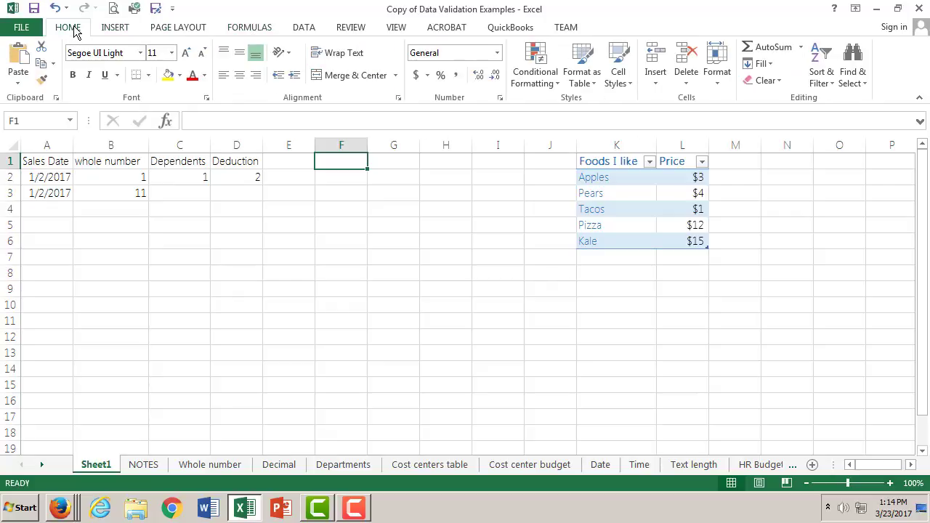
{"action": "left_click", "coordinate": [115, 30]}
{"action": "left_click", "coordinate": [182, 28]}
{"action": "left_click", "coordinate": [245, 31]}
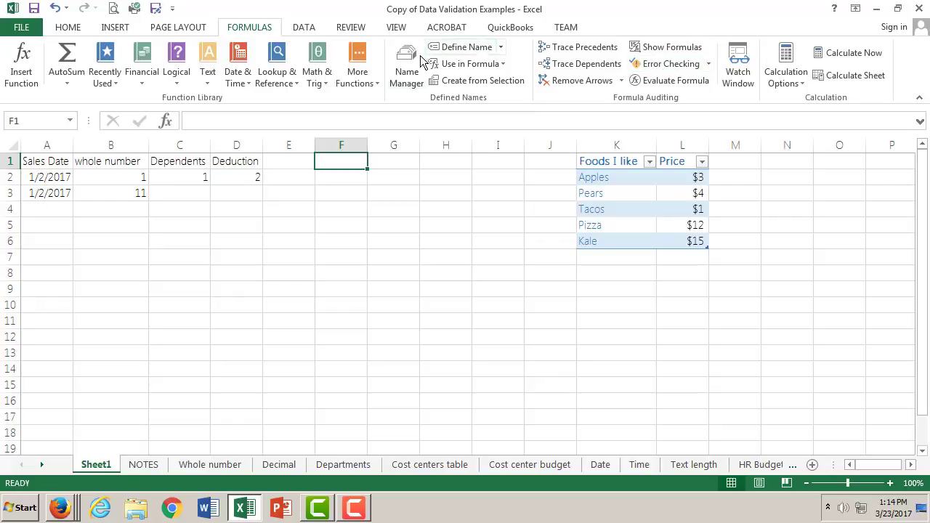
{"action": "left_click", "coordinate": [301, 27]}
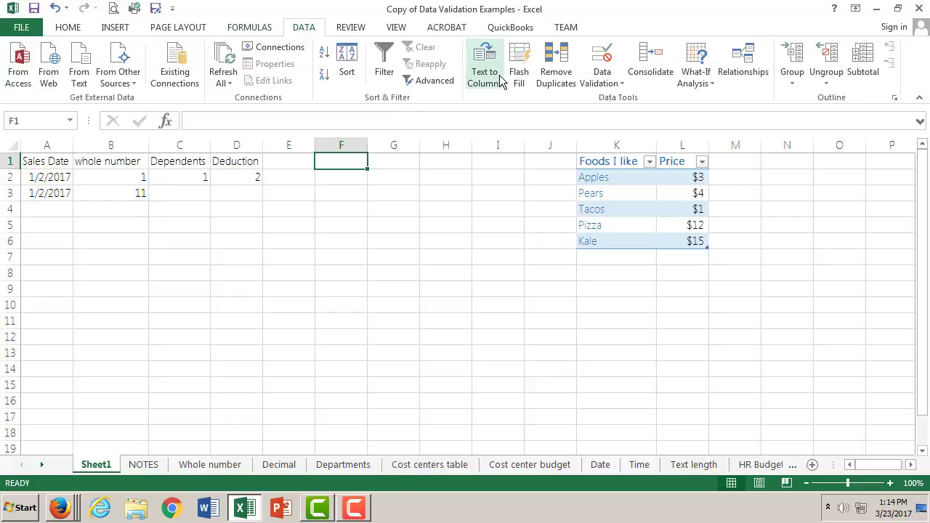
{"action": "left_click", "coordinate": [605, 82]}
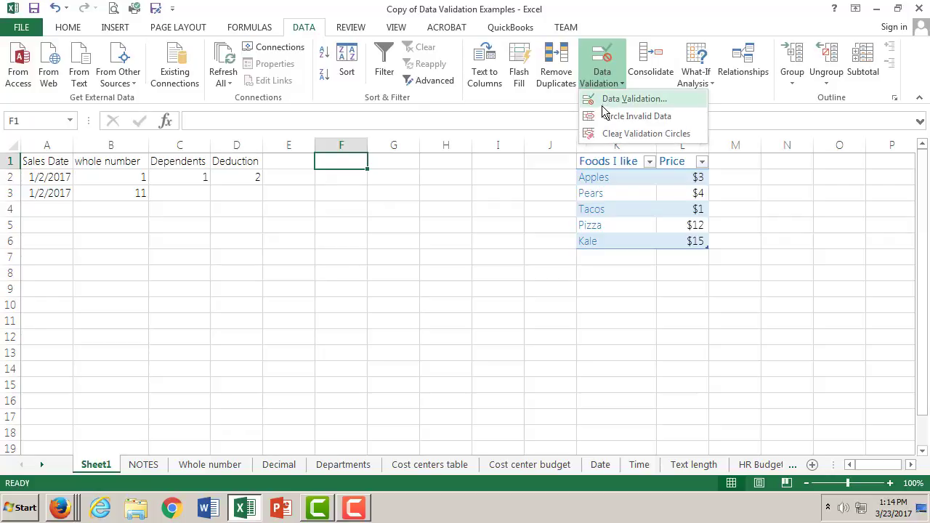
{"action": "left_click", "coordinate": [603, 103]}
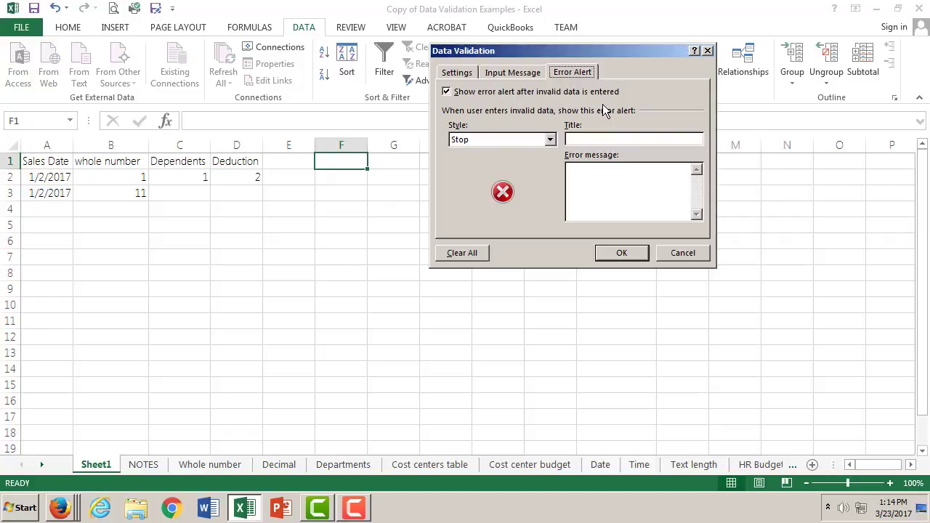
{"action": "left_click", "coordinate": [552, 140]}
{"action": "left_click", "coordinate": [604, 96]}
{"action": "left_click", "coordinate": [468, 73]}
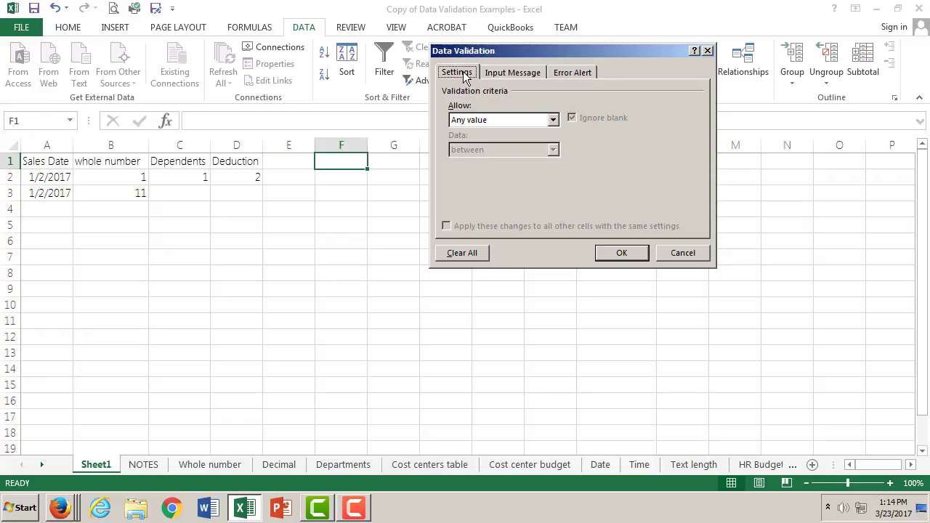
- Restrict cell F1 to a list with an in-cell dropdown, entering foods as its source
{"action": "left_click", "coordinate": [553, 120]}
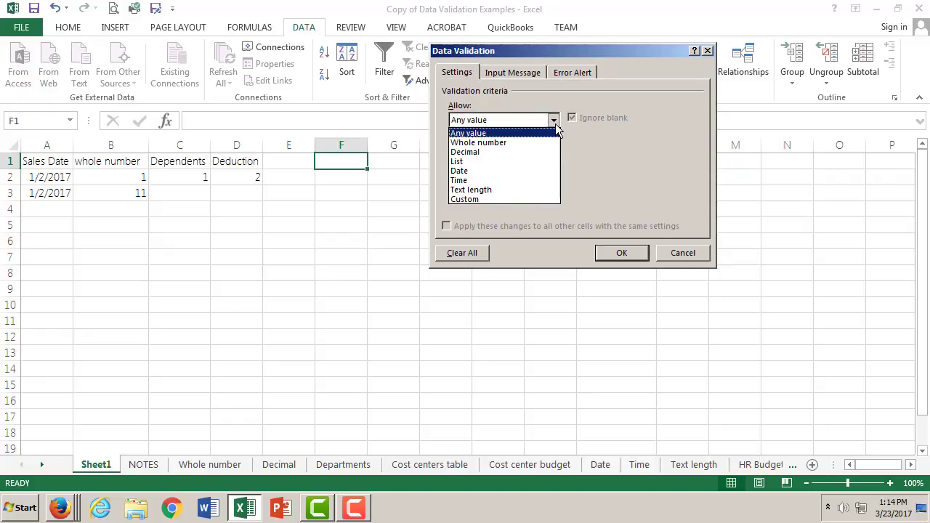
{"action": "left_click", "coordinate": [528, 160]}
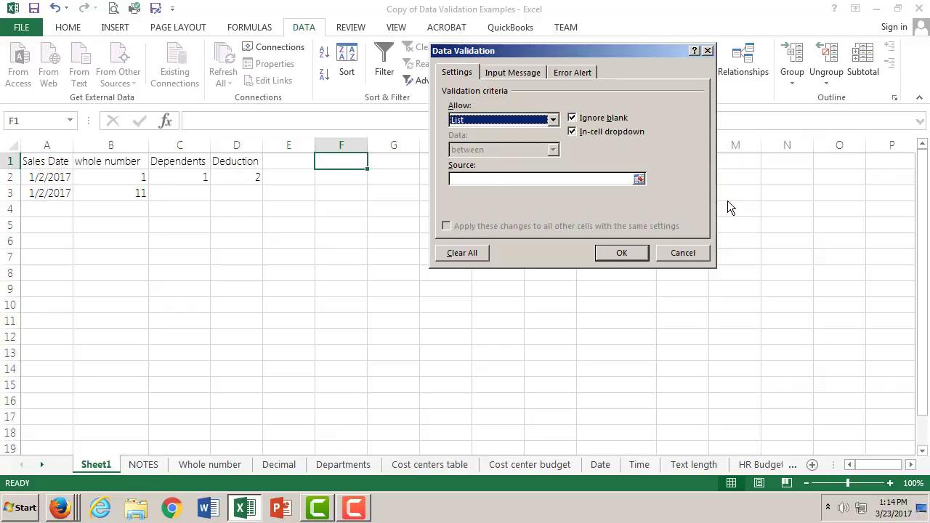
{"action": "left_click", "coordinate": [640, 180]}
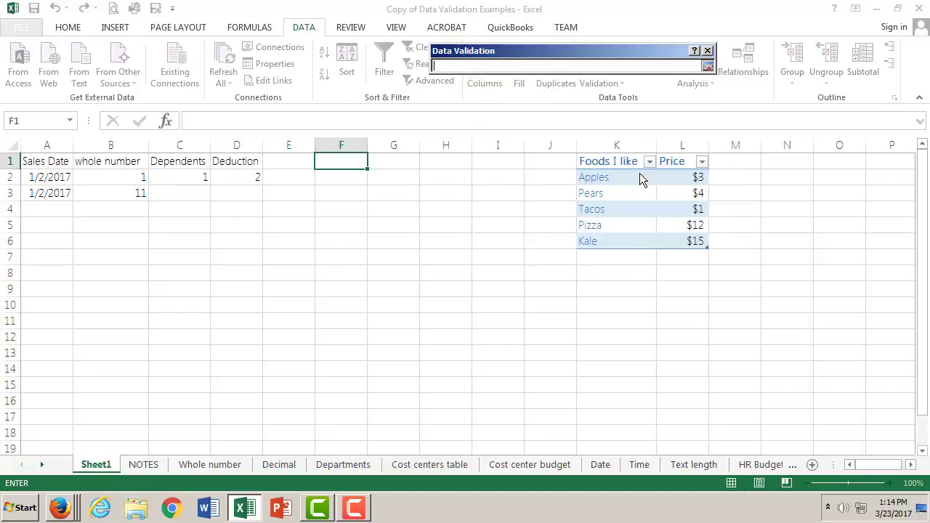
{"action": "left_click", "coordinate": [707, 67]}
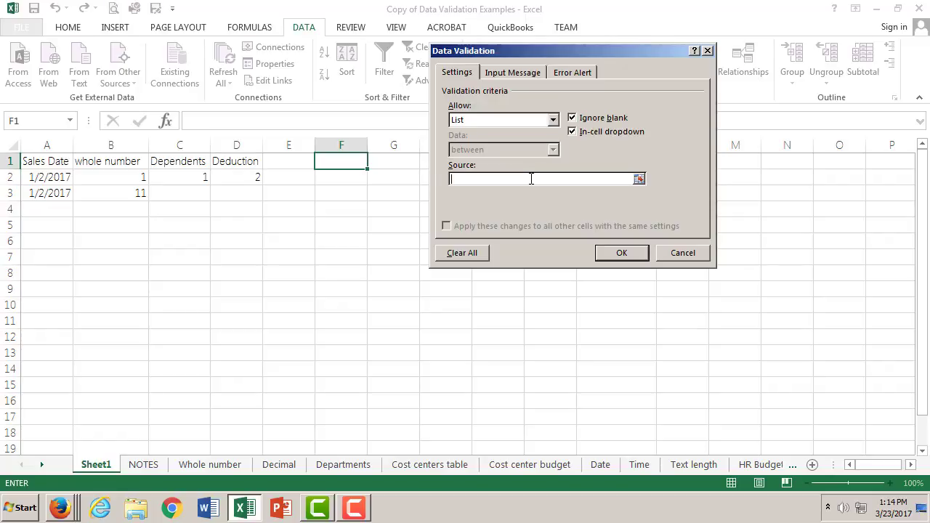
{"action": "type", "text": "foods"}
{"action": "left_click", "coordinate": [621, 253]}
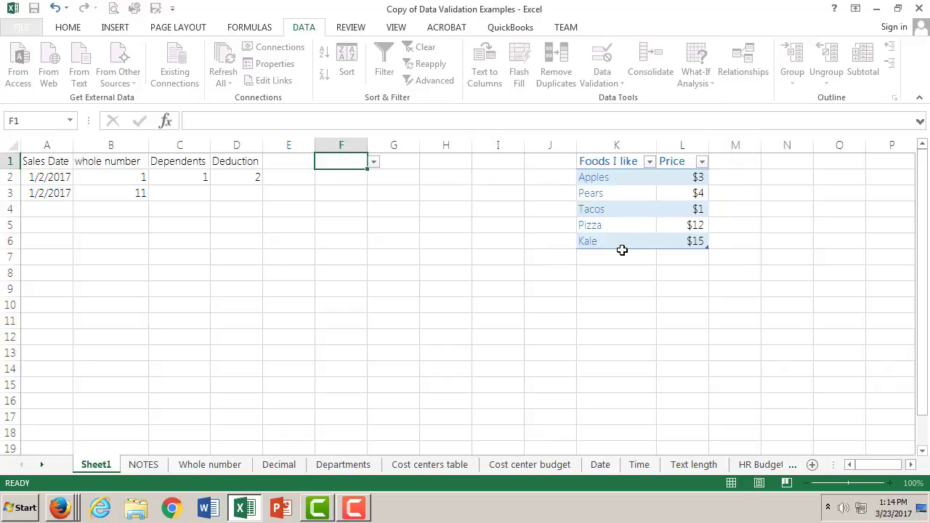
- Test cell F1's drop-down list by choosing the foods entry
{"action": "left_click", "coordinate": [400, 182]}
{"action": "left_click", "coordinate": [329, 158]}
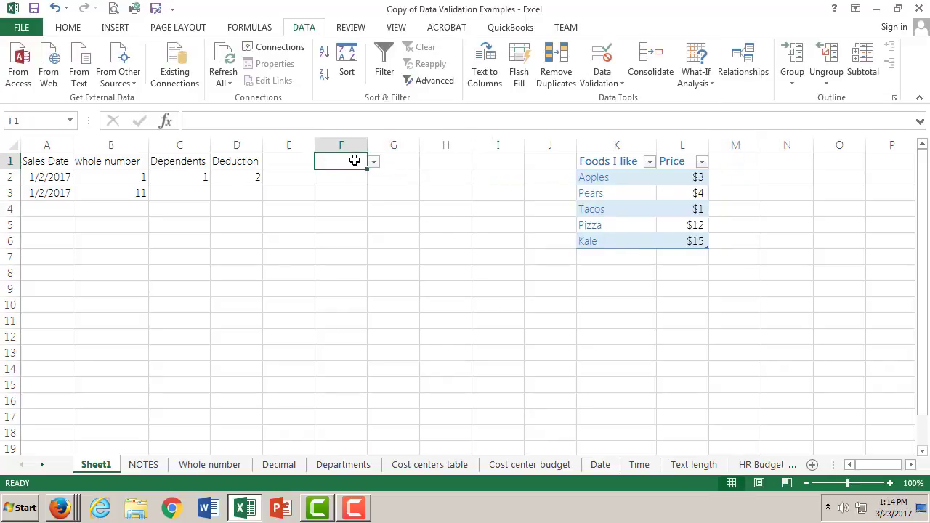
{"action": "left_click", "coordinate": [371, 163]}
{"action": "left_click", "coordinate": [356, 174]}
{"action": "left_click", "coordinate": [374, 164]}
{"action": "left_click", "coordinate": [355, 176]}
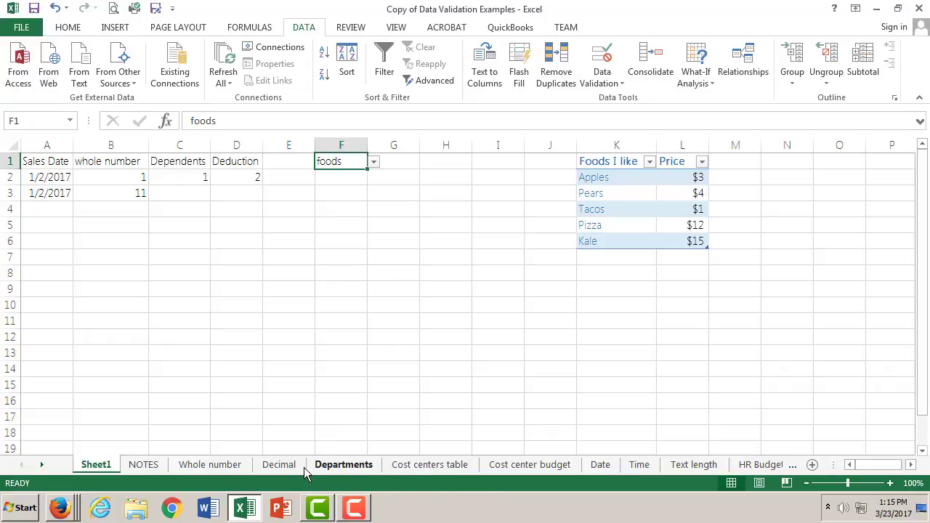
- Recheck the Departments sheet's instructions on the named range and the list source syntax
{"action": "left_click", "coordinate": [325, 466]}
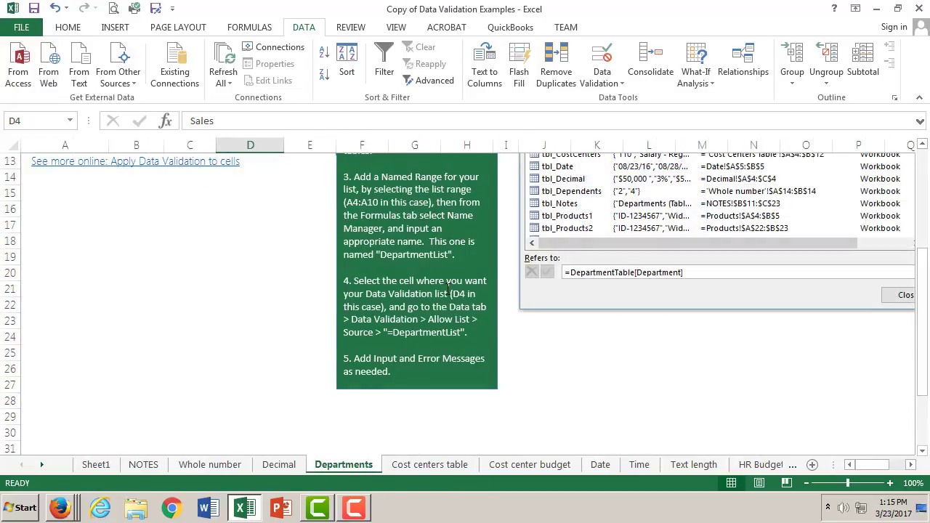
{"action": "scroll", "coordinate": [450, 287], "scroll_direction": "up", "scroll_amount": 1}
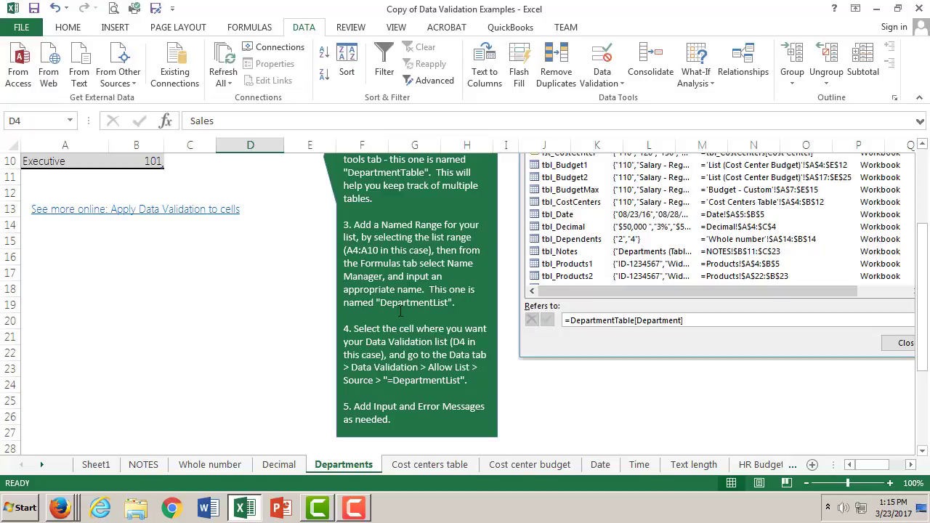
{"action": "scroll", "coordinate": [428, 333], "scroll_direction": "down", "scroll_amount": 1}
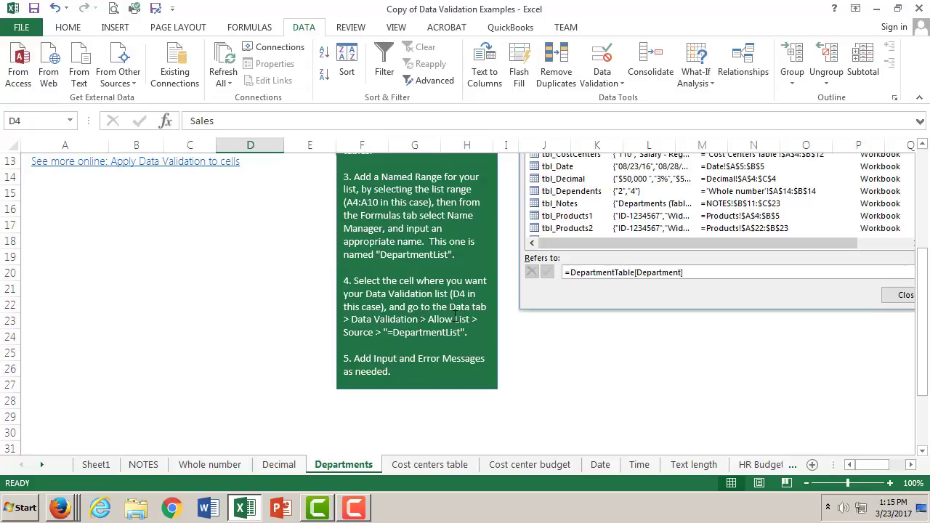
- Return to Sheet1 and clear the foods entry from cell F1
{"action": "left_click", "coordinate": [100, 465]}
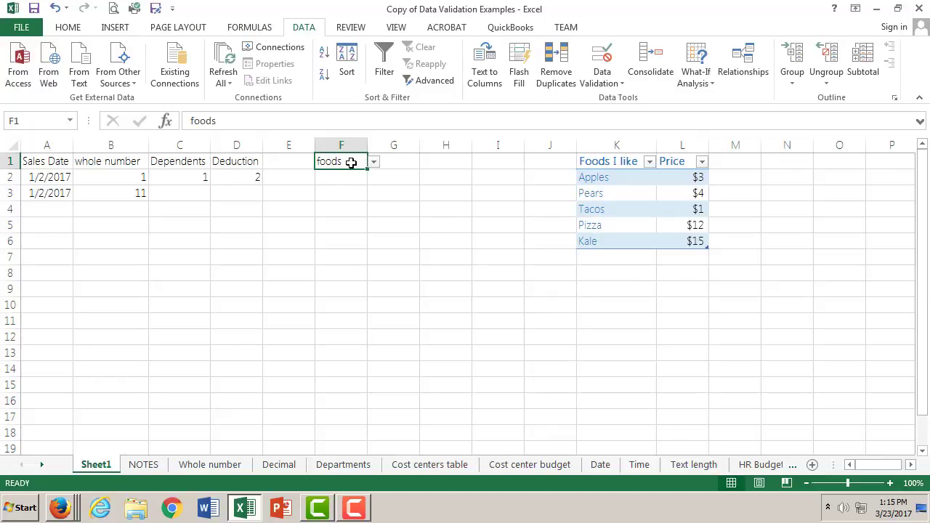
{"action": "double_click", "coordinate": [211, 122]}
{"action": "key", "text": "Delete"}
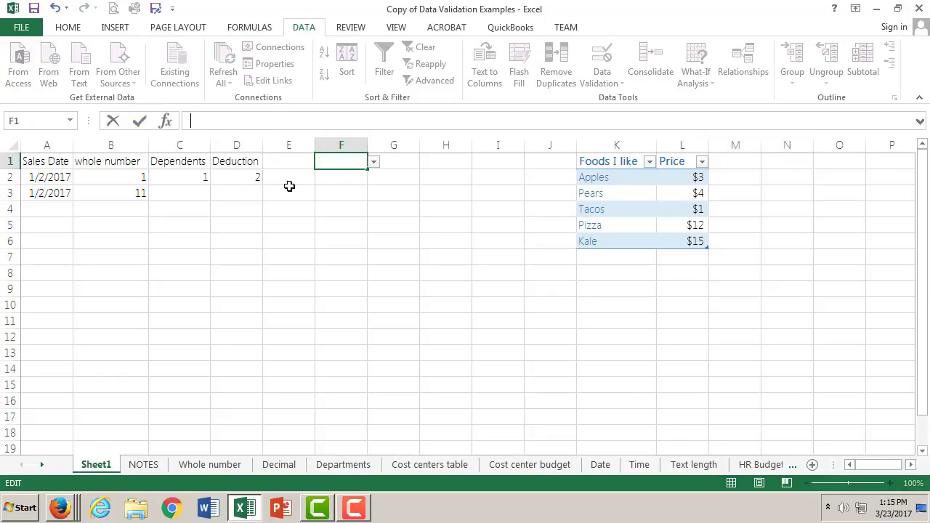
{"action": "left_click", "coordinate": [345, 171]}
{"action": "left_click", "coordinate": [349, 160]}
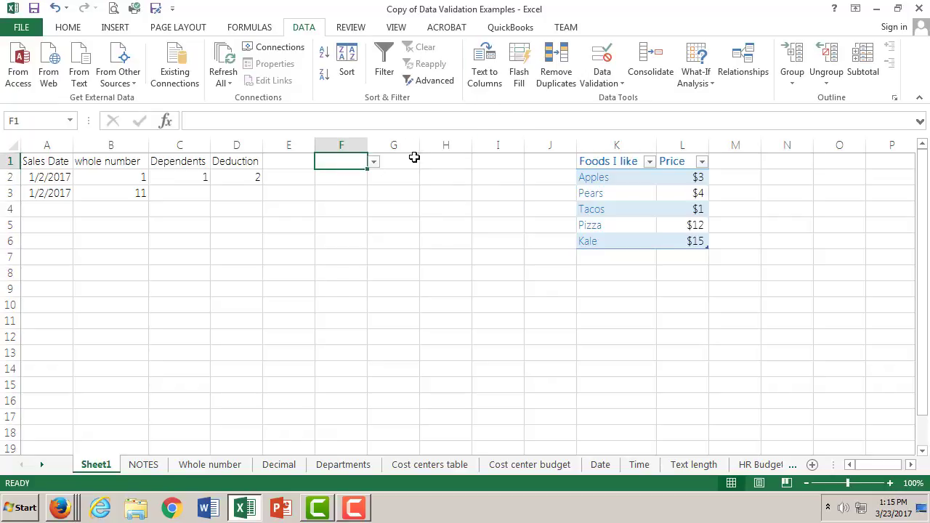
- Start a data validation rule for cell G1 that allows a list with an in-cell dropdown
{"action": "left_click", "coordinate": [416, 158]}
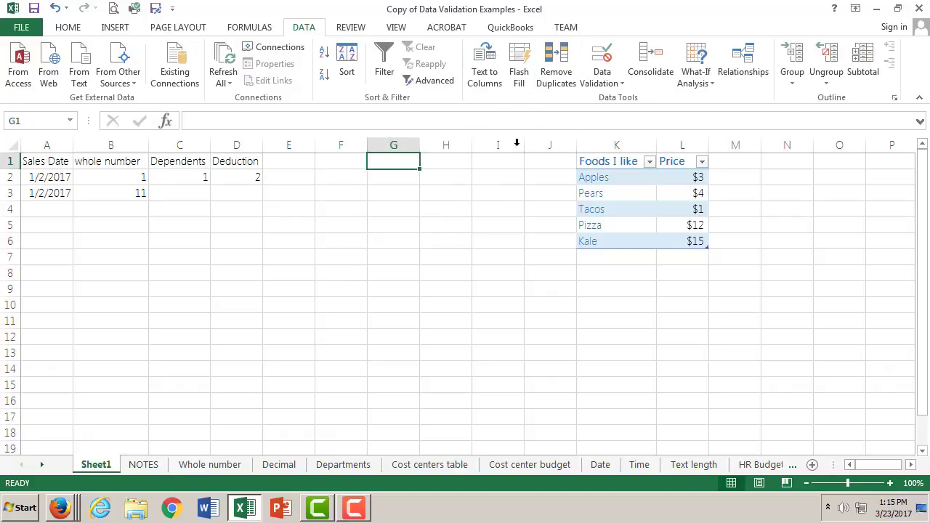
{"action": "left_click", "coordinate": [602, 71]}
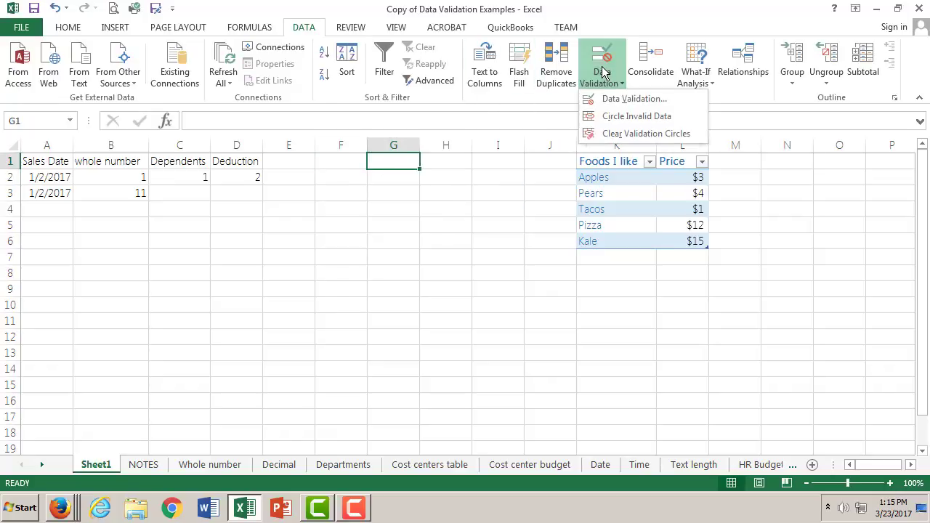
{"action": "left_click", "coordinate": [625, 100]}
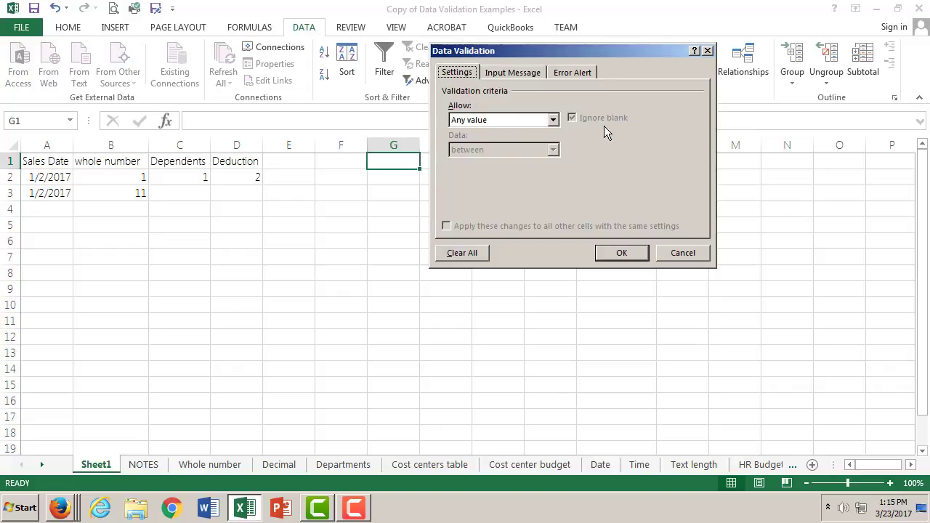
{"action": "left_click", "coordinate": [552, 120]}
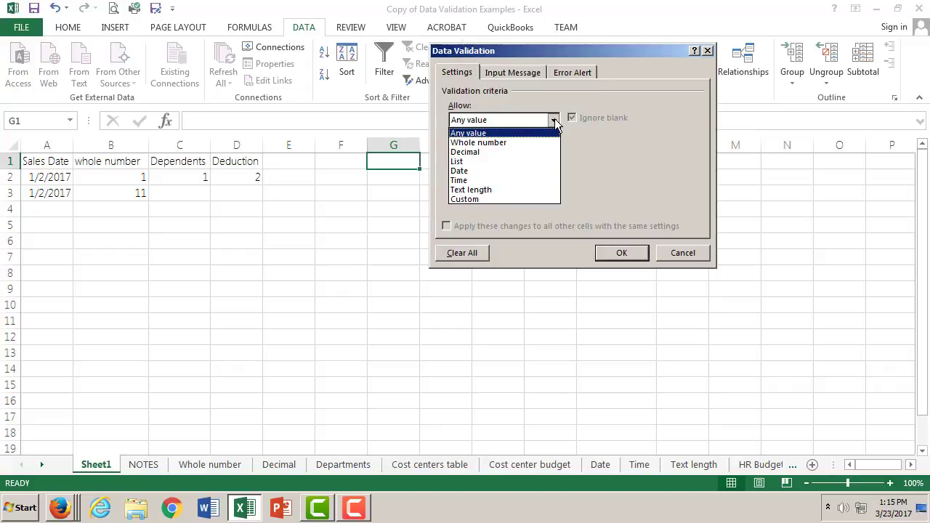
{"action": "left_click", "coordinate": [492, 162]}
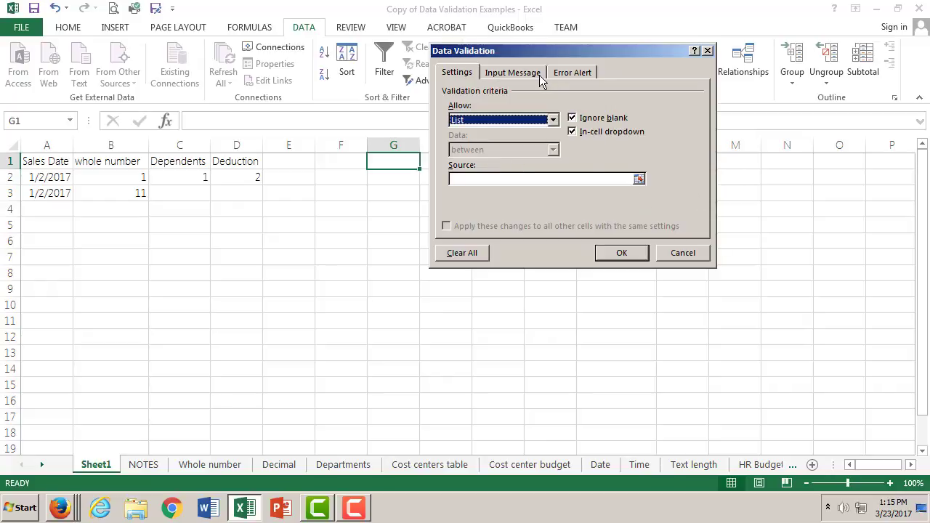
{"action": "left_click", "coordinate": [554, 120]}
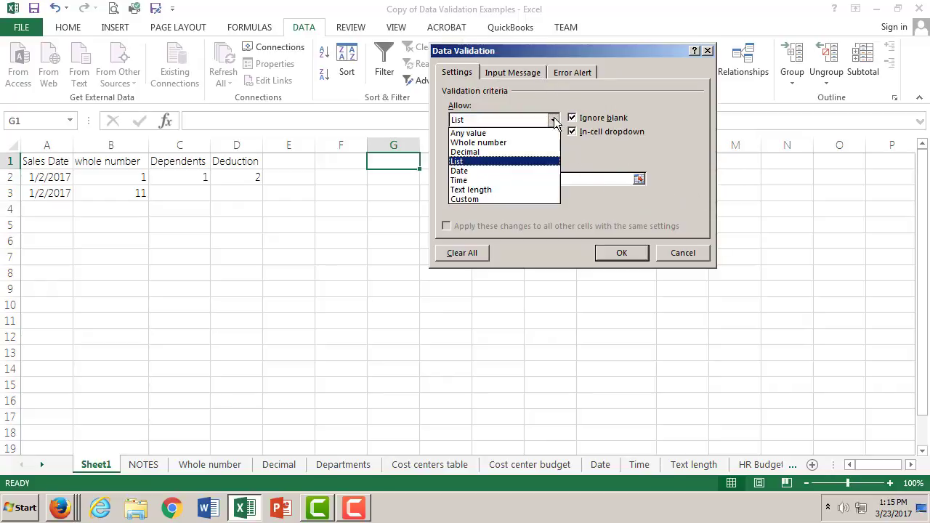
{"action": "left_click", "coordinate": [666, 134]}
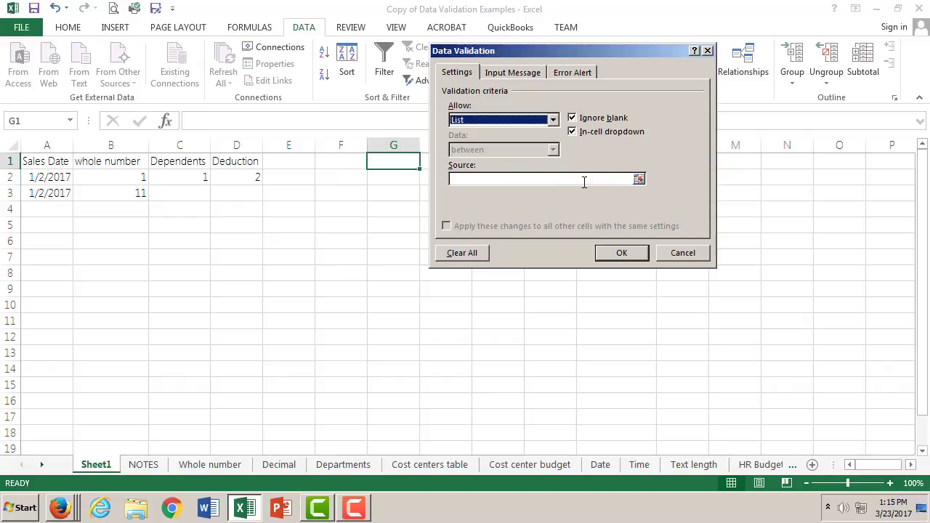
- Try to use both columns of the food table, =$K$2:$L$6, as the list source for cell G1
{"action": "left_click", "coordinate": [639, 179]}
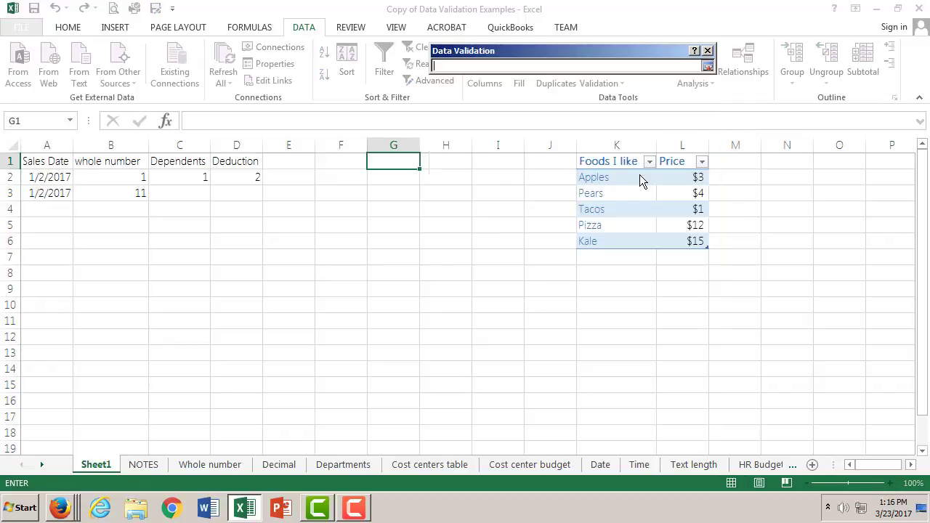
{"action": "left_click", "coordinate": [627, 175]}
{"action": "left_click_drag", "start_coordinate": [628, 176], "coordinate": [702, 236]}
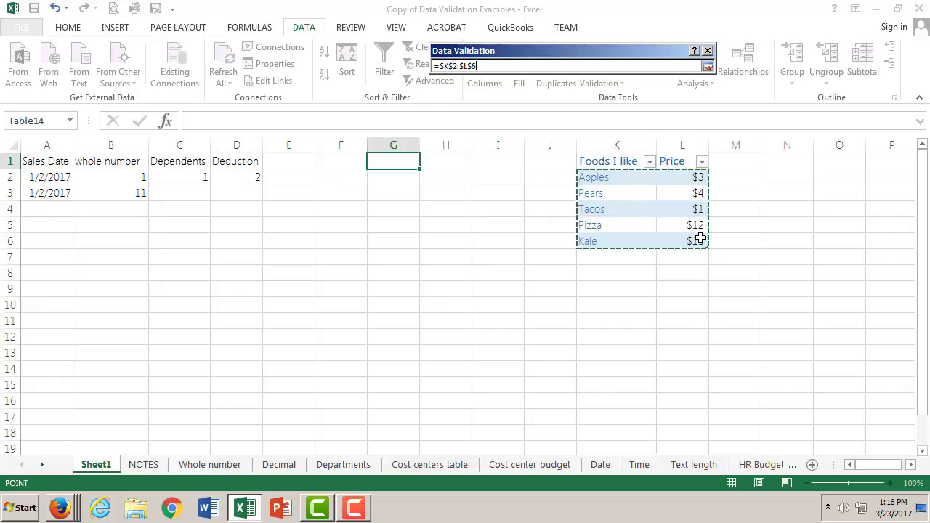
{"action": "left_click", "coordinate": [708, 67]}
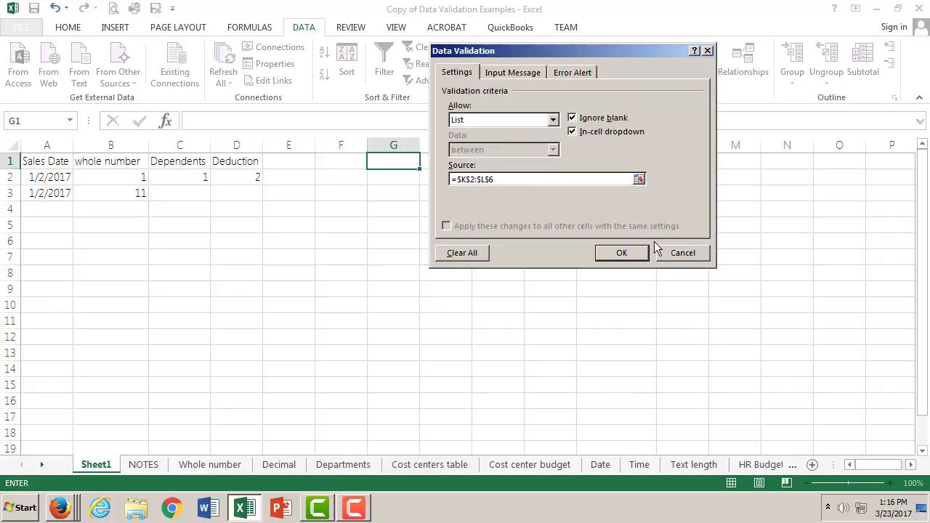
{"action": "left_click", "coordinate": [623, 253]}
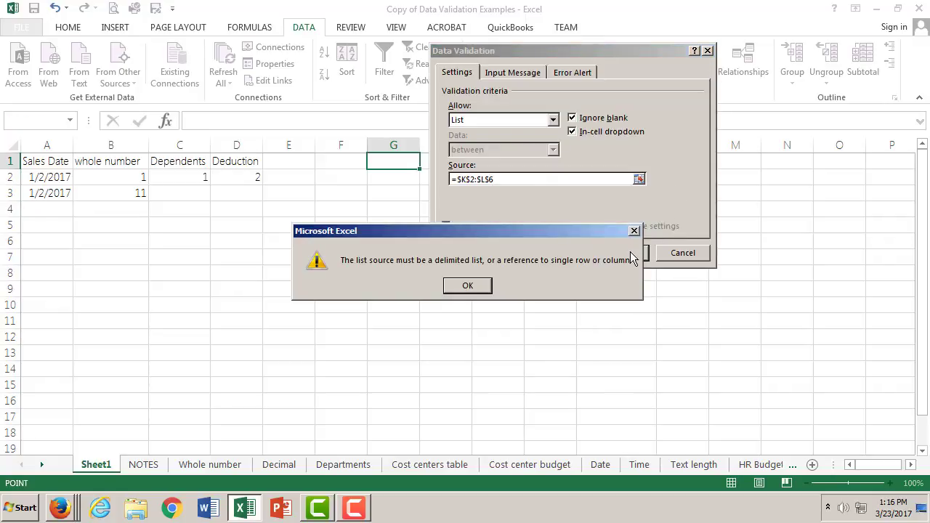
{"action": "left_click", "coordinate": [467, 285]}
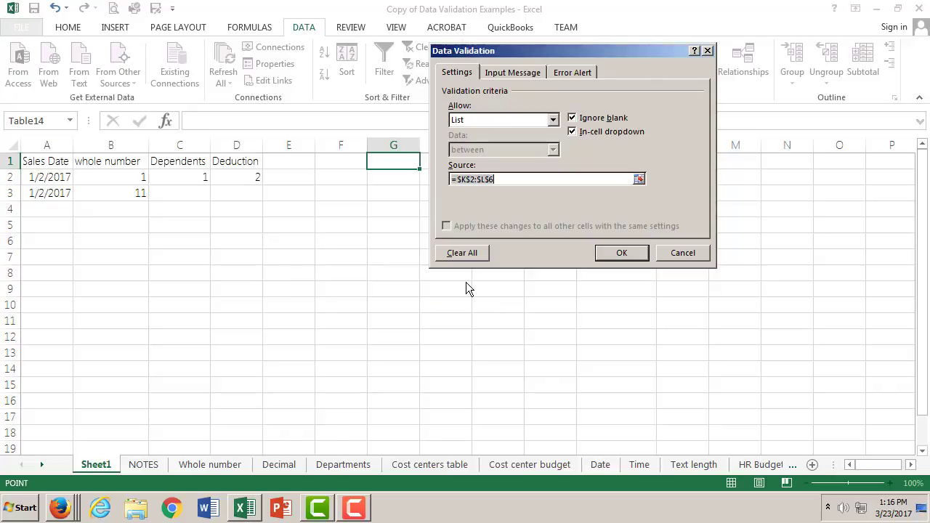
{"action": "left_click", "coordinate": [624, 253]}
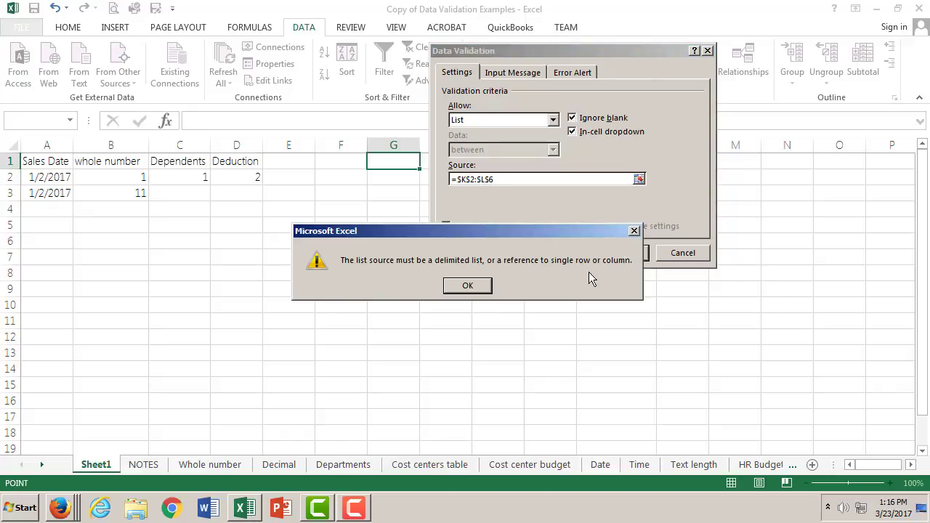
{"action": "left_click", "coordinate": [455, 283]}
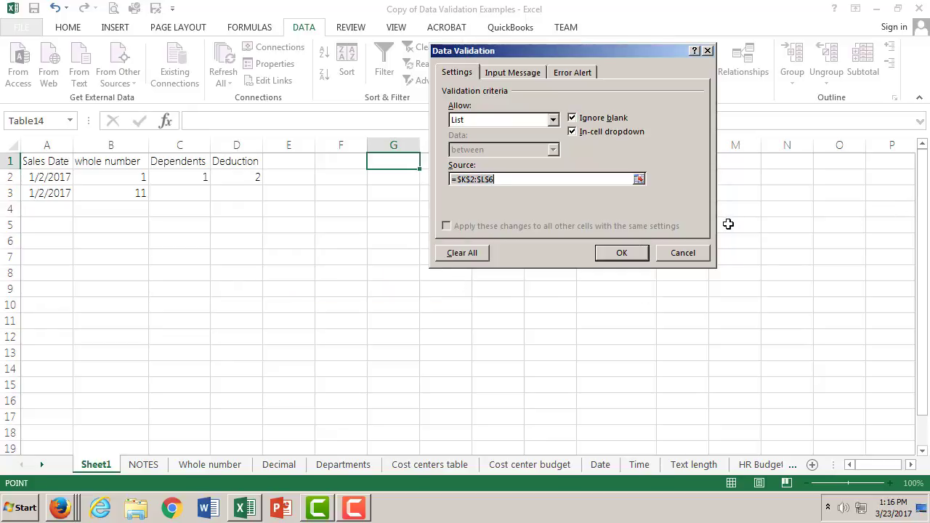
{"action": "left_click", "coordinate": [662, 252]}
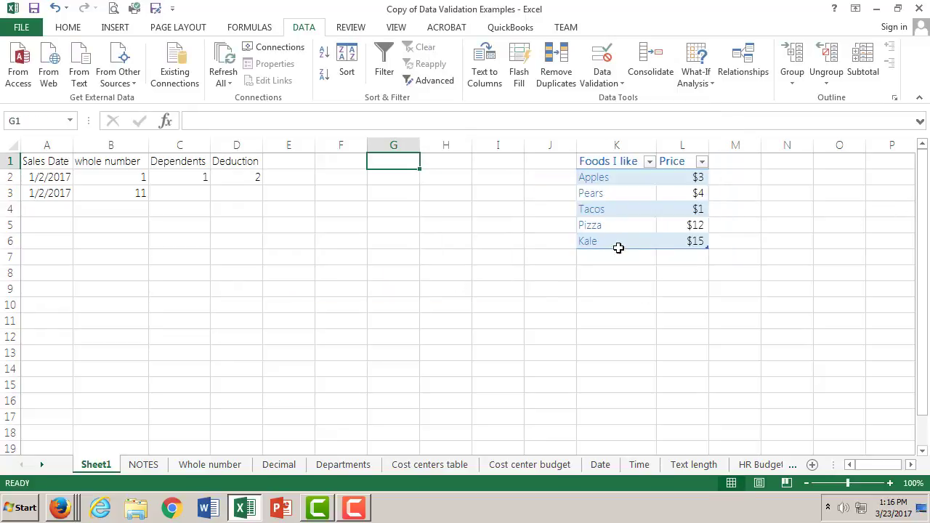
{"action": "left_click", "coordinate": [650, 161]}
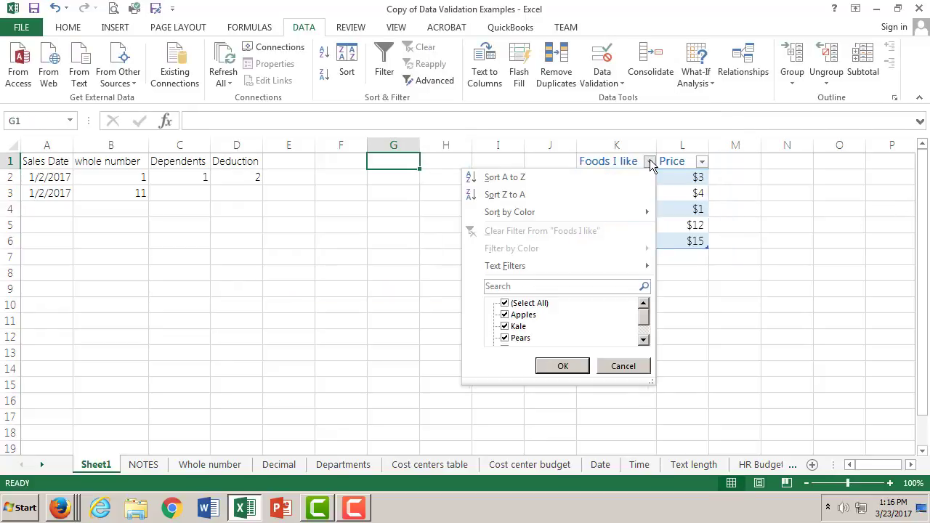
{"action": "left_click", "coordinate": [602, 166]}
{"action": "left_click", "coordinate": [617, 182]}
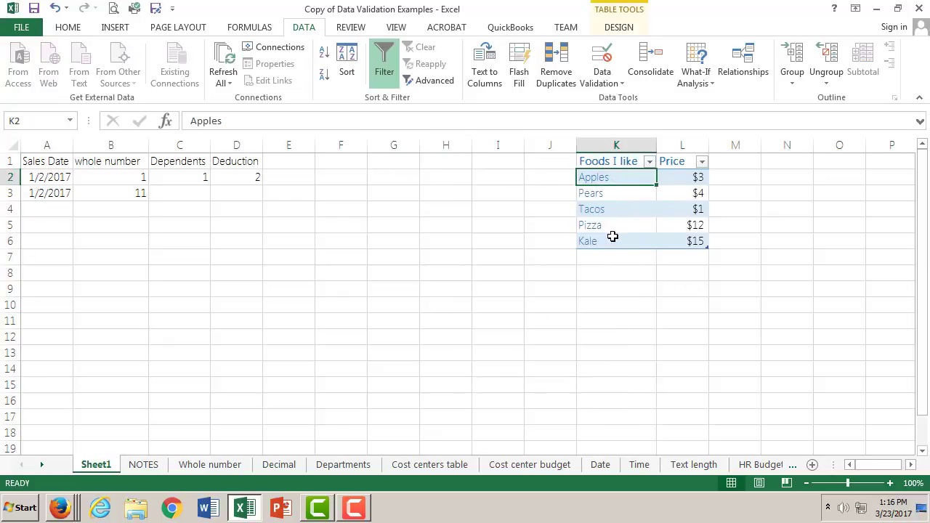
{"action": "left_click_drag", "start_coordinate": [614, 179], "coordinate": [613, 236]}
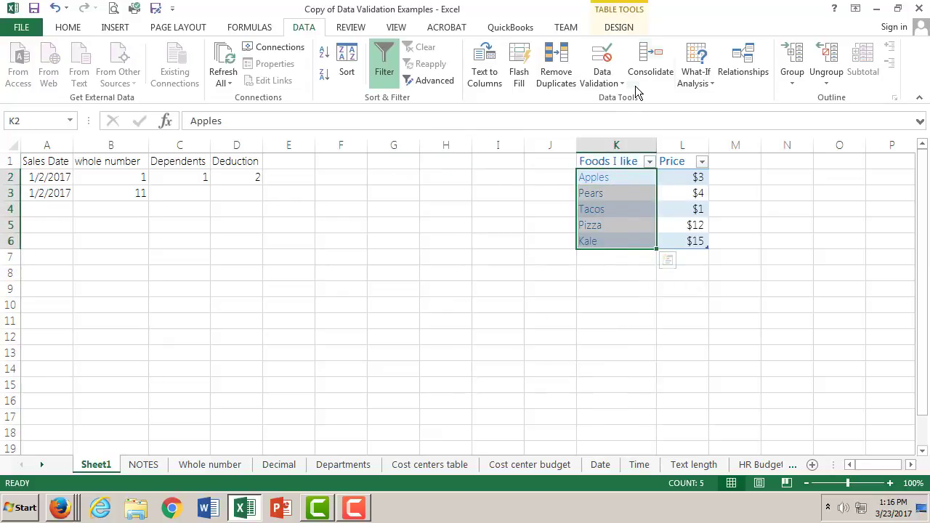
- Restrict cell H1 to a list with an in-cell dropdown, using the food names in =$K$2:$K$6 as its source
{"action": "left_click", "coordinate": [394, 163]}
{"action": "left_click", "coordinate": [457, 160]}
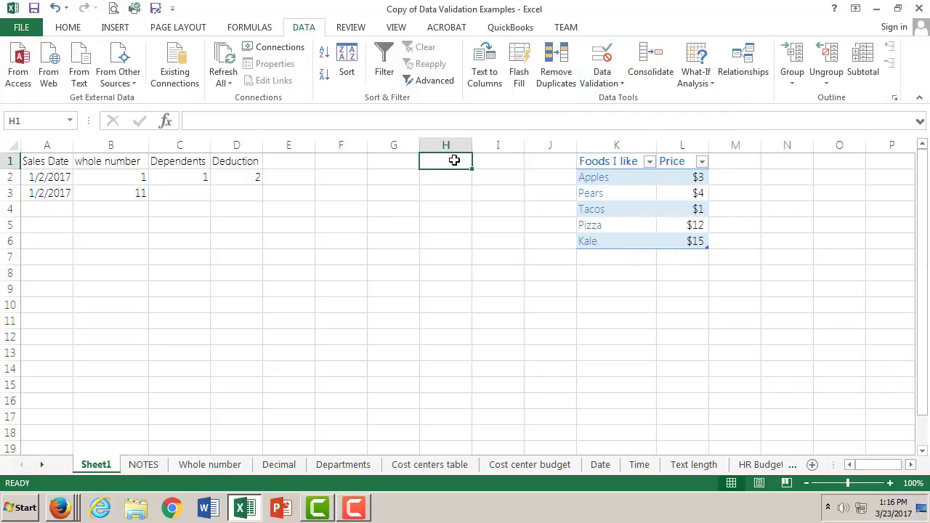
{"action": "left_click", "coordinate": [608, 82]}
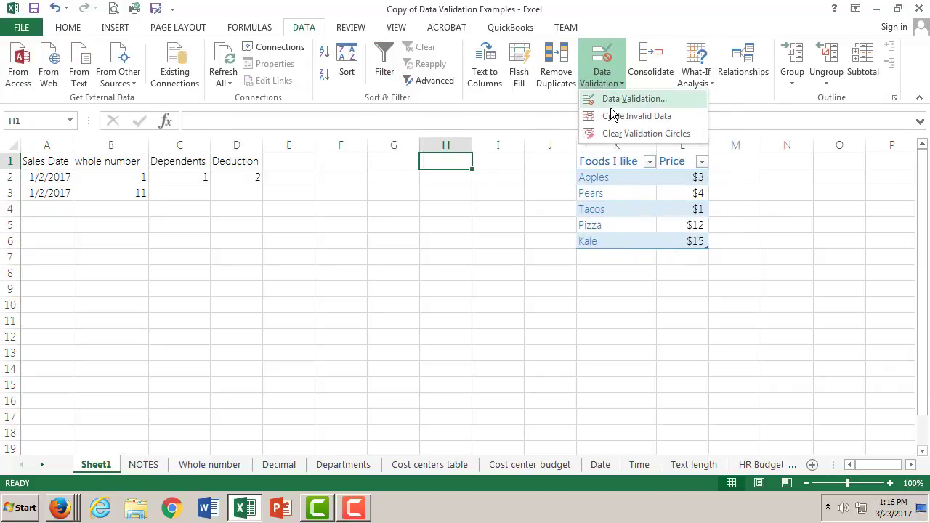
{"action": "left_click", "coordinate": [614, 100]}
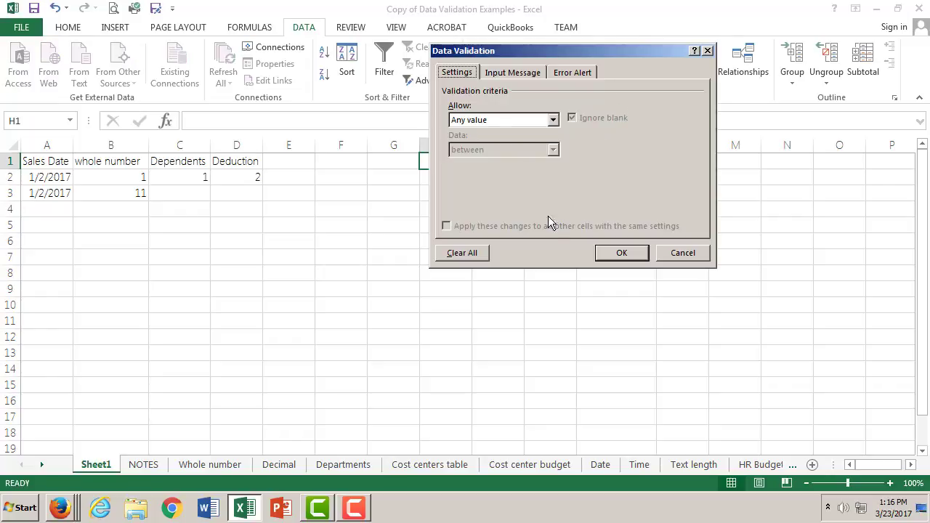
{"action": "left_click", "coordinate": [552, 120]}
{"action": "left_click", "coordinate": [527, 160]}
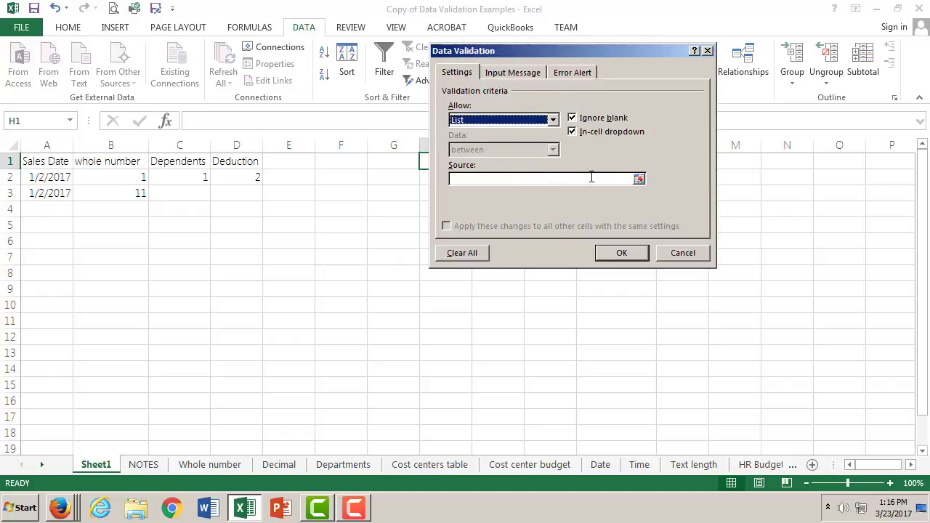
{"action": "left_click", "coordinate": [639, 178]}
{"action": "left_click", "coordinate": [607, 178]}
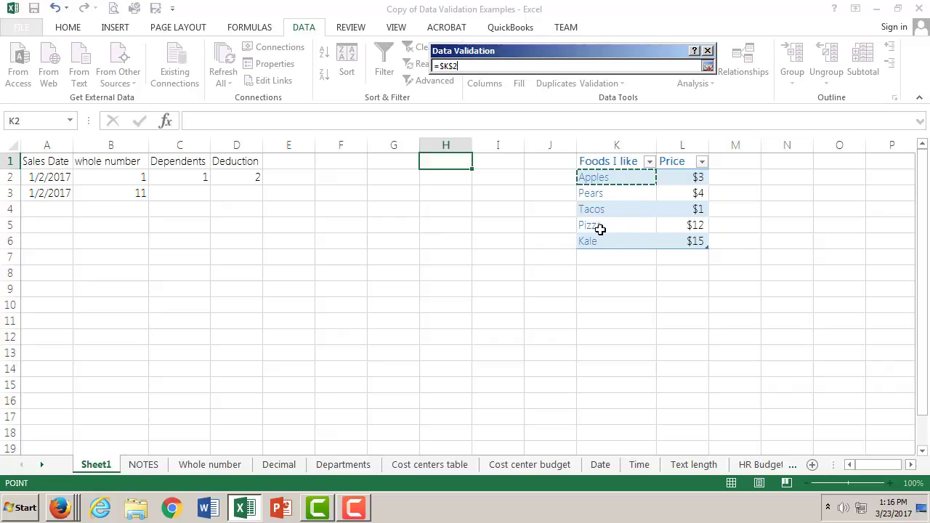
{"action": "left_click_drag", "start_coordinate": [600, 229], "coordinate": [608, 242]}
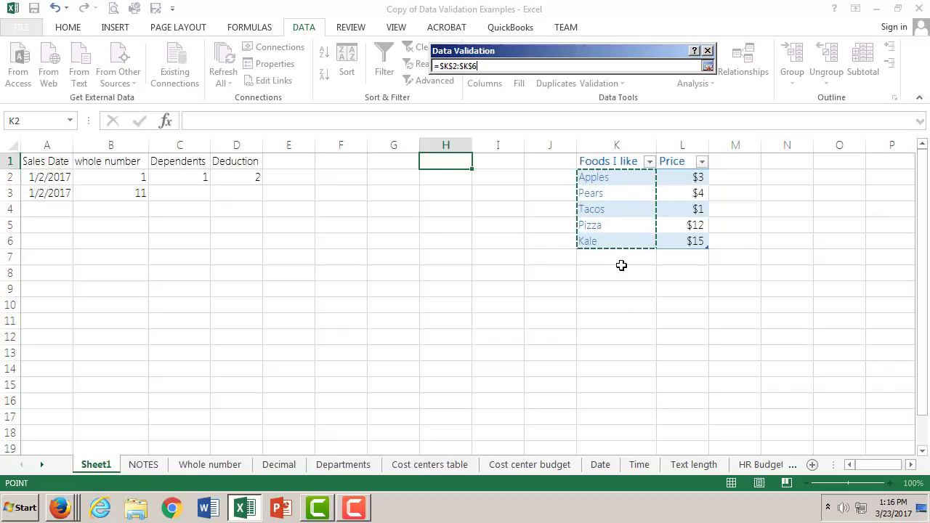
{"action": "left_click", "coordinate": [708, 66]}
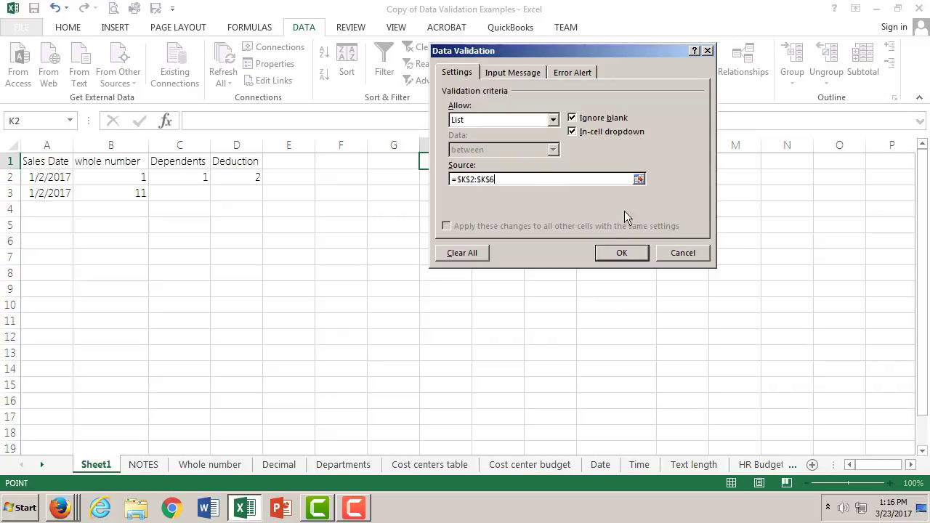
{"action": "left_click", "coordinate": [621, 254]}
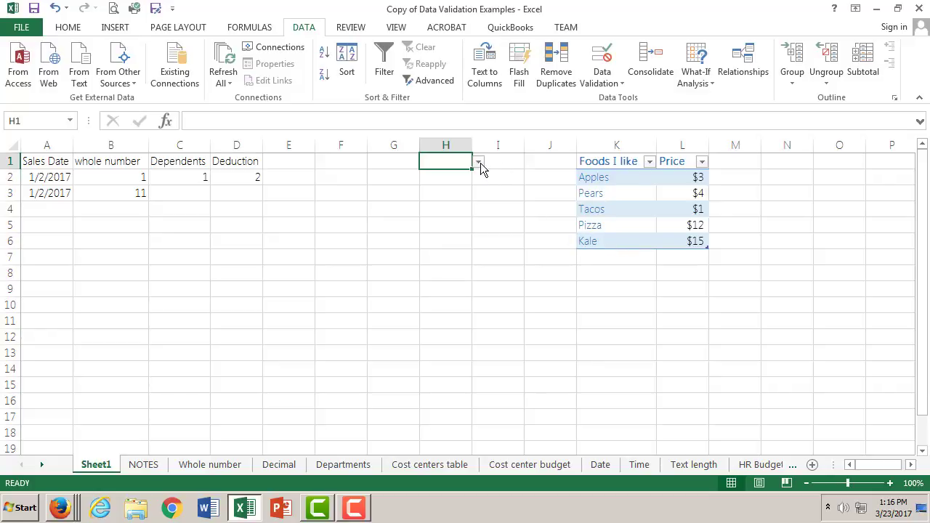
- Check the choices offered by cell H1's drop-down list
{"action": "left_click", "coordinate": [480, 162]}
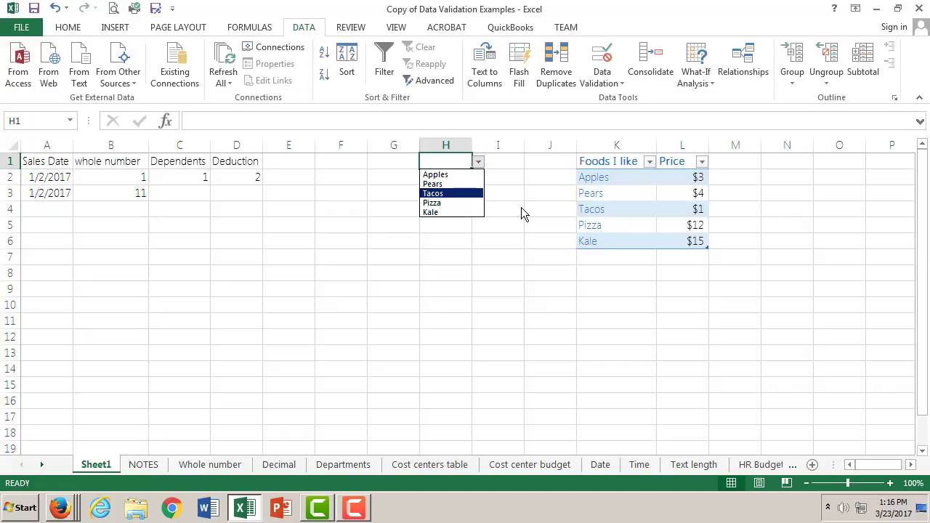
{"action": "left_click", "coordinate": [468, 160]}
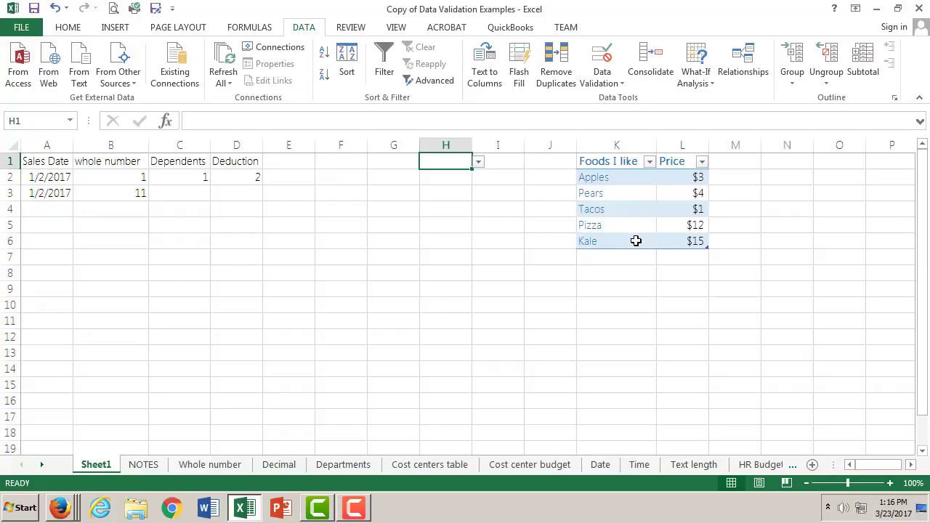
{"action": "left_click", "coordinate": [347, 163]}
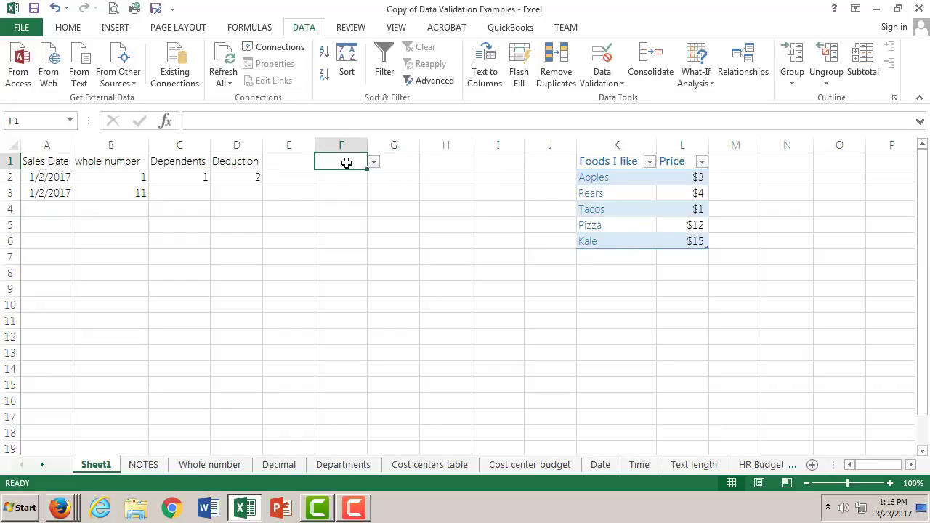
- Enter foods in cell G1 and reselect the cell
{"action": "left_click", "coordinate": [406, 161]}
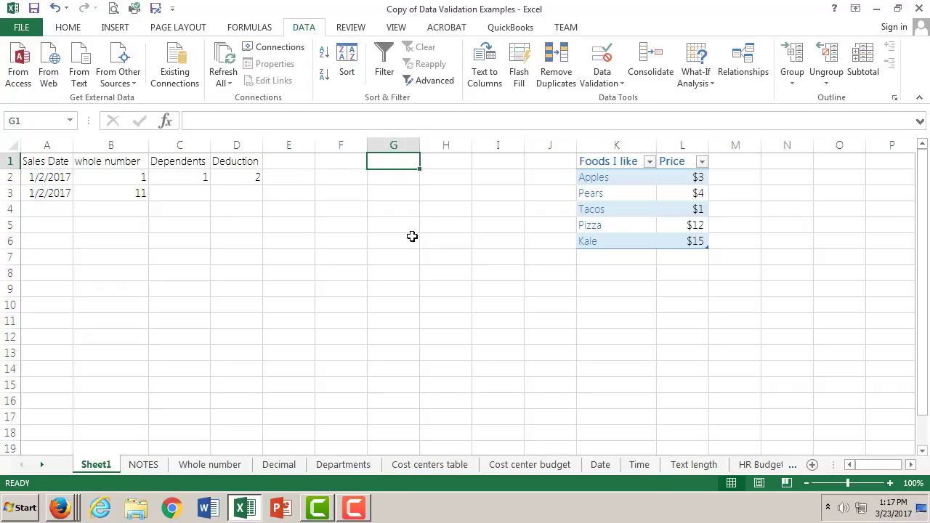
{"action": "double_click", "coordinate": [403, 162]}
{"action": "type", "text": "foods"}
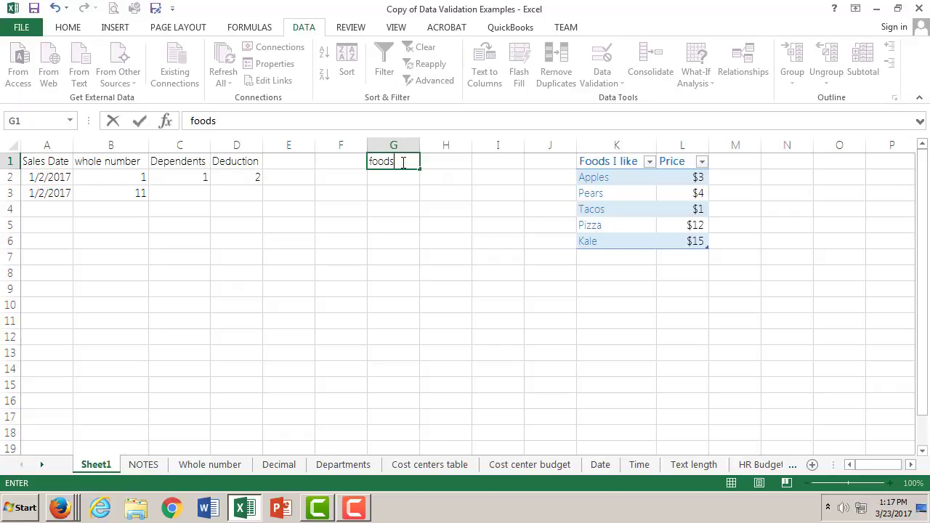
{"action": "left_click", "coordinate": [394, 178]}
{"action": "left_click", "coordinate": [398, 166]}
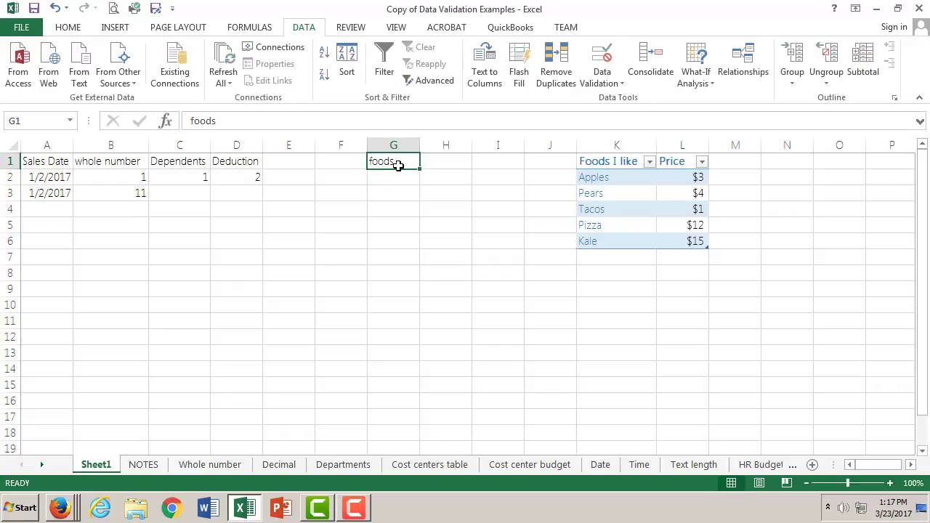
- Restrict cell G1 to a list with an in-cell dropdown, using the food names in =$K$2:$K$6 as its source
{"action": "left_click", "coordinate": [621, 84]}
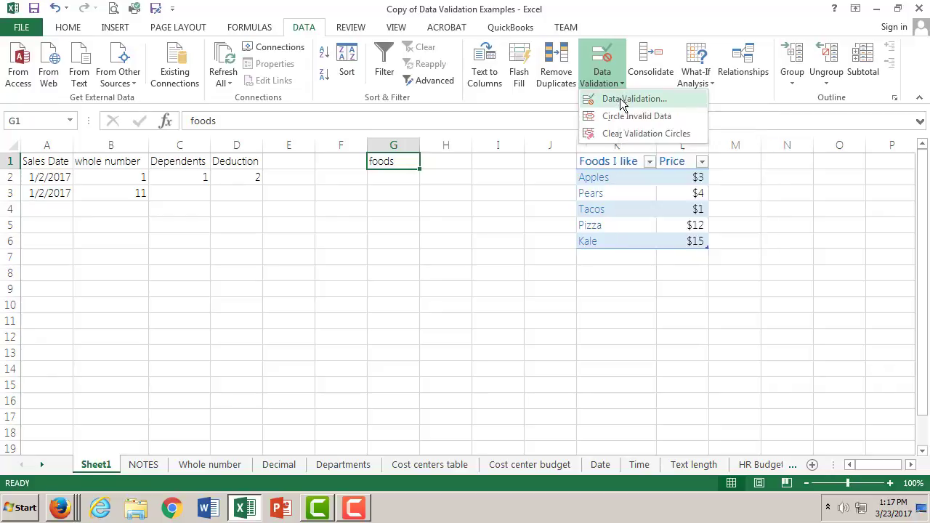
{"action": "left_click", "coordinate": [621, 99]}
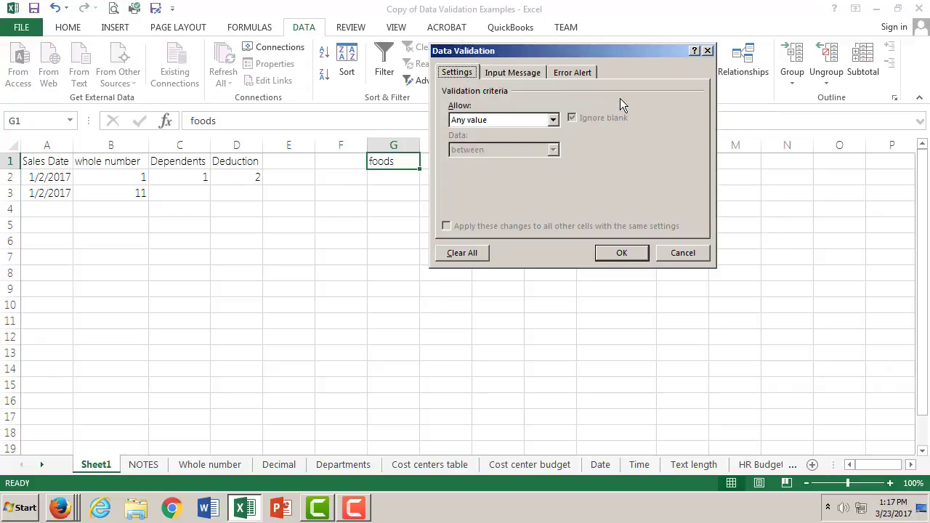
{"action": "left_click", "coordinate": [553, 119]}
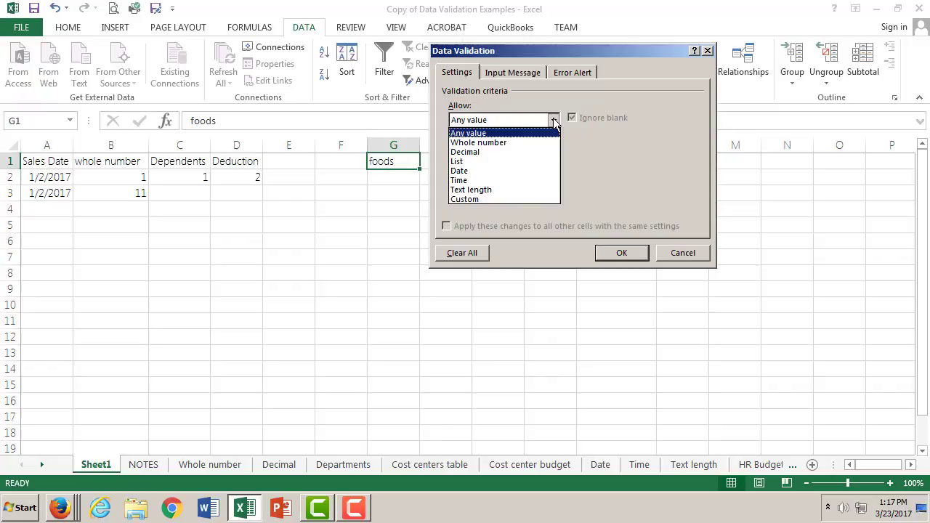
{"action": "left_click", "coordinate": [525, 162]}
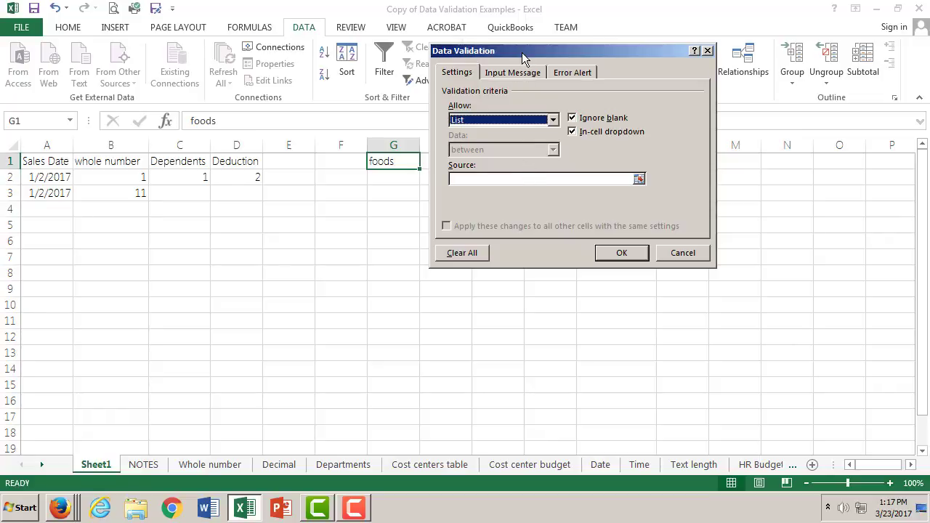
{"action": "left_click_drag", "start_coordinate": [522, 53], "coordinate": [608, 228]}
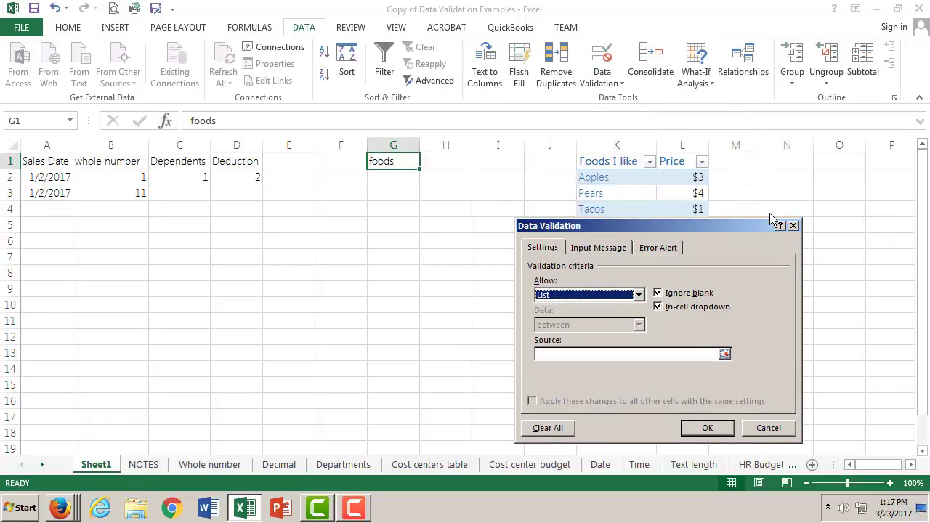
{"action": "left_click_drag", "start_coordinate": [753, 227], "coordinate": [719, 78]}
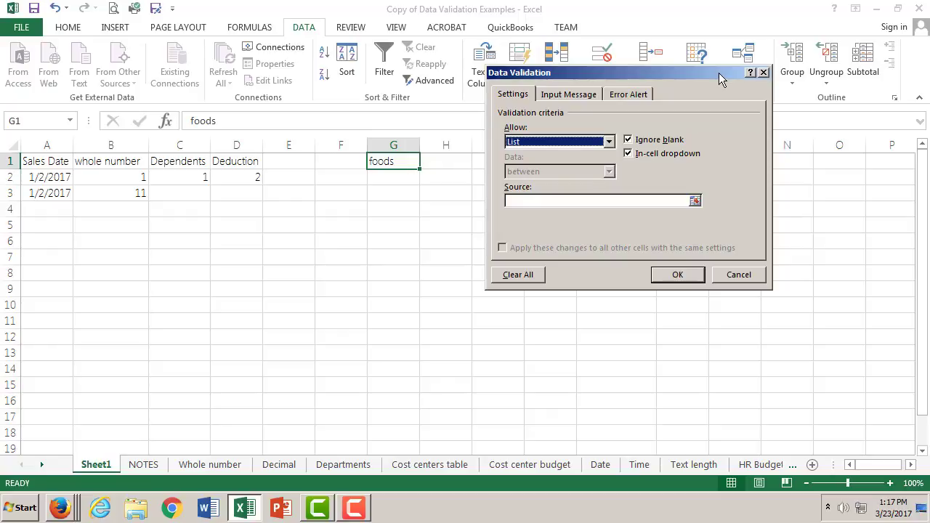
{"action": "left_click", "coordinate": [695, 200]}
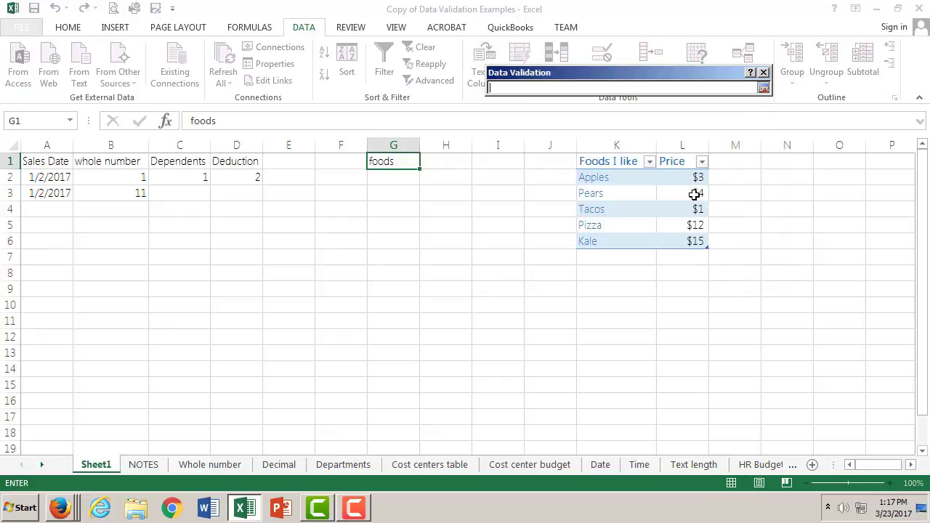
{"action": "left_click", "coordinate": [610, 178]}
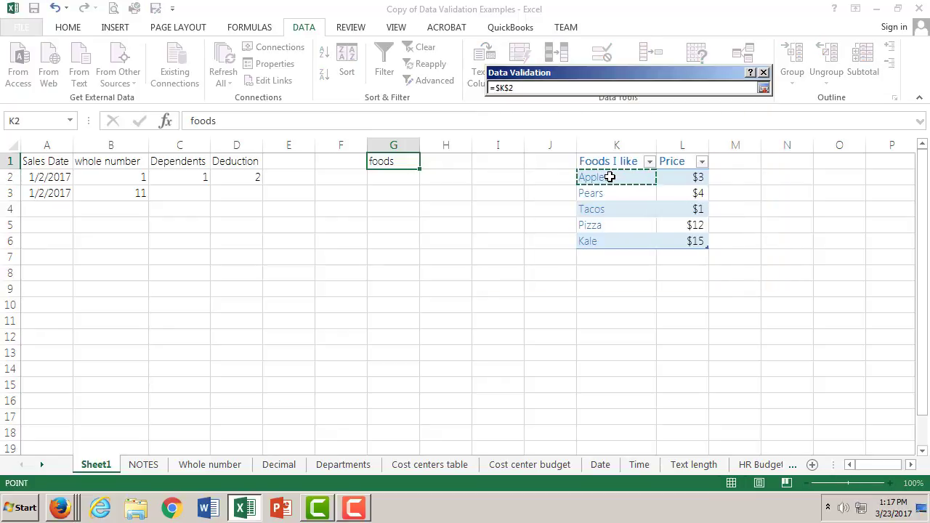
{"action": "left_click", "coordinate": [617, 241], "text": "shift"}
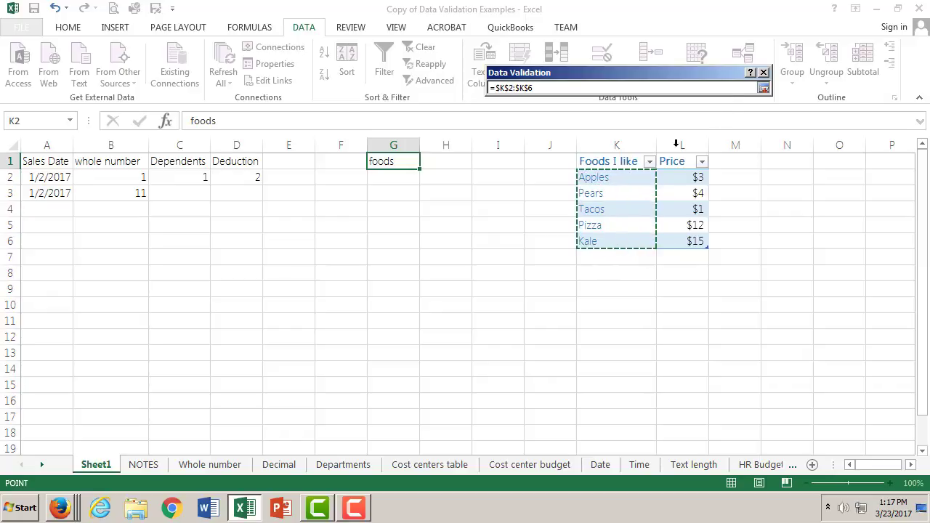
{"action": "left_click", "coordinate": [763, 88]}
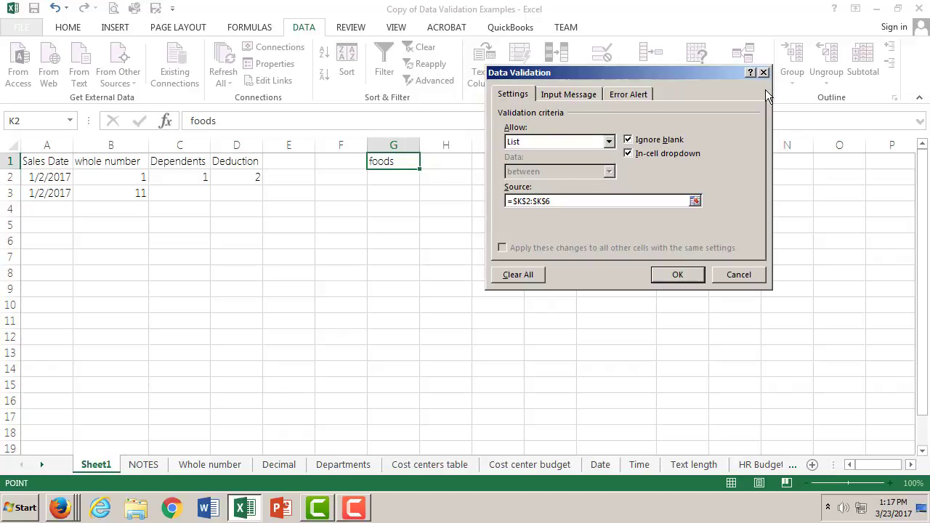
{"action": "left_click", "coordinate": [675, 274]}
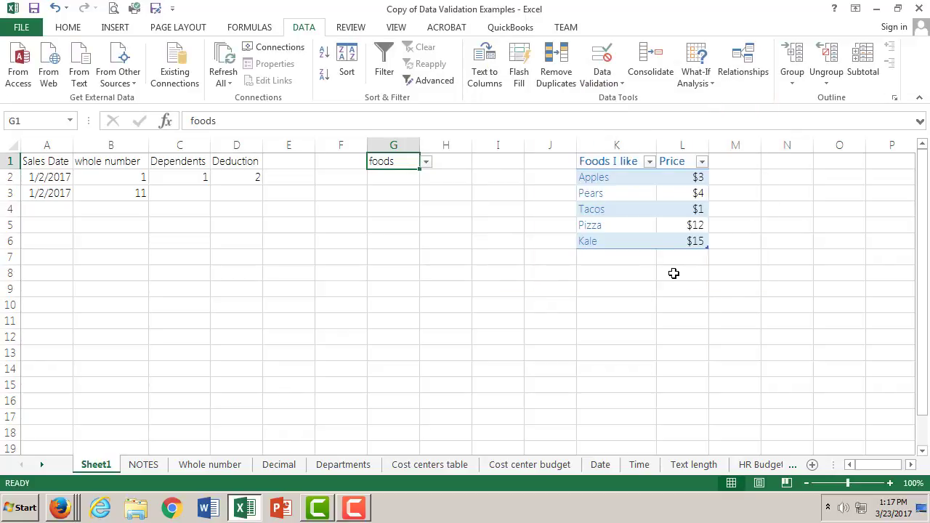
- Pick Tacos from cell G1's drop-down list and replace it with Kale
{"action": "left_click", "coordinate": [426, 163]}
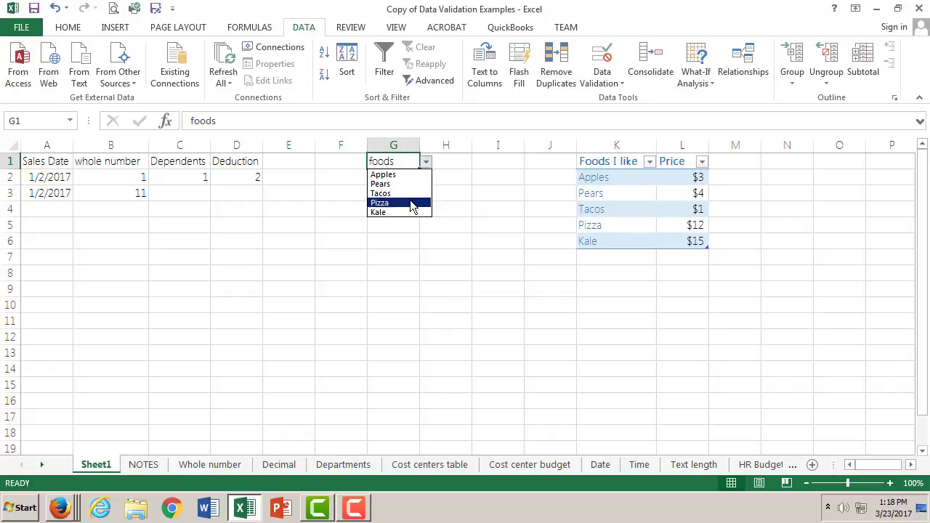
{"action": "left_click", "coordinate": [412, 194]}
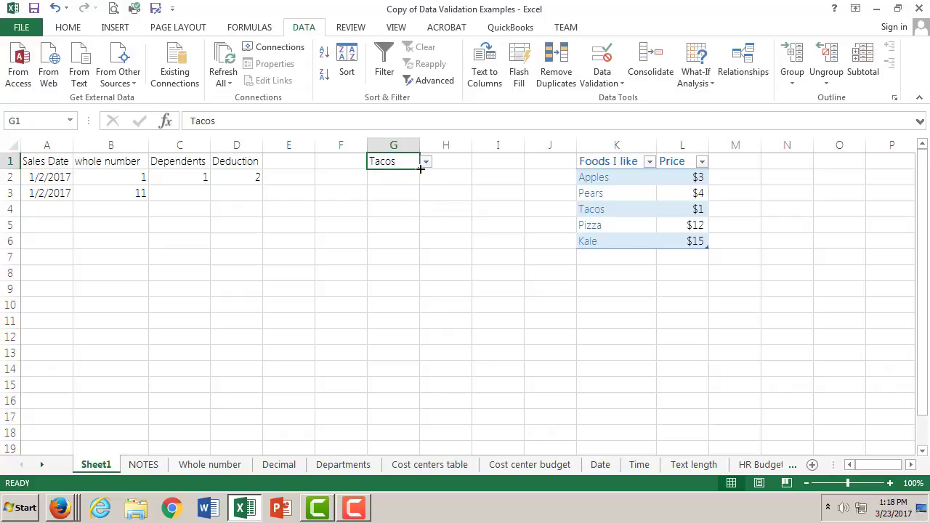
{"action": "left_click", "coordinate": [427, 162]}
{"action": "left_click", "coordinate": [408, 208]}
- Clear the contents of cell G1, keeping its validation rule
{"action": "double_click", "coordinate": [200, 120]}
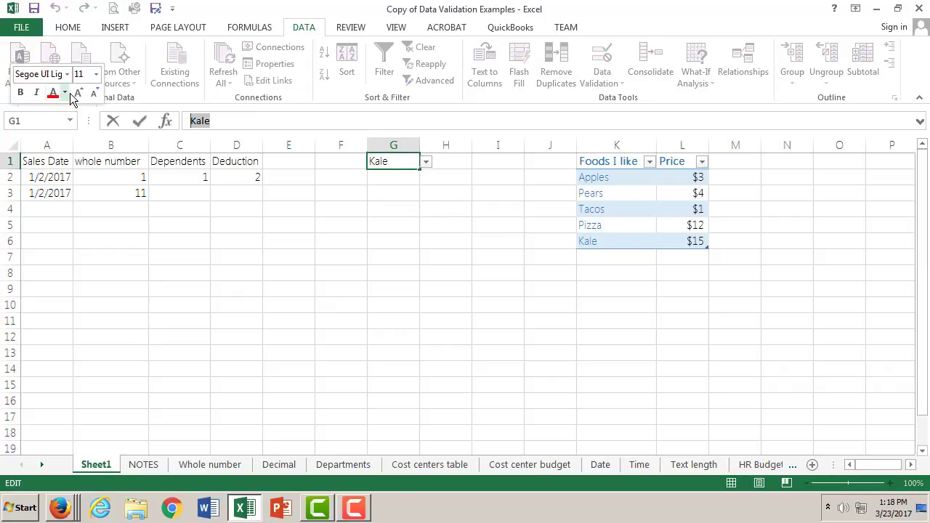
{"action": "key", "text": "BackSpace"}
{"action": "key", "text": "Return"}
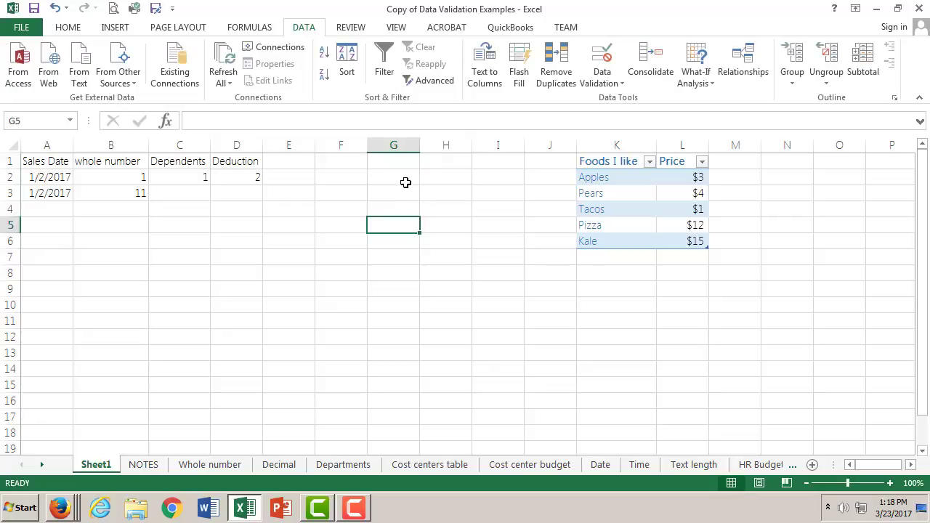
- Select the emptied cell G1 and examine the choices in cell H1's drop-down list without picking one
{"action": "left_click", "coordinate": [409, 158]}
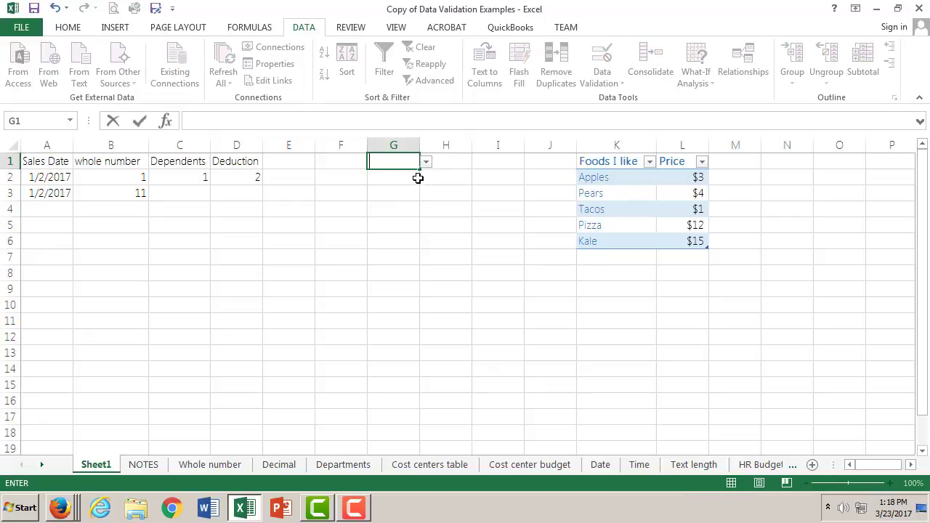
{"action": "left_click_drag", "start_coordinate": [419, 164], "coordinate": [450, 166]}
{"action": "left_click", "coordinate": [478, 162]}
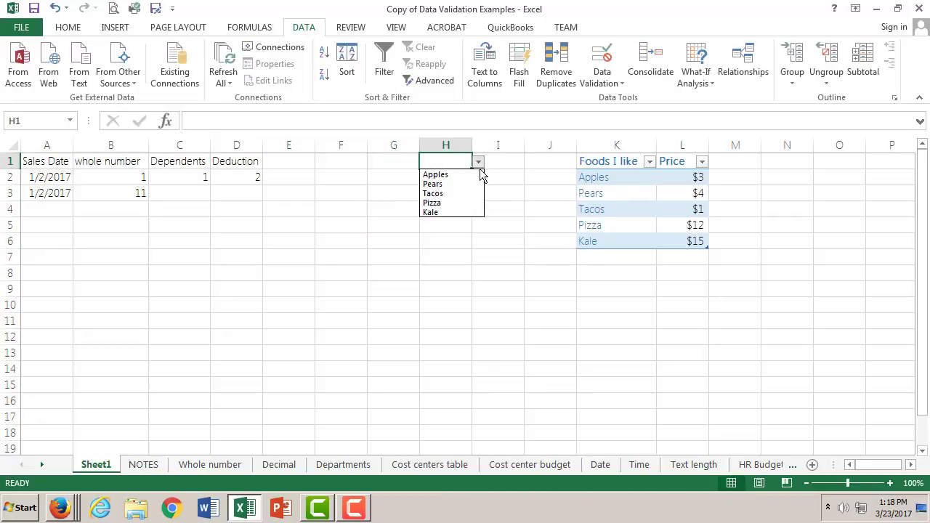
{"action": "left_click", "coordinate": [451, 156]}
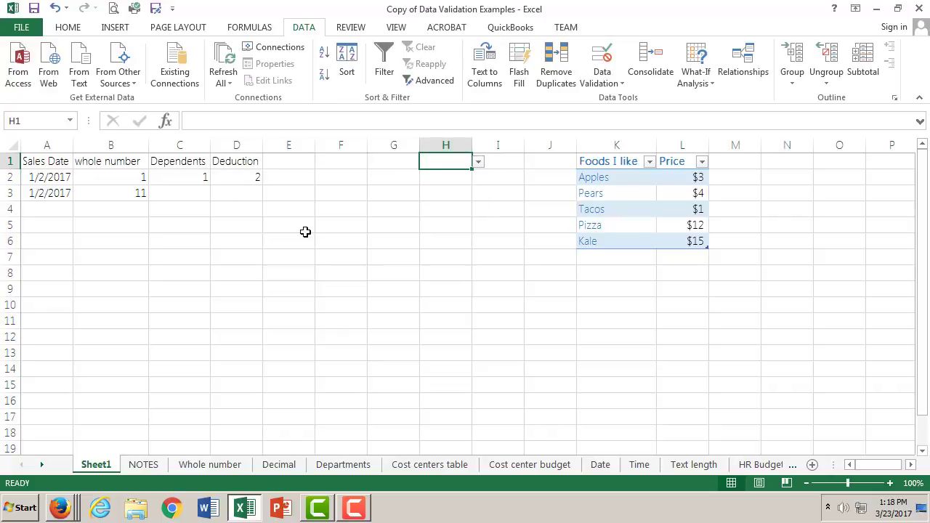
- Enter Foods in cell I1
{"action": "left_click", "coordinate": [411, 238]}
{"action": "left_click", "coordinate": [500, 163]}
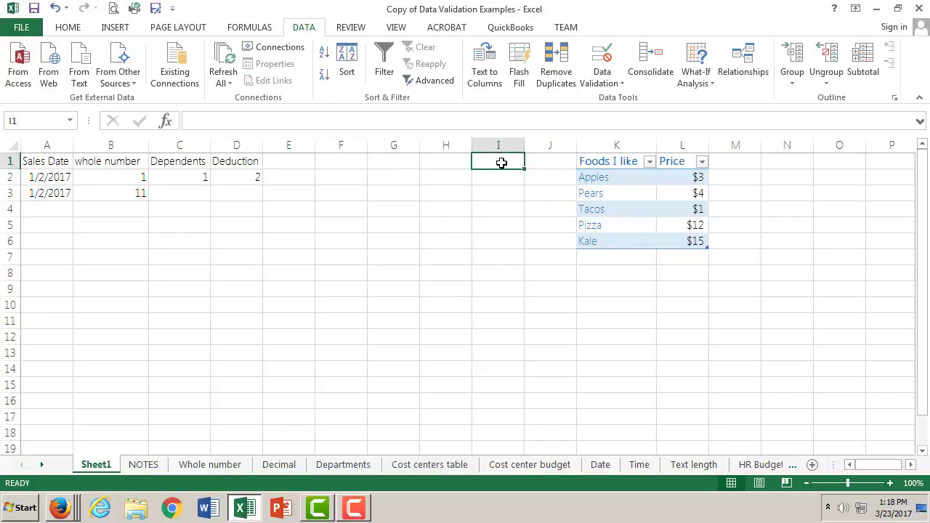
{"action": "double_click", "coordinate": [499, 161]}
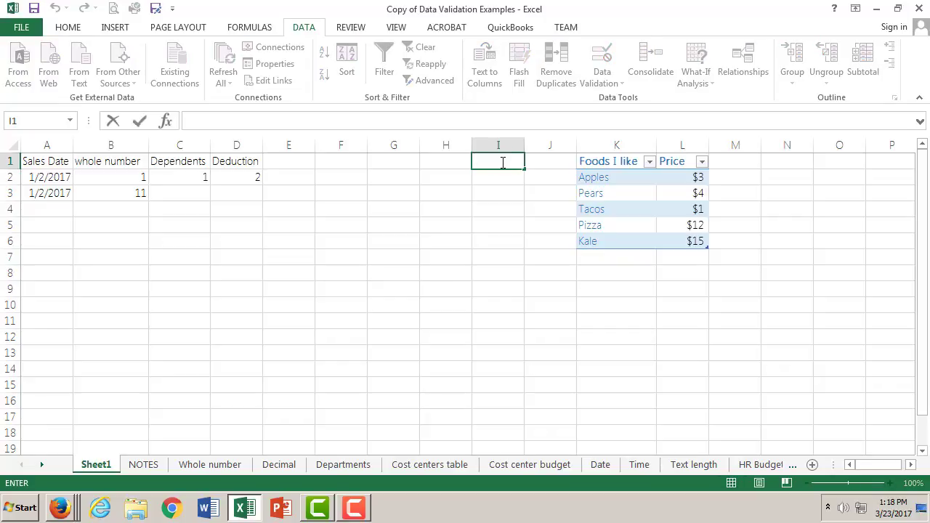
{"action": "type", "text": "Foods"}
{"action": "key", "text": "Return"}
- Restrict cell I1 to a list sourced from the food names in =$K$2:$K$6 and choose Kale from its drop-down
{"action": "left_click", "coordinate": [512, 160]}
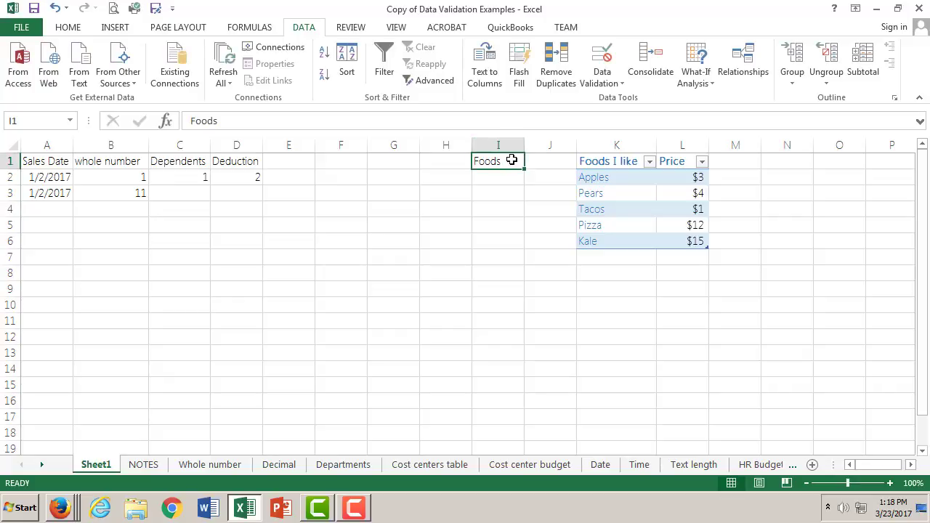
{"action": "left_click", "coordinate": [610, 87]}
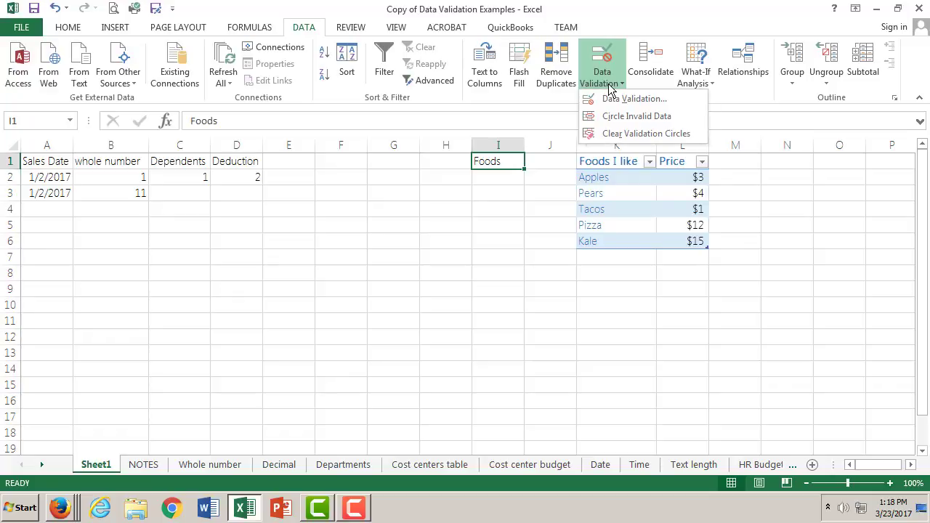
{"action": "left_click", "coordinate": [619, 100]}
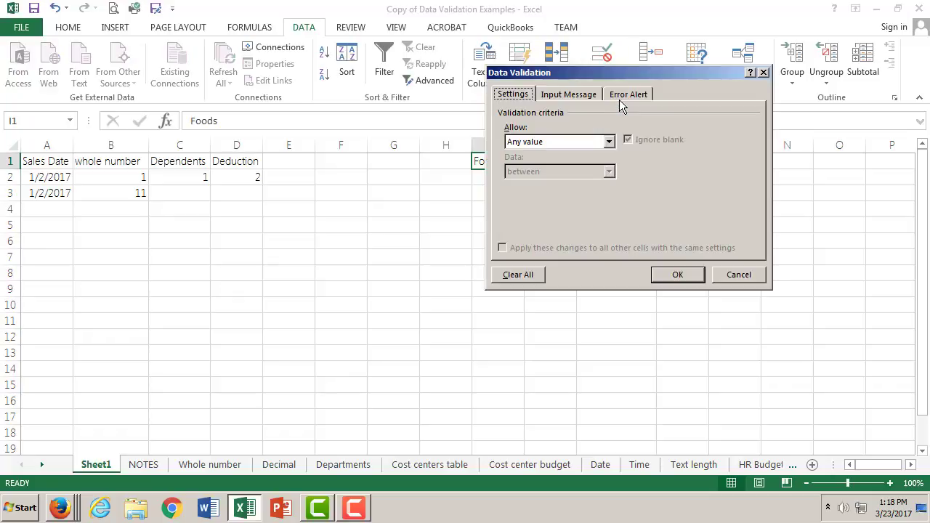
{"action": "left_click", "coordinate": [610, 142]}
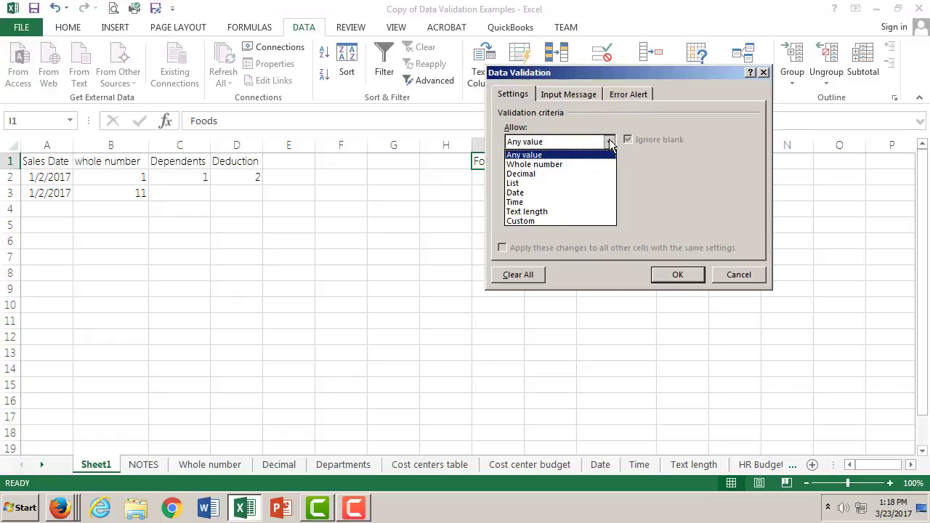
{"action": "left_click", "coordinate": [565, 184]}
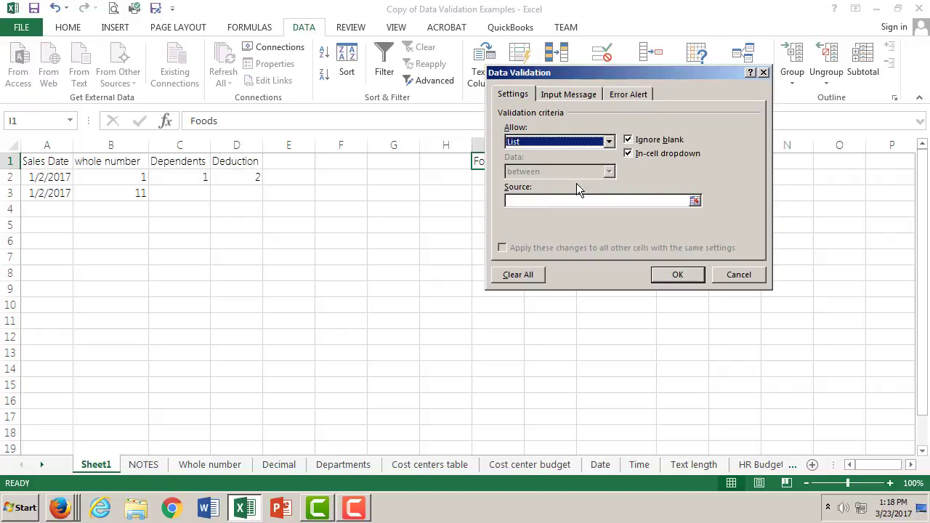
{"action": "left_click", "coordinate": [695, 201]}
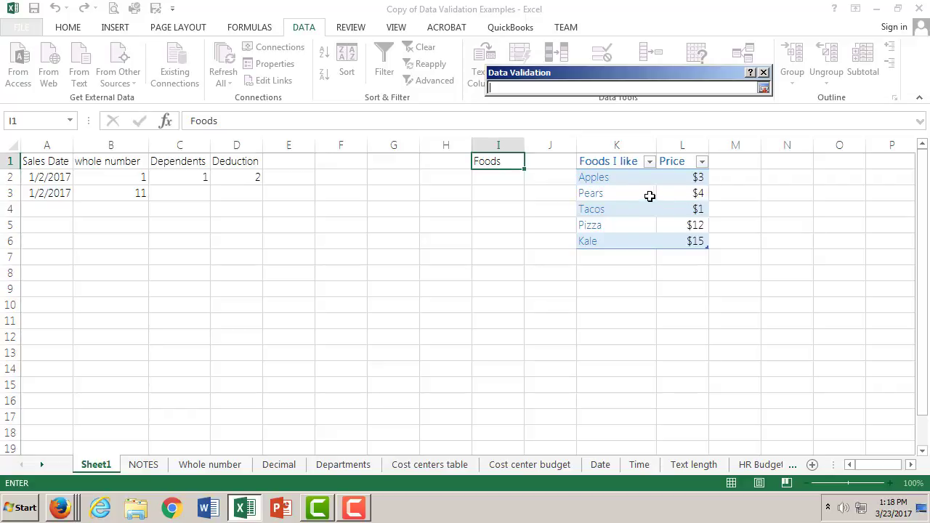
{"action": "left_click", "coordinate": [614, 180]}
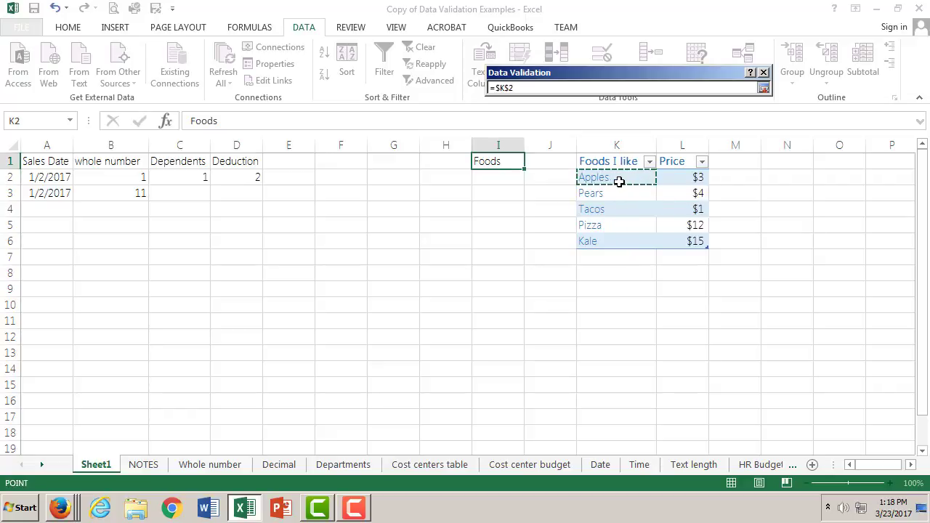
{"action": "left_click", "coordinate": [609, 239], "text": "shift"}
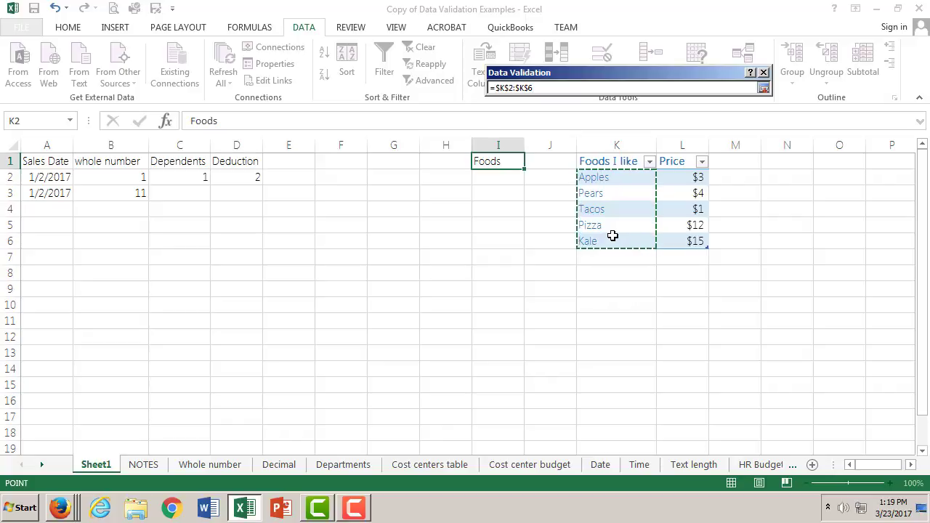
{"action": "left_click", "coordinate": [765, 87]}
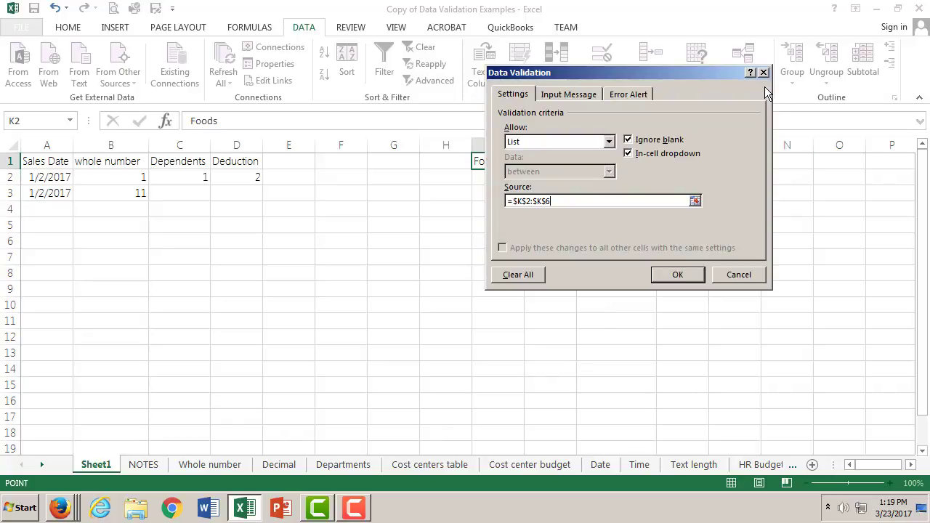
{"action": "left_click", "coordinate": [677, 275]}
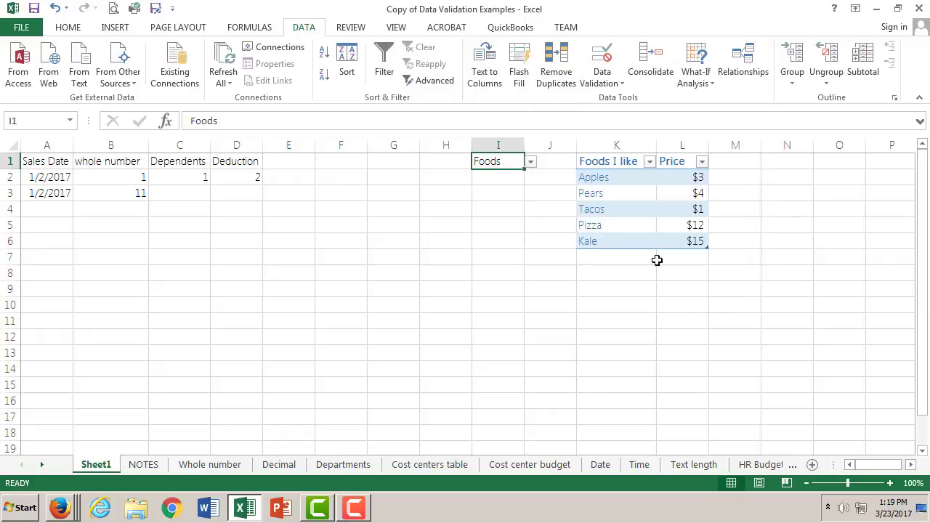
{"action": "left_click", "coordinate": [531, 162]}
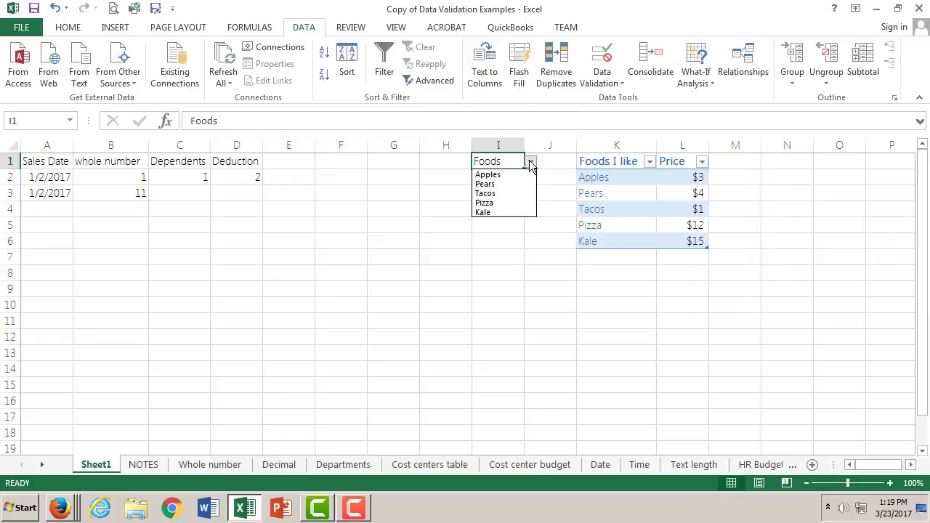
{"action": "left_click", "coordinate": [514, 212]}
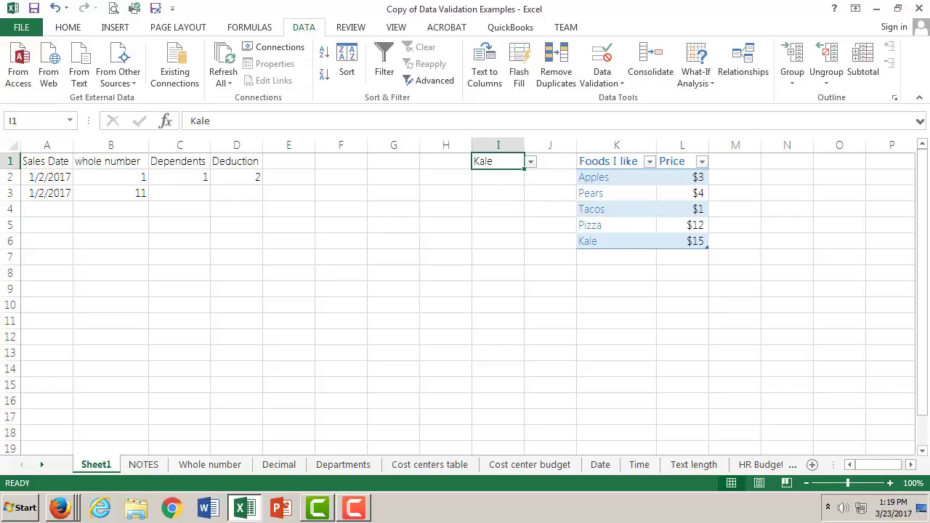
- Look through the validation examples on the Cost centers table, Cost center budget and Date sheets
{"action": "left_click", "coordinate": [440, 468]}
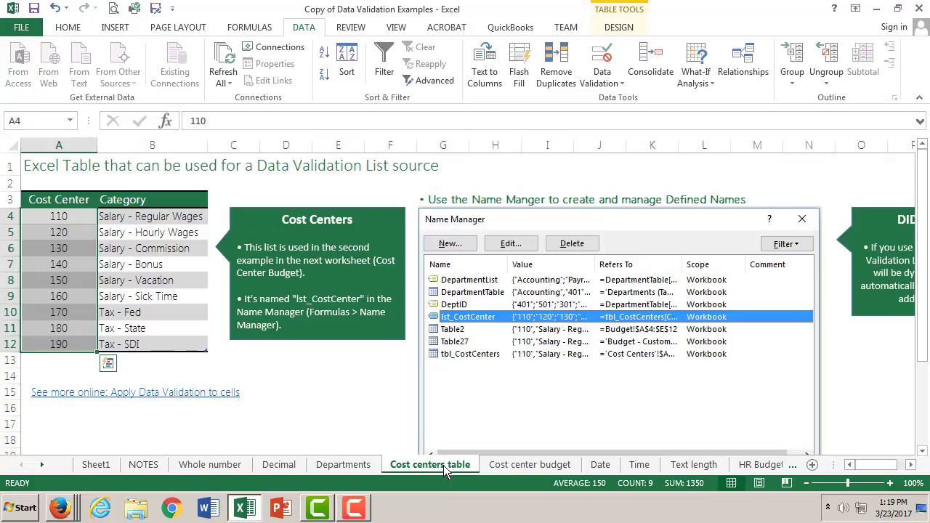
{"action": "left_click", "coordinate": [524, 465]}
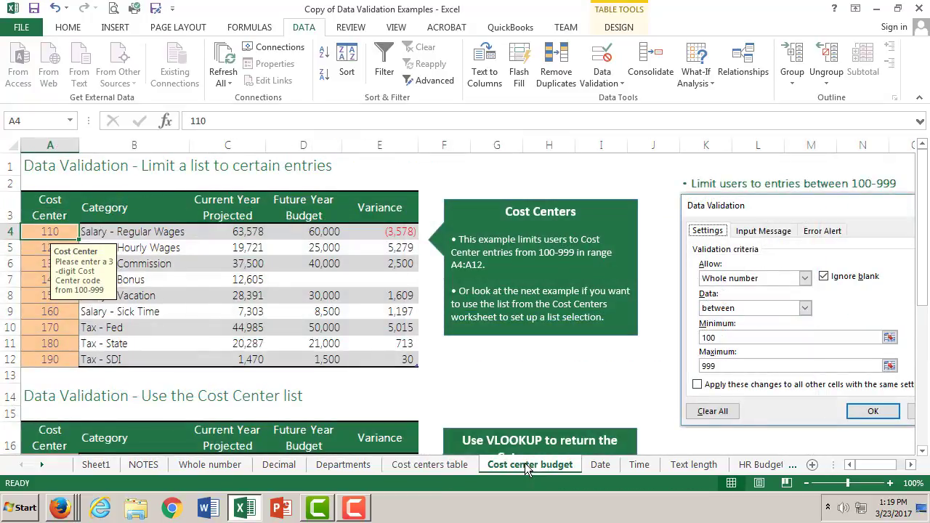
{"action": "left_click", "coordinate": [600, 465]}
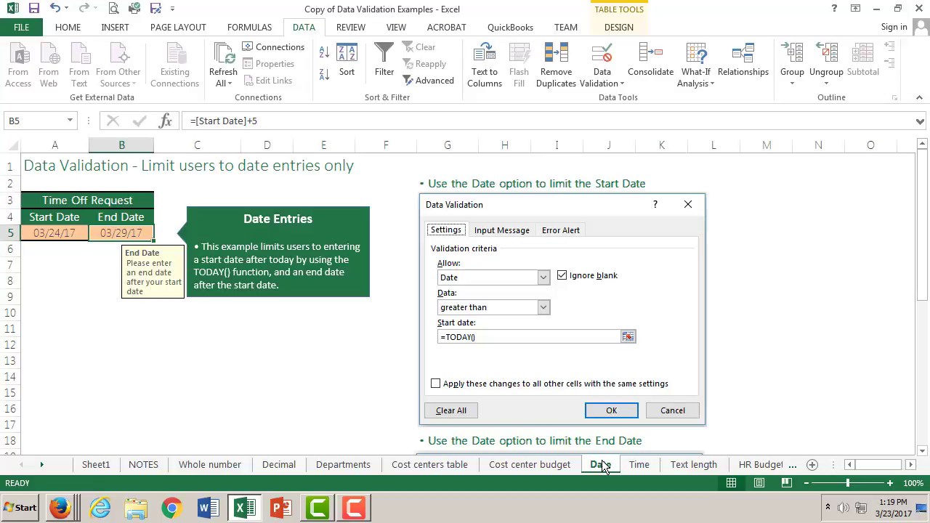
- Examine the validation example on the Time sheet, including its Time Entries note, and return to Sheet1
{"action": "left_click", "coordinate": [638, 467]}
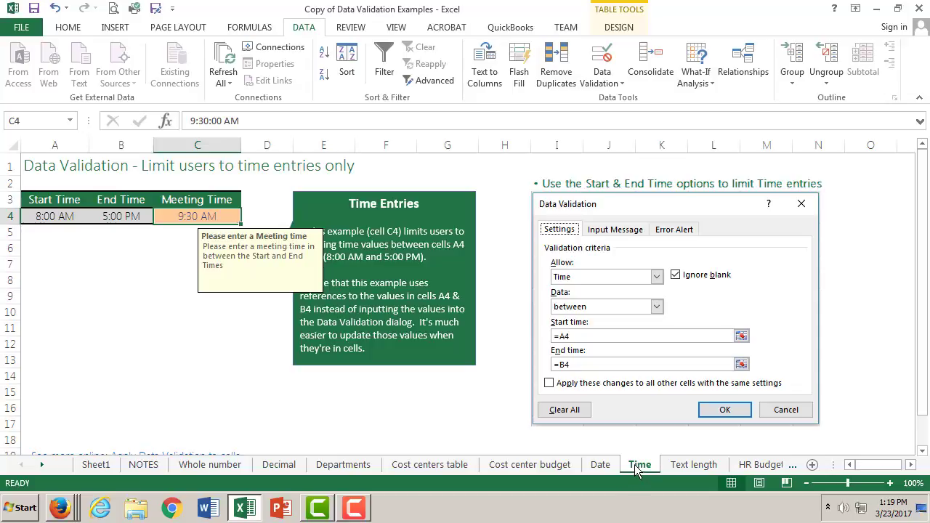
{"action": "left_click", "coordinate": [346, 219]}
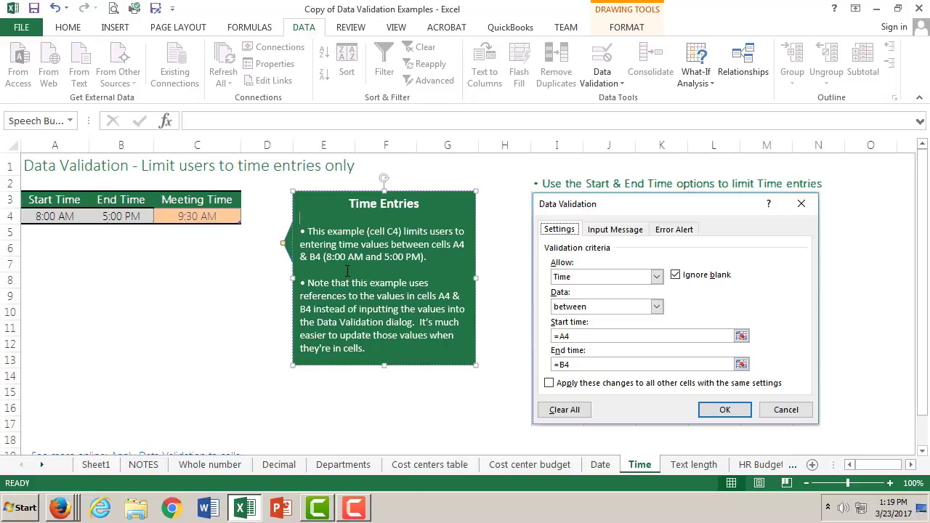
{"action": "left_click", "coordinate": [106, 471]}
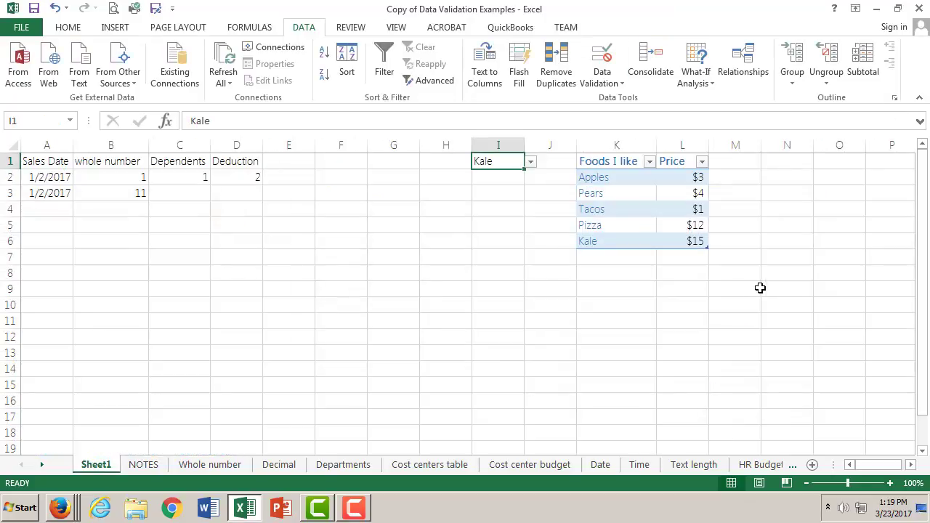
- Apply the Time number format to the empty cell E7 on Sheet1
{"action": "left_click", "coordinate": [287, 259]}
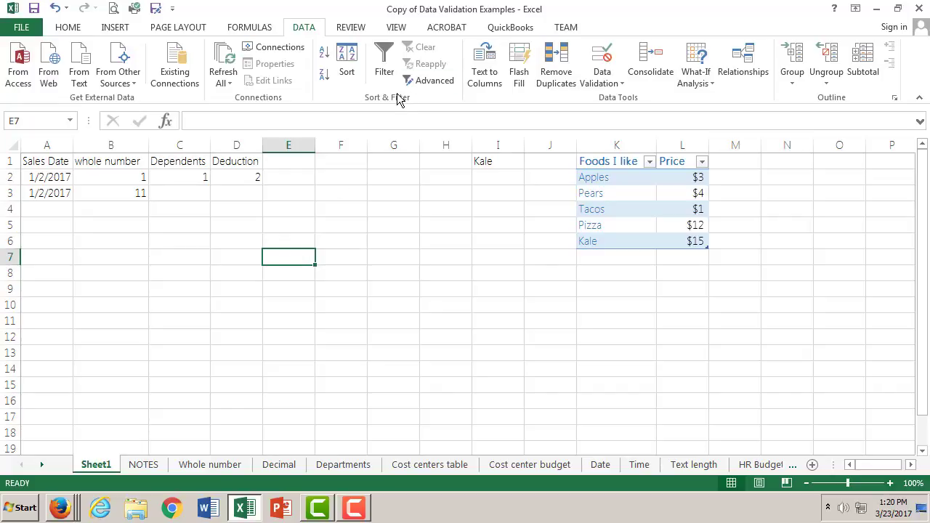
{"action": "left_click", "coordinate": [69, 26]}
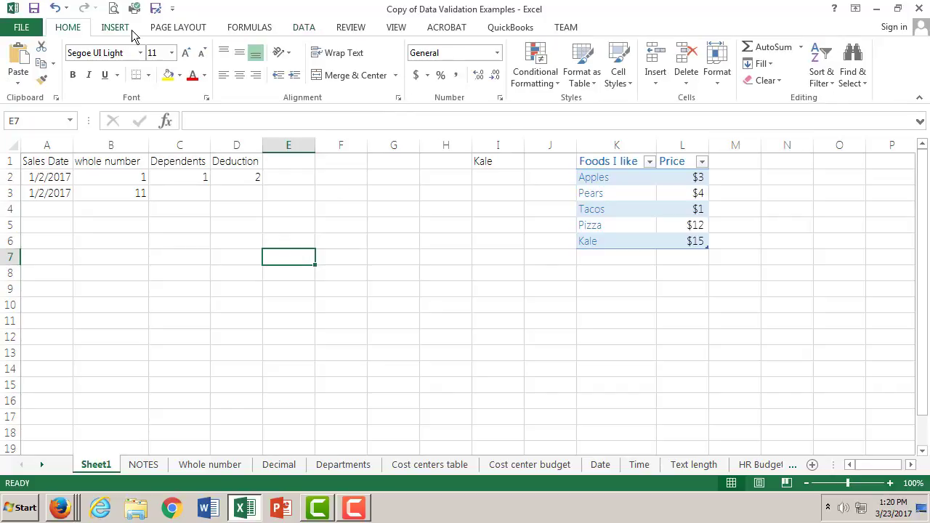
{"action": "left_click", "coordinate": [496, 54]}
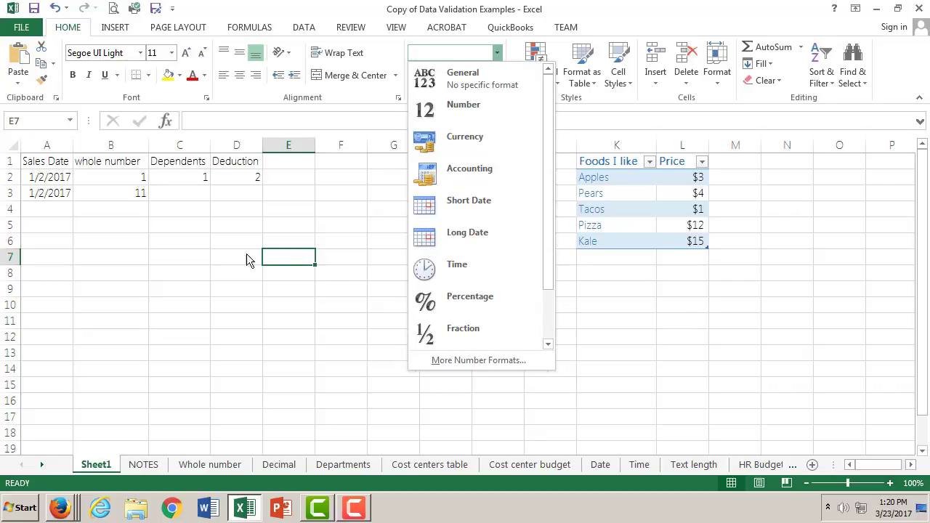
{"action": "left_click", "coordinate": [288, 255]}
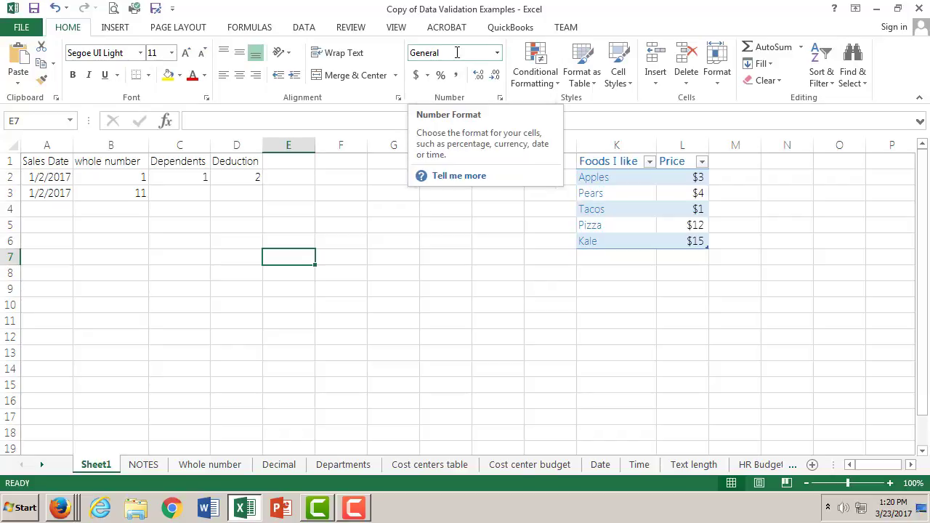
{"action": "left_click", "coordinate": [497, 53]}
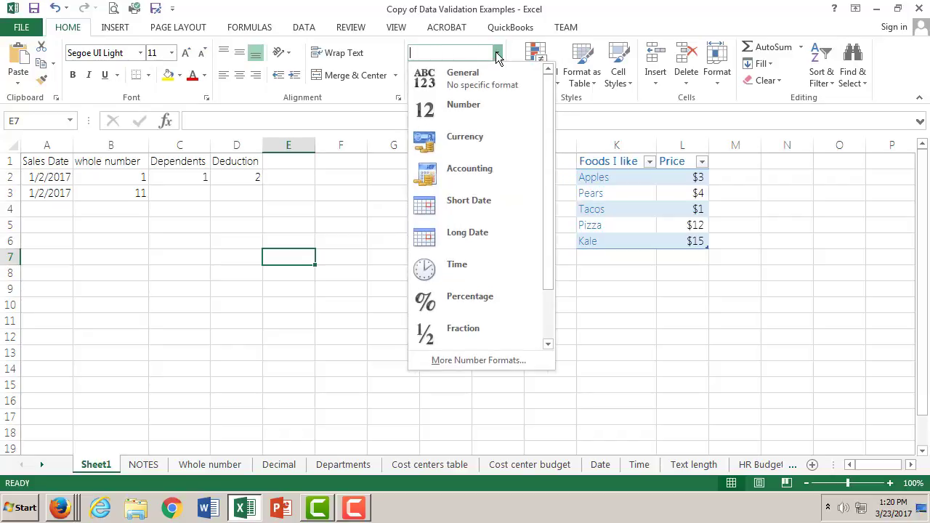
{"action": "left_click", "coordinate": [471, 272]}
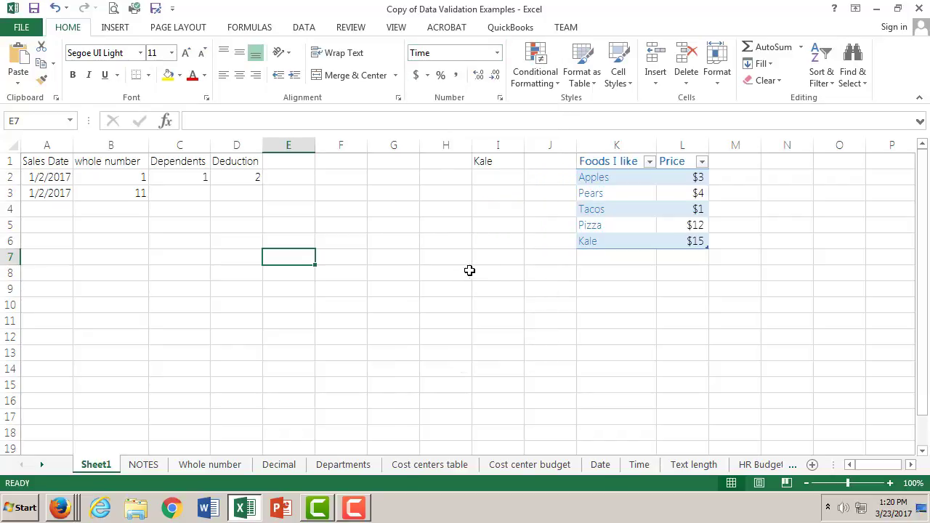
- Enter 11:30 am in cell E7
{"action": "double_click", "coordinate": [307, 263]}
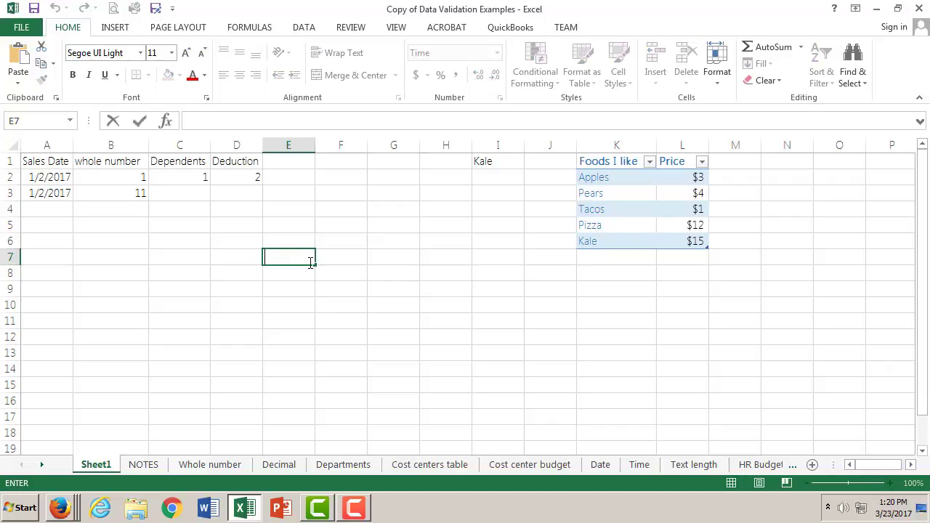
{"action": "type", "text": "11:30 am"}
{"action": "left_click", "coordinate": [344, 257]}
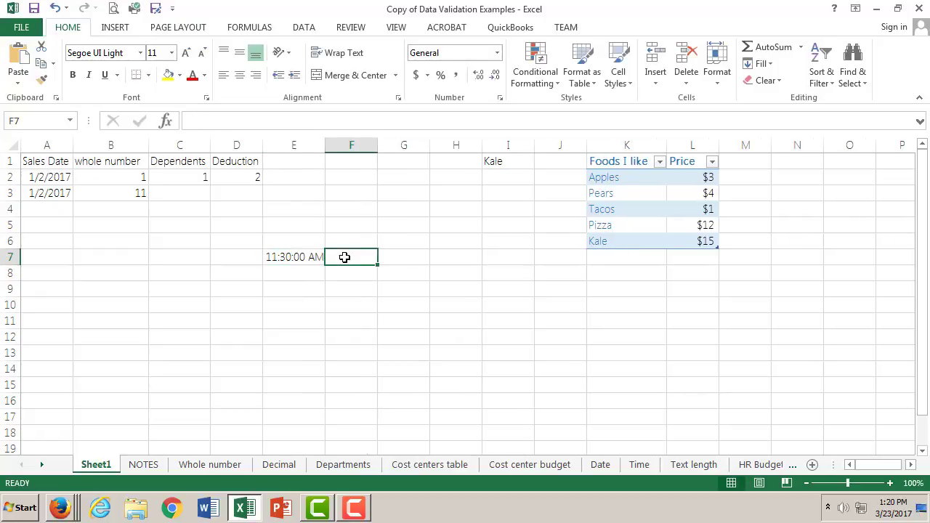
- Inspect the time stored in cell E7 in the cell and formula bar, and reapply its Time format
{"action": "left_click", "coordinate": [311, 257]}
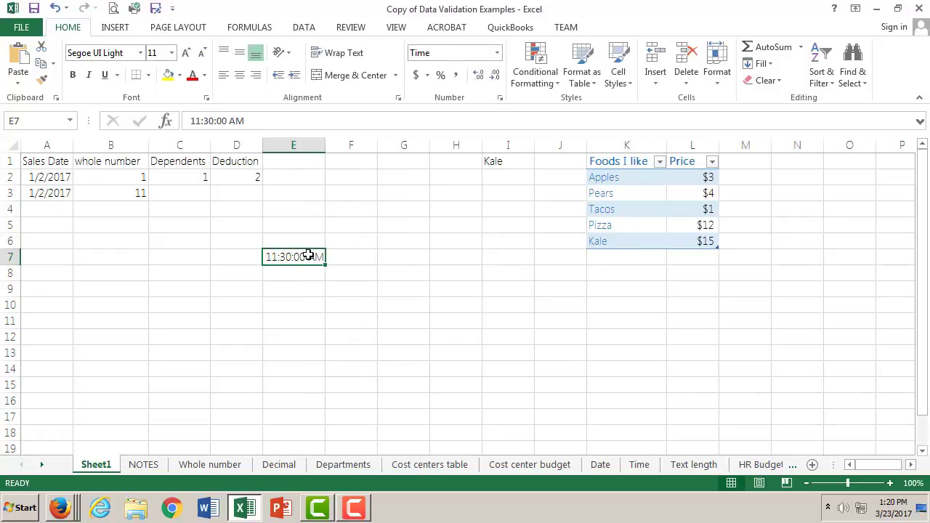
{"action": "double_click", "coordinate": [309, 257]}
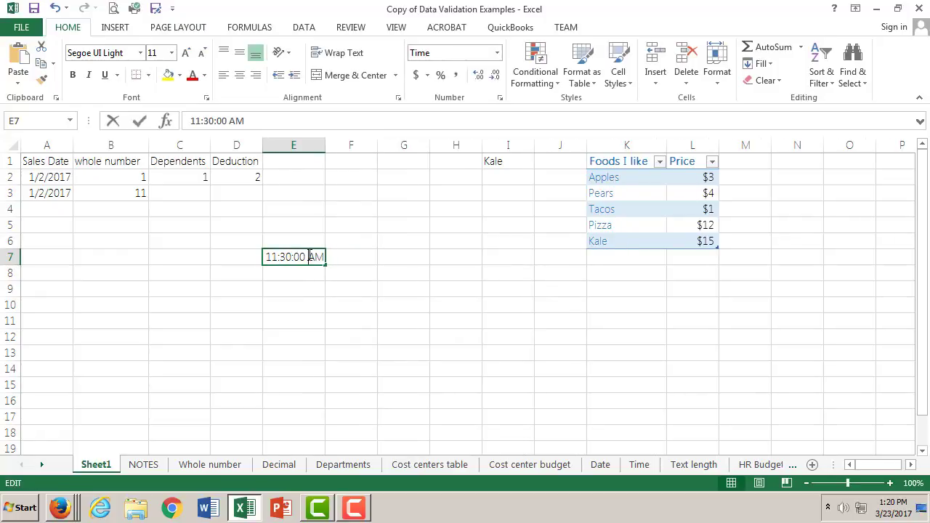
{"action": "left_click", "coordinate": [363, 254]}
{"action": "left_click", "coordinate": [314, 259]}
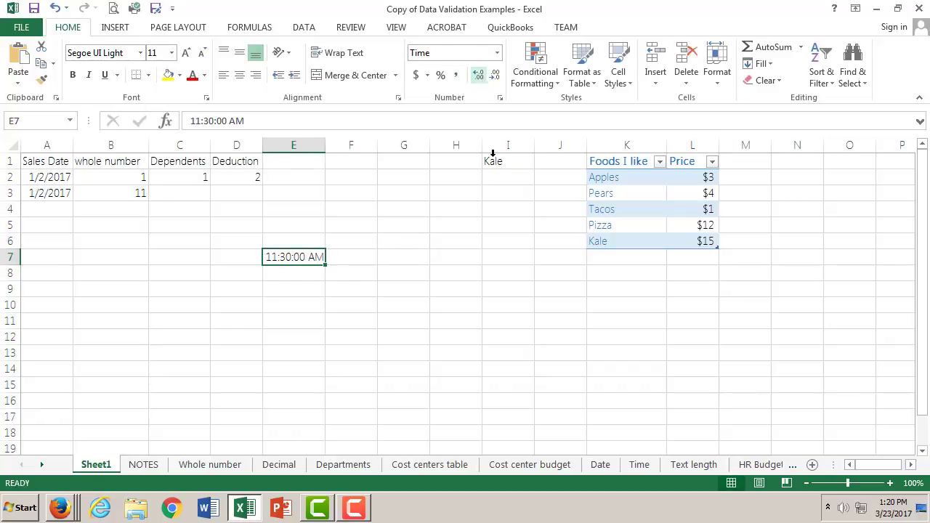
{"action": "double_click", "coordinate": [309, 255]}
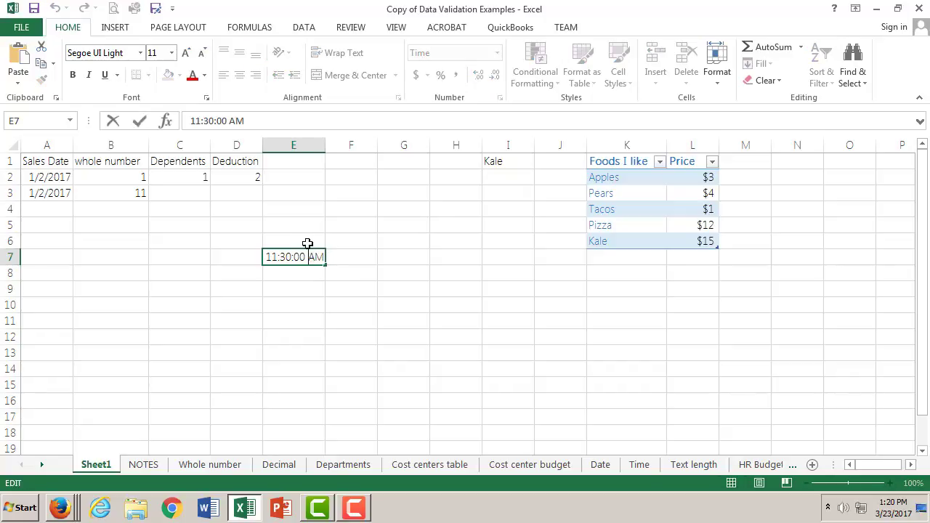
{"action": "left_click", "coordinate": [226, 121]}
{"action": "left_click", "coordinate": [347, 257]}
{"action": "left_click", "coordinate": [304, 254]}
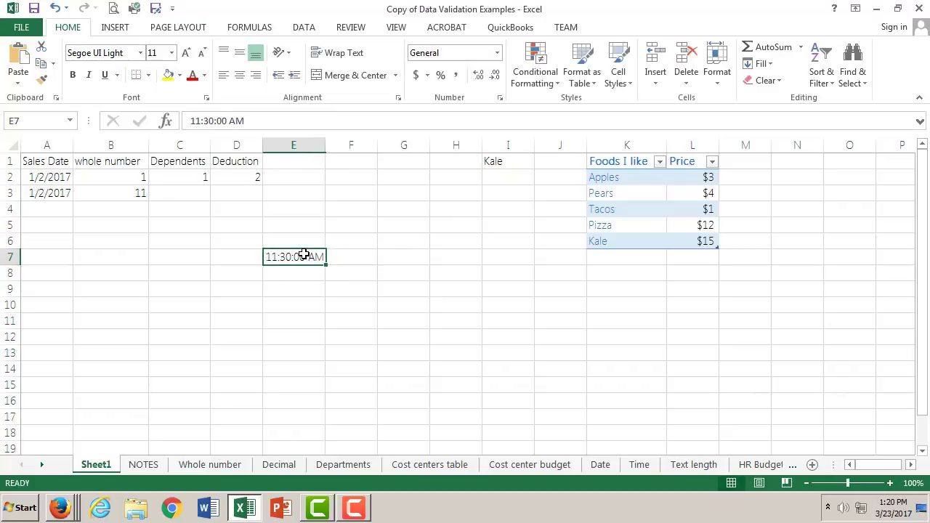
{"action": "left_click", "coordinate": [496, 52]}
{"action": "left_click", "coordinate": [441, 271]}
- Enter 01:30 in cell F7 beside the first time
{"action": "left_click", "coordinate": [345, 256]}
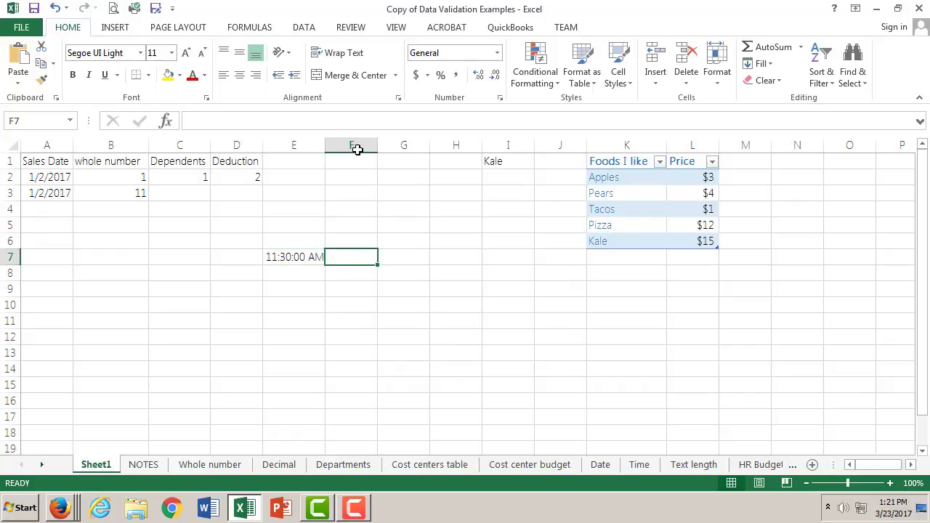
{"action": "double_click", "coordinate": [360, 259]}
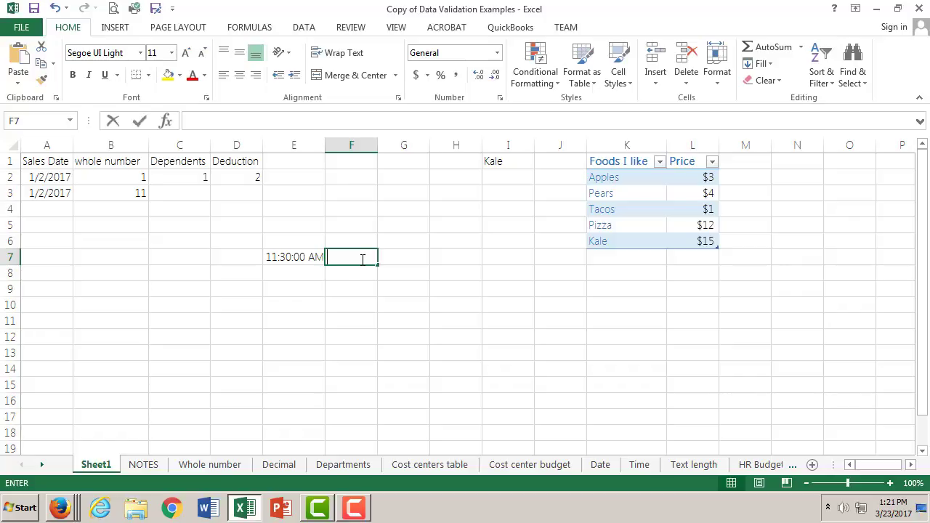
{"action": "left_click", "coordinate": [218, 124]}
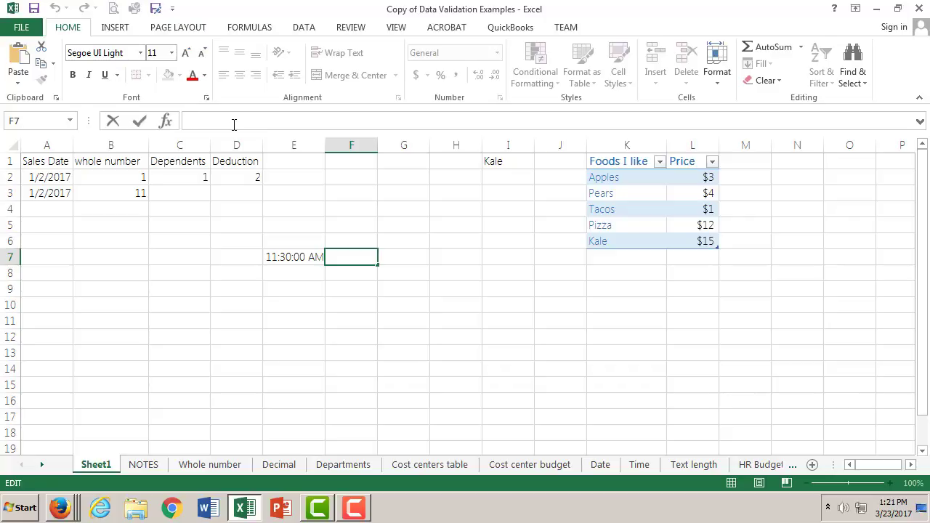
{"action": "type", "text": "1"}
{"action": "key", "text": "BackSpace"}
{"action": "type", "text": "01:30"}
{"action": "left_click", "coordinate": [342, 258]}
{"action": "key", "text": "Return"}
- Apply the Time number format to cell F7
{"action": "left_click", "coordinate": [349, 257]}
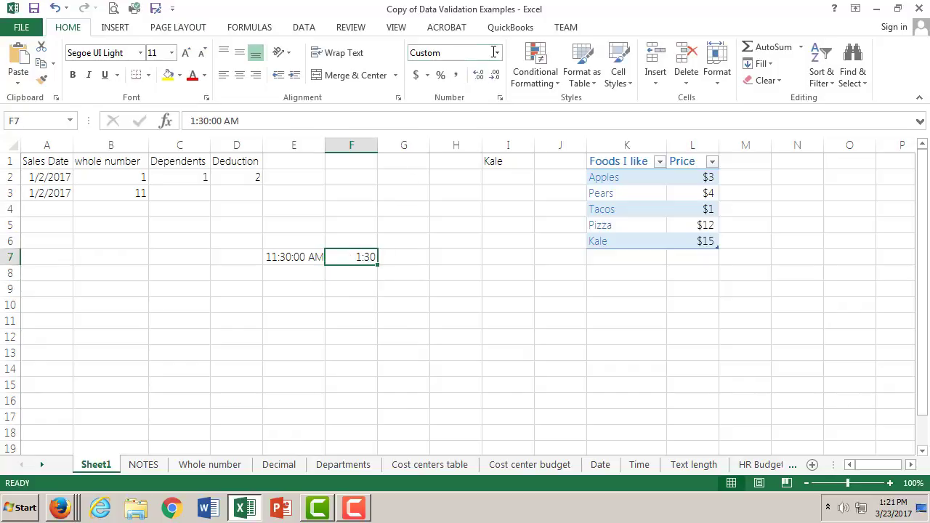
{"action": "left_click", "coordinate": [499, 54]}
{"action": "left_click", "coordinate": [417, 282]}
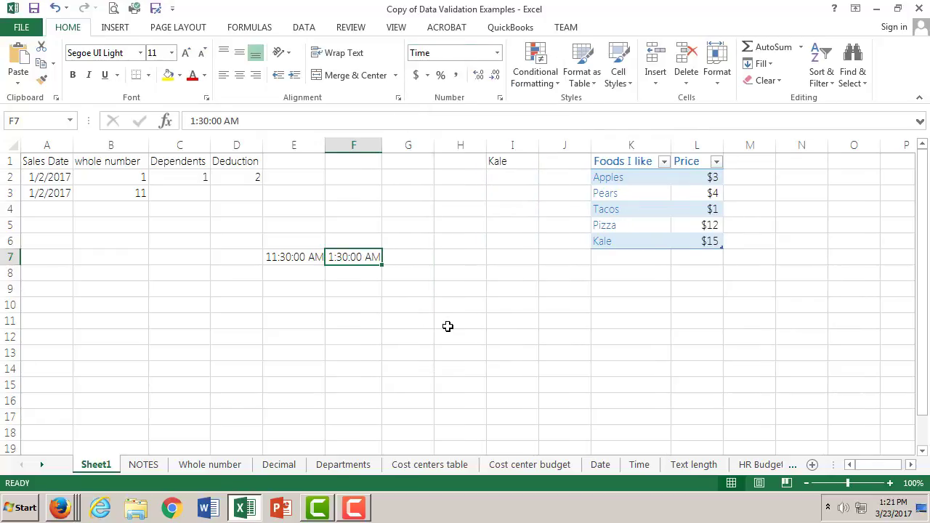
- Change the time in cell F7 to 1:30:00 PM and widen columns E and F
{"action": "double_click", "coordinate": [369, 257]}
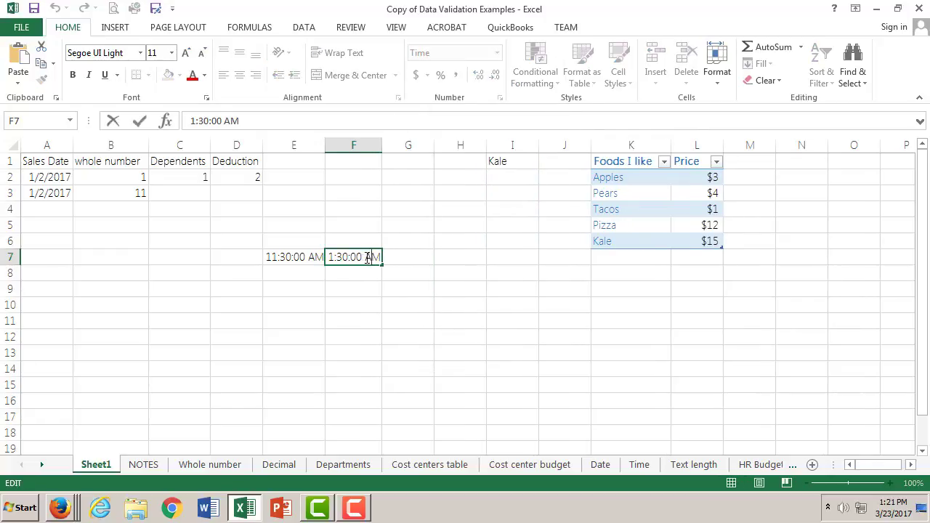
{"action": "left_click_drag", "start_coordinate": [363, 256], "coordinate": [385, 256]}
{"action": "type", "text": "Pm"}
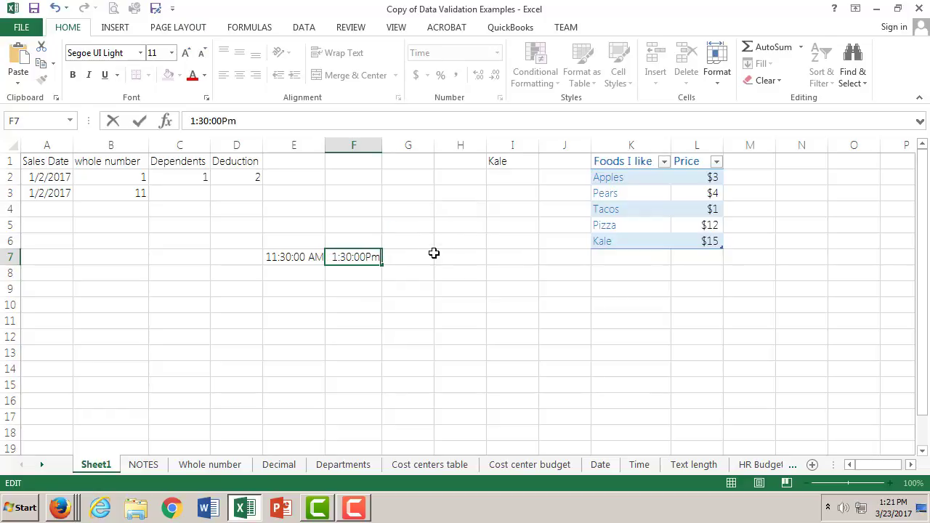
{"action": "left_click", "coordinate": [365, 258]}
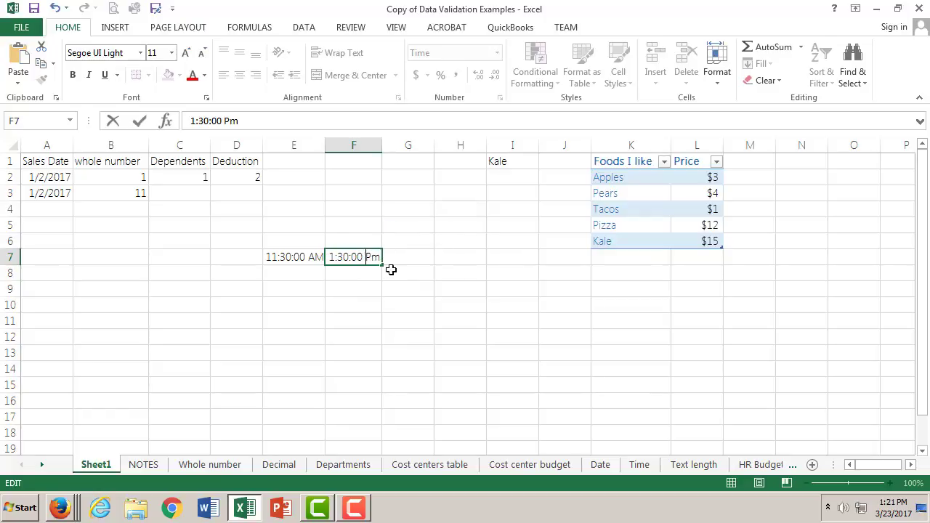
{"action": "key", "text": "Return"}
{"action": "left_click", "coordinate": [374, 257]}
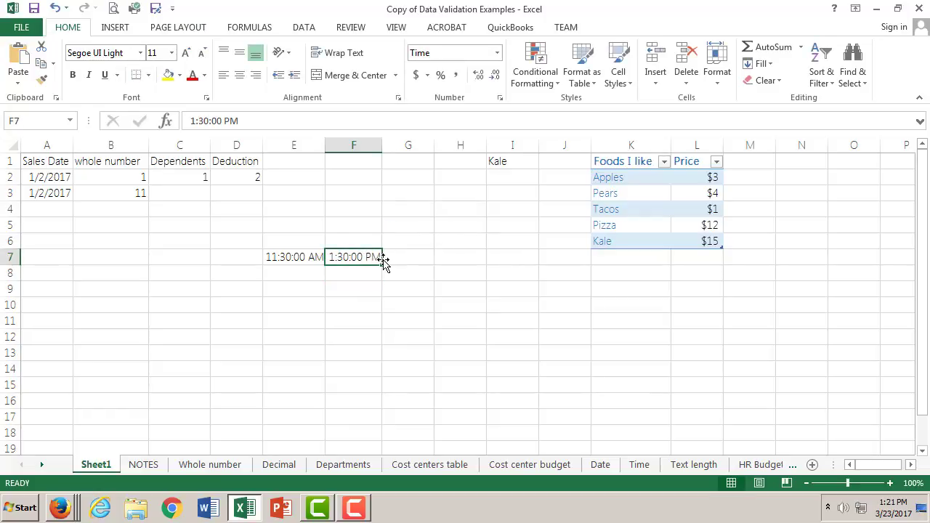
{"action": "left_click_drag", "start_coordinate": [326, 145], "coordinate": [406, 146]}
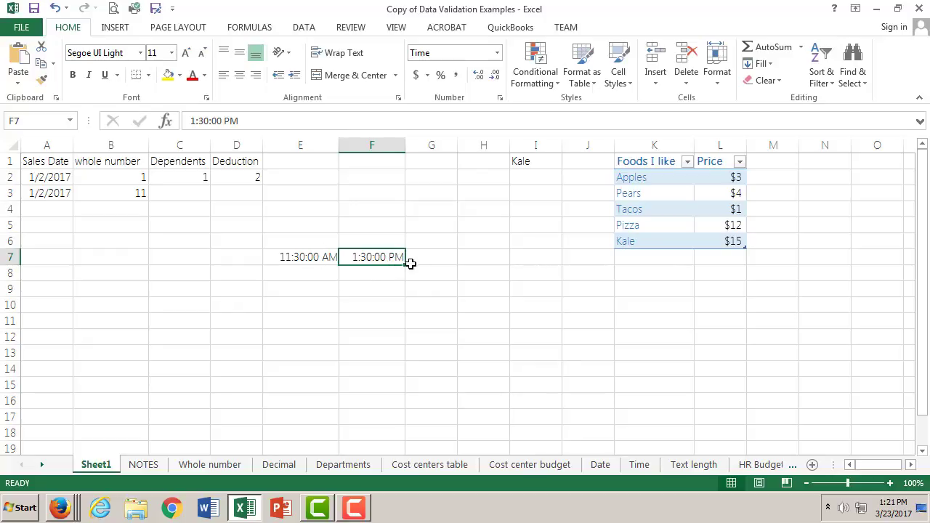
- Enter the heading "make appointment" in cell G6 and widen column G to fit it
{"action": "left_click", "coordinate": [443, 258]}
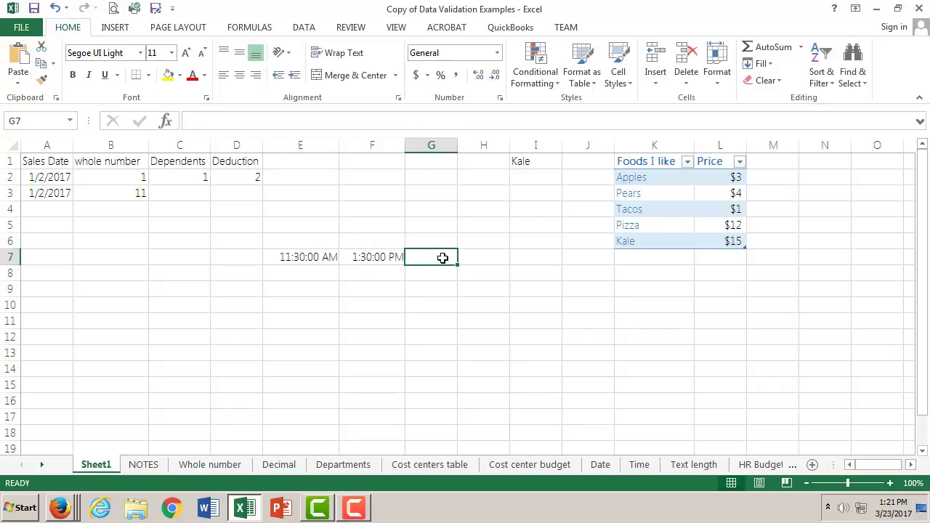
{"action": "double_click", "coordinate": [437, 239]}
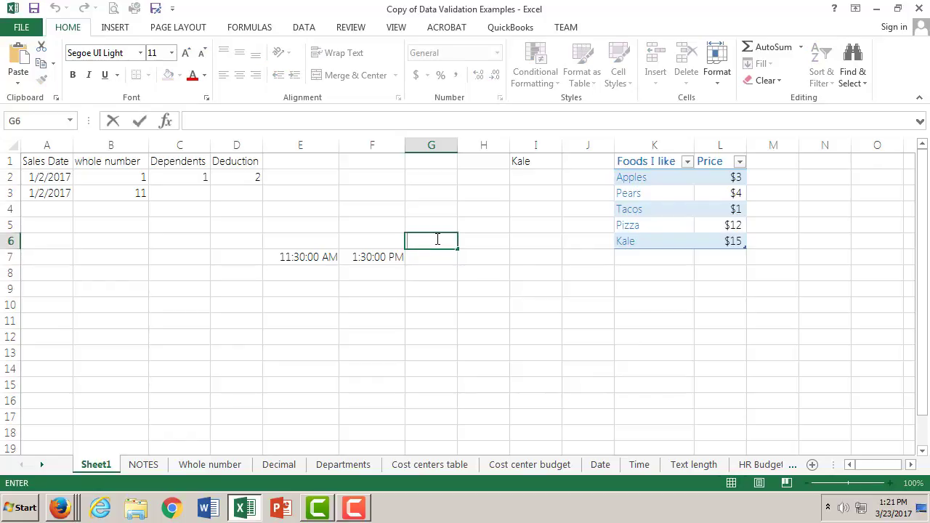
{"action": "type", "text": "make appoint"}
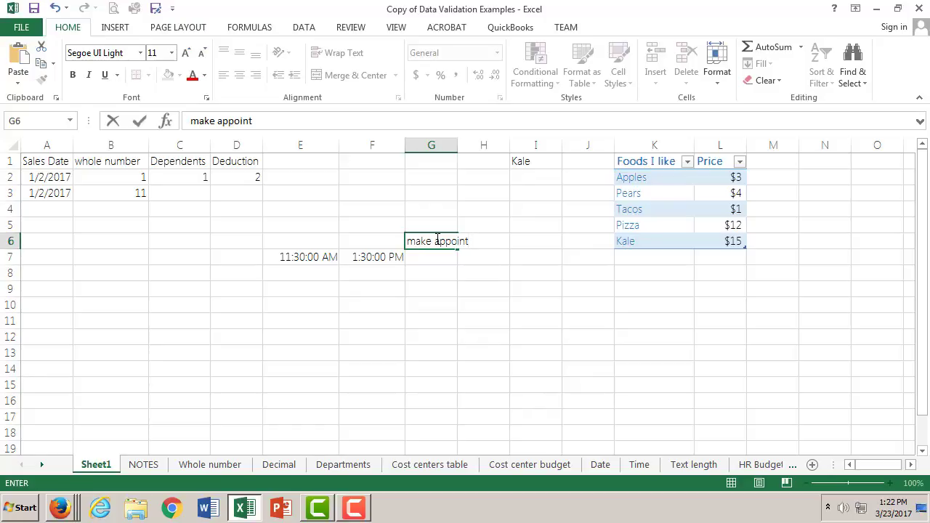
{"action": "type", "text": "ment"}
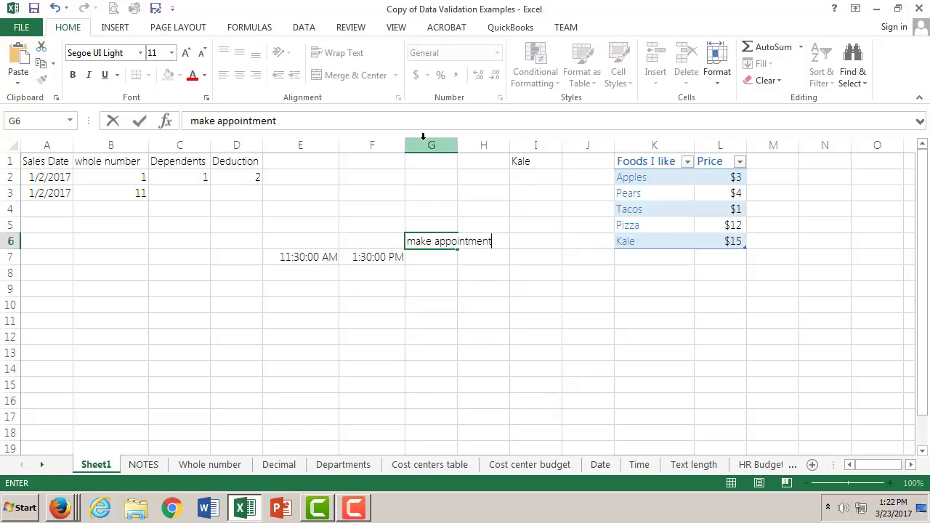
{"action": "left_click", "coordinate": [457, 141]}
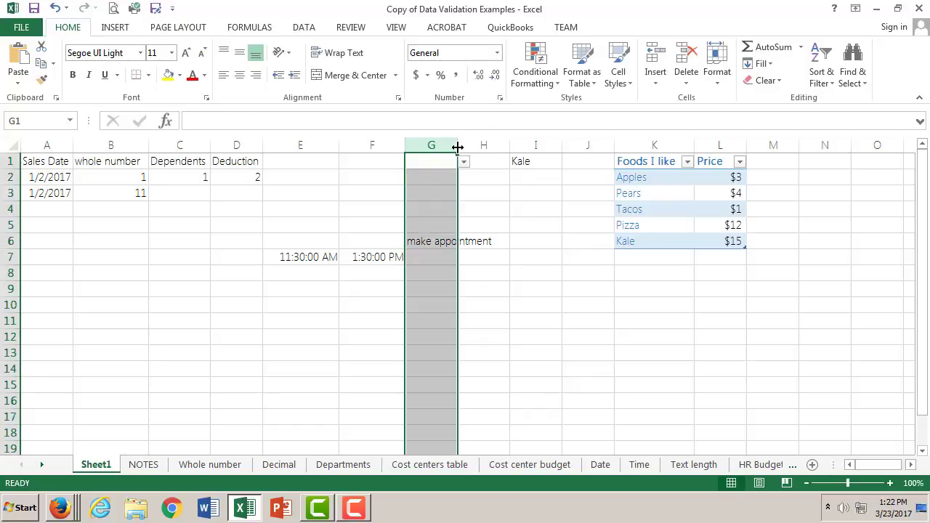
{"action": "left_click_drag", "start_coordinate": [458, 146], "coordinate": [498, 146]}
- Start a data validation rule for cell G7 that allows only Time values
{"action": "left_click", "coordinate": [438, 258]}
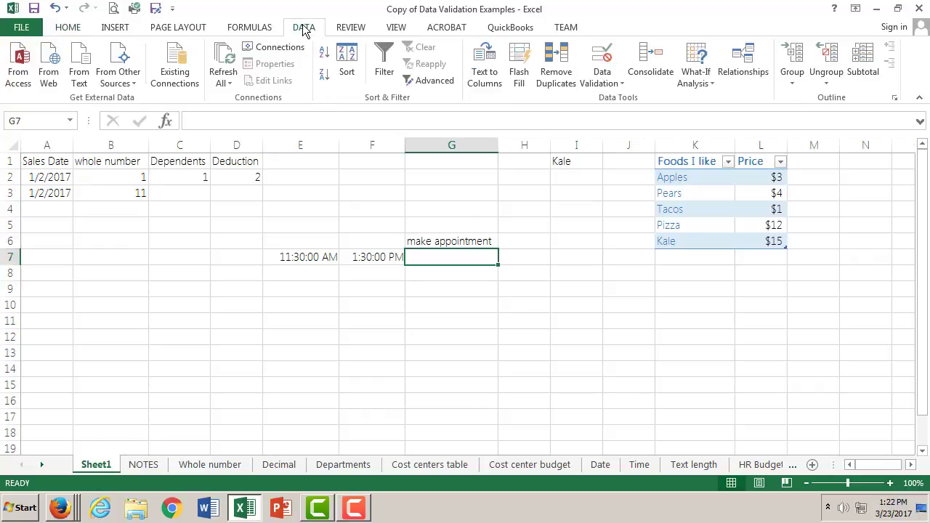
{"action": "left_click", "coordinate": [605, 75]}
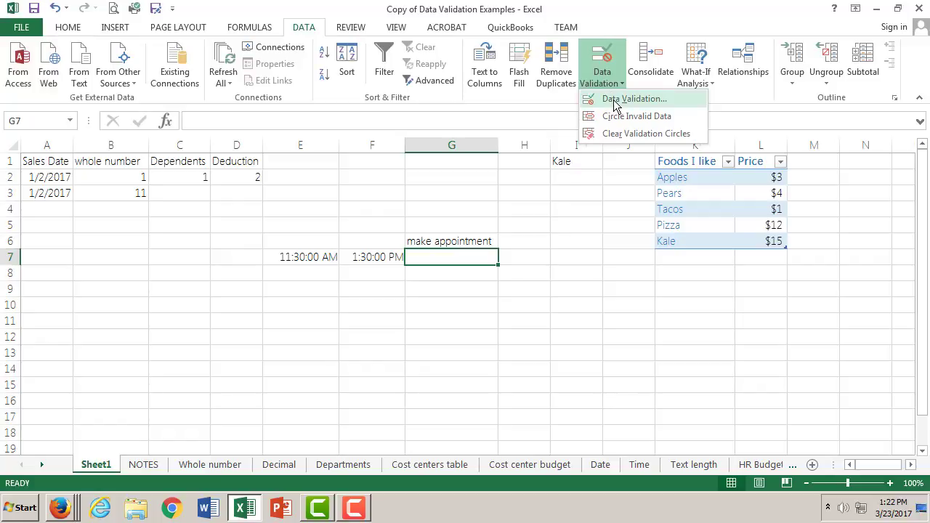
{"action": "left_click", "coordinate": [614, 99]}
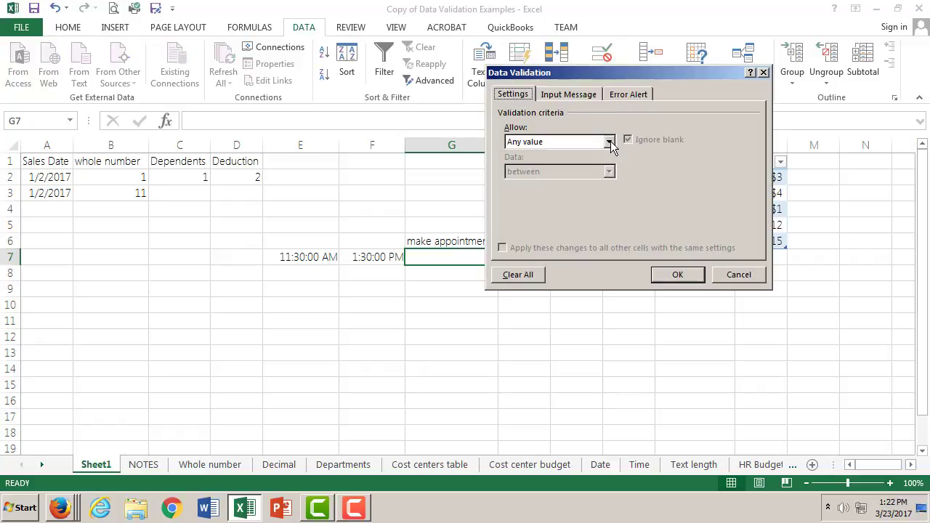
{"action": "left_click", "coordinate": [609, 142]}
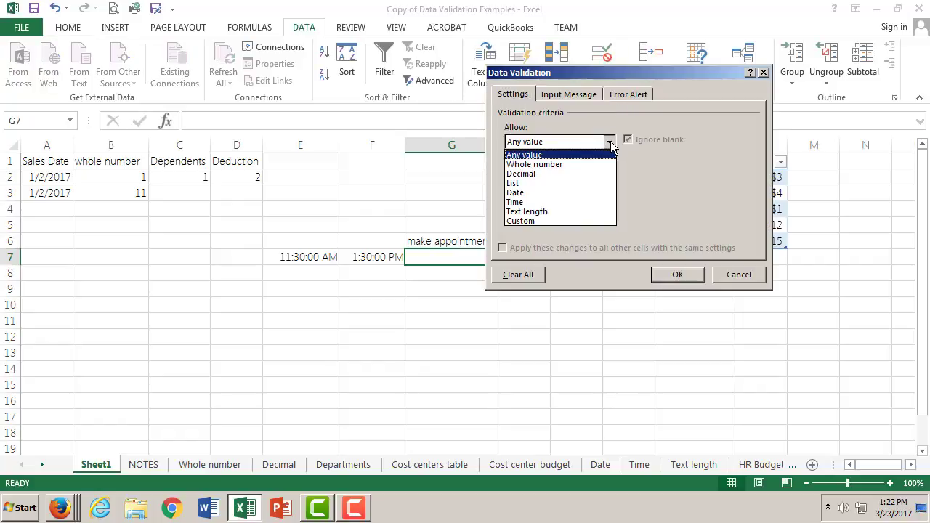
{"action": "left_click", "coordinate": [569, 202]}
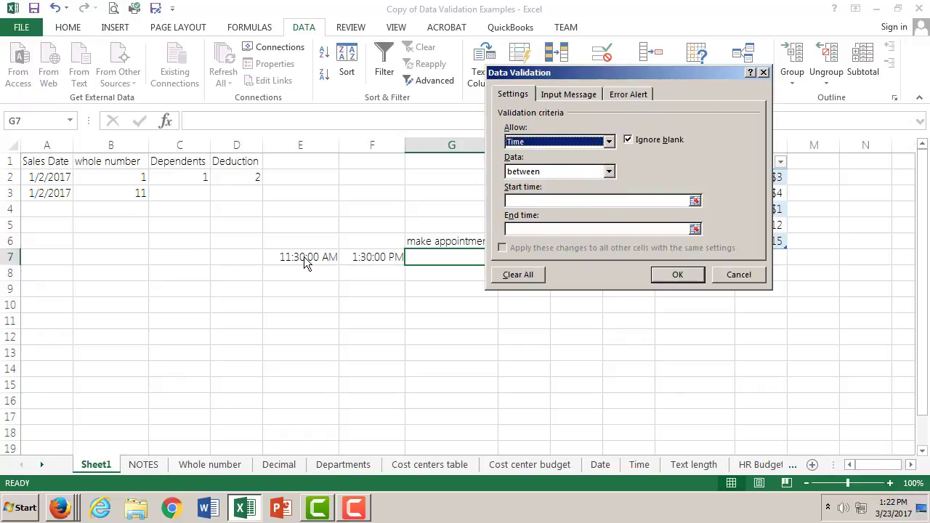
- Reference cell E7 as the rule's start time and cell F7 as its end time
{"action": "left_click", "coordinate": [695, 201]}
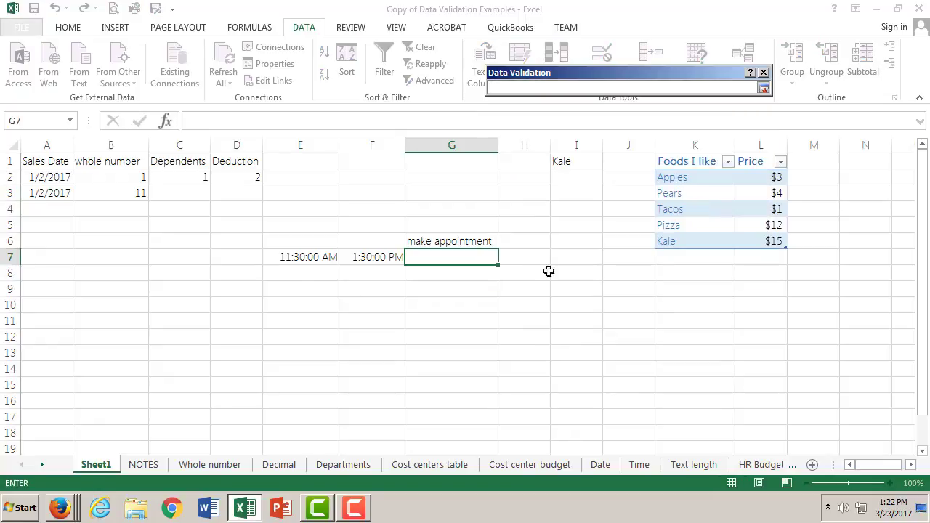
{"action": "left_click", "coordinate": [310, 257]}
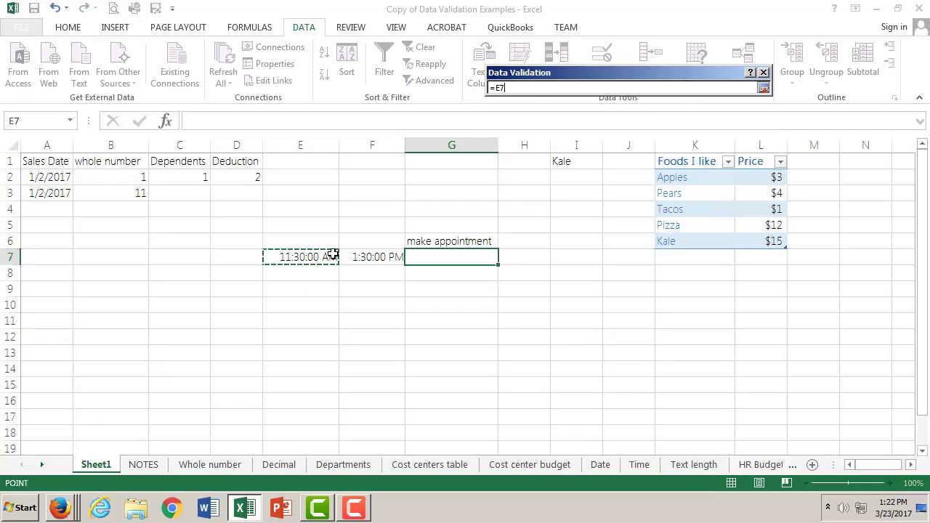
{"action": "left_click", "coordinate": [763, 88]}
{"action": "left_click", "coordinate": [373, 256]}
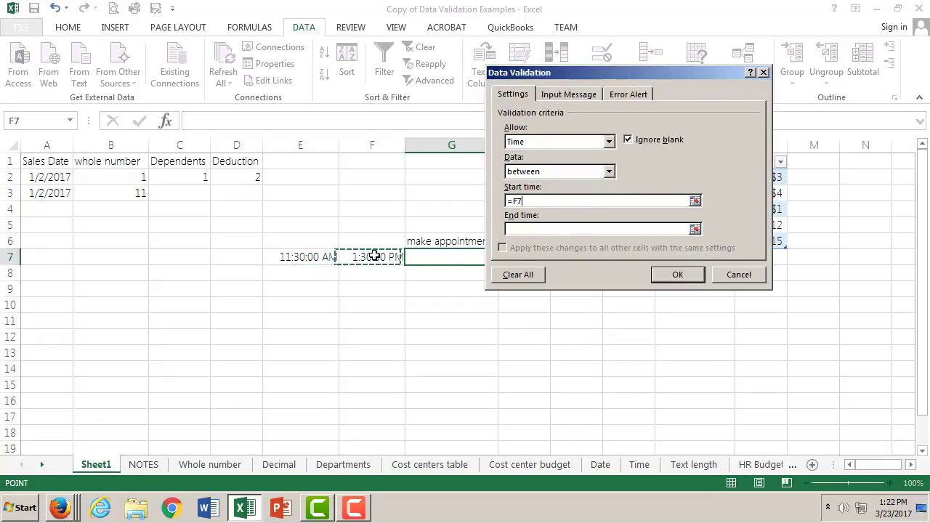
{"action": "left_click", "coordinate": [318, 259]}
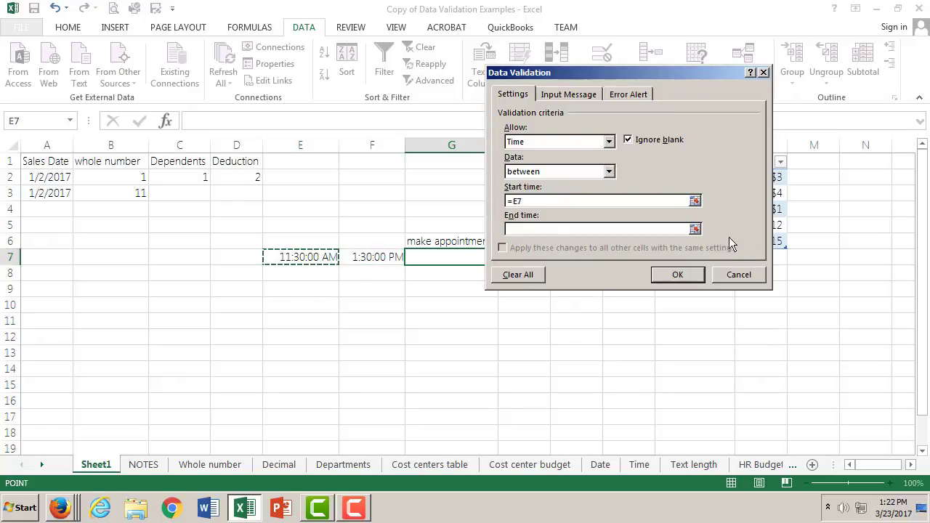
{"action": "left_click", "coordinate": [695, 229]}
{"action": "left_click", "coordinate": [385, 257]}
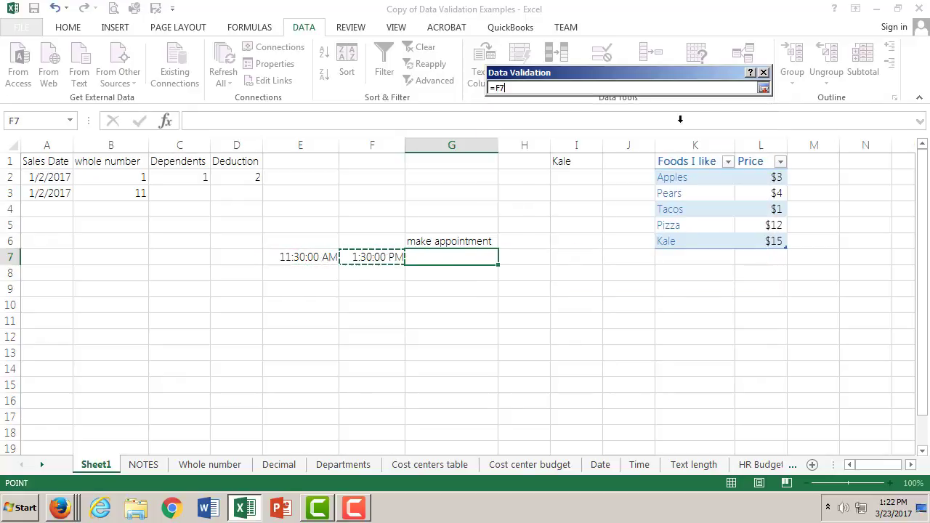
{"action": "left_click", "coordinate": [764, 89]}
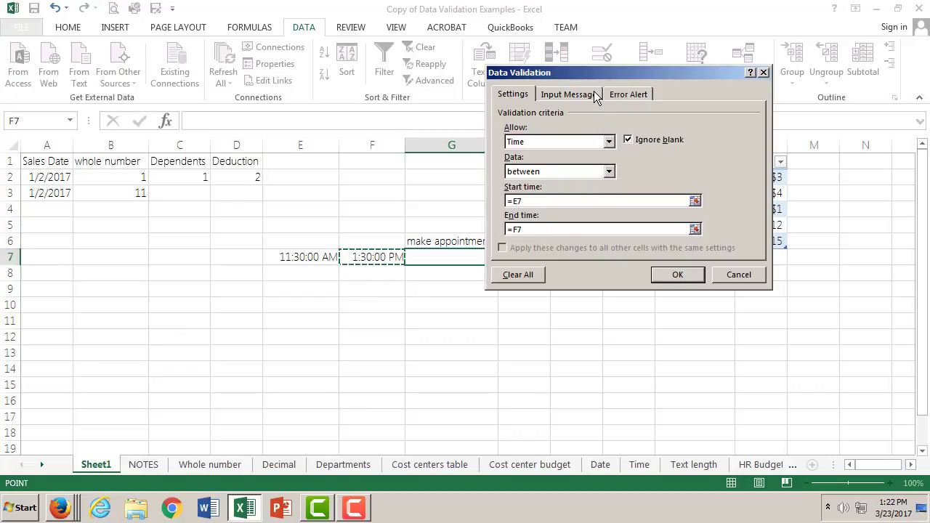
- Enter "Time must be between 11:30 and 1" as the title of the rule's error alert
{"action": "left_click", "coordinate": [613, 97]}
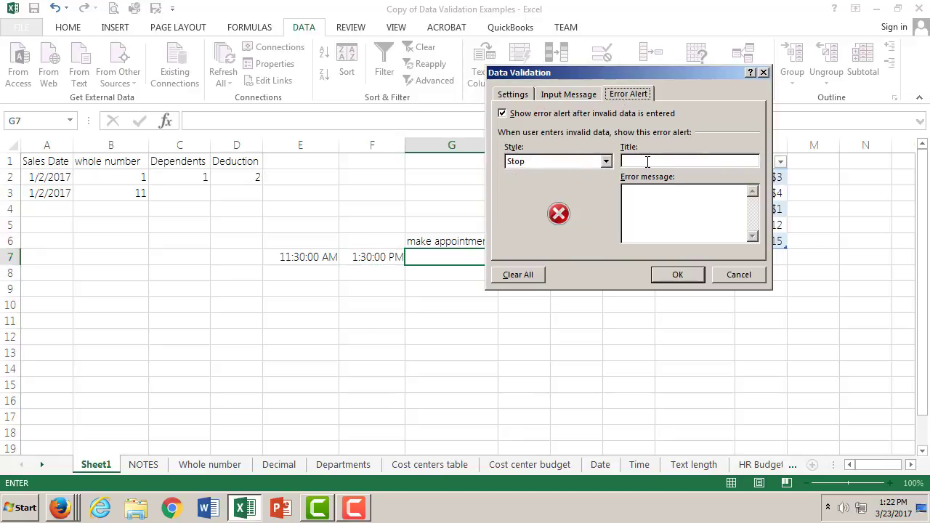
{"action": "left_click", "coordinate": [646, 162]}
{"action": "type", "text": "Time must be "}
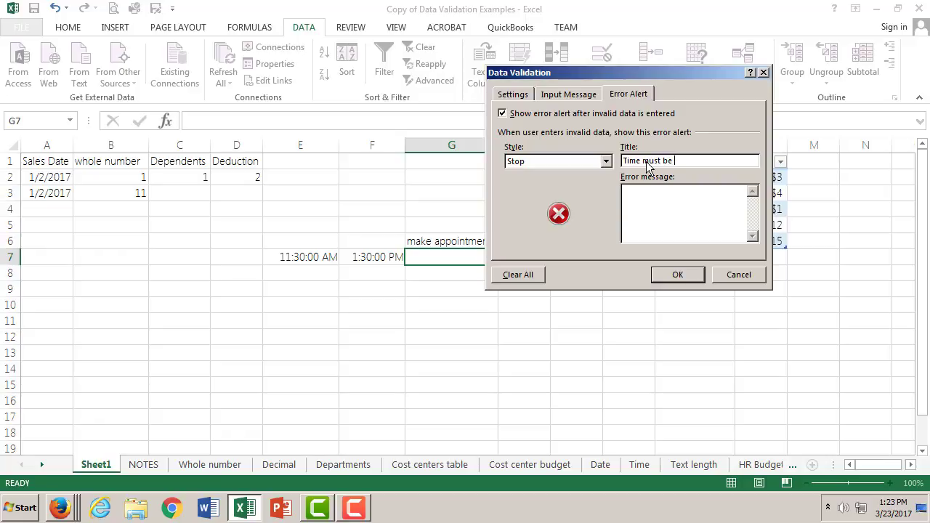
{"action": "type", "text": "be"}
{"action": "type", "text": "tween 11:30 adn"}
{"action": "key", "text": "BackSpace"}
{"action": "key", "text": "BackSpace"}
{"action": "key", "text": "BackSpace"}
{"action": "type", "text": "nd 1"}
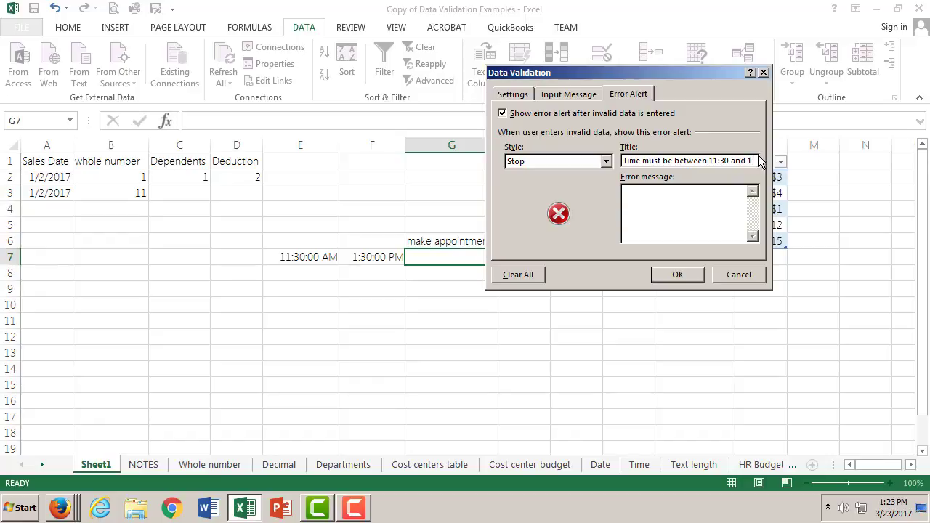
- Move the alert's title text into the error message and complete it as "Time must be between 11:30 and 1:30"
{"action": "left_click_drag", "start_coordinate": [747, 161], "coordinate": [619, 162]}
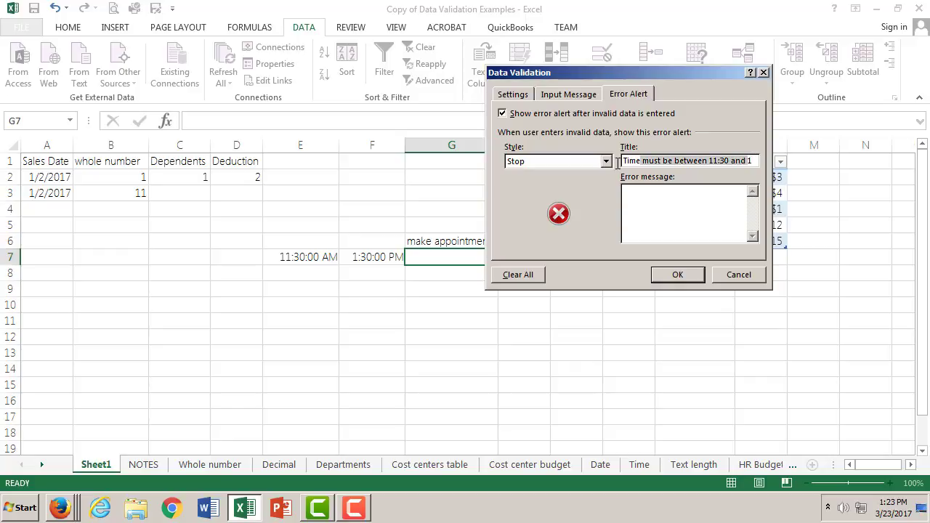
{"action": "left_click_drag", "start_coordinate": [756, 164], "coordinate": [623, 159]}
{"action": "key", "text": "BackSpace"}
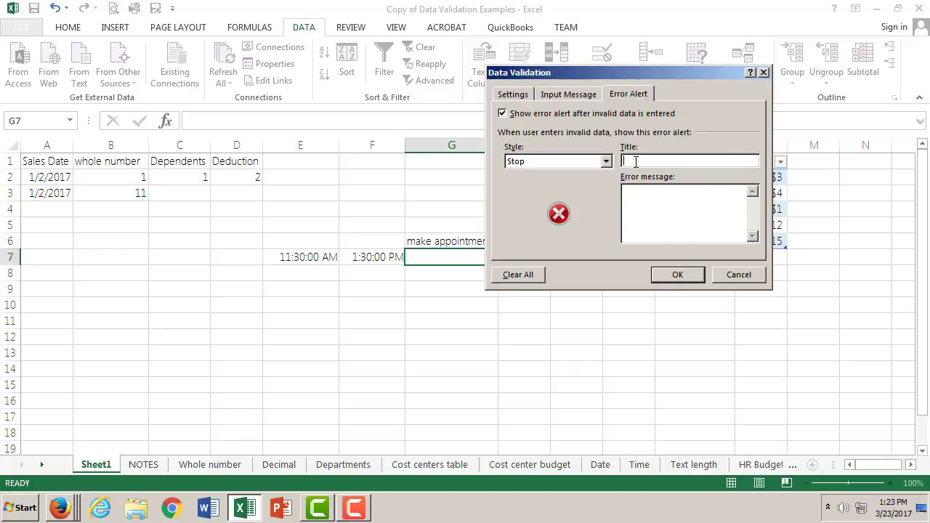
{"action": "left_click", "coordinate": [651, 211]}
{"action": "key", "text": "ctrl+v"}
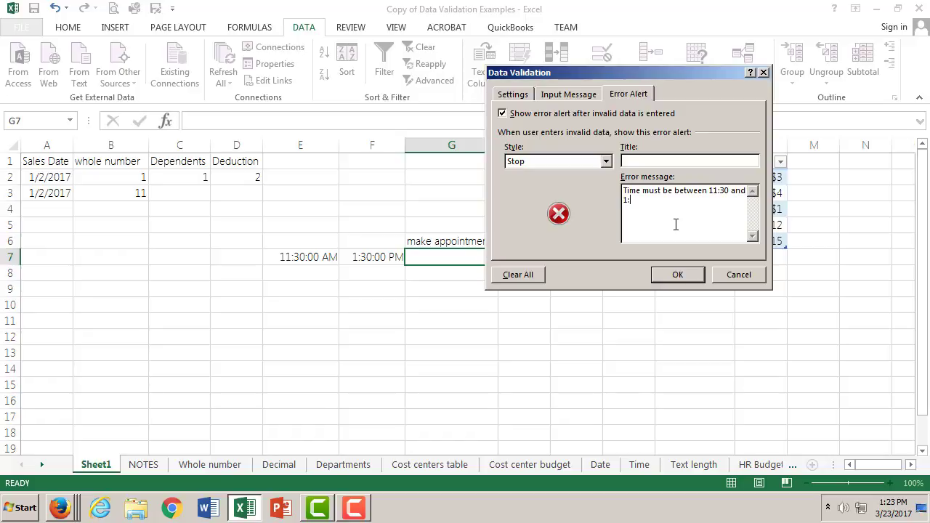
{"action": "type", "text": ":30"}
- Title the error alert "Pick Lunch Time" and apply the validation rule to G7
{"action": "left_click", "coordinate": [657, 159]}
{"action": "type", "text": "Pick a TimeLunch Time"}
{"action": "left_click", "coordinate": [692, 274]}
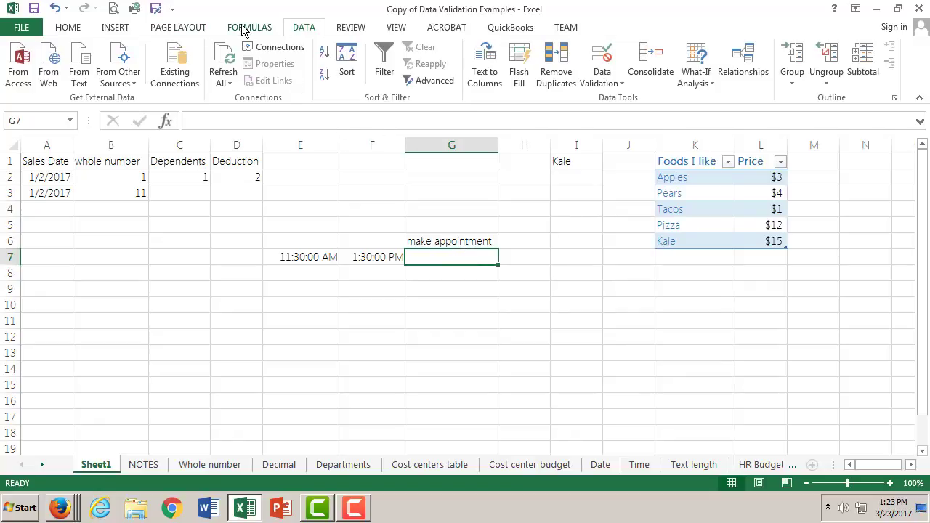
- Apply the Time number format to cell G7
{"action": "left_click", "coordinate": [75, 31]}
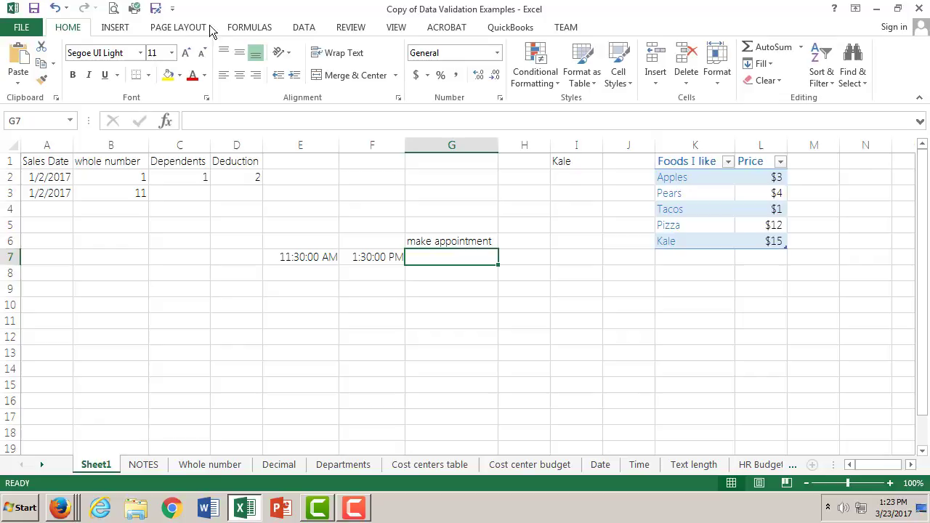
{"action": "left_click", "coordinate": [497, 52]}
{"action": "left_click", "coordinate": [481, 274]}
- Test the validation by trying to enter 2:30 in cell G7, and choose to retry the entry
{"action": "double_click", "coordinate": [451, 259]}
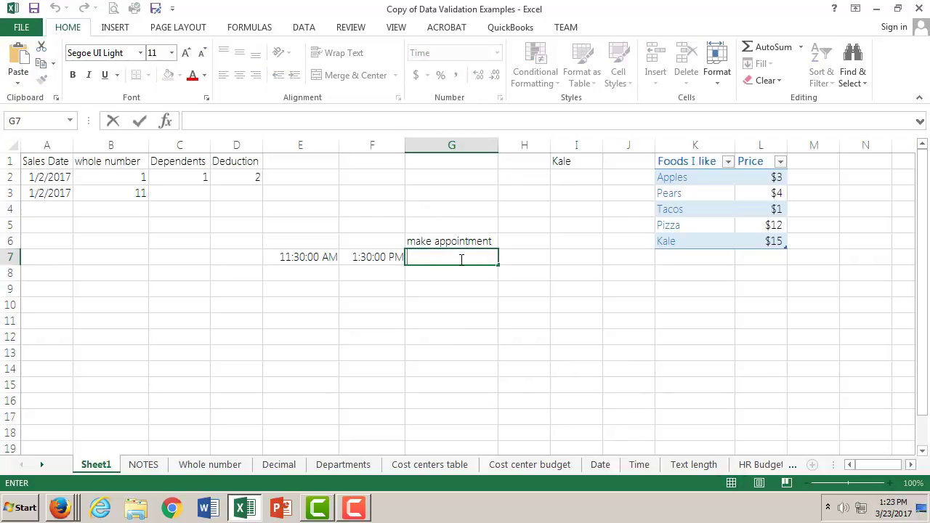
{"action": "type", "text": "2:30"}
{"action": "key", "text": "Return"}
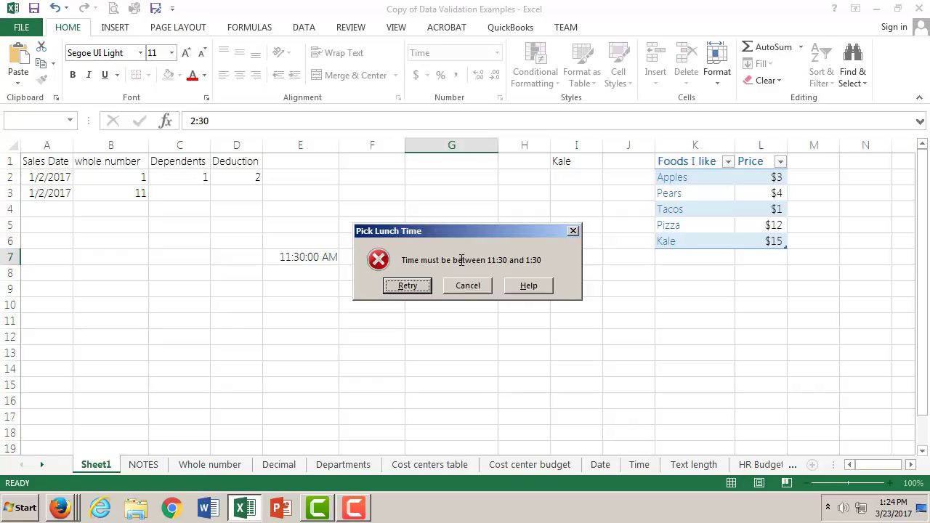
{"action": "left_click", "coordinate": [421, 284]}
- Enter 12:30 as the appointment time in G7 and reselect the cell
{"action": "key", "text": "BackSpace"}
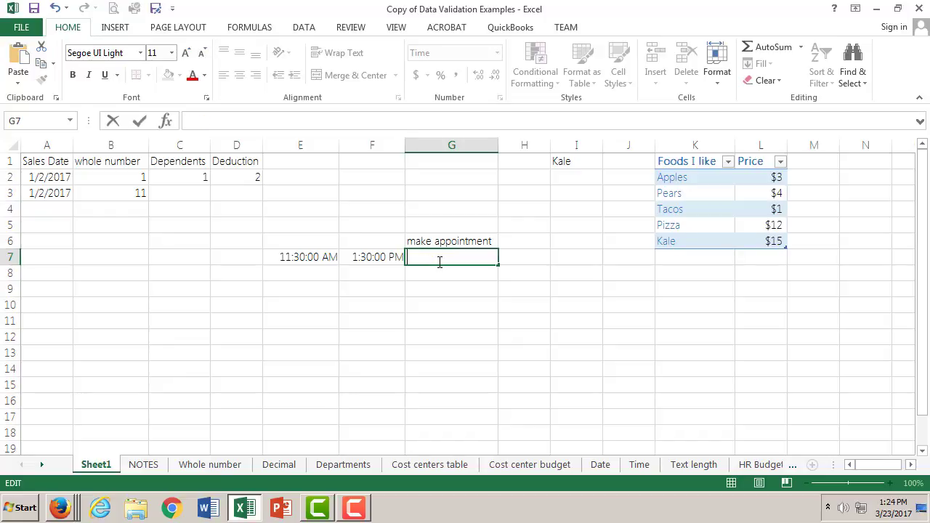
{"action": "type", "text": "12:30"}
{"action": "key", "text": "Tab"}
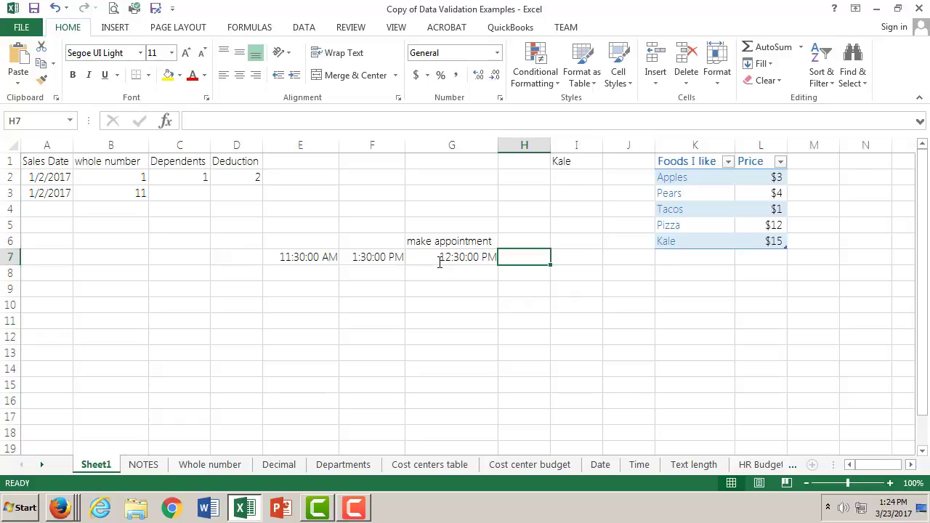
{"action": "left_click", "coordinate": [455, 258]}
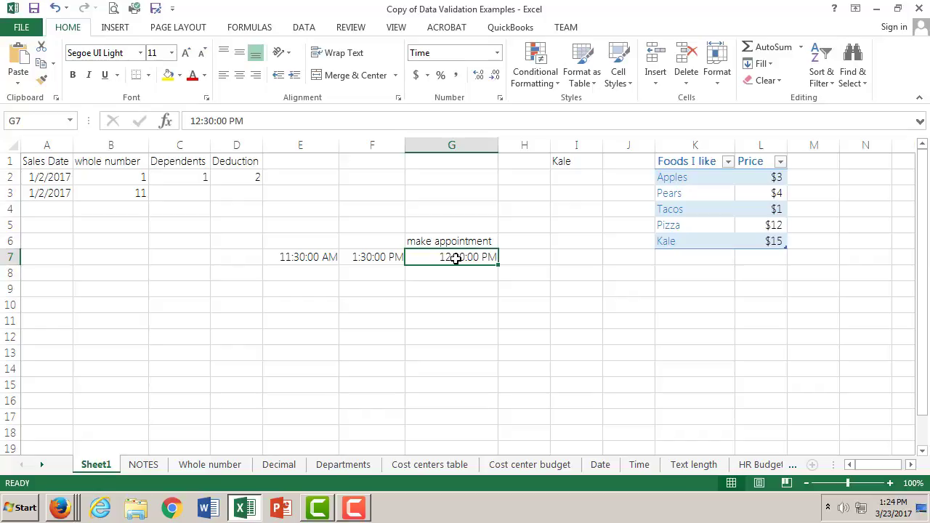
- Examine the validation examples on the Text length, HR Budget, Products, Age verification, Custom values and E-Mail sheets, and return to Text length
{"action": "left_click", "coordinate": [709, 469]}
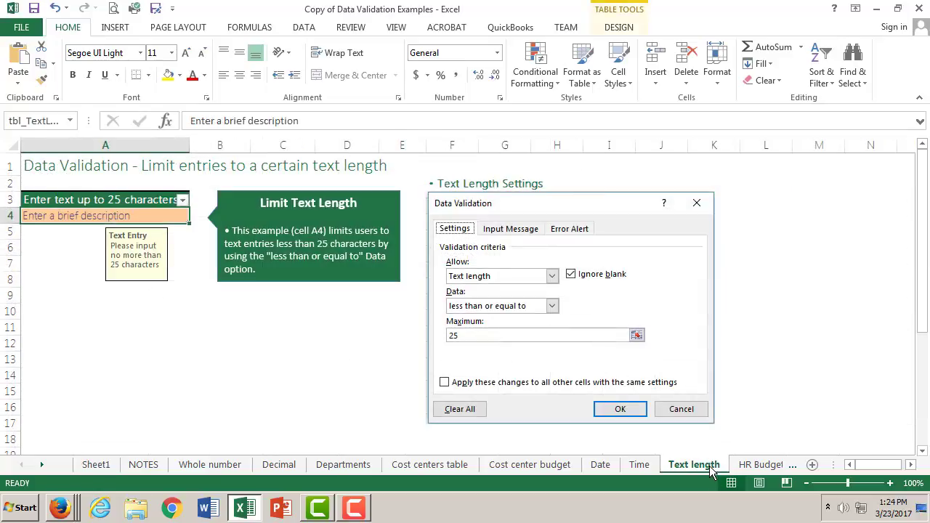
{"action": "left_click", "coordinate": [754, 465]}
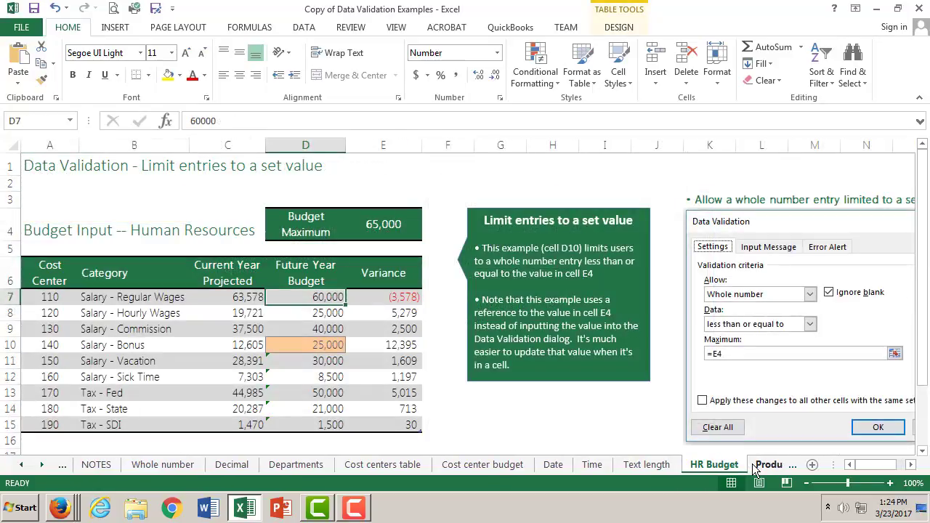
{"action": "left_click", "coordinate": [771, 469]}
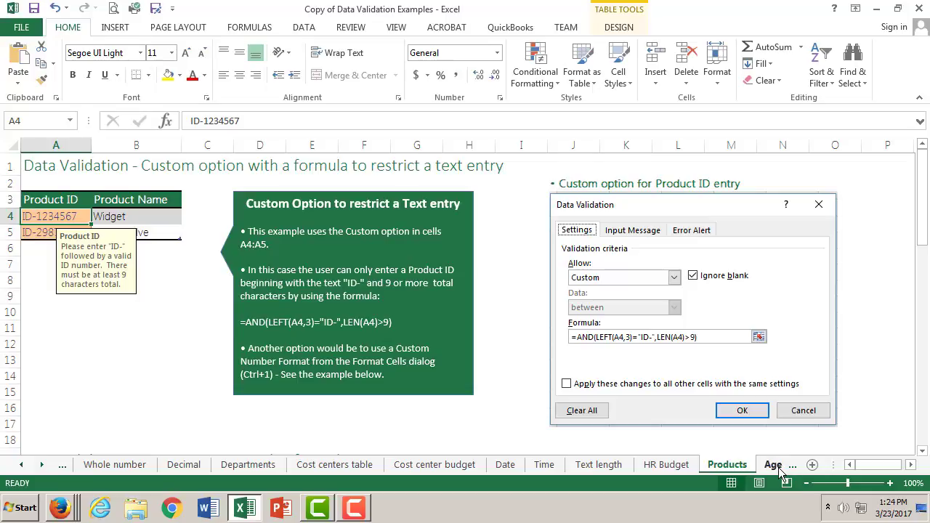
{"action": "left_click", "coordinate": [778, 467]}
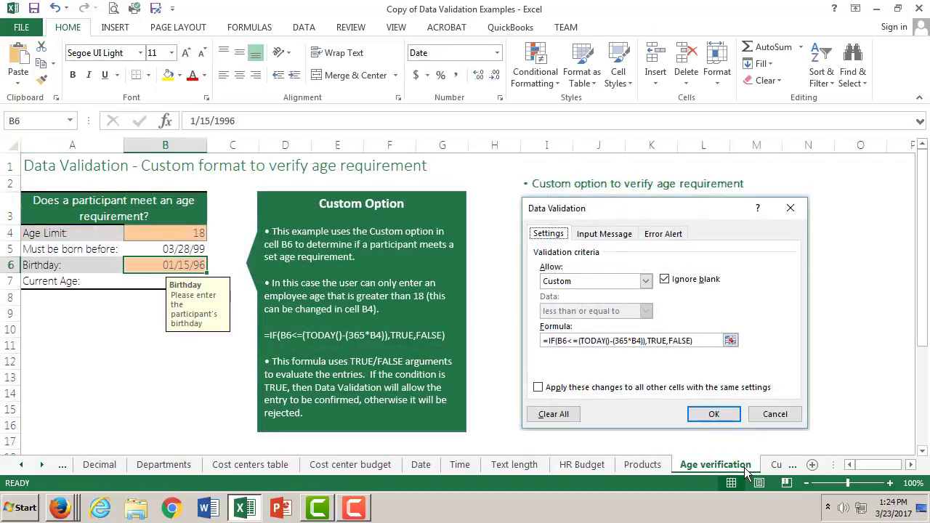
{"action": "left_click", "coordinate": [635, 469]}
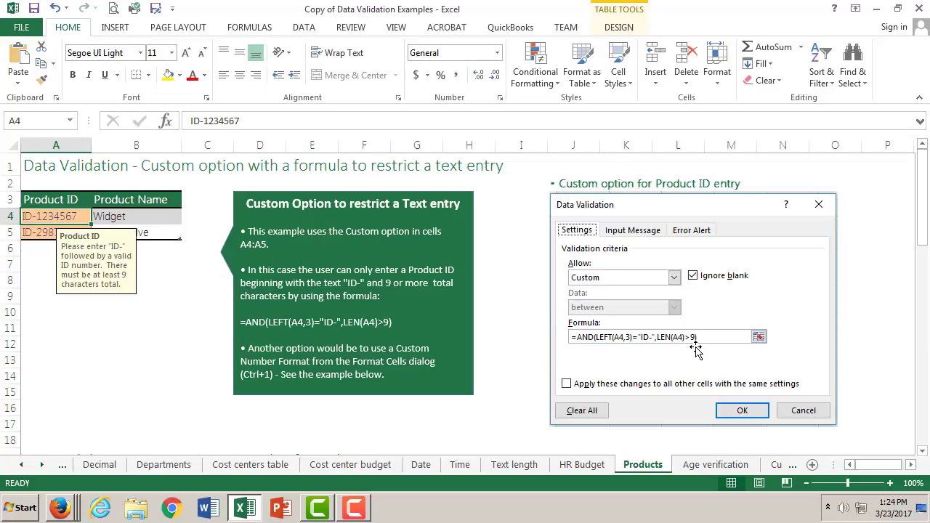
{"action": "left_click", "coordinate": [714, 468]}
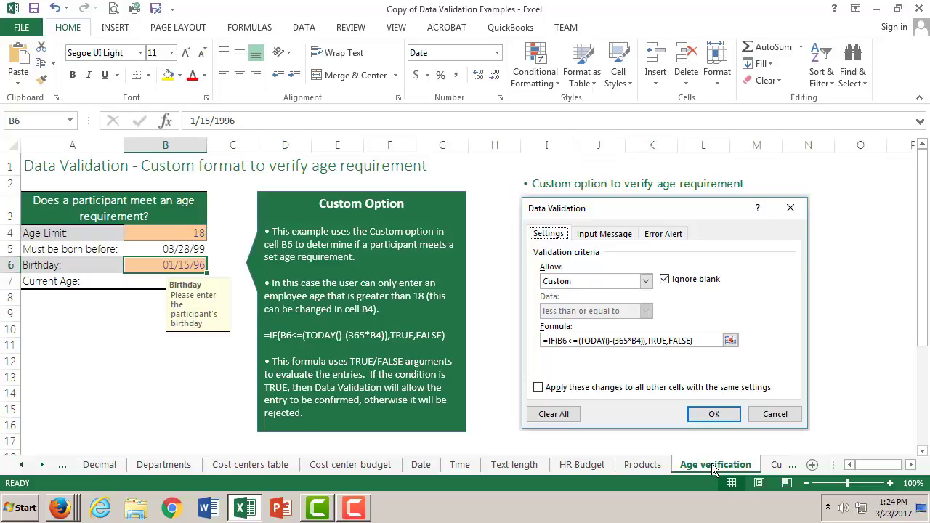
{"action": "left_click", "coordinate": [776, 466]}
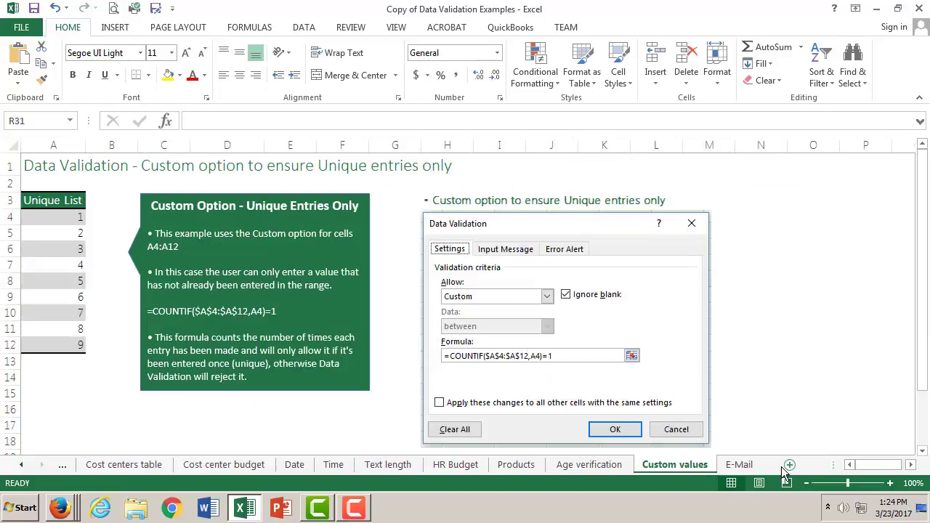
{"action": "left_click", "coordinate": [730, 471]}
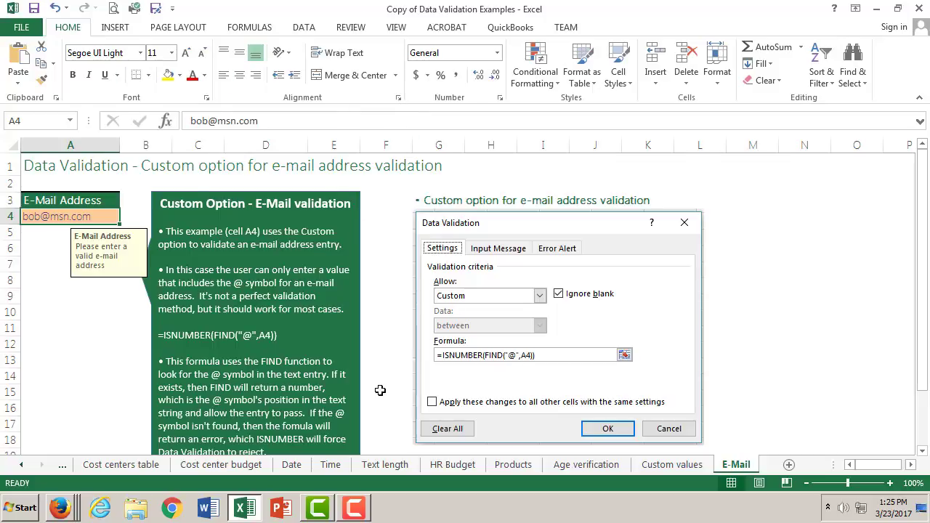
{"action": "left_click", "coordinate": [589, 464]}
{"action": "left_click", "coordinate": [513, 465]}
{"action": "left_click", "coordinate": [385, 464]}
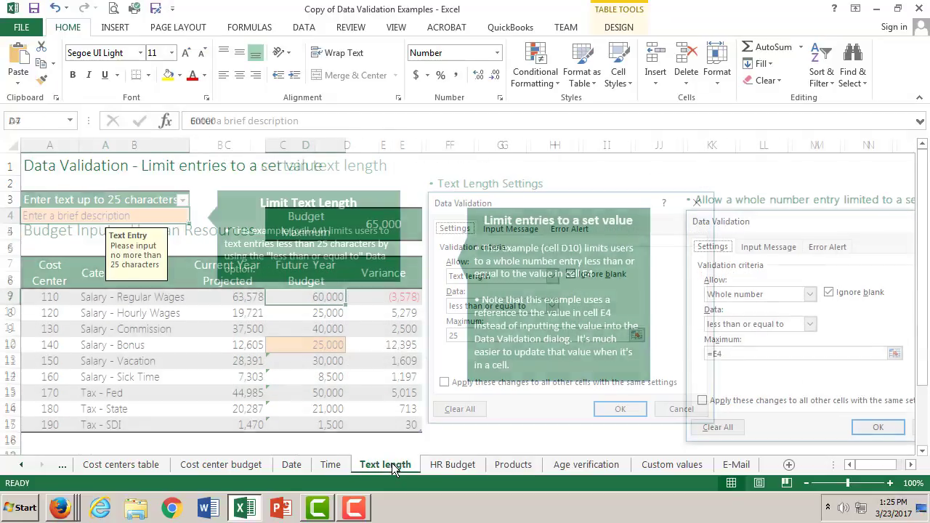
- Switch to the Firefox window showing the Office support article "Apply data validation to cells - Excel"
{"action": "left_click", "coordinate": [59, 510]}
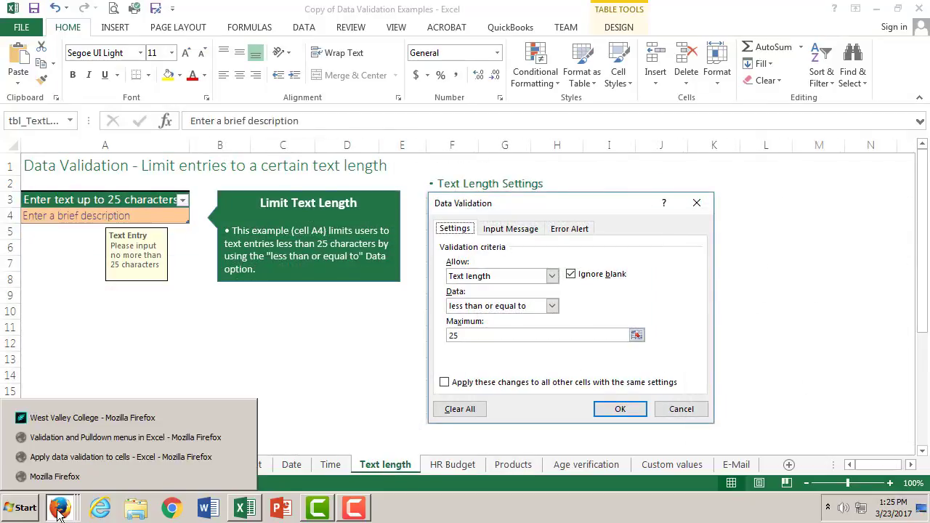
{"action": "left_click", "coordinate": [90, 459]}
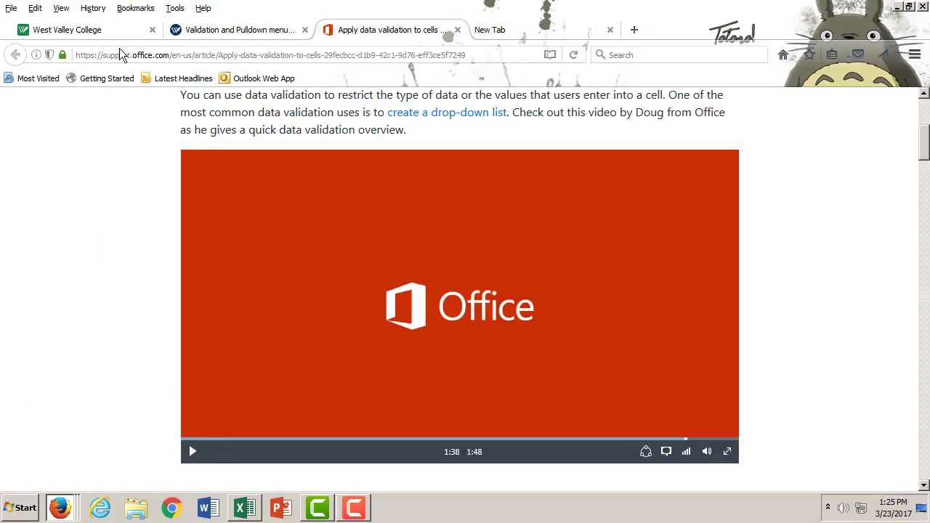
- From the assignment page "Validation and Pulldown menus in Excel", copy the More-on-data-validation link in item 2 and open it in a new browser tab
{"action": "left_click", "coordinate": [178, 30]}
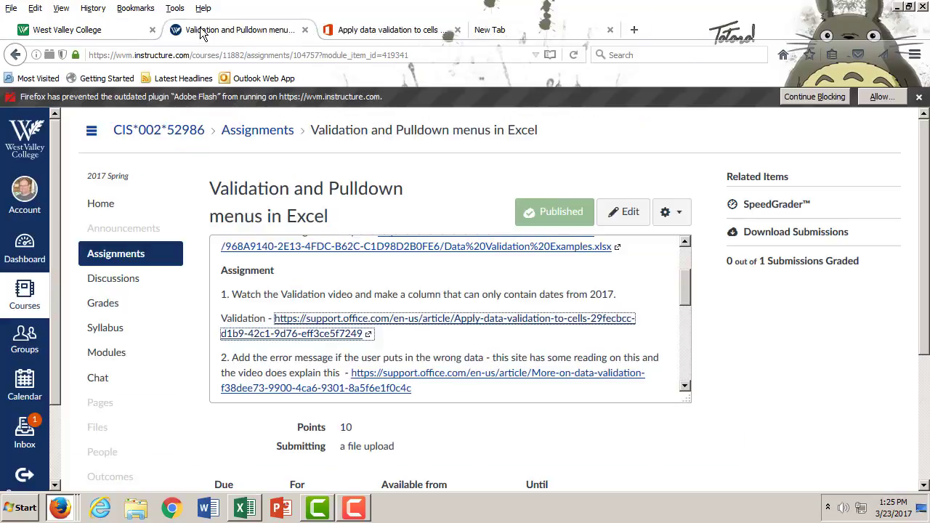
{"action": "scroll", "coordinate": [622, 337], "scroll_direction": "down", "scroll_amount": 3}
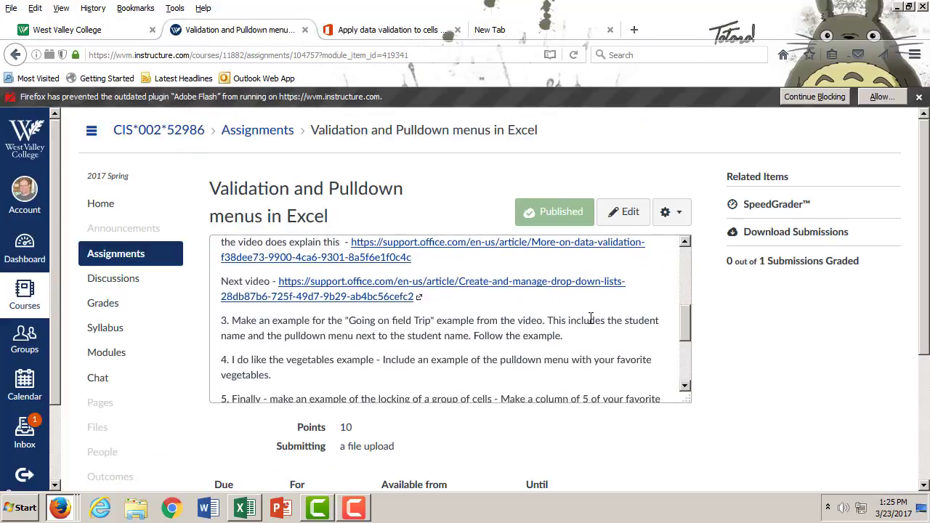
{"action": "scroll", "coordinate": [590, 317], "scroll_direction": "up", "scroll_amount": 2}
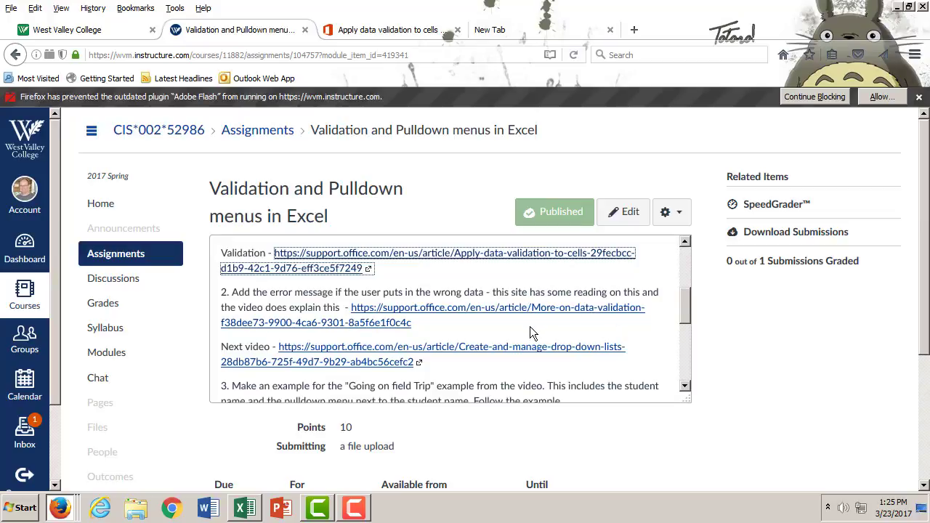
{"action": "left_click_drag", "start_coordinate": [416, 329], "coordinate": [347, 312]}
{"action": "key", "text": "ctrl+c"}
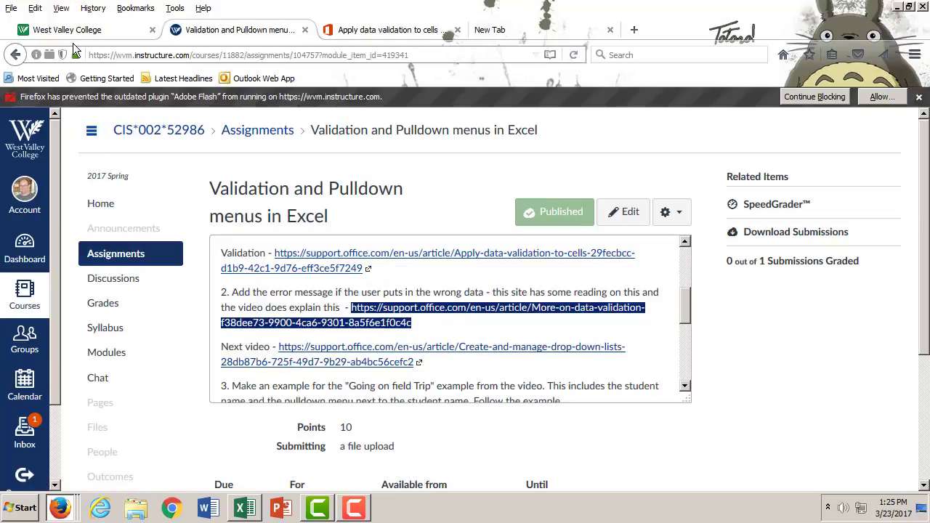
{"action": "left_click", "coordinate": [12, 8]}
{"action": "left_click", "coordinate": [31, 25]}
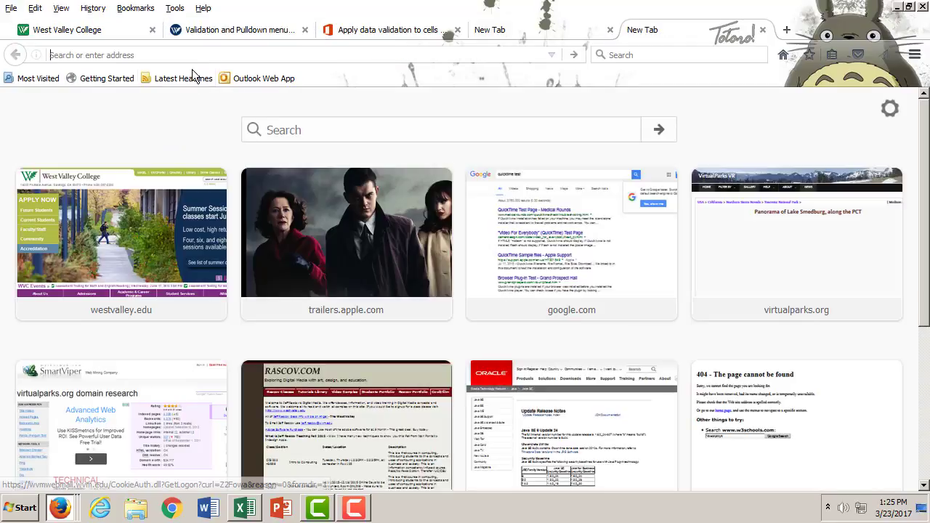
{"action": "key", "text": "ctrl+v"}
{"action": "key", "text": "Return"}
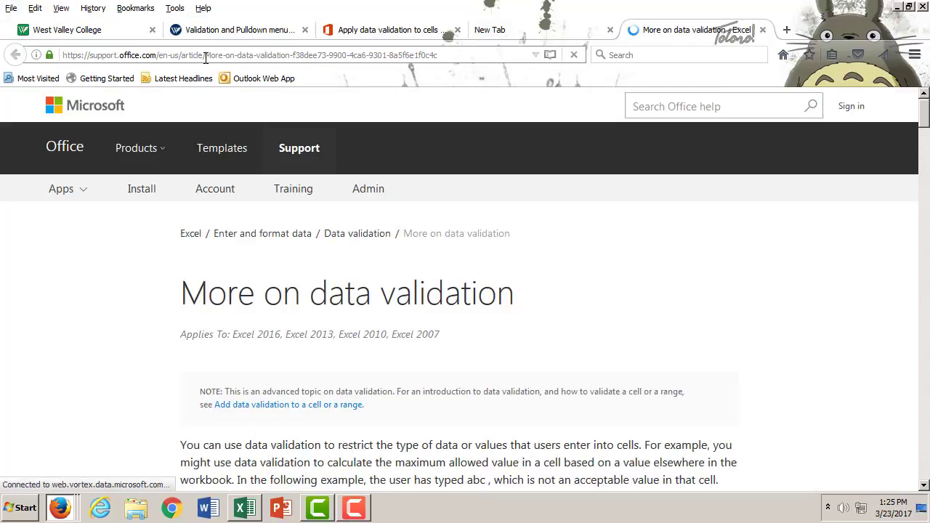
- Examine the "More on data validation" article for its uses, input messages, error alert types and troubleshooting tips, and close the article
{"action": "scroll", "coordinate": [632, 324], "scroll_direction": "down", "scroll_amount": 4}
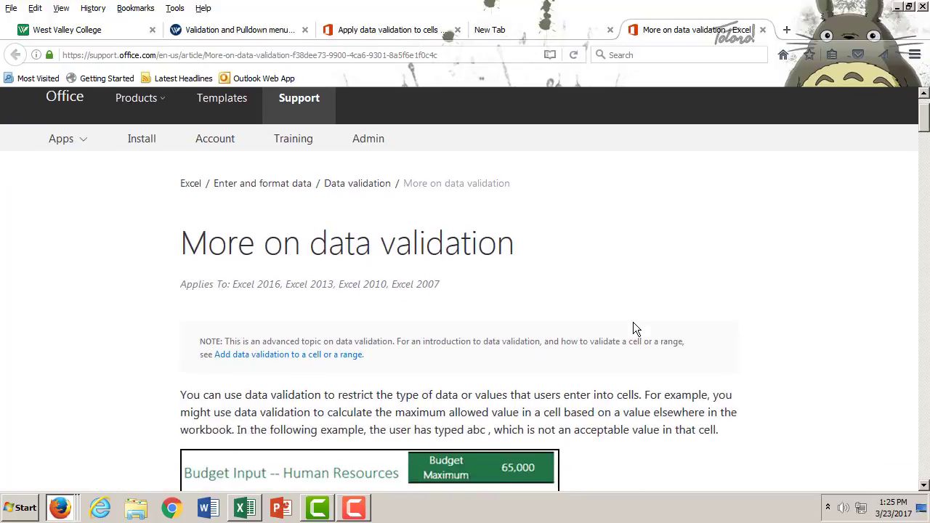
{"action": "scroll", "coordinate": [633, 329], "scroll_direction": "down", "scroll_amount": 1}
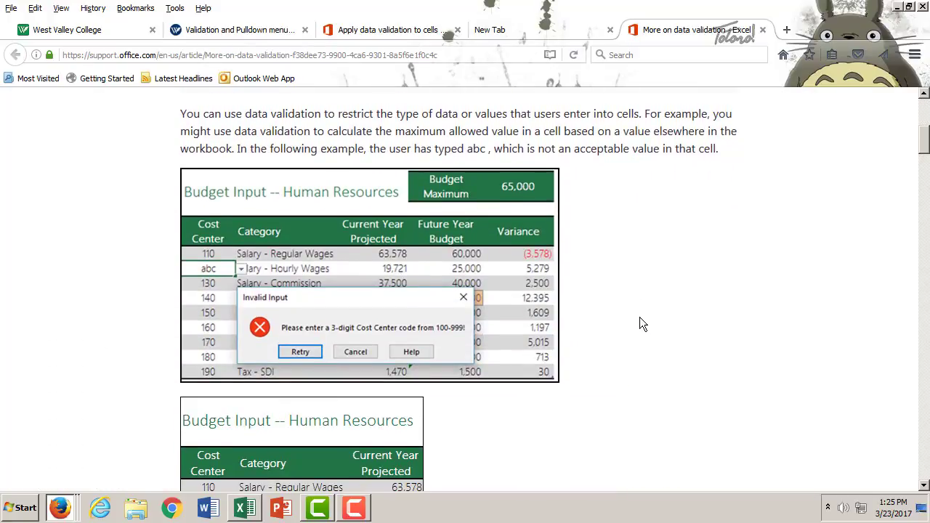
{"action": "scroll", "coordinate": [639, 318], "scroll_direction": "down", "scroll_amount": 4}
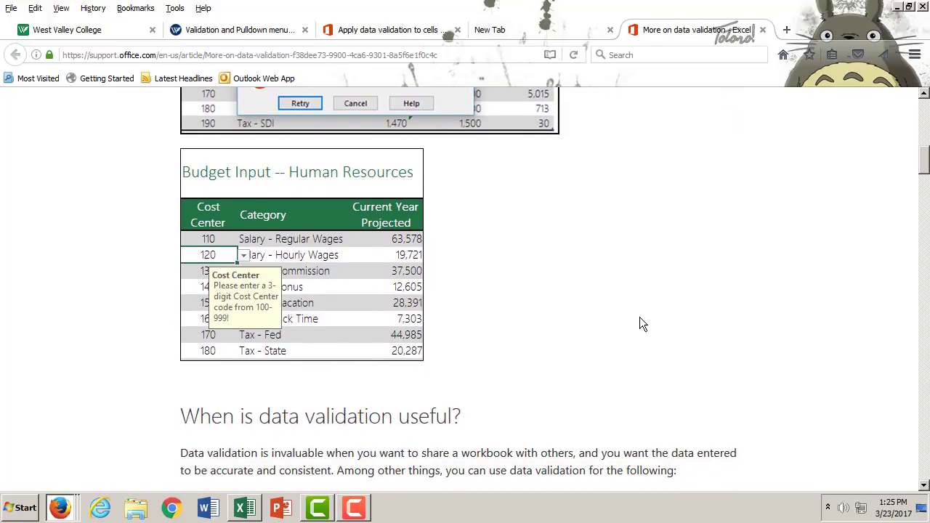
{"action": "scroll", "coordinate": [640, 317], "scroll_direction": "down", "scroll_amount": 4}
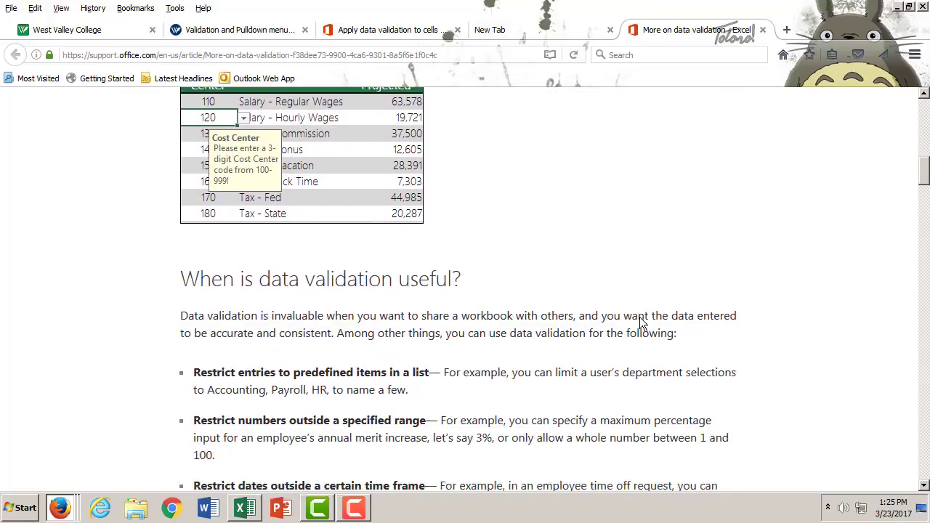
{"action": "scroll", "coordinate": [639, 317], "scroll_direction": "down", "scroll_amount": 5}
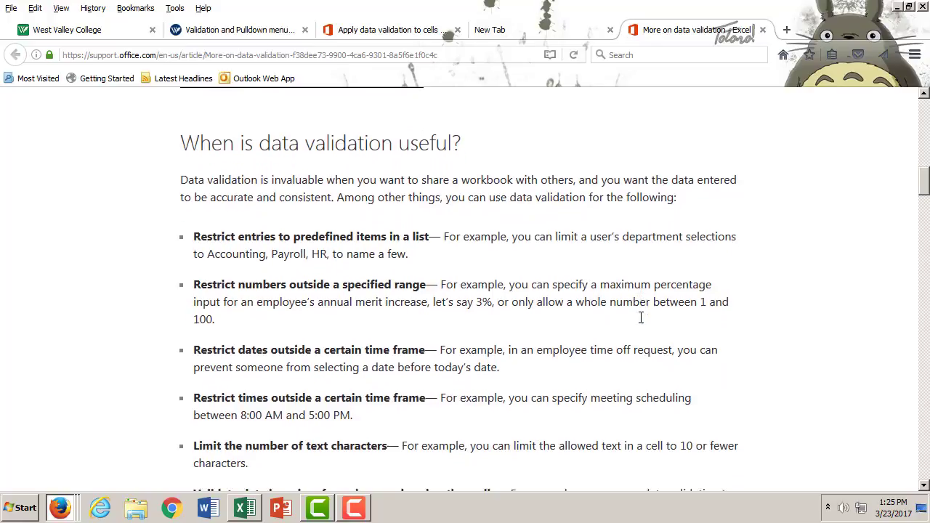
{"action": "scroll", "coordinate": [639, 322], "scroll_direction": "down", "scroll_amount": 2}
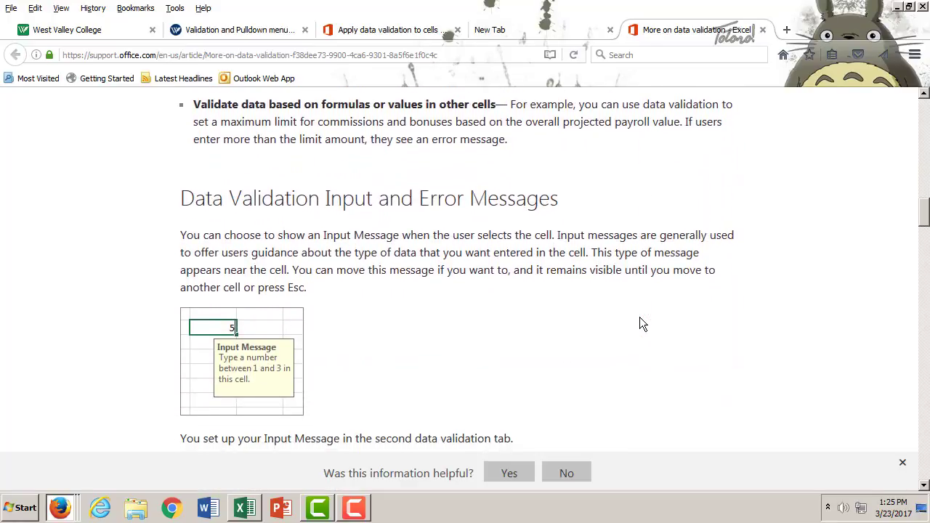
{"action": "scroll", "coordinate": [639, 324], "scroll_direction": "down", "scroll_amount": 5}
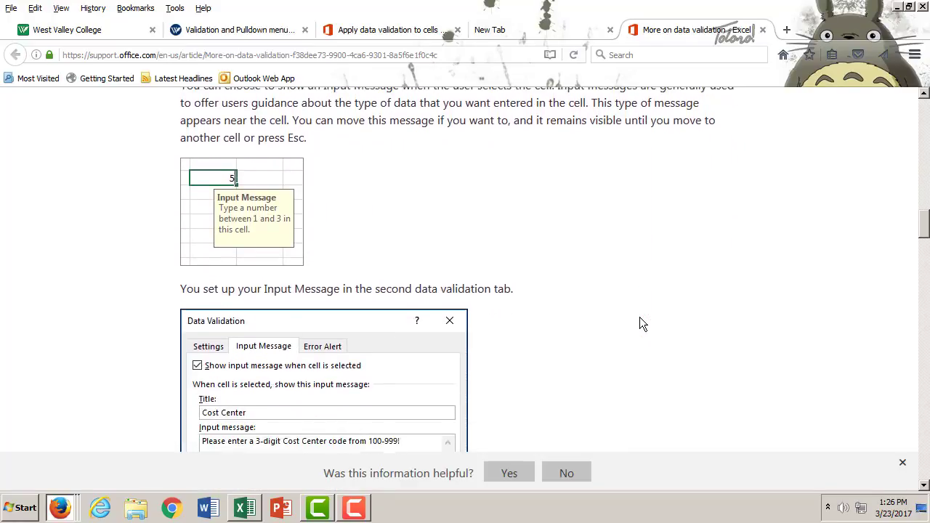
{"action": "scroll", "coordinate": [641, 322], "scroll_direction": "down", "scroll_amount": 4}
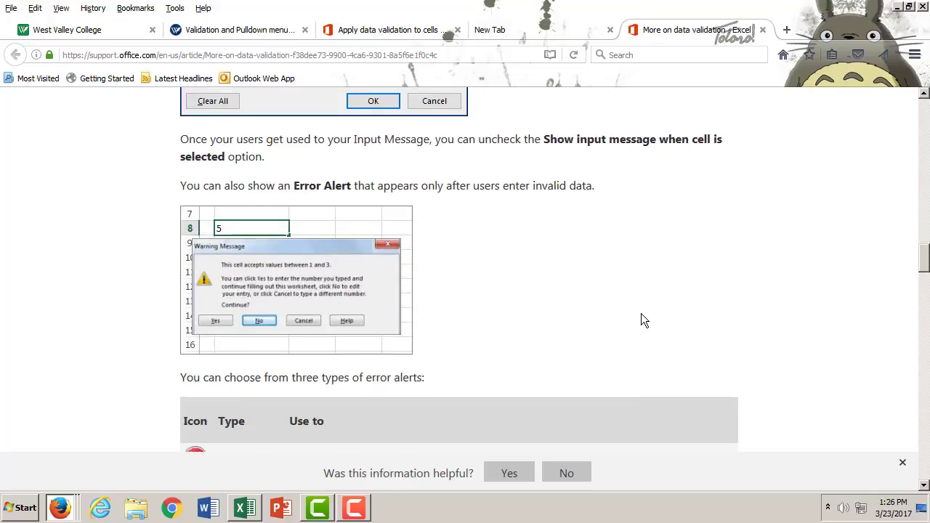
{"action": "scroll", "coordinate": [640, 320], "scroll_direction": "down", "scroll_amount": 2}
{"action": "scroll", "coordinate": [641, 320], "scroll_direction": "up", "scroll_amount": 2}
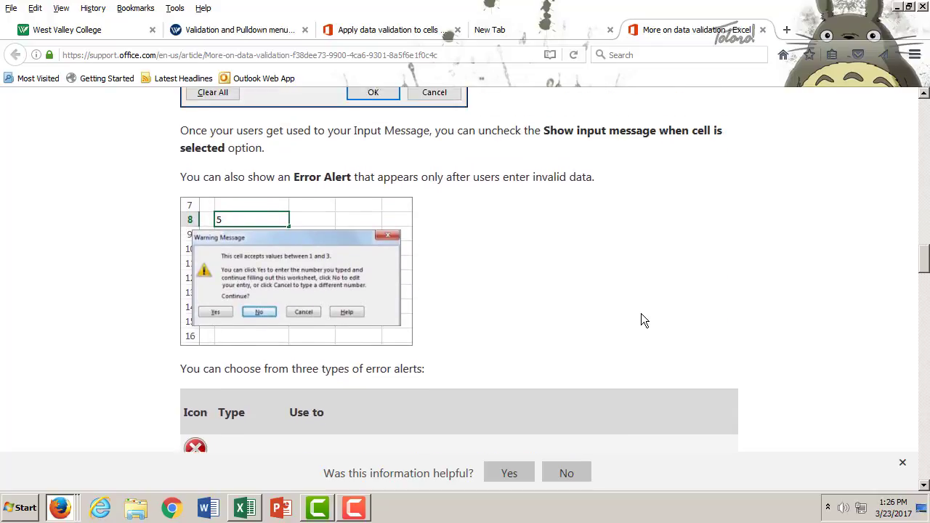
{"action": "scroll", "coordinate": [642, 314], "scroll_direction": "down", "scroll_amount": 8}
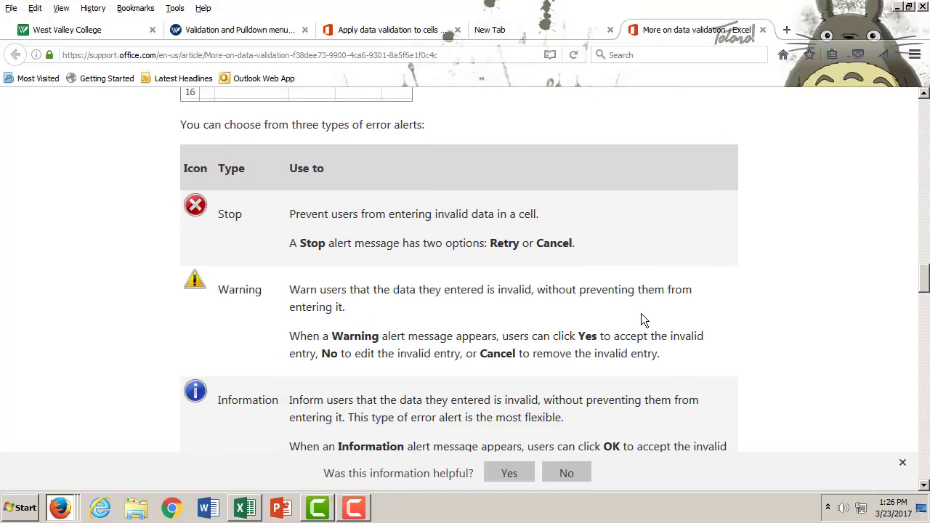
{"action": "scroll", "coordinate": [640, 319], "scroll_direction": "down", "scroll_amount": 5}
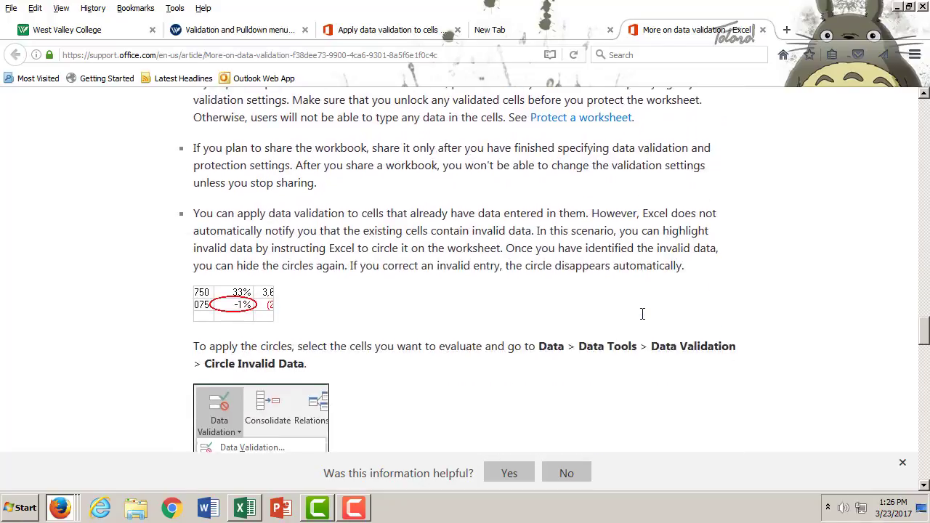
{"action": "scroll", "coordinate": [643, 314], "scroll_direction": "down", "scroll_amount": 2}
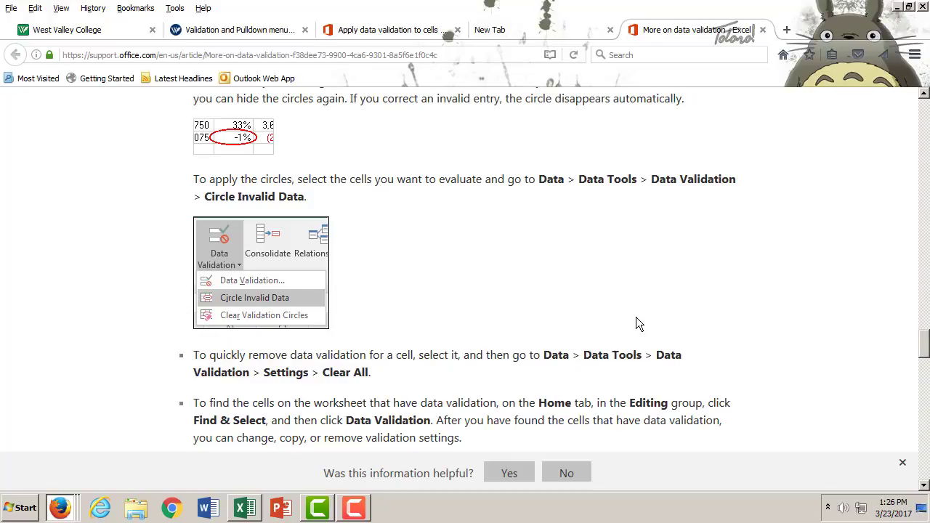
{"action": "scroll", "coordinate": [636, 318], "scroll_direction": "down", "scroll_amount": 2}
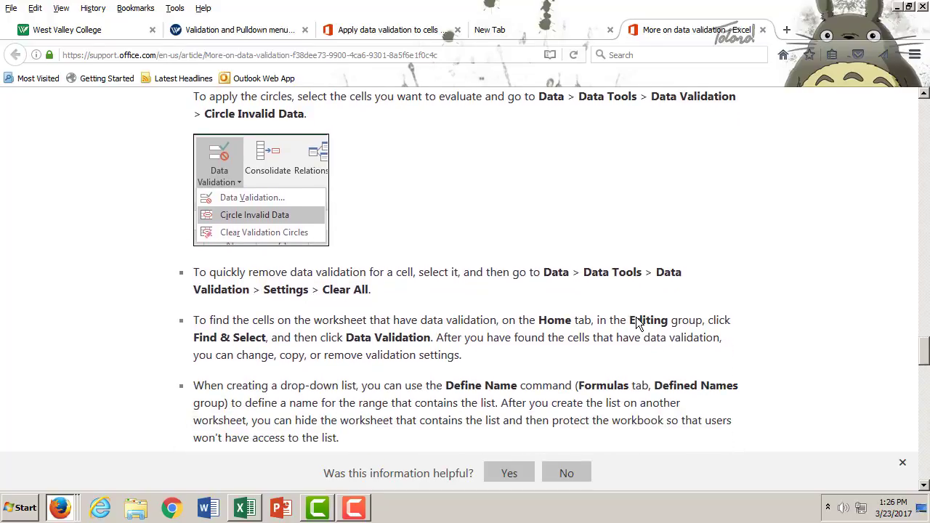
{"action": "scroll", "coordinate": [636, 322], "scroll_direction": "down", "scroll_amount": 2}
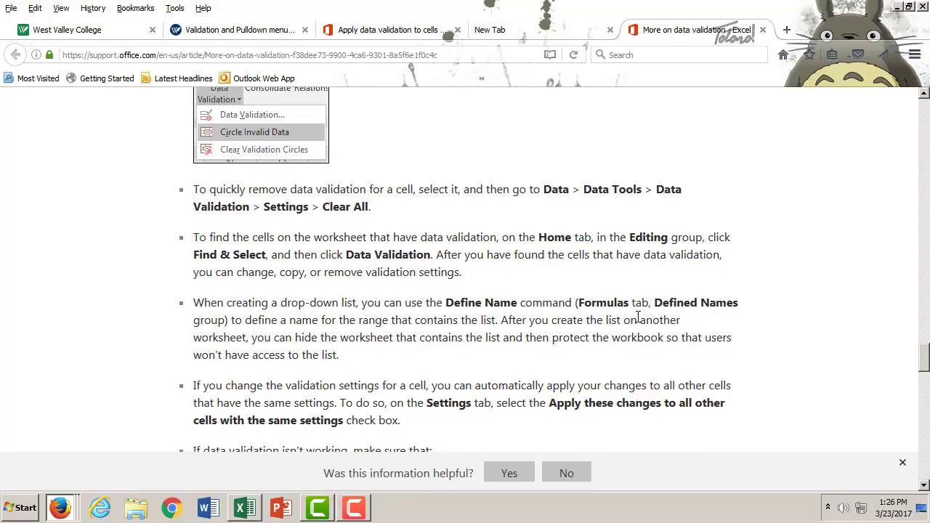
{"action": "scroll", "coordinate": [637, 318], "scroll_direction": "down", "scroll_amount": 8}
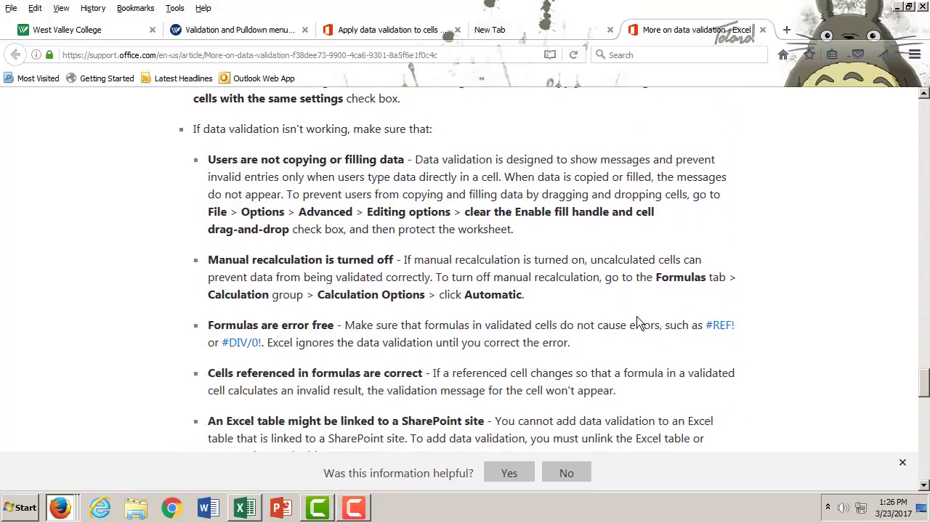
{"action": "scroll", "coordinate": [637, 322], "scroll_direction": "down", "scroll_amount": 11}
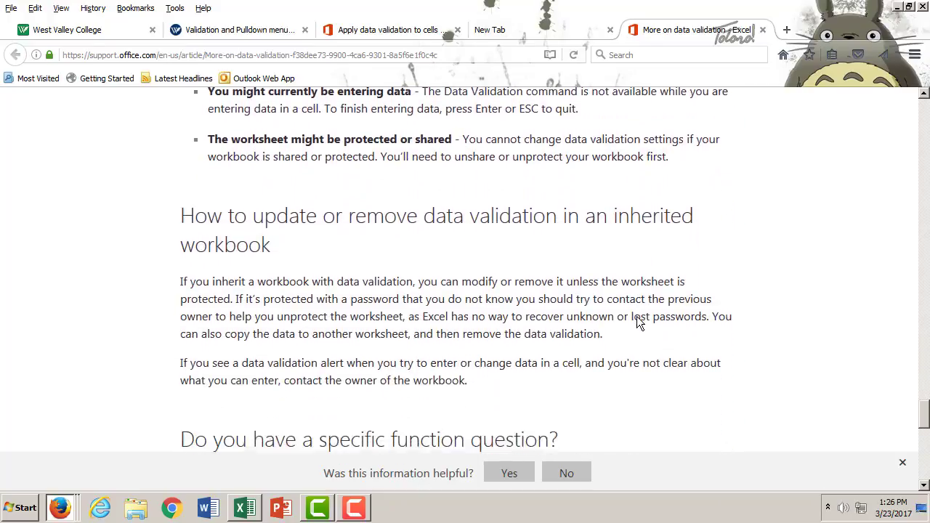
{"action": "scroll", "coordinate": [636, 318], "scroll_direction": "down", "scroll_amount": 12}
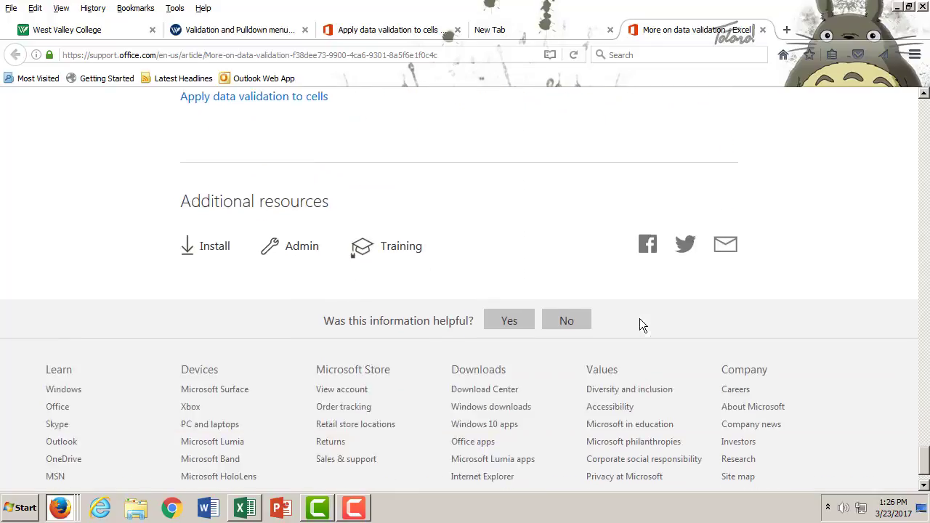
{"action": "scroll", "coordinate": [639, 319], "scroll_direction": "up", "scroll_amount": 12}
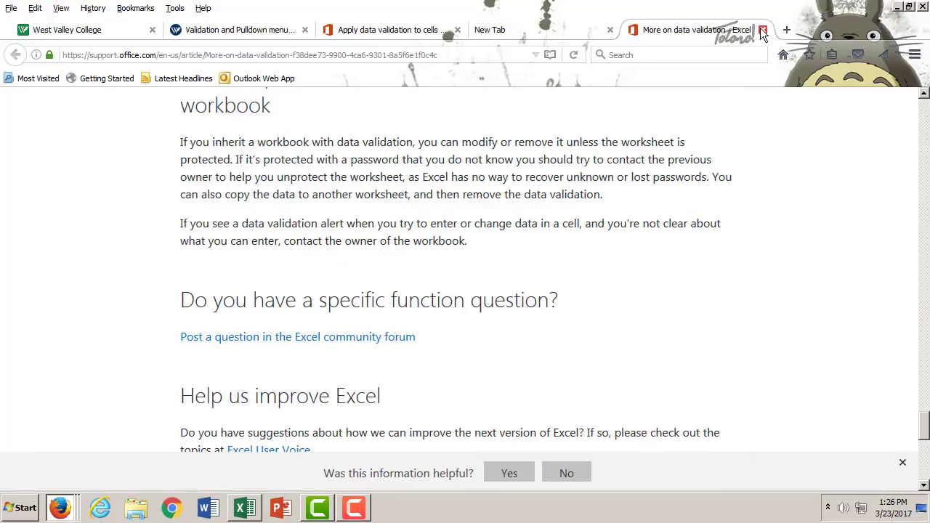
{"action": "left_click", "coordinate": [762, 32]}
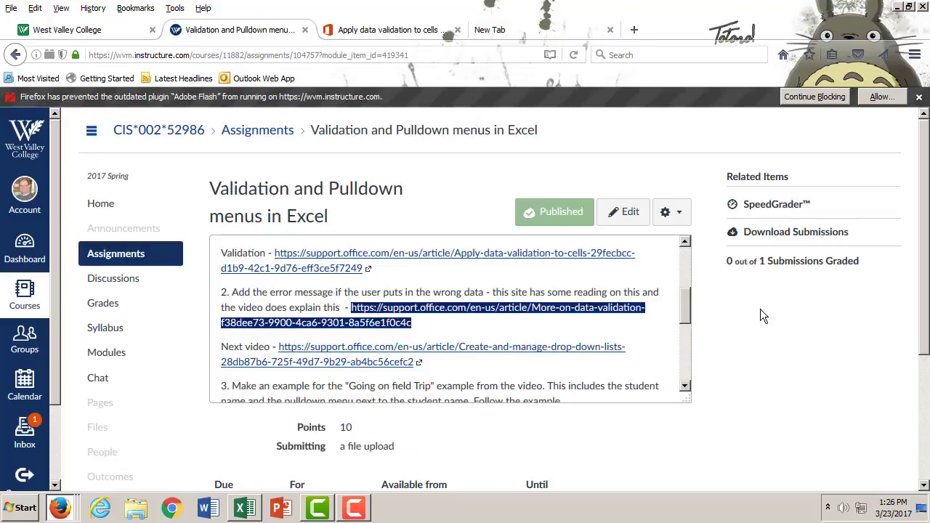
- Open the assignment's "Next video" link to the "Create and manage drop-down lists" article and play its first video
{"action": "left_click_drag", "start_coordinate": [690, 308], "coordinate": [689, 315]}
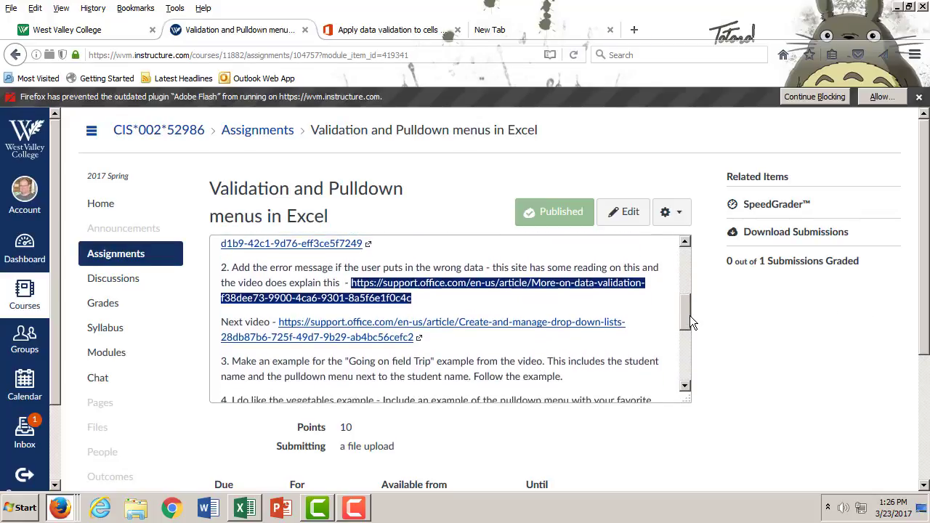
{"action": "left_click", "coordinate": [429, 325]}
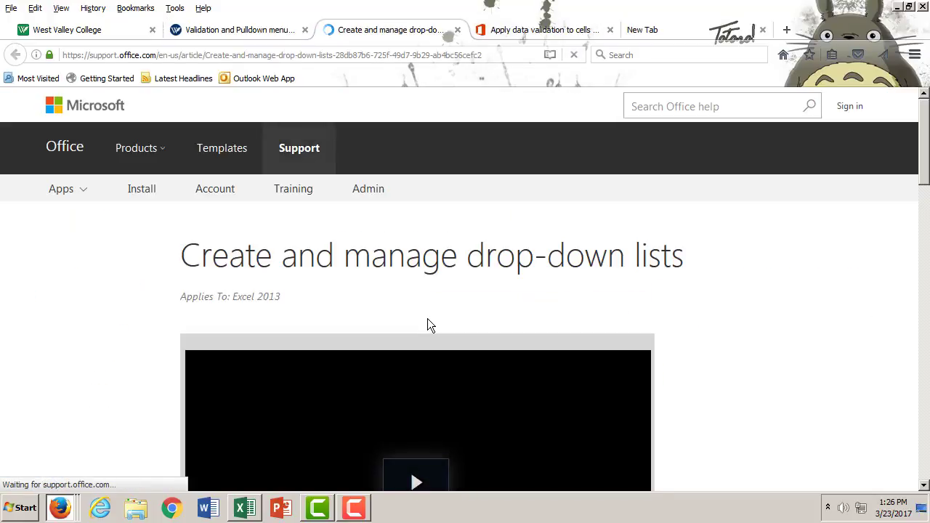
{"action": "scroll", "coordinate": [866, 346], "scroll_direction": "down", "scroll_amount": 5}
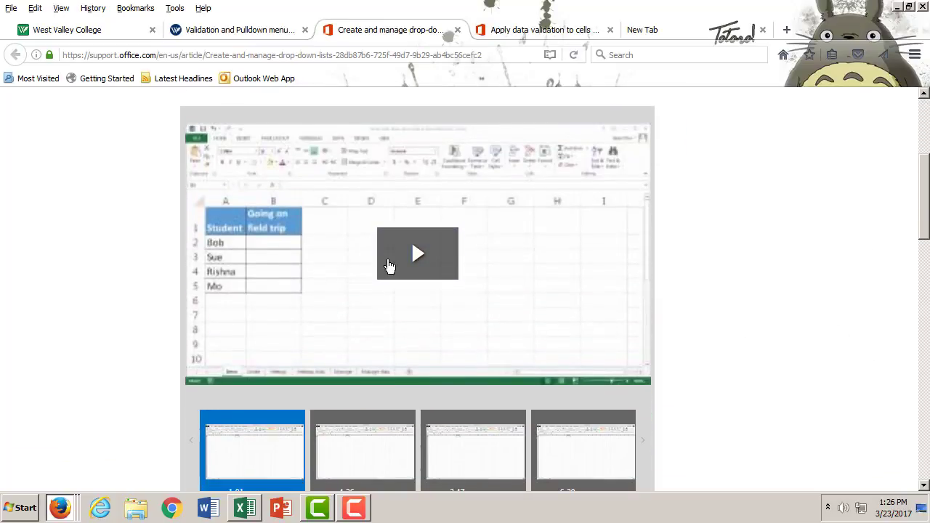
{"action": "left_click", "coordinate": [425, 262]}
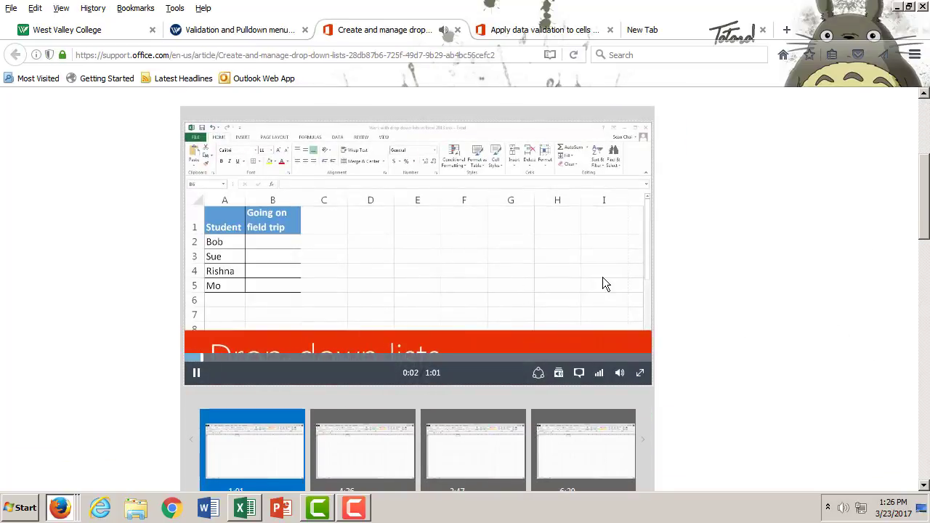
- Watch the field trip drop-down list video in full screen, pause it at 0:50 and return to the article page
{"action": "left_click", "coordinate": [641, 373]}
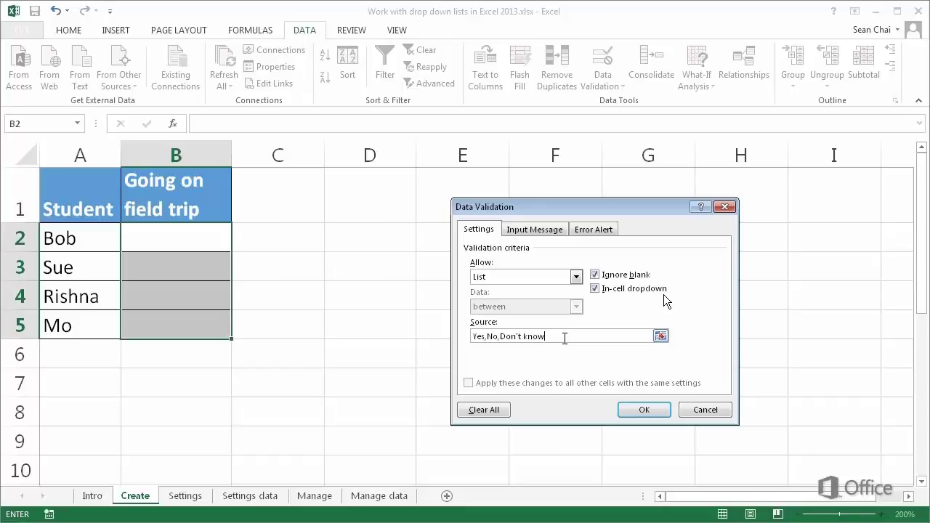
{"action": "mouse_move", "coordinate": [780, 445]}
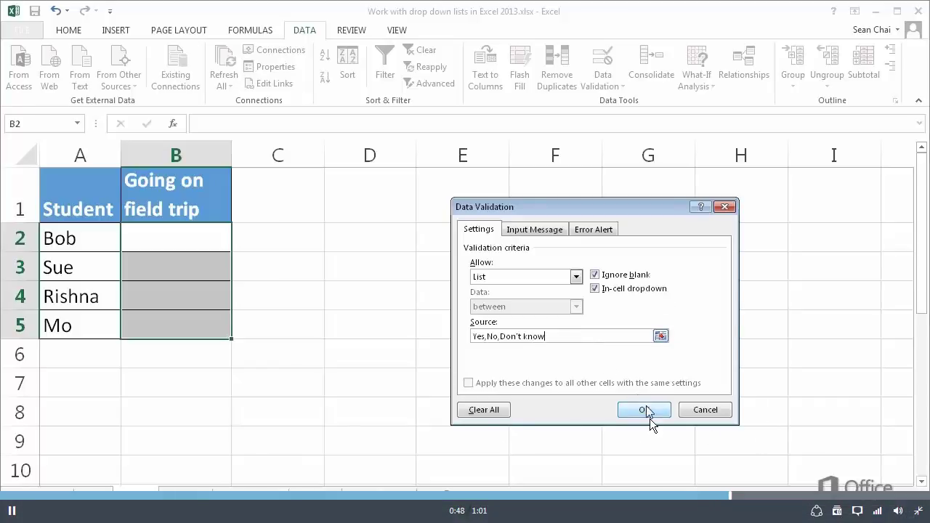
{"action": "left_click", "coordinate": [12, 511]}
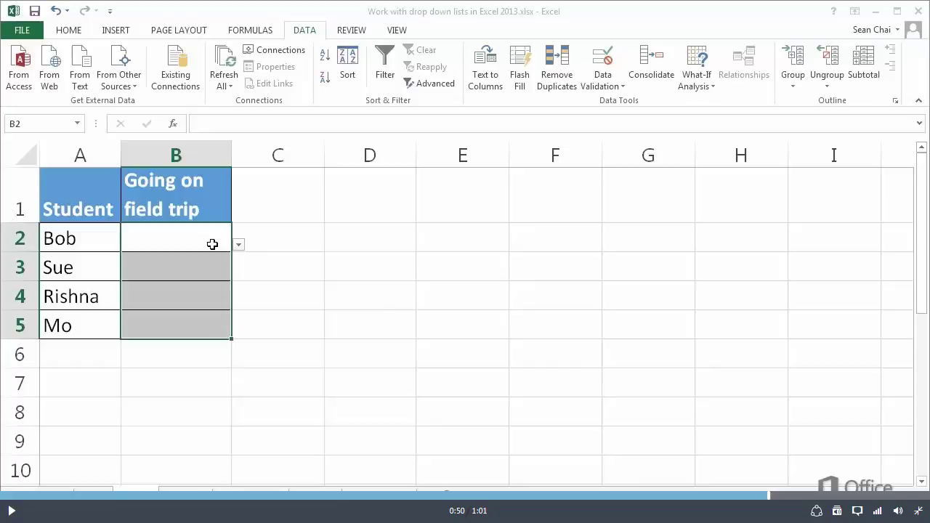
{"action": "left_click", "coordinate": [916, 510]}
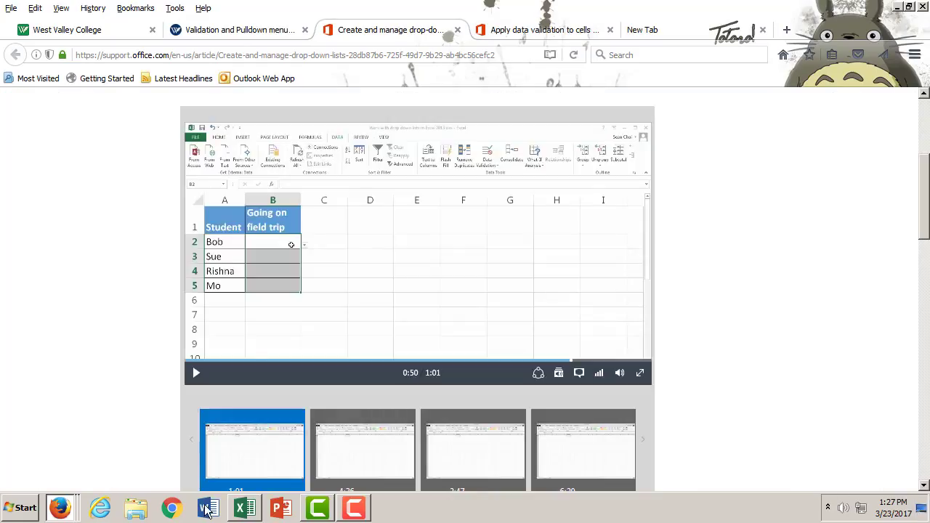
- Switch to the Data Validation Examples workbook in Excel, go to Sheet1 and add a new blank worksheet after it
{"action": "left_click", "coordinate": [249, 509]}
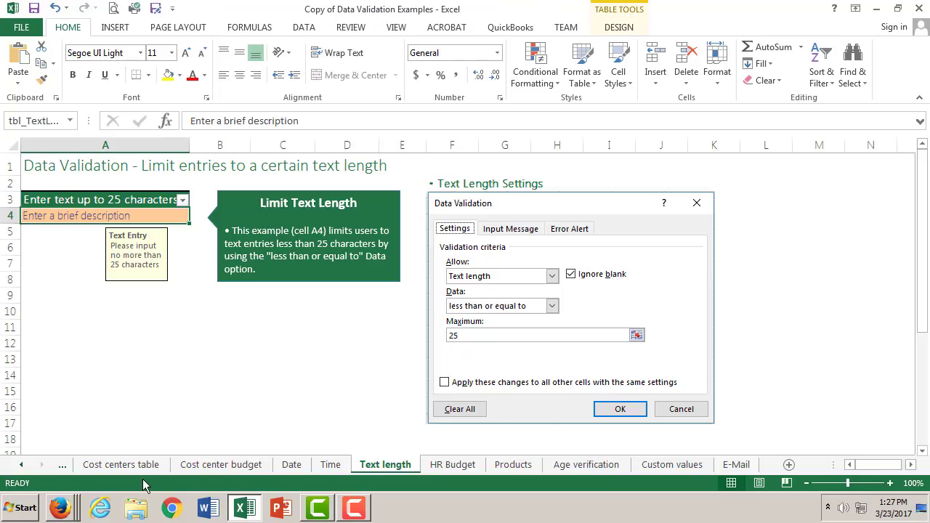
{"action": "left_click", "coordinate": [21, 464]}
{"action": "left_click", "coordinate": [21, 465]}
{"action": "left_click", "coordinate": [21, 464]}
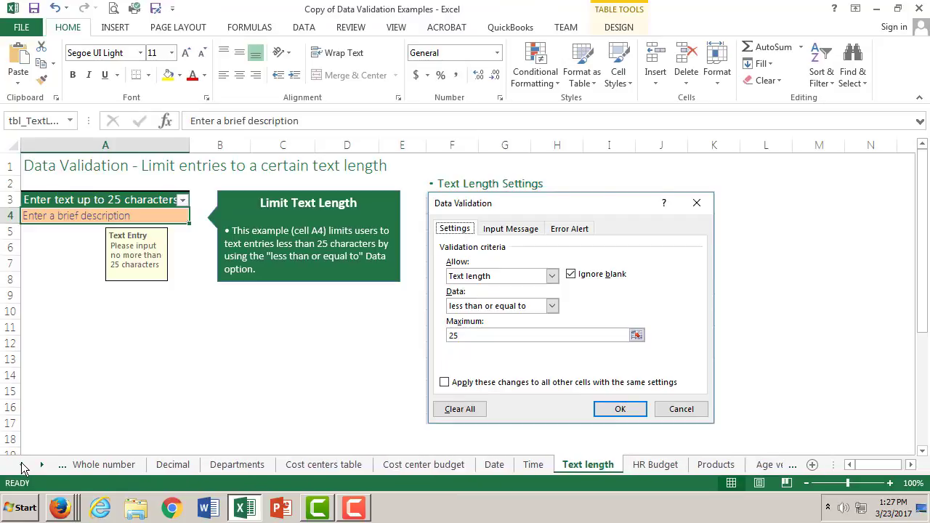
{"action": "left_click", "coordinate": [21, 464]}
{"action": "left_click", "coordinate": [21, 464]}
{"action": "left_click", "coordinate": [96, 467]}
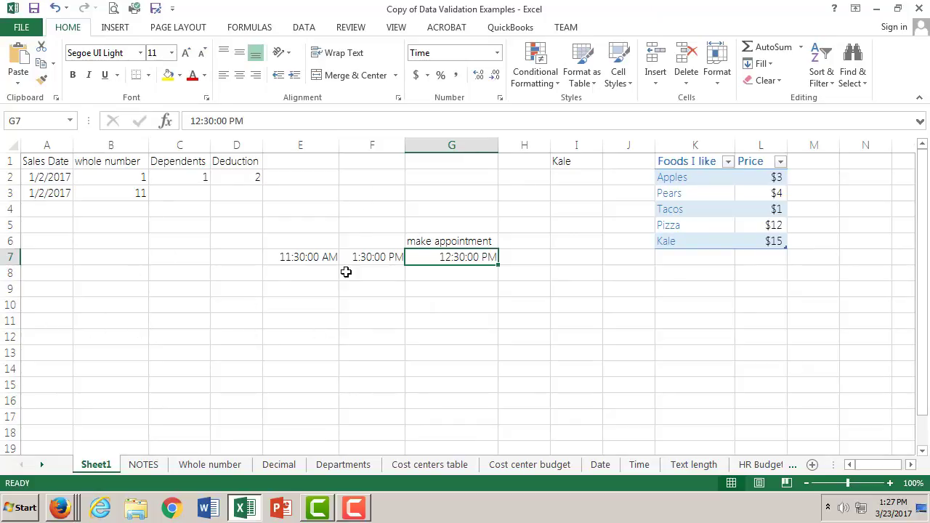
{"action": "left_click", "coordinate": [811, 465]}
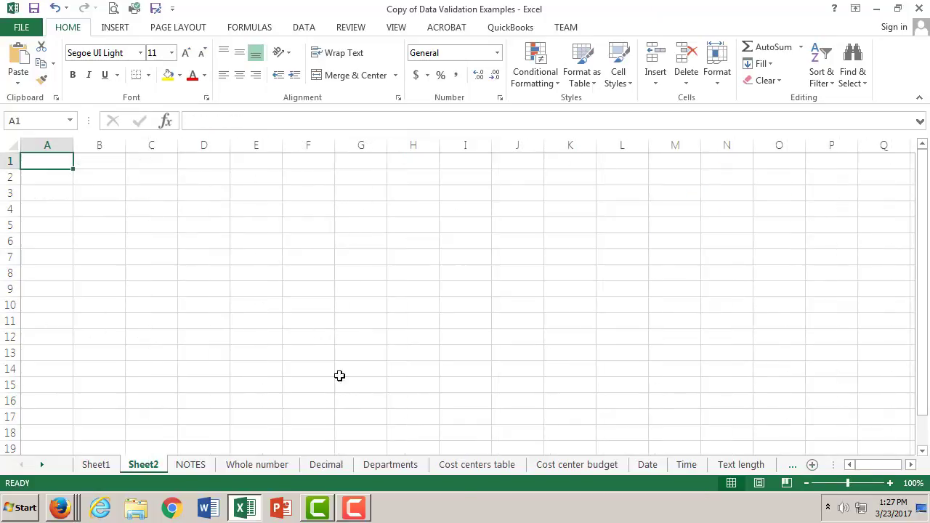
- Enter the heading "Are you come to Party" in cell A1 and widen column A to fit the text
{"action": "double_click", "coordinate": [51, 160]}
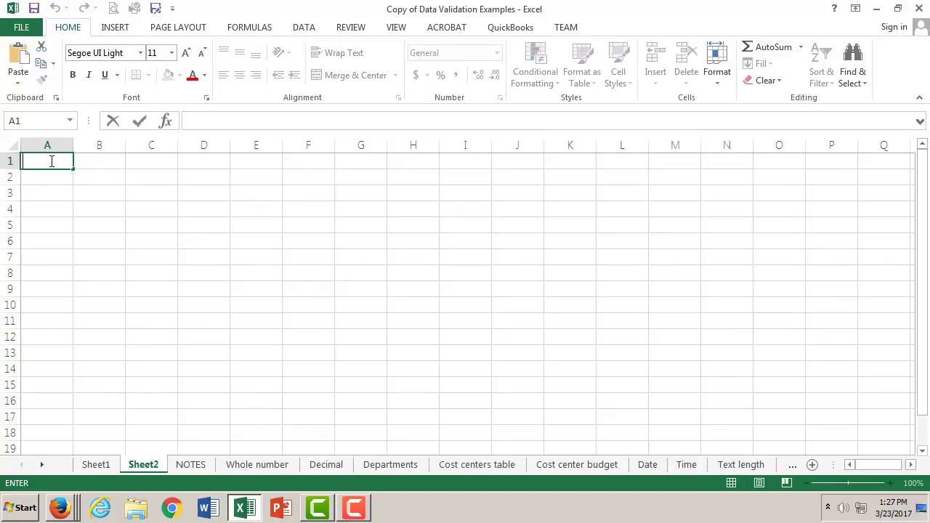
{"action": "type", "text": "Are you come t"}
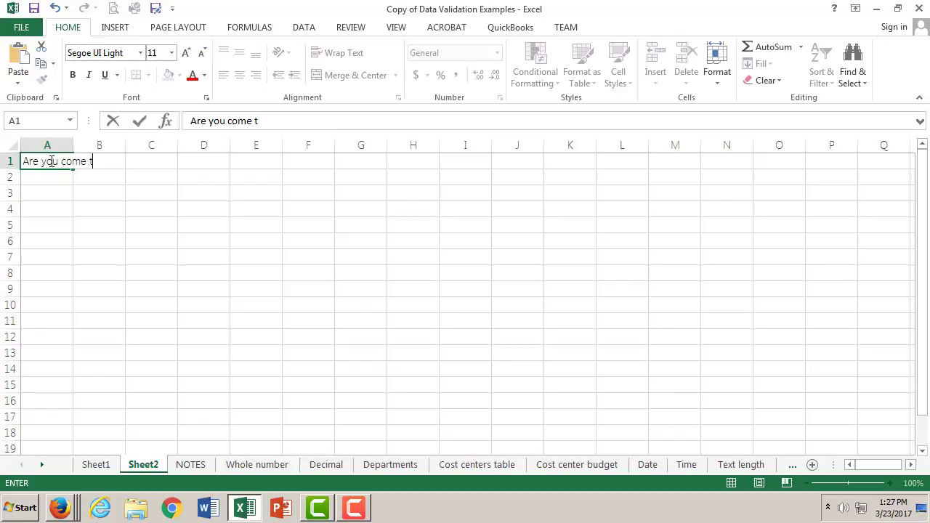
{"action": "type", "text": "o Party"}
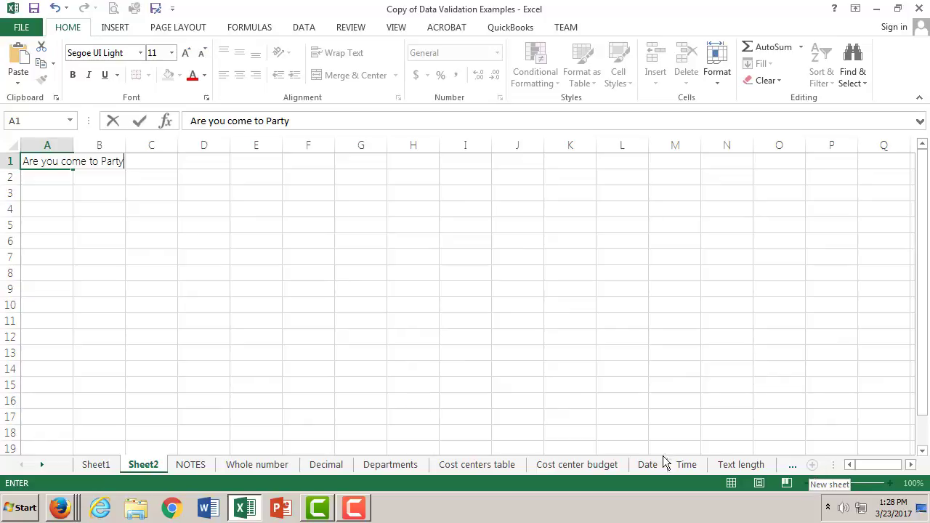
{"action": "left_click", "coordinate": [77, 139]}
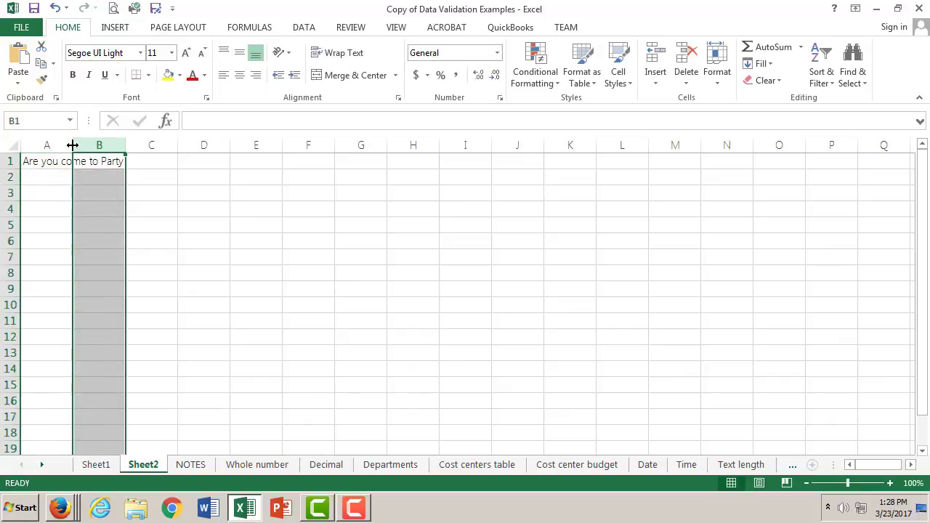
{"action": "left_click_drag", "start_coordinate": [73, 141], "coordinate": [128, 142]}
- Fill cells A2 to A6 under the party heading with five invitee names, one per cell
{"action": "double_click", "coordinate": [65, 179]}
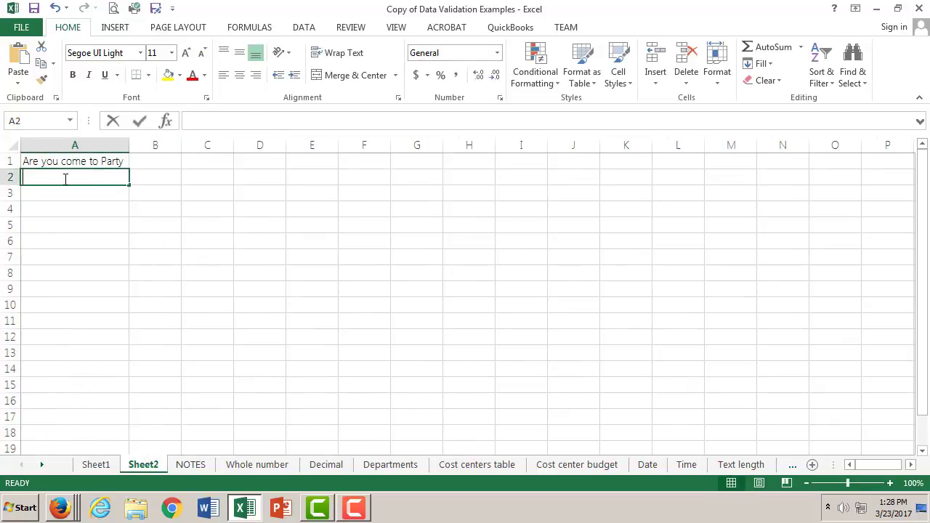
{"action": "type", "text": "Bill"}
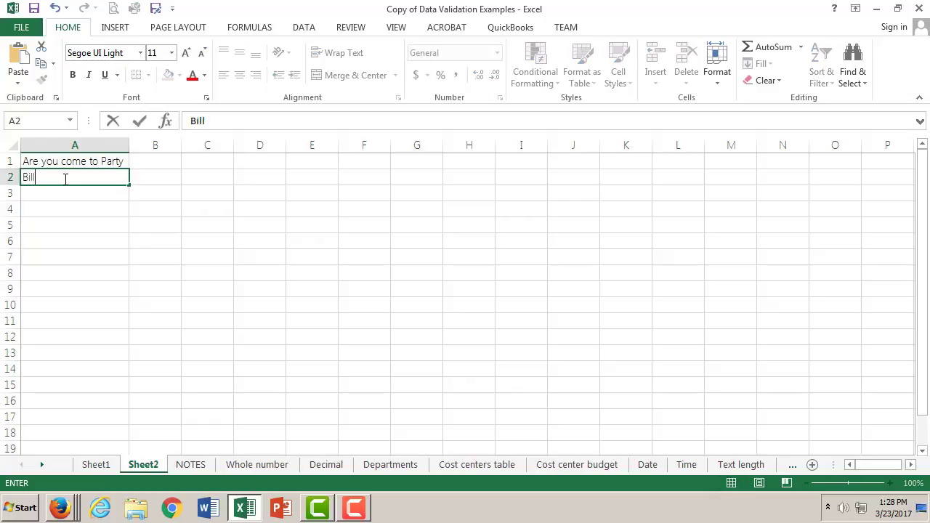
{"action": "left_click", "coordinate": [53, 193]}
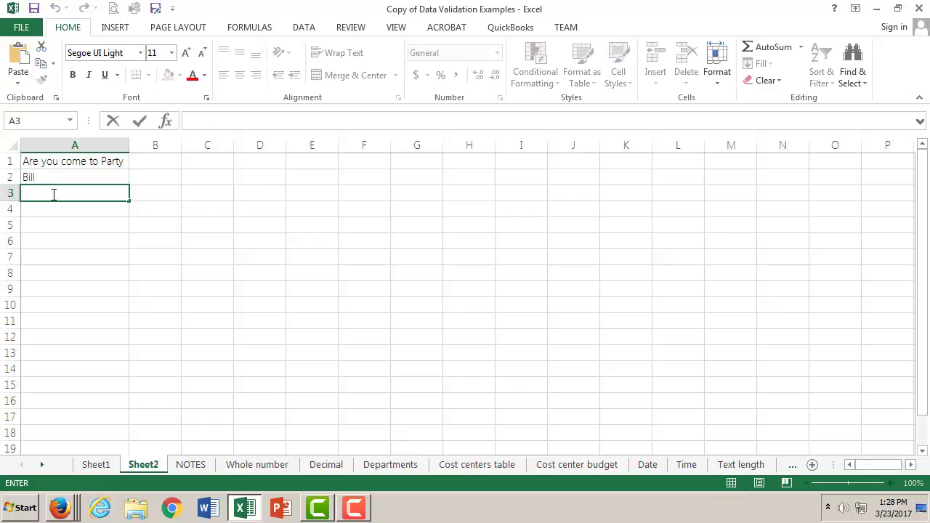
{"action": "type", "text": "Trump"}
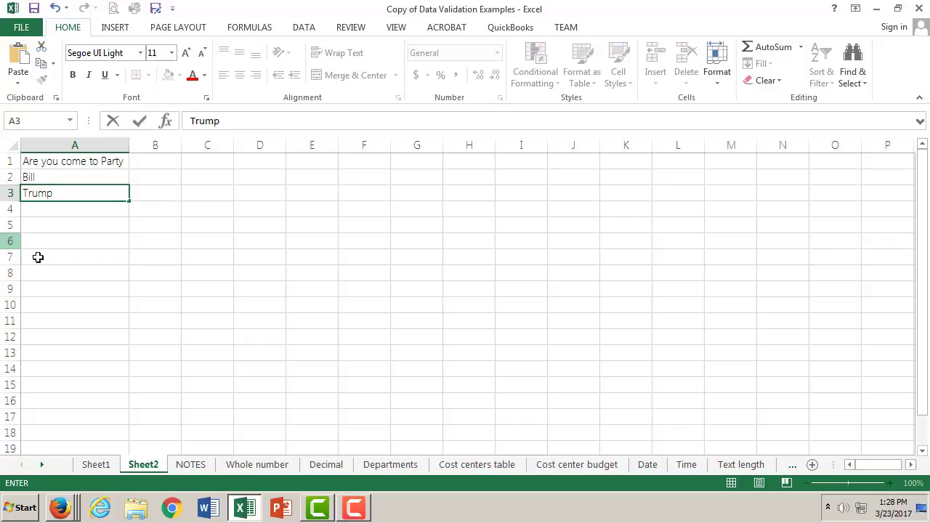
{"action": "left_click", "coordinate": [48, 211]}
{"action": "double_click", "coordinate": [48, 211]}
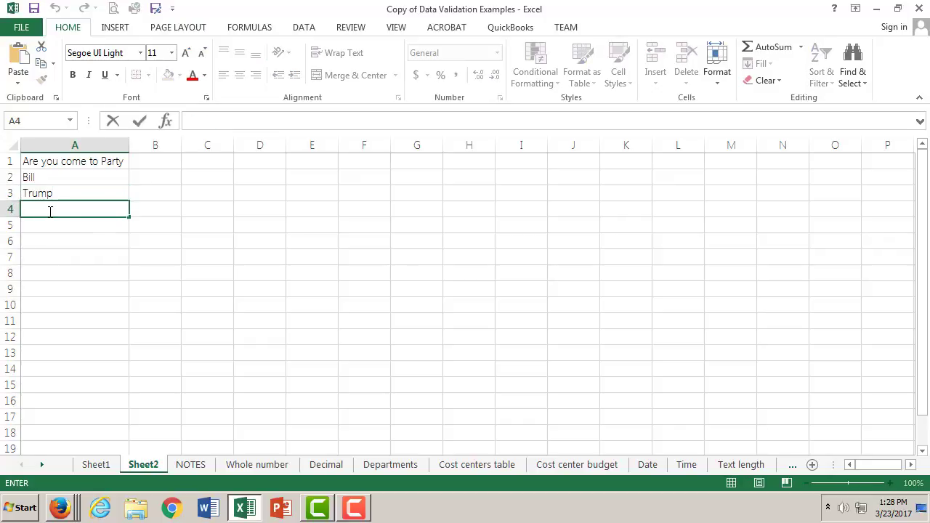
{"action": "type", "text": "George"}
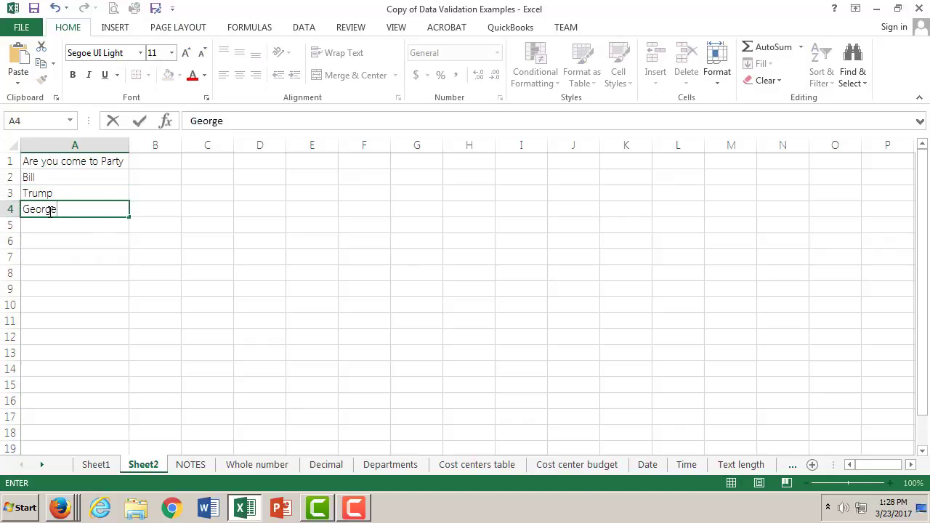
{"action": "left_click", "coordinate": [44, 224]}
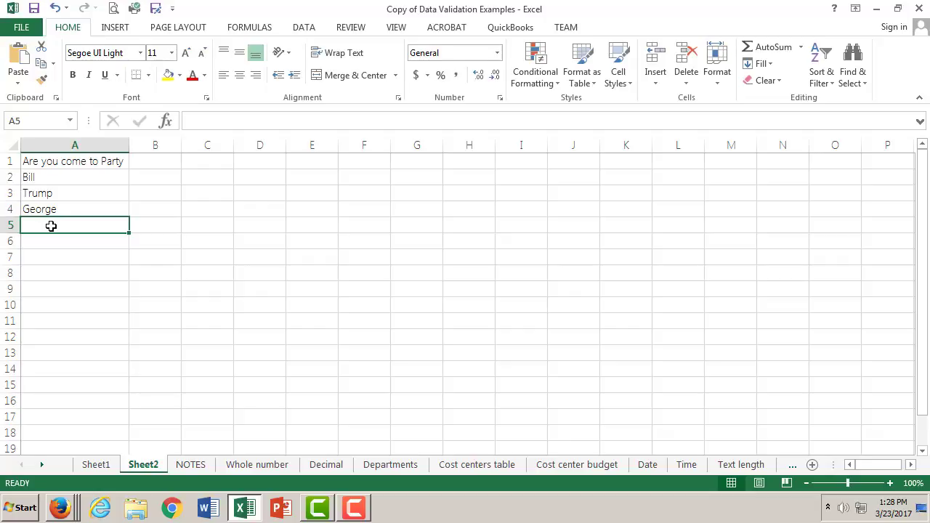
{"action": "double_click", "coordinate": [50, 226]}
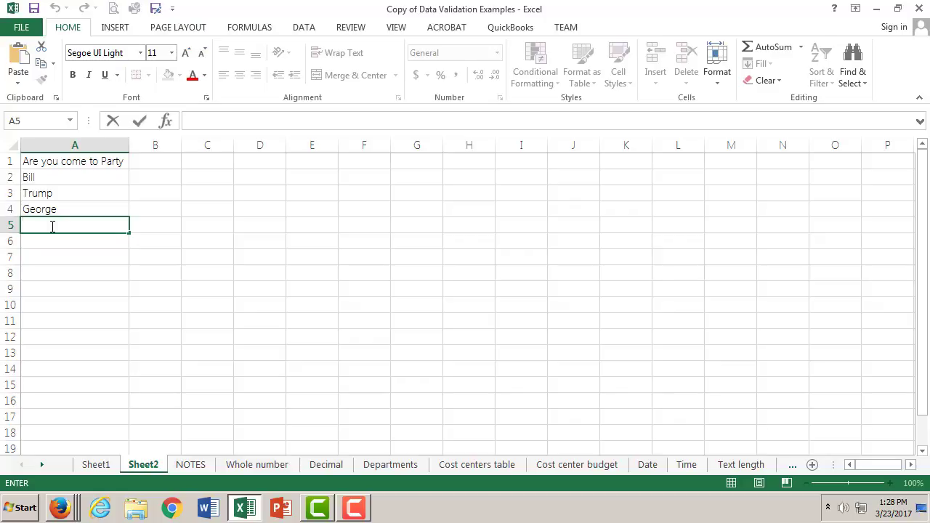
{"action": "type", "text": "John"}
{"action": "left_click", "coordinate": [59, 238]}
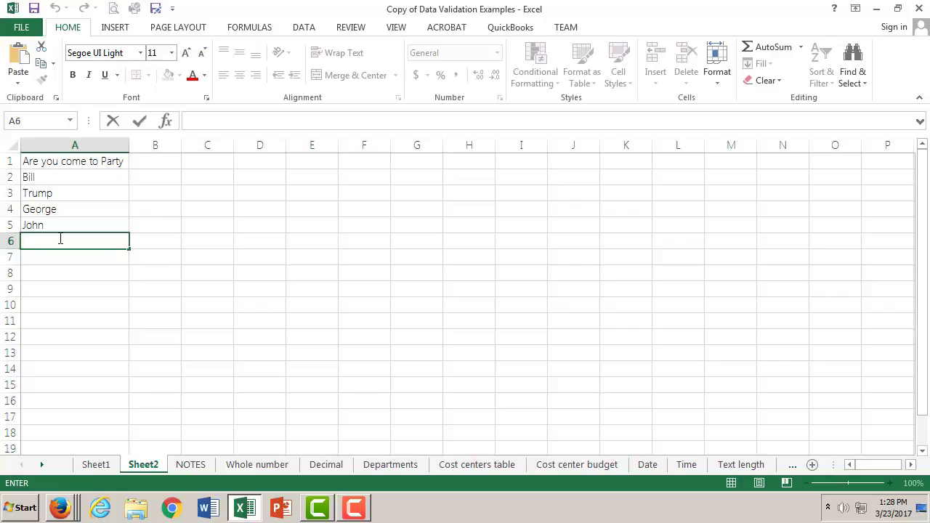
{"action": "type", "text": "Fox"}
- Enter the heading "Answer" in cell B1
{"action": "left_click", "coordinate": [166, 163]}
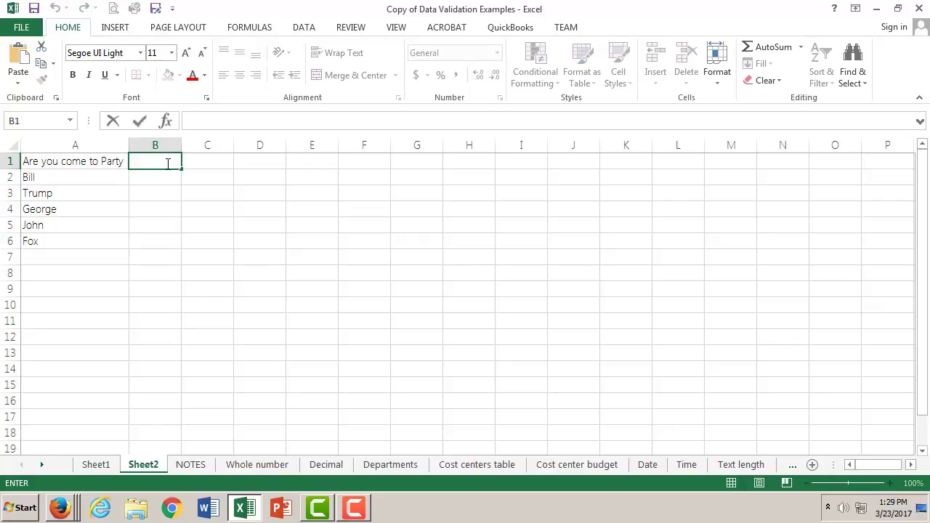
{"action": "type", "text": "Answer"}
- Open Data Validation for the answer cells B2:B6 and set the allowed entry type to List
{"action": "left_click", "coordinate": [168, 176]}
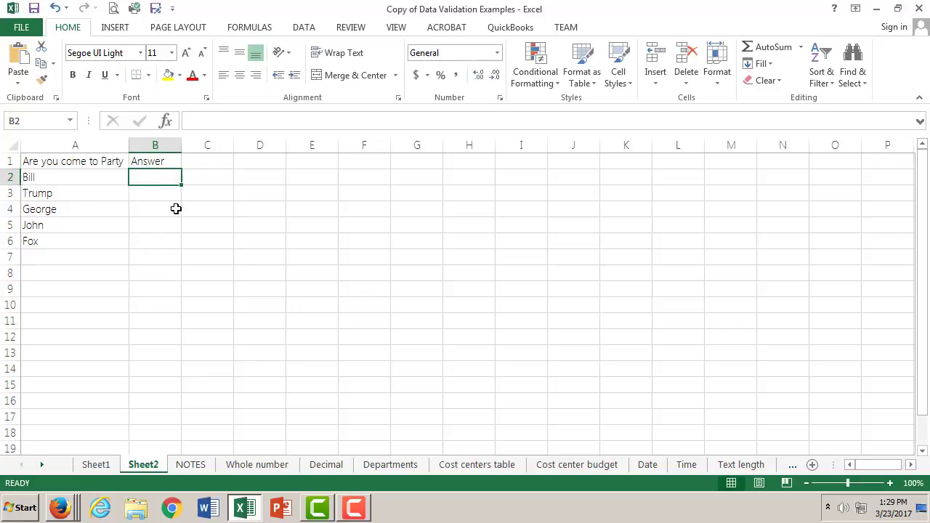
{"action": "left_click", "coordinate": [166, 241], "text": "shift"}
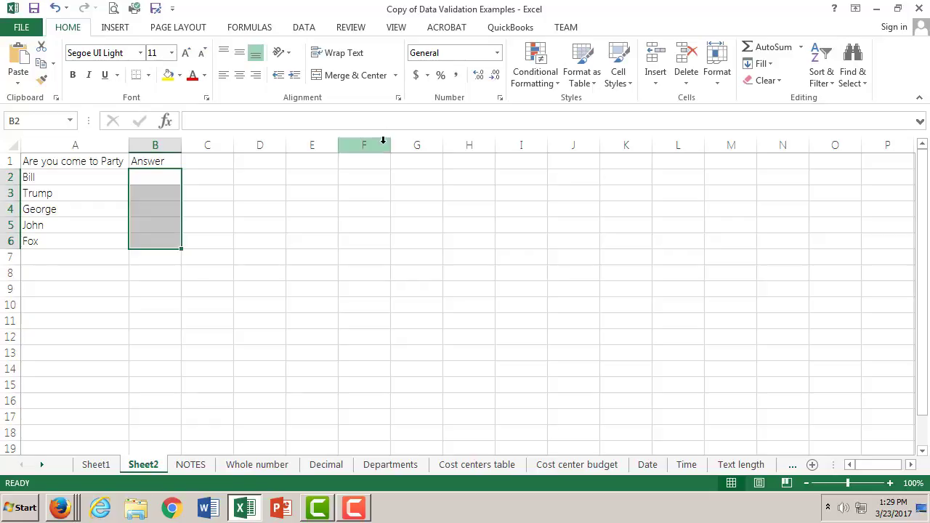
{"action": "left_click", "coordinate": [304, 28]}
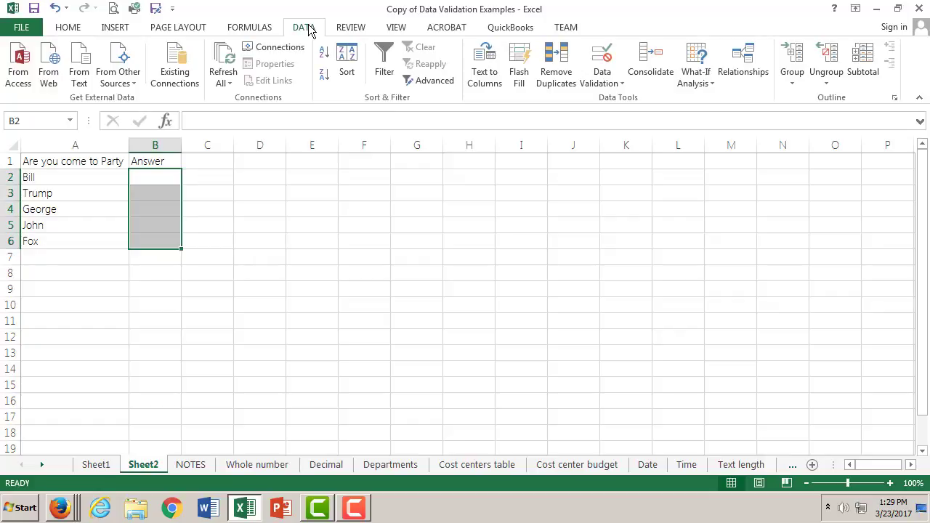
{"action": "left_click", "coordinate": [608, 75]}
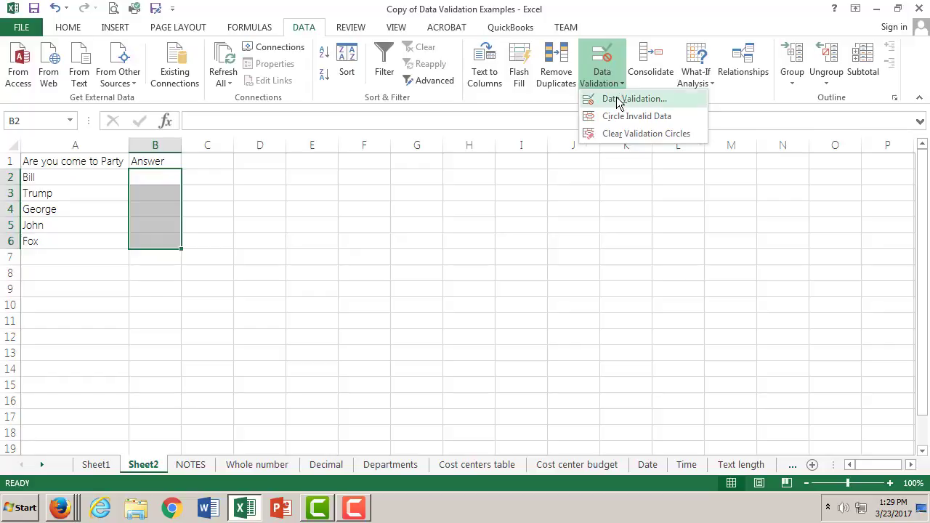
{"action": "left_click", "coordinate": [617, 98]}
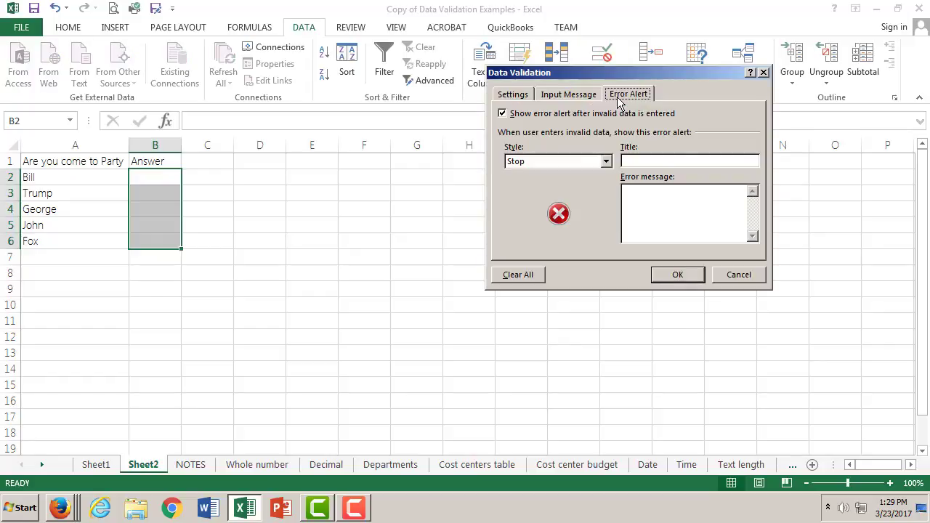
{"action": "left_click", "coordinate": [519, 94]}
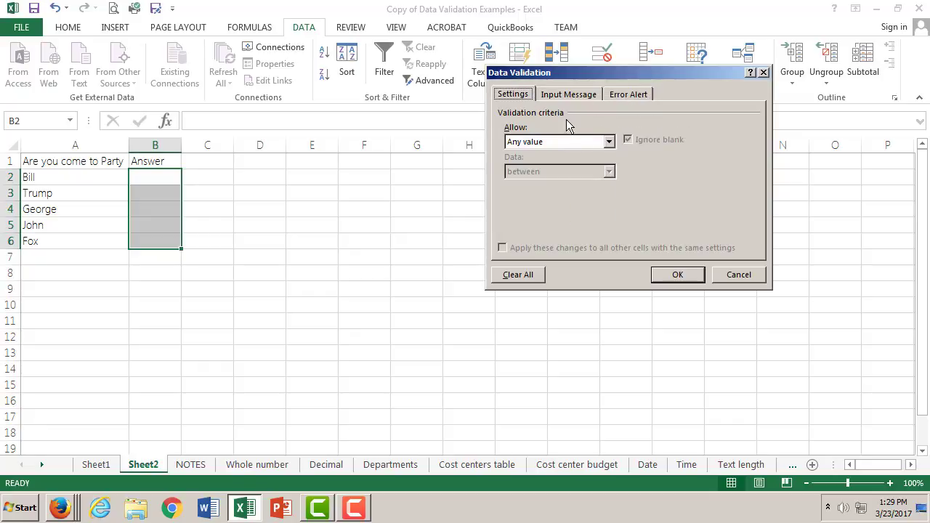
{"action": "left_click", "coordinate": [609, 142]}
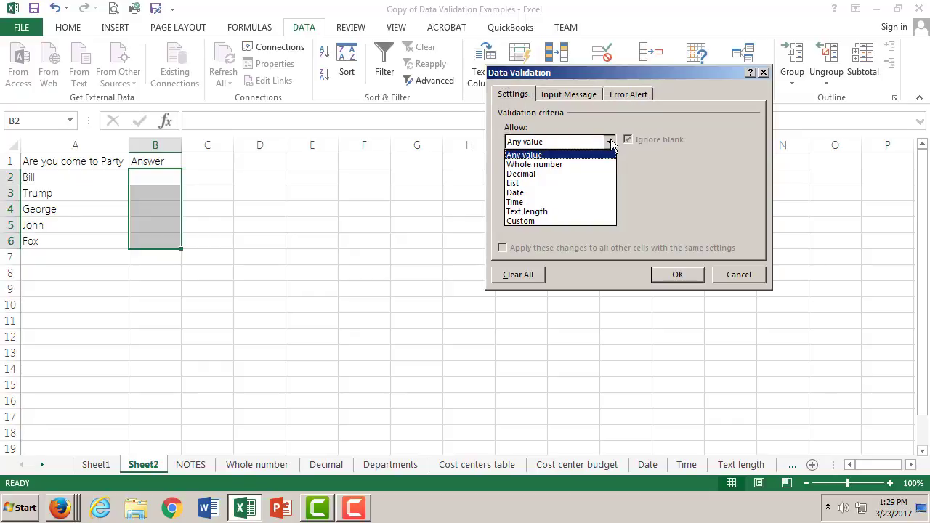
{"action": "left_click", "coordinate": [572, 183]}
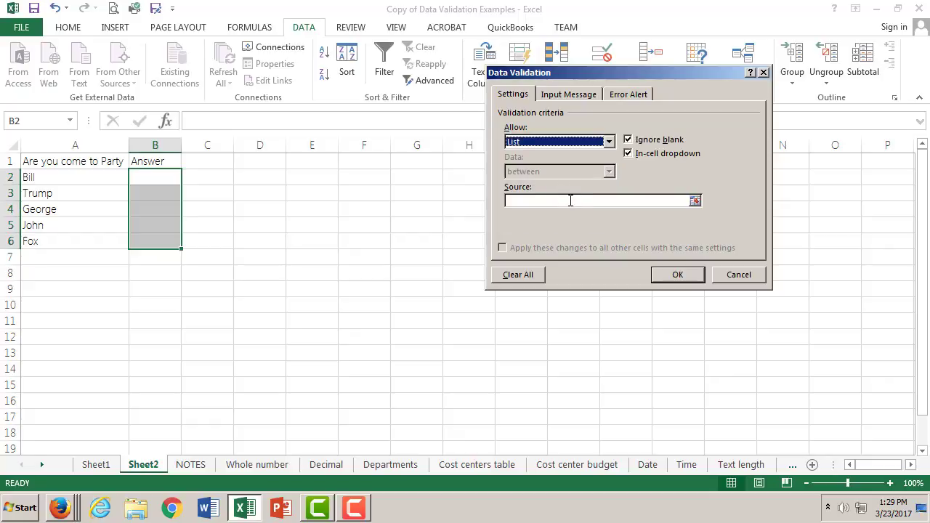
- Set the validation list source to "Yes, No, Maybe" and apply the rule to the answer cells
{"action": "left_click", "coordinate": [570, 201]}
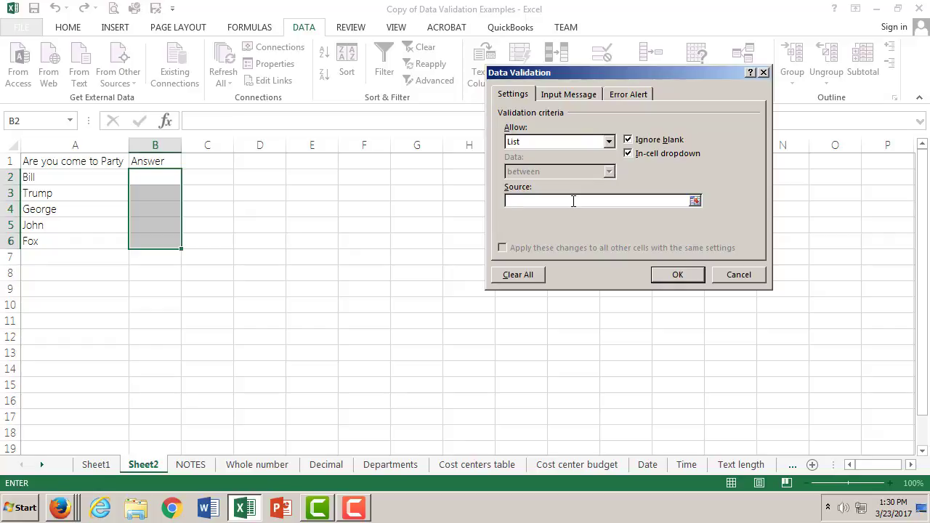
{"action": "type", "text": "Yes, No, Maybe"}
{"action": "left_click", "coordinate": [697, 276]}
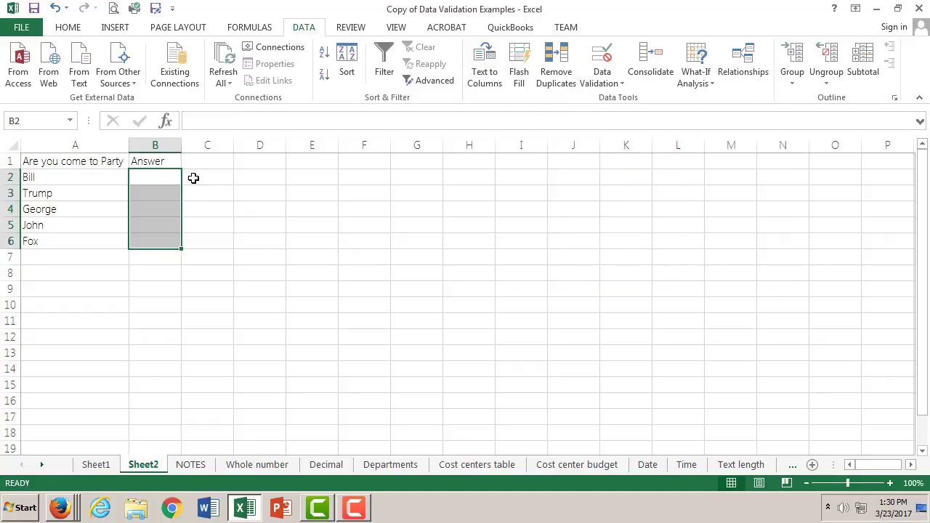
- Use the drop-down lists to answer No in cell B2 and Yes in cell B3
{"action": "left_click", "coordinate": [170, 177]}
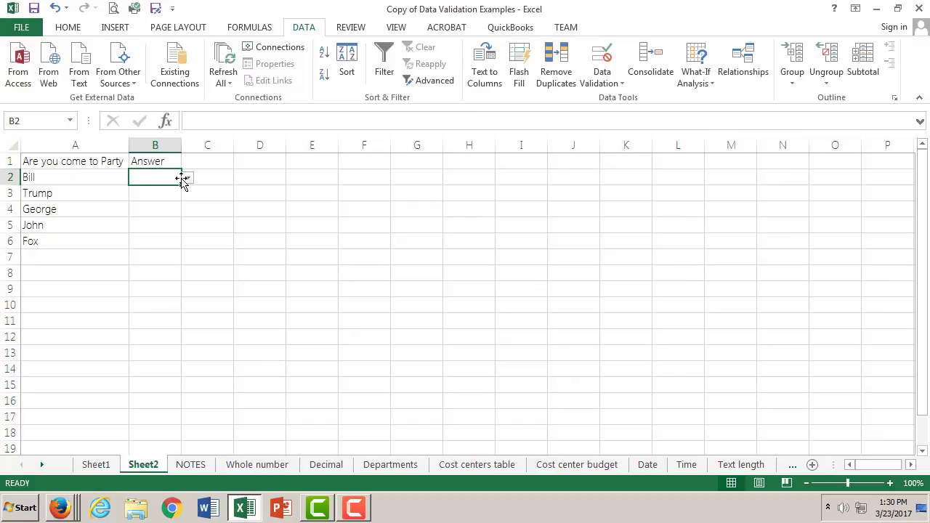
{"action": "left_click", "coordinate": [188, 178]}
{"action": "left_click", "coordinate": [158, 200]}
{"action": "left_click", "coordinate": [167, 193]}
{"action": "left_click", "coordinate": [188, 193]}
{"action": "left_click", "coordinate": [174, 206]}
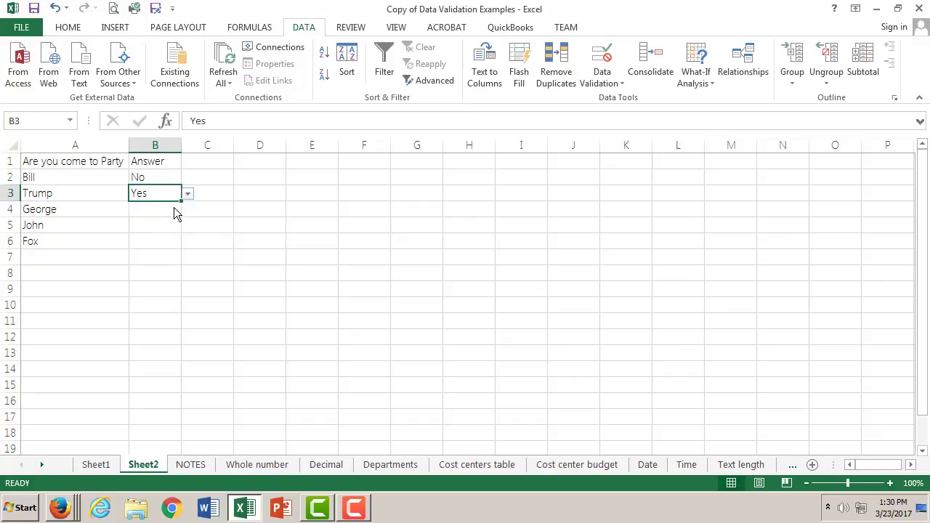
- Pick No from the drop-down list in cell B4 and change that answer to Maybe
{"action": "left_click", "coordinate": [158, 210]}
{"action": "left_click", "coordinate": [188, 211]}
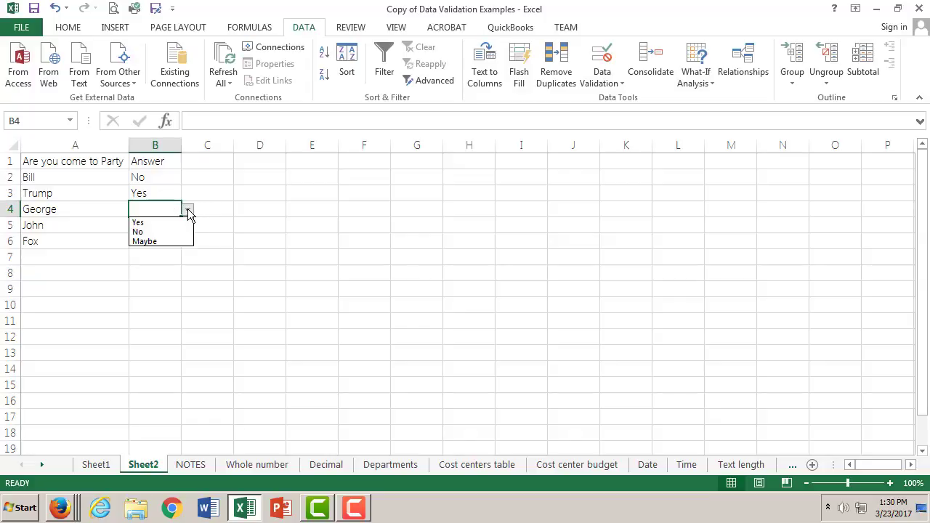
{"action": "left_click", "coordinate": [174, 231]}
{"action": "left_click", "coordinate": [192, 212]}
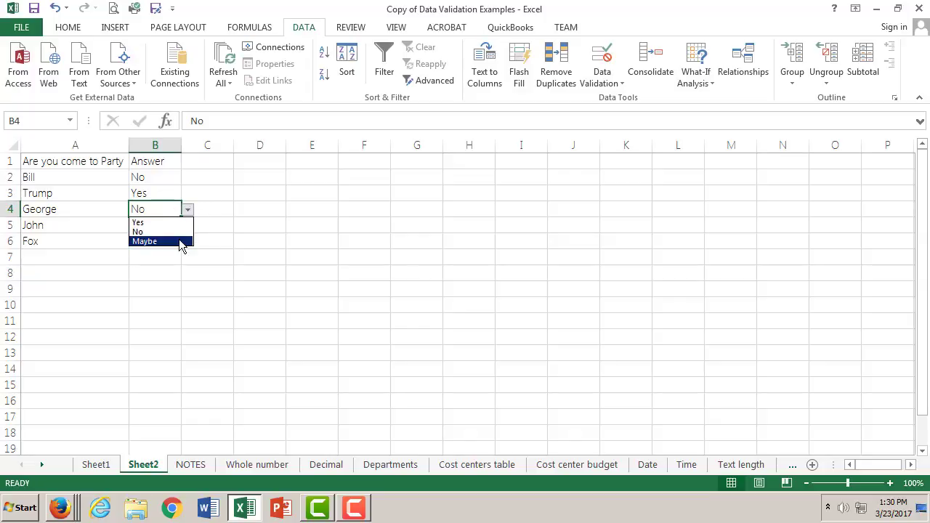
{"action": "left_click", "coordinate": [180, 243]}
- Use the drop-down lists to answer Yes in cells B5 and B6
{"action": "left_click", "coordinate": [171, 228]}
{"action": "left_click", "coordinate": [187, 227]}
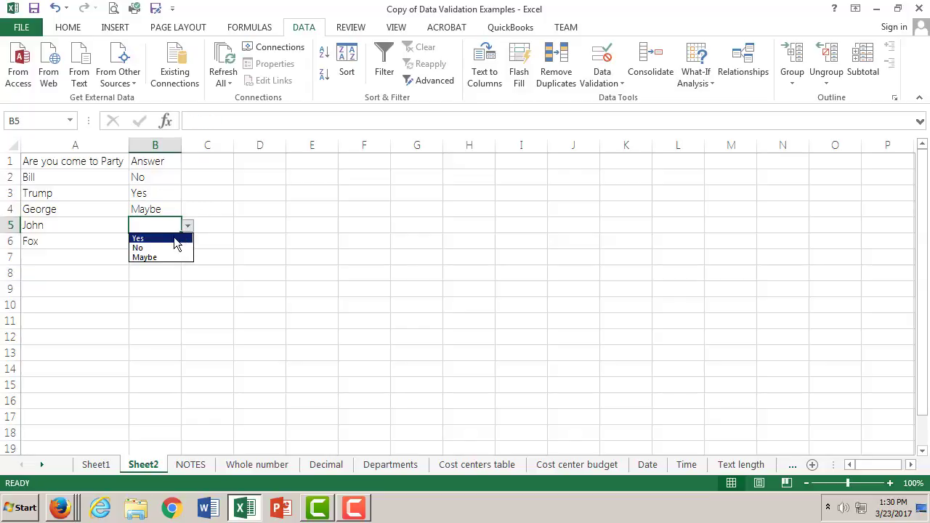
{"action": "left_click", "coordinate": [175, 238]}
{"action": "left_click", "coordinate": [161, 239]}
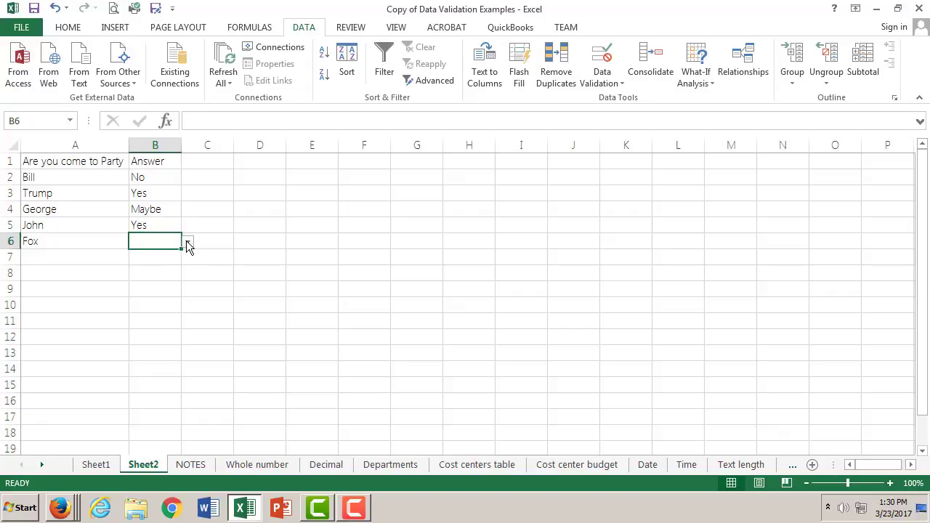
{"action": "left_click", "coordinate": [186, 242]}
{"action": "left_click", "coordinate": [175, 255]}
- Switch to the Validation and Pulldown menus in Excel assignment in Firefox and review its remaining tasks through the helpful link
{"action": "left_click", "coordinate": [65, 512]}
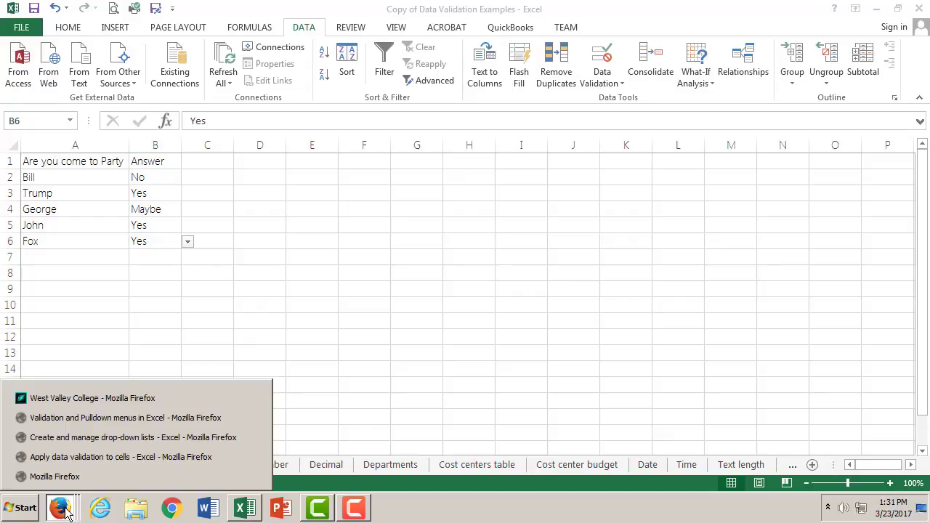
{"action": "left_click", "coordinate": [86, 457]}
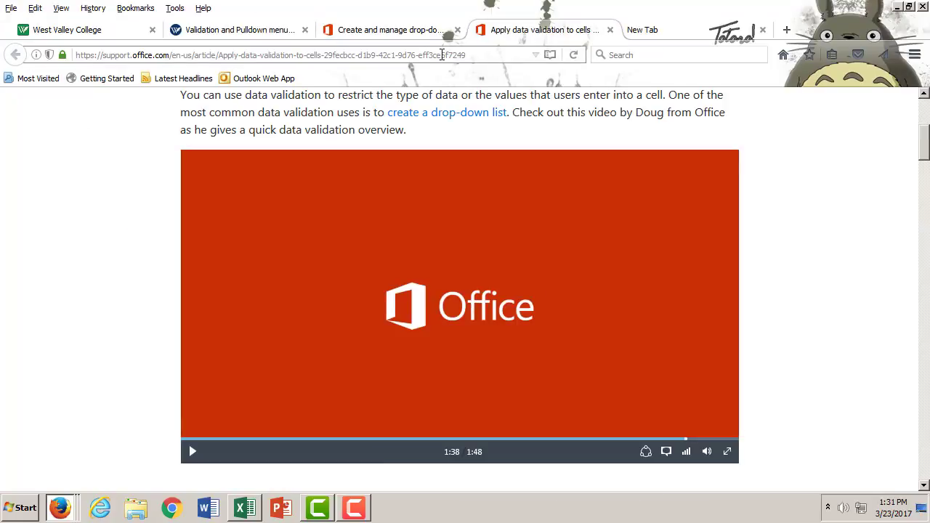
{"action": "left_click", "coordinate": [235, 29]}
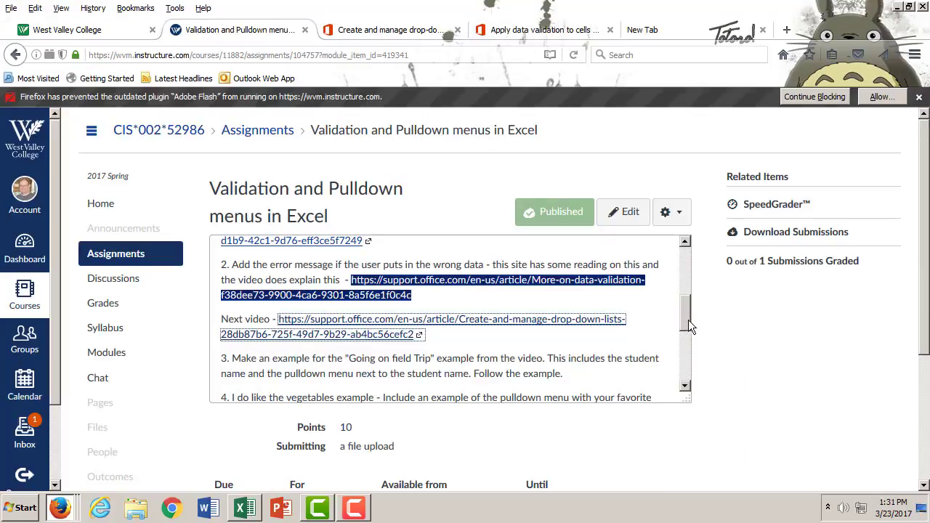
{"action": "scroll", "coordinate": [682, 322], "scroll_direction": "down", "scroll_amount": 1}
{"action": "scroll", "coordinate": [682, 324], "scroll_direction": "down", "scroll_amount": 2}
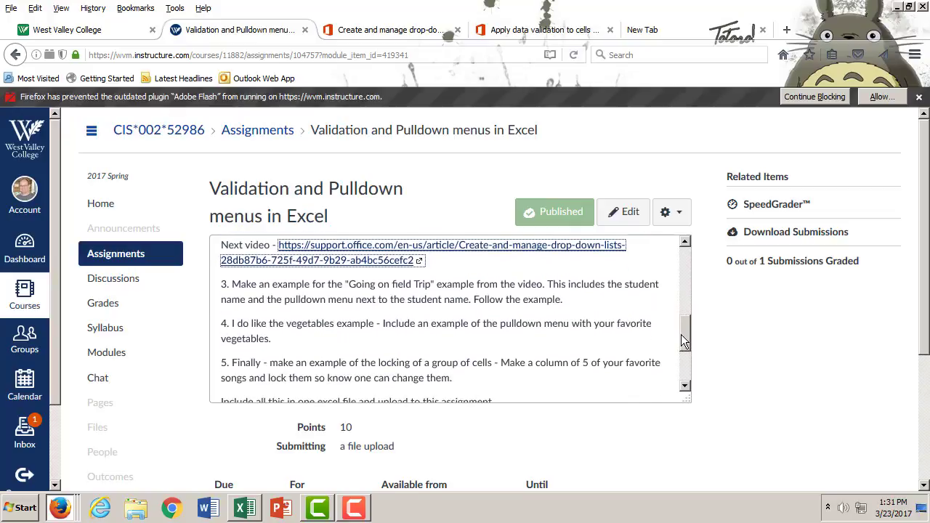
{"action": "left_click_drag", "start_coordinate": [682, 336], "coordinate": [684, 341]}
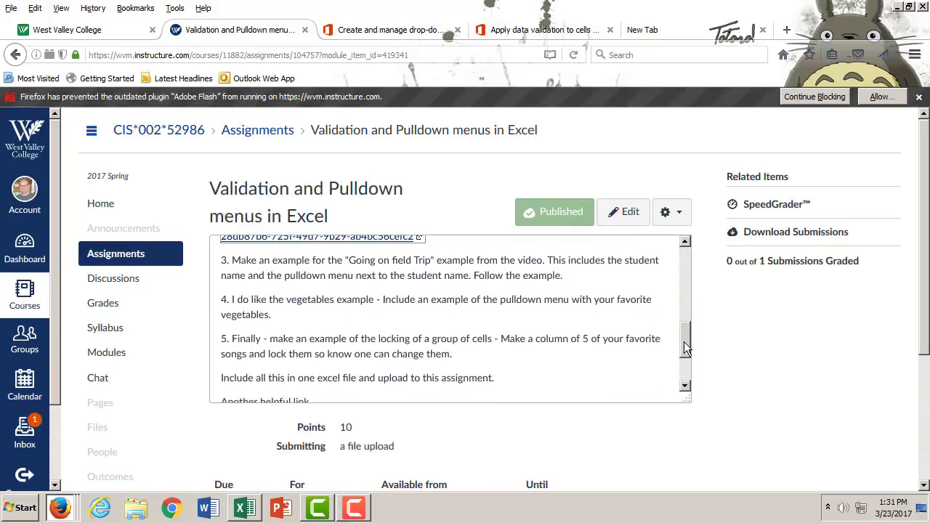
{"action": "left_click_drag", "start_coordinate": [684, 342], "coordinate": [685, 366]}
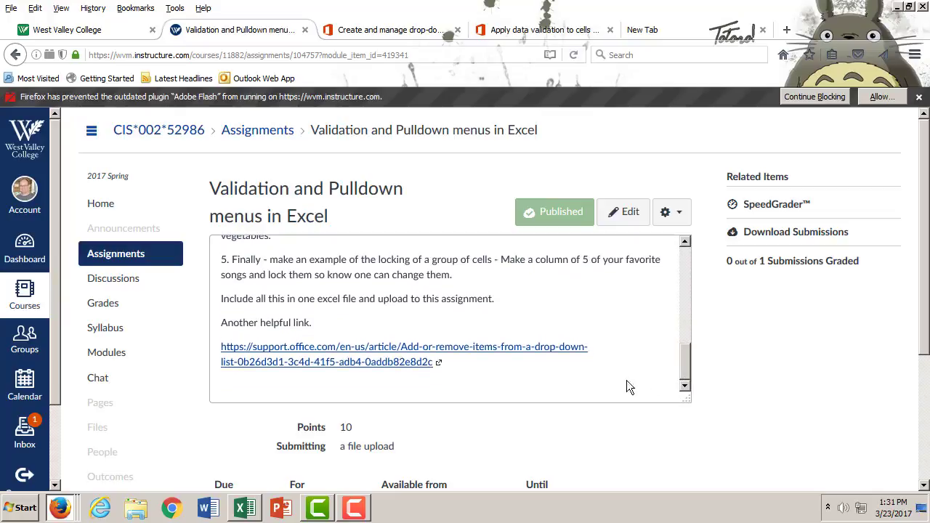
- Open the linked article on adding or removing drop-down list items and examine its instructions for named ranges and cell ranges
{"action": "left_click", "coordinate": [497, 347]}
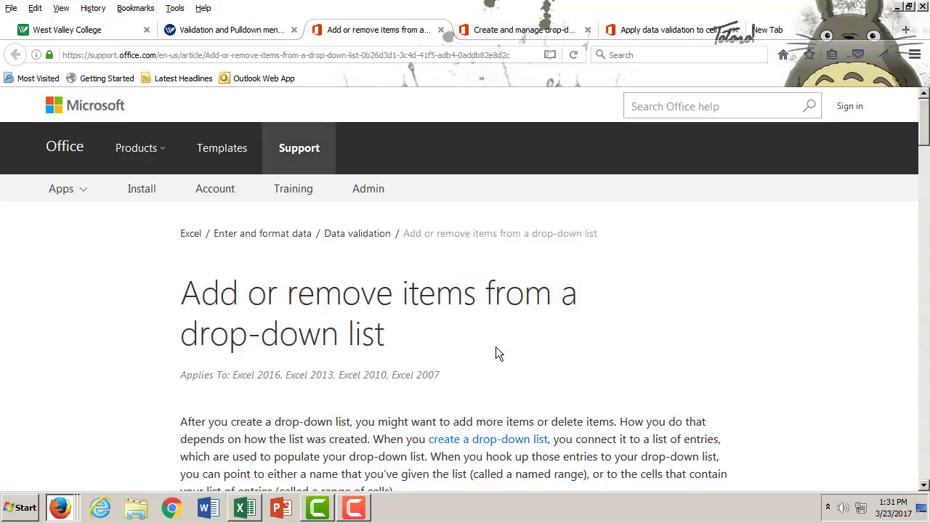
{"action": "scroll", "coordinate": [563, 355], "scroll_direction": "down", "scroll_amount": 10}
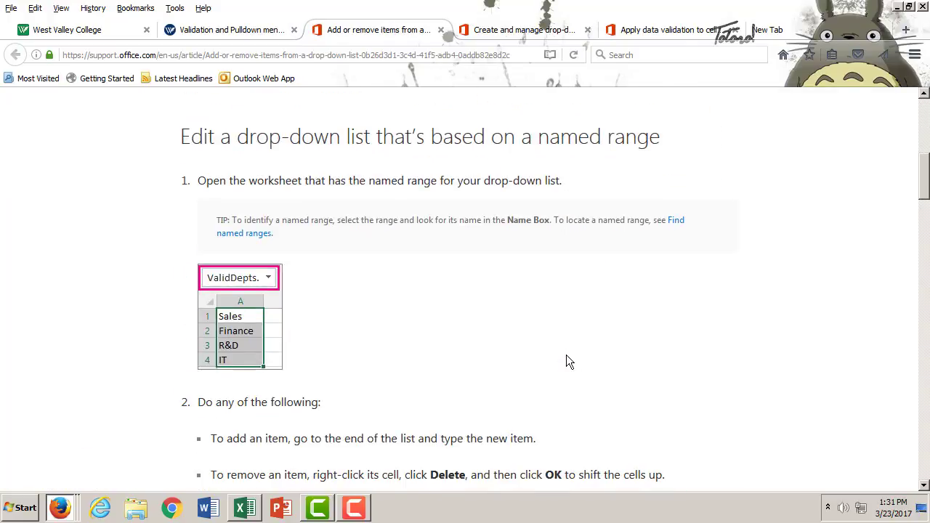
{"action": "scroll", "coordinate": [566, 356], "scroll_direction": "down", "scroll_amount": 5}
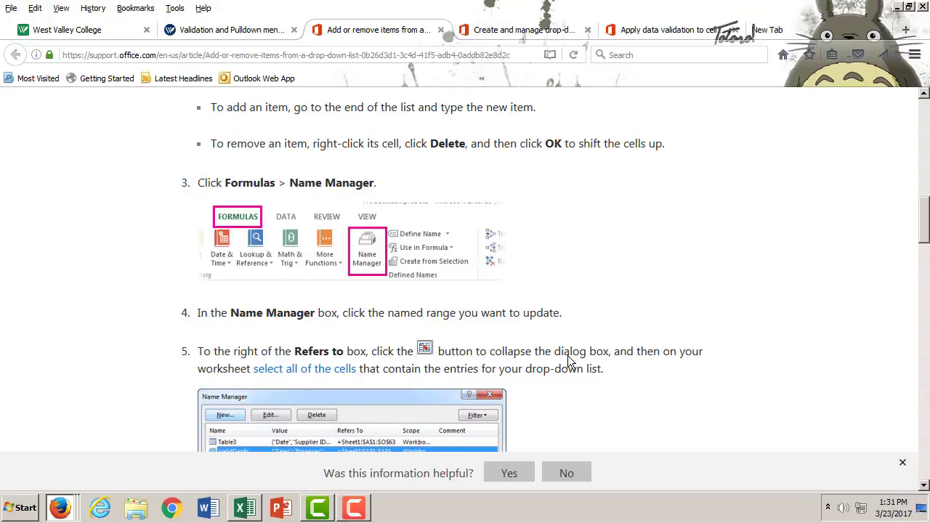
{"action": "scroll", "coordinate": [569, 359], "scroll_direction": "down", "scroll_amount": 4}
{"action": "scroll", "coordinate": [567, 356], "scroll_direction": "down", "scroll_amount": 8}
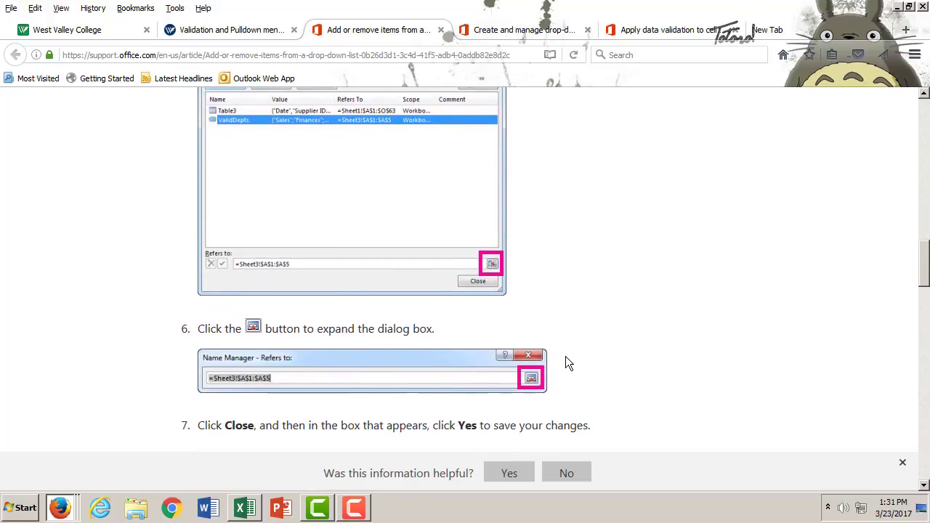
{"action": "scroll", "coordinate": [566, 356], "scroll_direction": "down", "scroll_amount": 7}
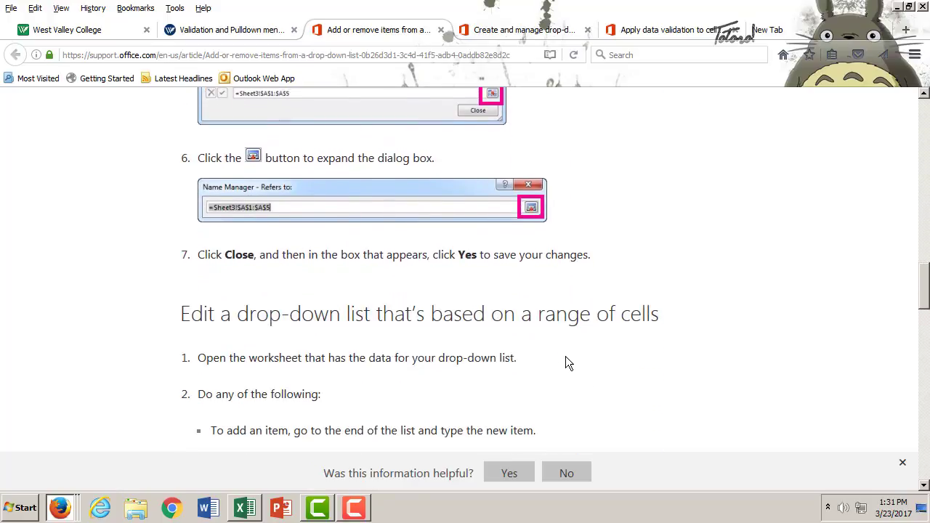
{"action": "scroll", "coordinate": [568, 361], "scroll_direction": "down", "scroll_amount": 7}
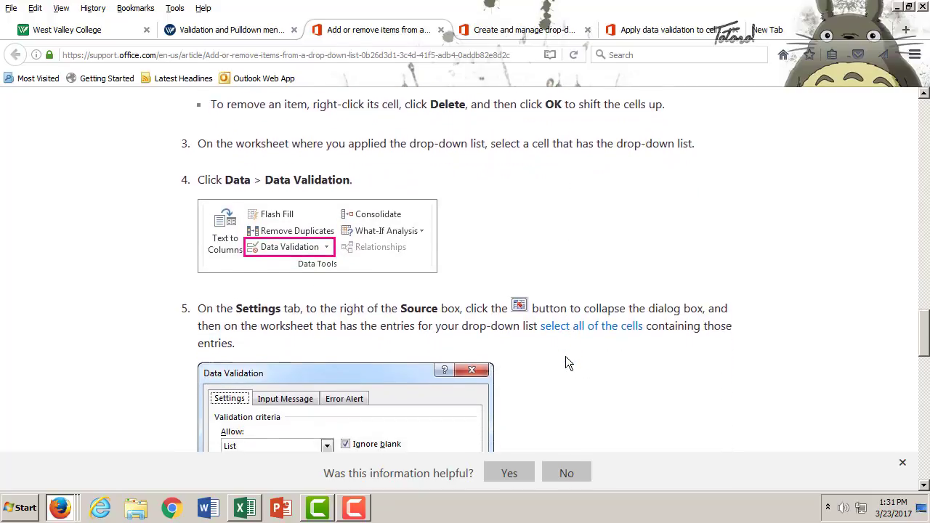
{"action": "scroll", "coordinate": [565, 356], "scroll_direction": "down", "scroll_amount": 8}
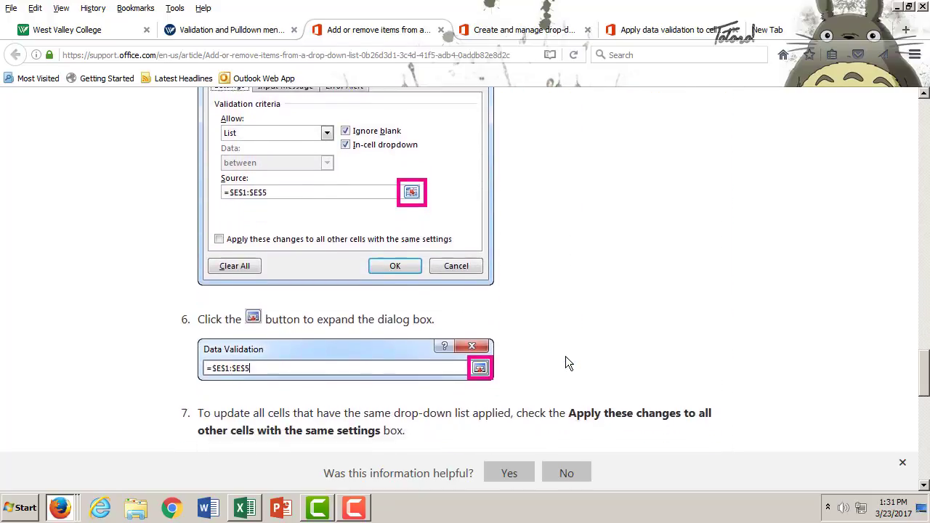
{"action": "scroll", "coordinate": [566, 357], "scroll_direction": "down", "scroll_amount": 8}
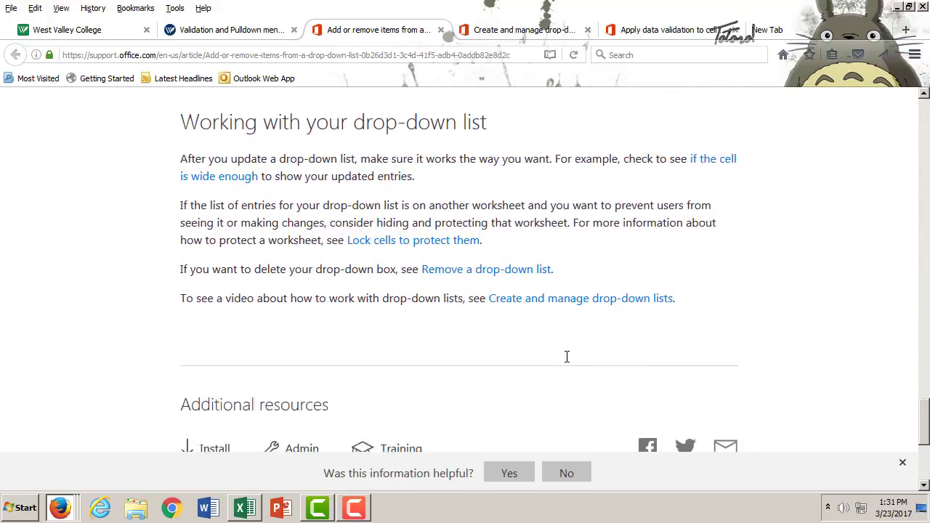
{"action": "scroll", "coordinate": [567, 357], "scroll_direction": "up", "scroll_amount": 10}
{"action": "scroll", "coordinate": [570, 357], "scroll_direction": "up", "scroll_amount": 20}
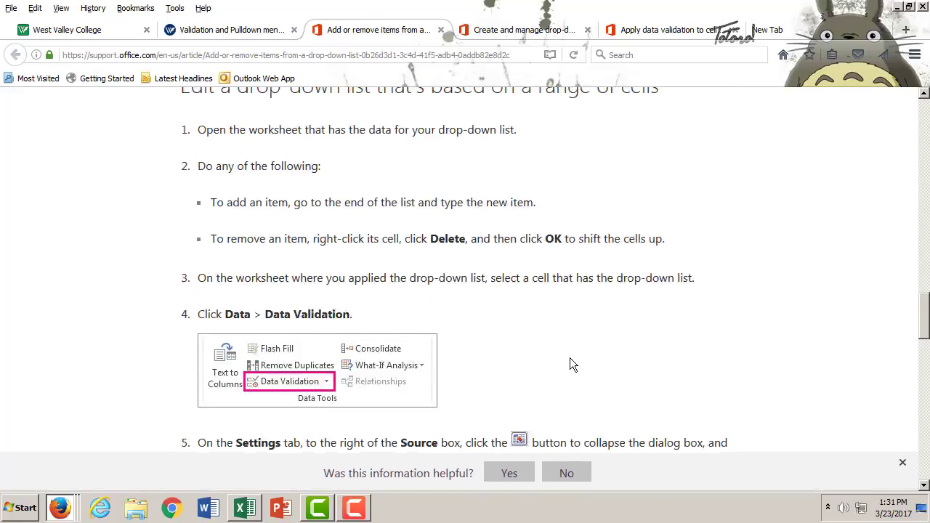
{"action": "scroll", "coordinate": [571, 363], "scroll_direction": "up", "scroll_amount": 2}
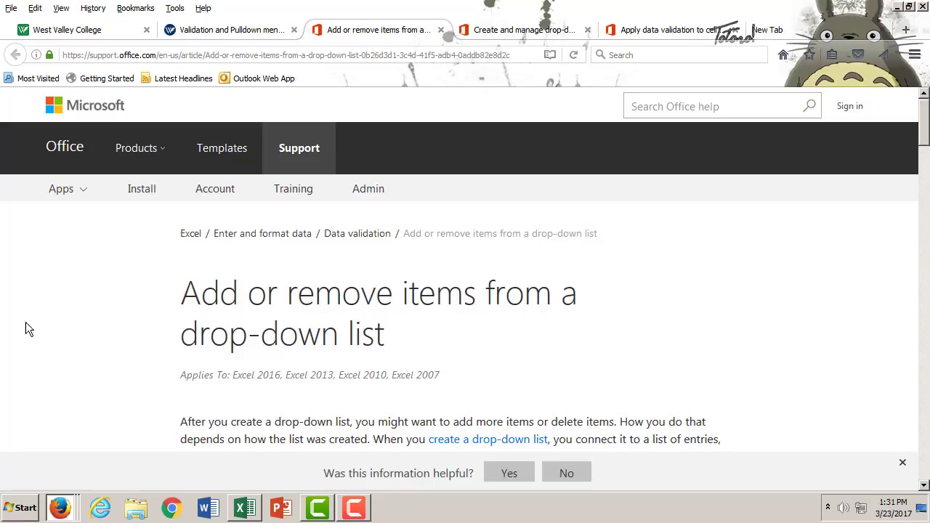
- Revisit the party answer sheet in Excel, and return to the beginning of the assignment description in Firefox
{"action": "left_click", "coordinate": [245, 507]}
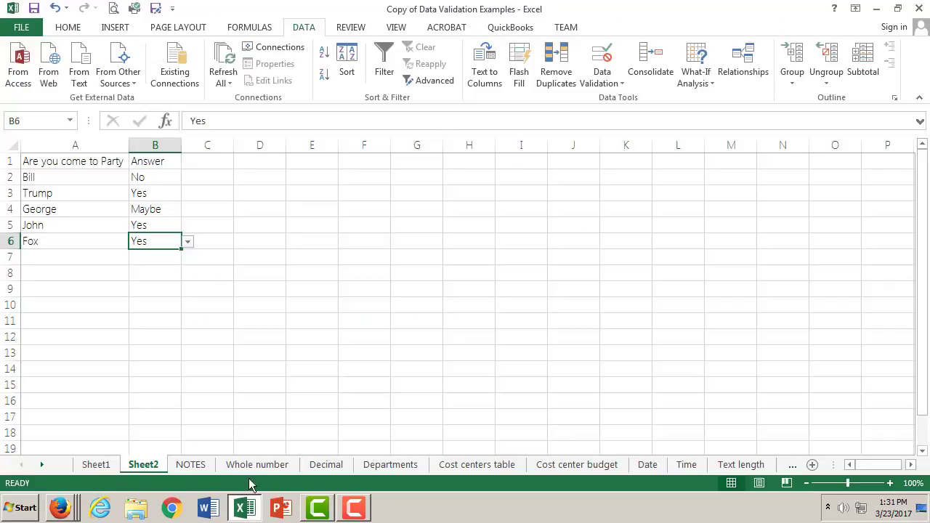
{"action": "left_click", "coordinate": [218, 241]}
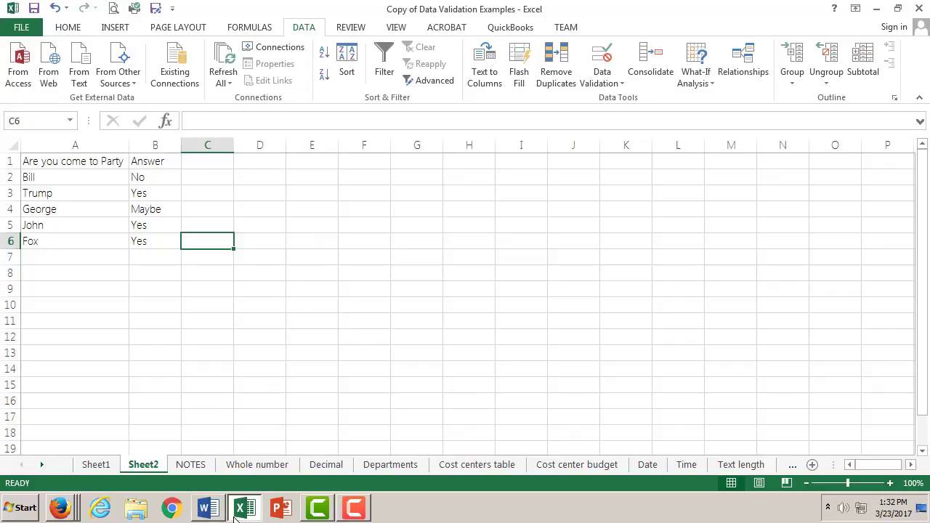
{"action": "left_click", "coordinate": [61, 507]}
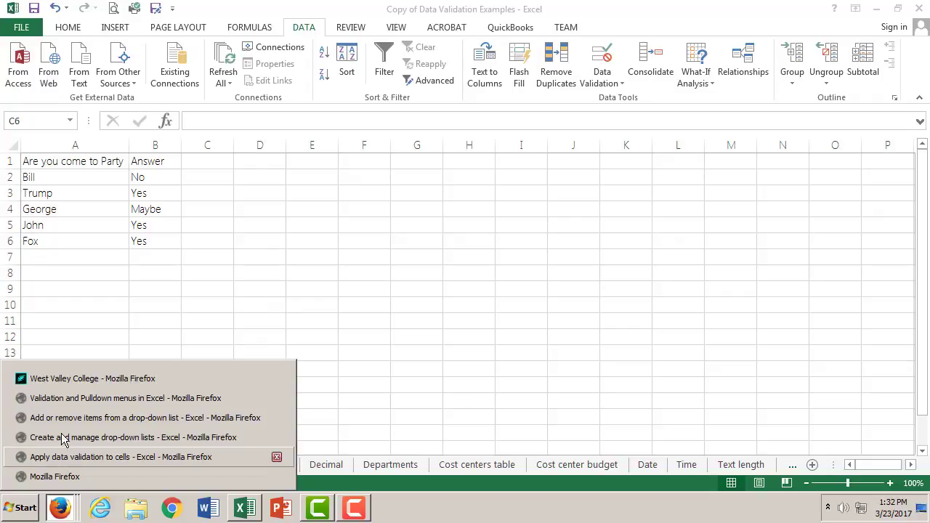
{"action": "left_click", "coordinate": [85, 462]}
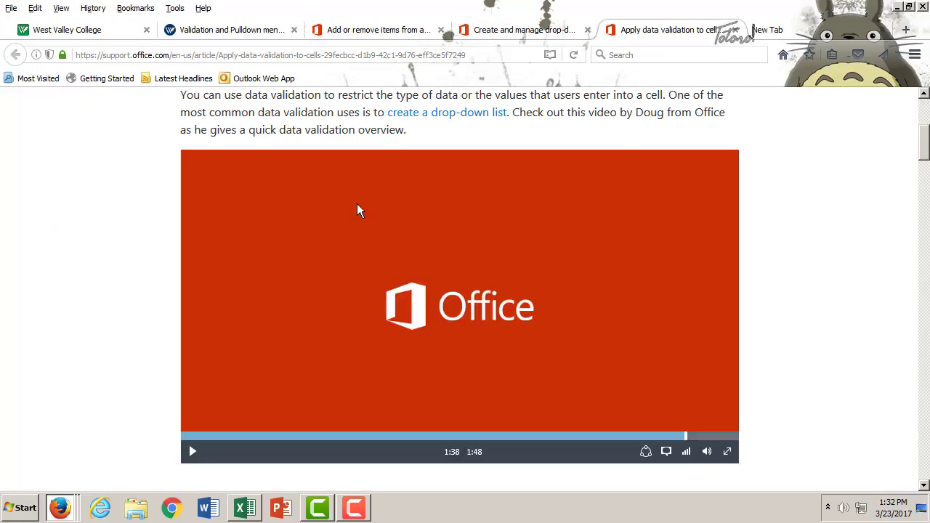
{"action": "left_click", "coordinate": [246, 35]}
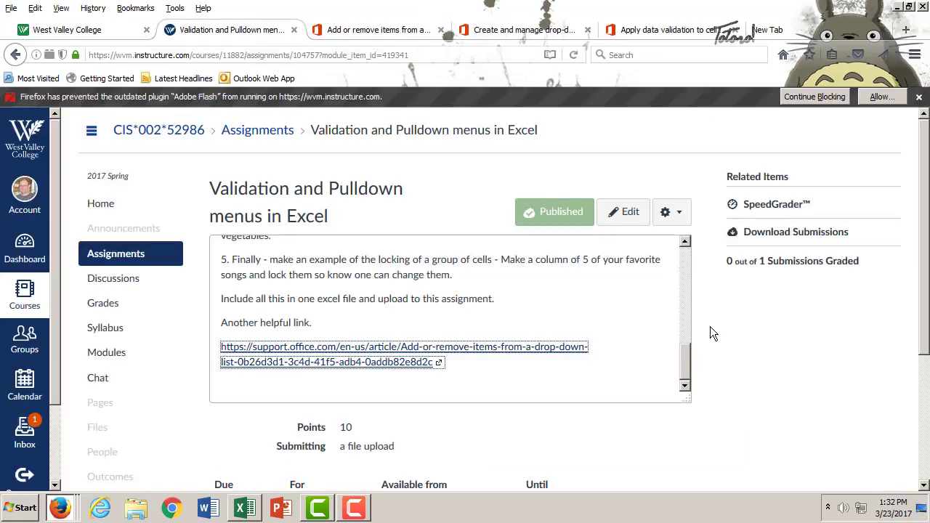
{"action": "left_click_drag", "start_coordinate": [687, 366], "coordinate": [687, 204]}
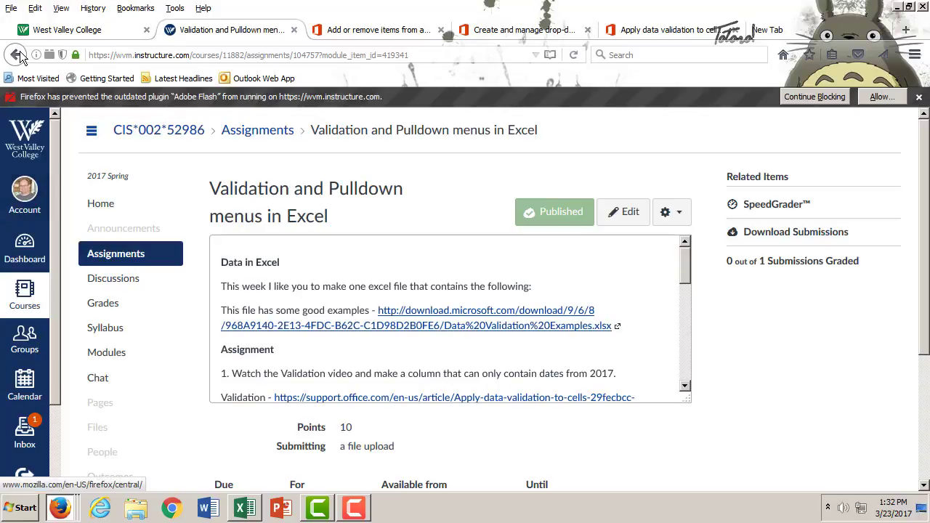
- Go back to the course modules and open the Excel Validation and Dropdown list options page to view its links
{"action": "left_click", "coordinate": [16, 55]}
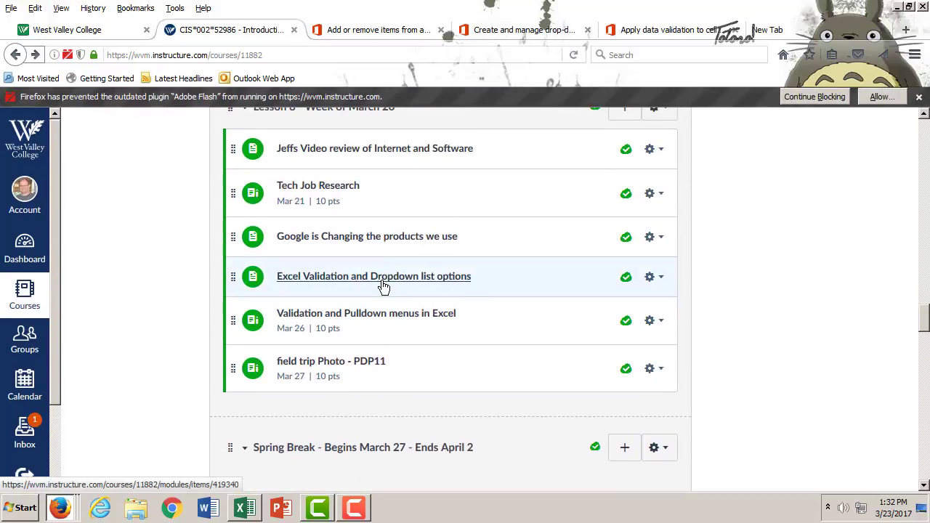
{"action": "left_click", "coordinate": [383, 284]}
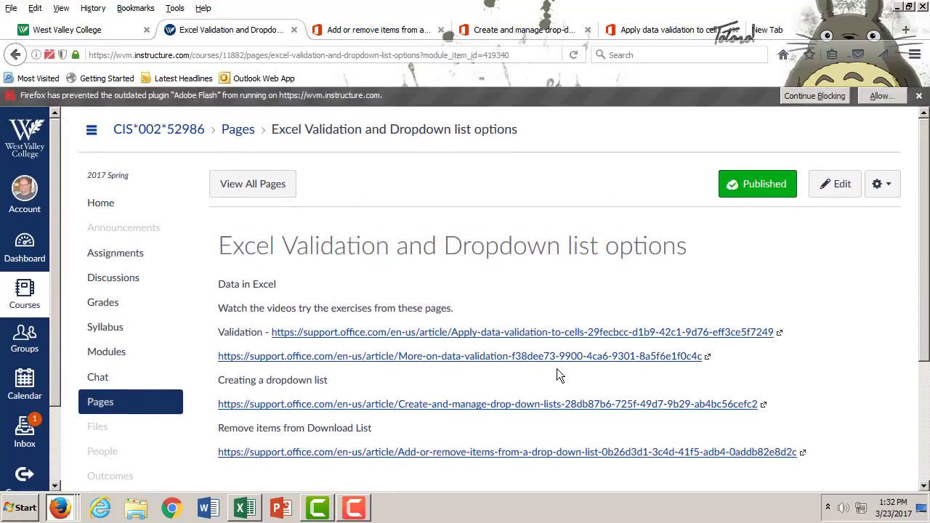
{"action": "scroll", "coordinate": [556, 368], "scroll_direction": "down", "scroll_amount": 5}
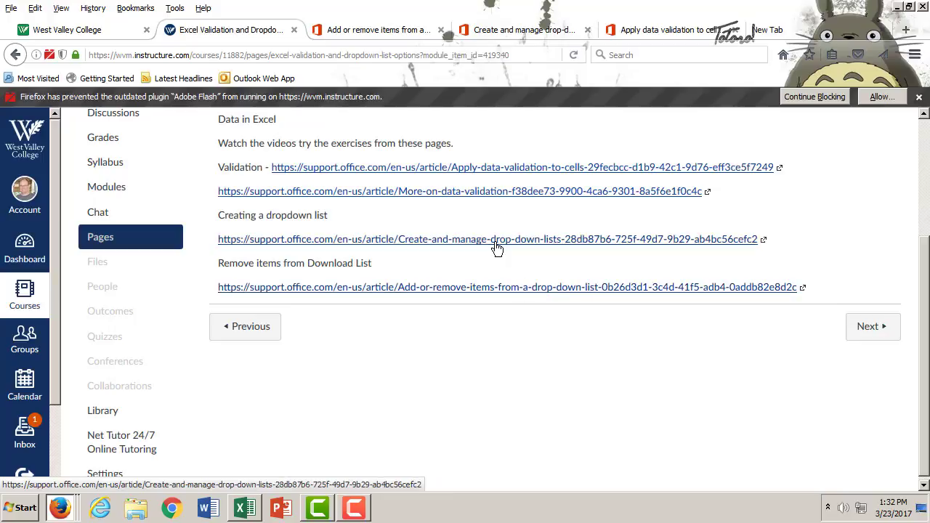
- Open the More on data validation article and skim its sections on input messages, error alerts and troubleshooting
{"action": "left_click", "coordinate": [469, 191]}
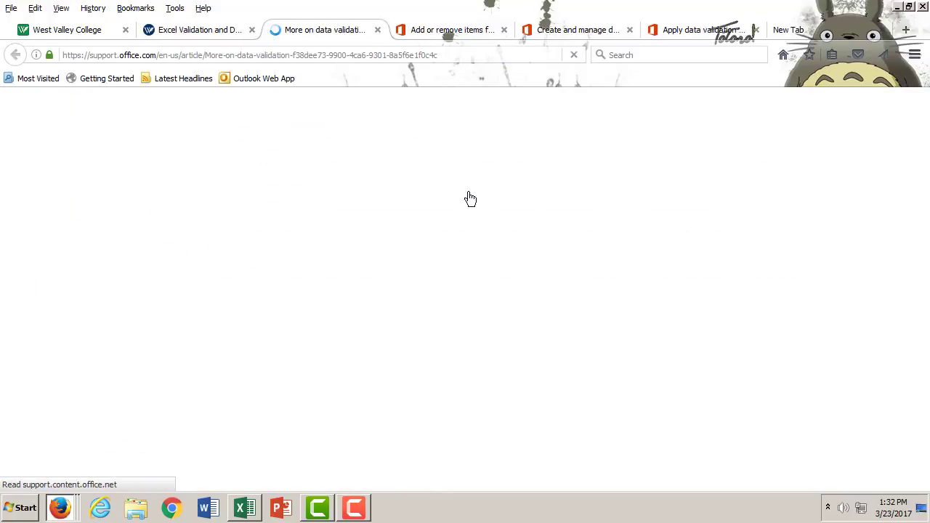
{"action": "scroll", "coordinate": [549, 321], "scroll_direction": "down", "scroll_amount": 10}
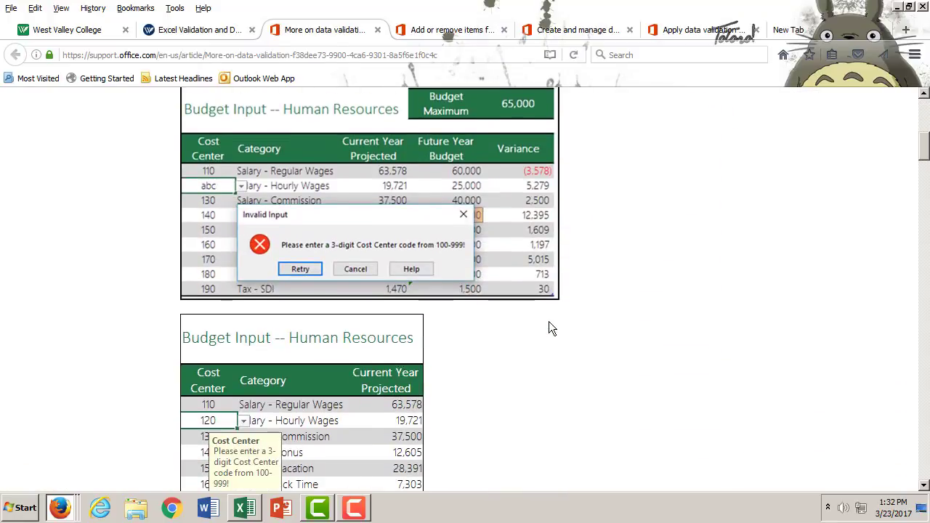
{"action": "scroll", "coordinate": [551, 327], "scroll_direction": "down", "scroll_amount": 20}
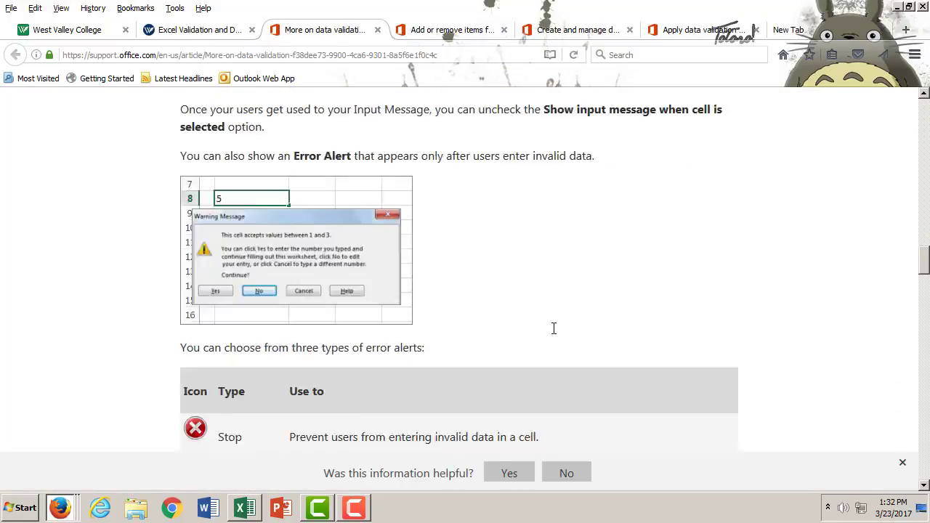
{"action": "scroll", "coordinate": [554, 332], "scroll_direction": "down", "scroll_amount": 20}
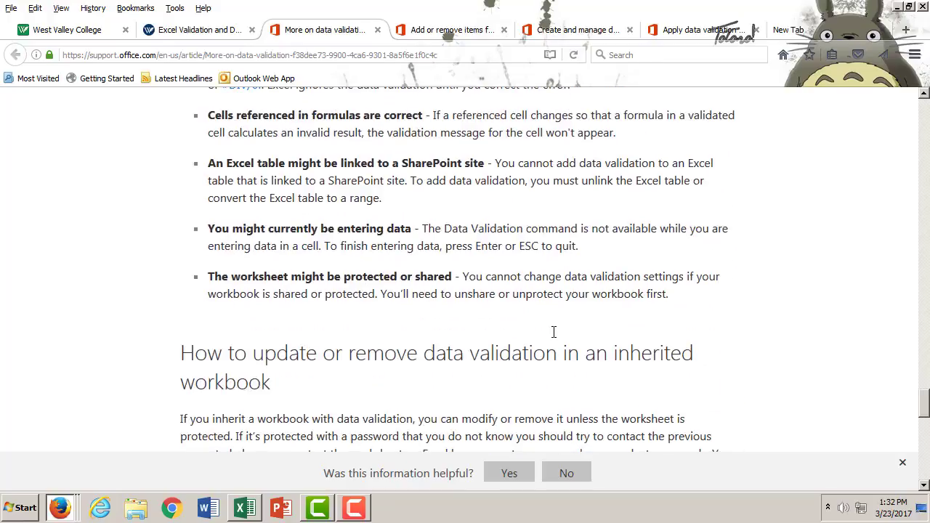
{"action": "scroll", "coordinate": [552, 333], "scroll_direction": "up", "scroll_amount": 15}
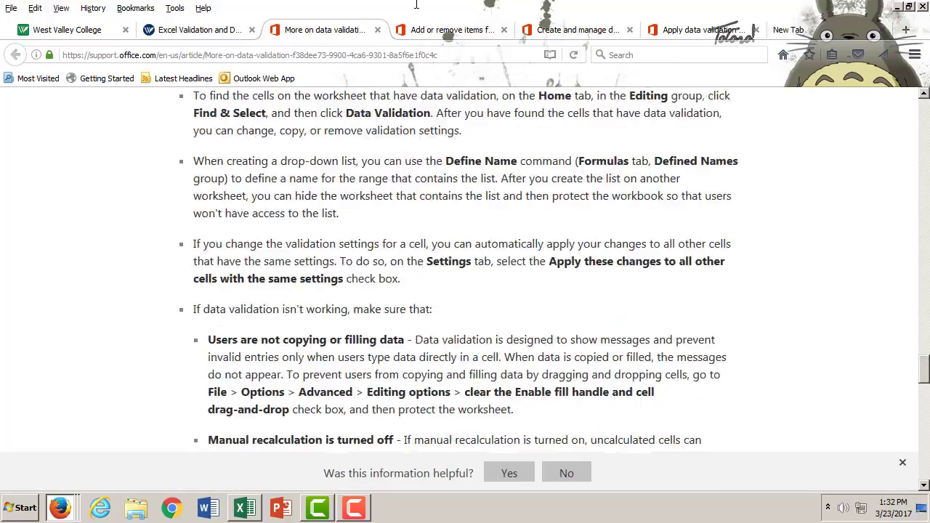
- Return to the course's validation page and go to the preceding module item, Google is Changing the products we use
{"action": "left_click", "coordinate": [192, 31]}
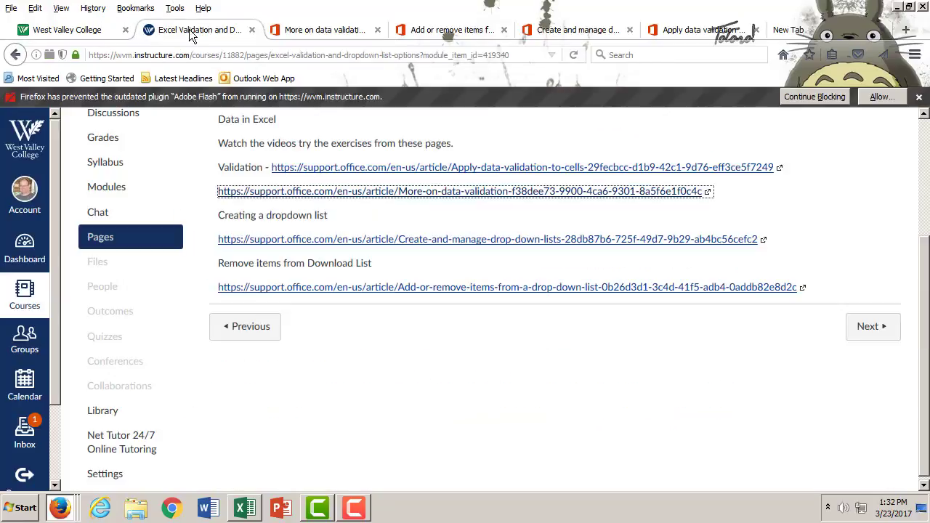
{"action": "left_click", "coordinate": [251, 331]}
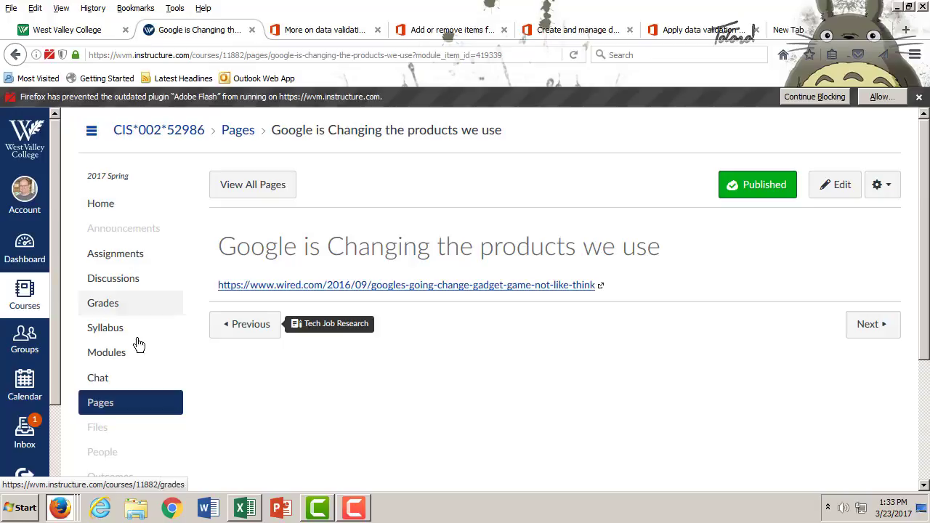
{"action": "left_click", "coordinate": [25, 297]}
{"action": "left_click", "coordinate": [25, 296]}
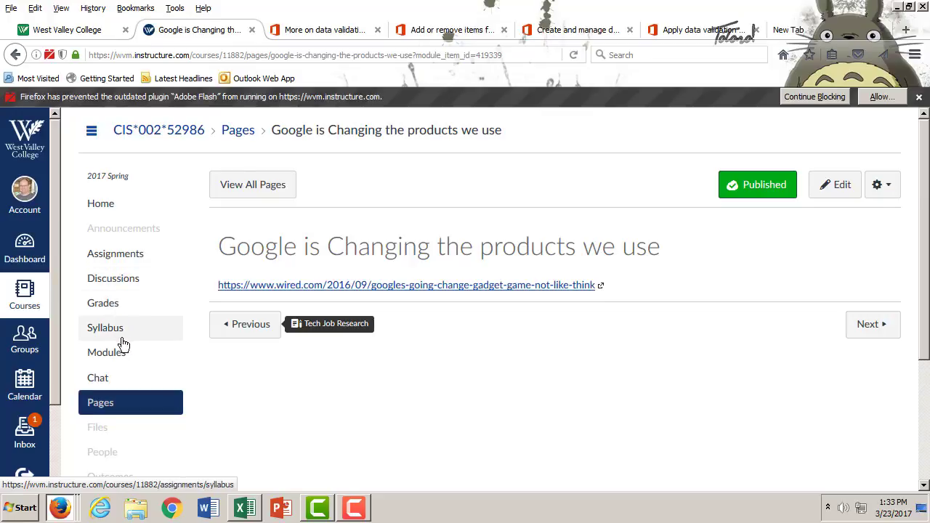
- Open the Charts in Excel assignment under Lesson 9 in the course modules, skim its description, and return to the module list
{"action": "scroll", "coordinate": [122, 342], "scroll_direction": "down", "scroll_amount": 3}
{"action": "scroll", "coordinate": [128, 319], "scroll_direction": "up", "scroll_amount": 2}
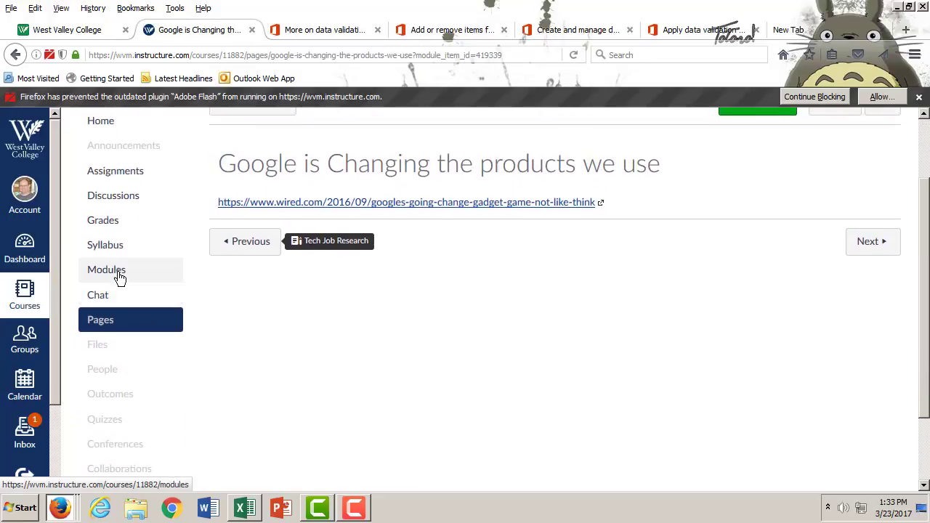
{"action": "left_click", "coordinate": [120, 273]}
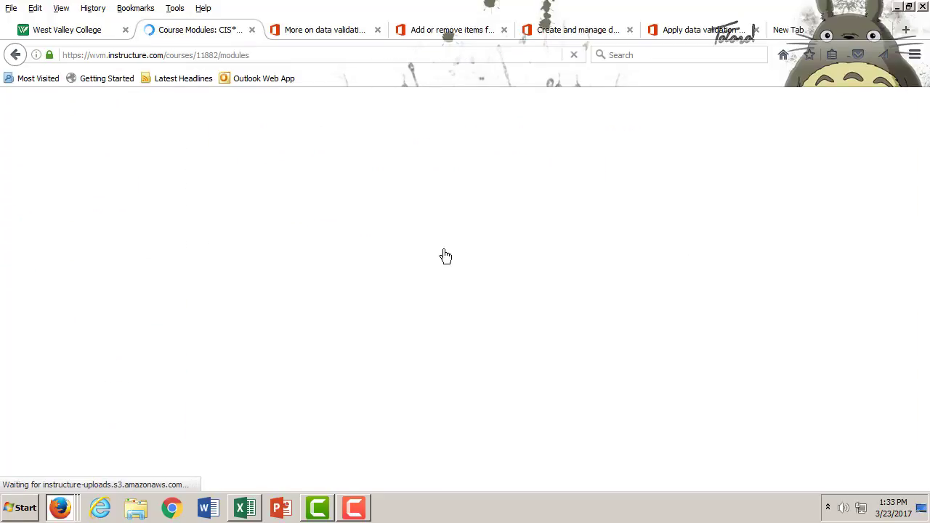
{"action": "scroll", "coordinate": [509, 288], "scroll_direction": "down", "scroll_amount": 15}
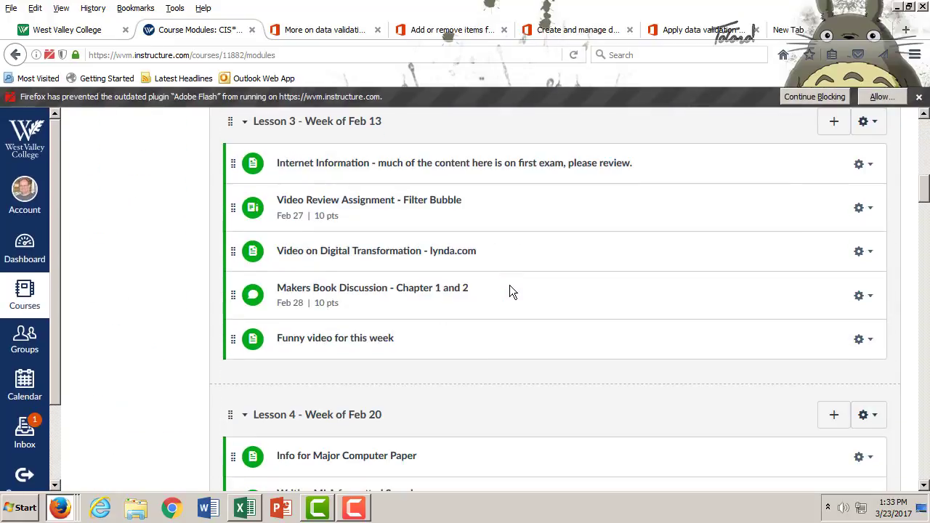
{"action": "scroll", "coordinate": [509, 287], "scroll_direction": "down", "scroll_amount": 12}
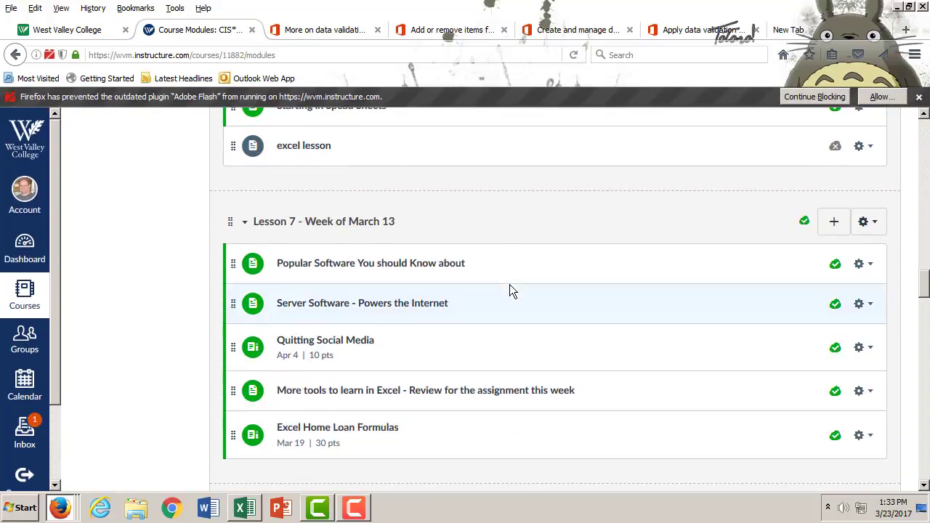
{"action": "scroll", "coordinate": [509, 287], "scroll_direction": "down", "scroll_amount": 8}
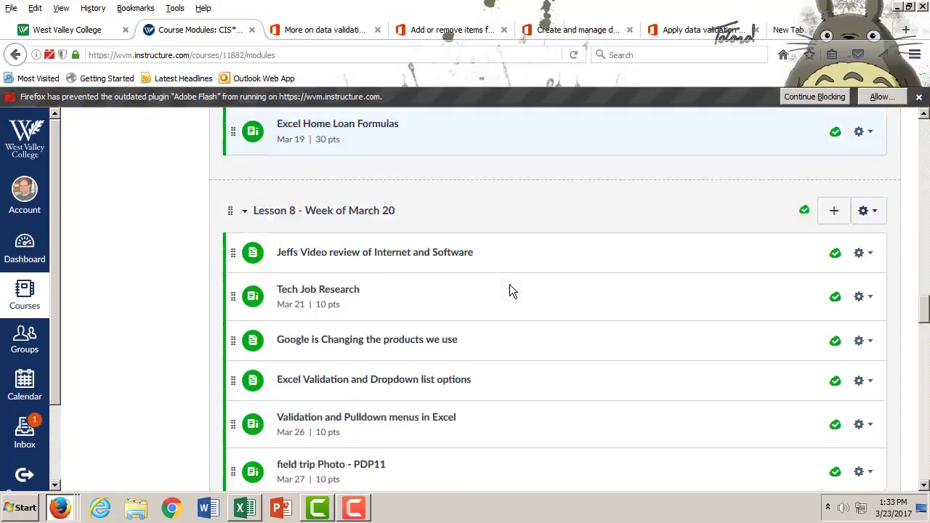
{"action": "scroll", "coordinate": [509, 289], "scroll_direction": "down", "scroll_amount": 6}
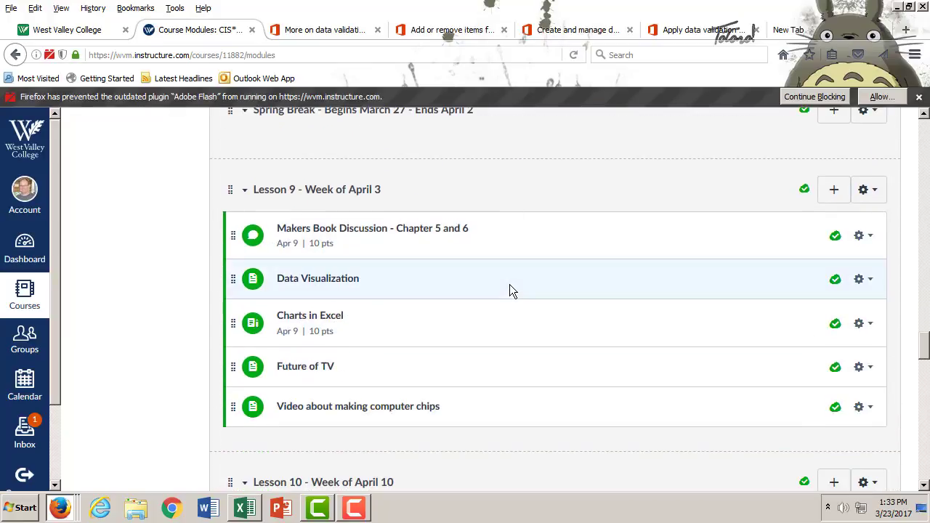
{"action": "scroll", "coordinate": [510, 289], "scroll_direction": "down", "scroll_amount": 3}
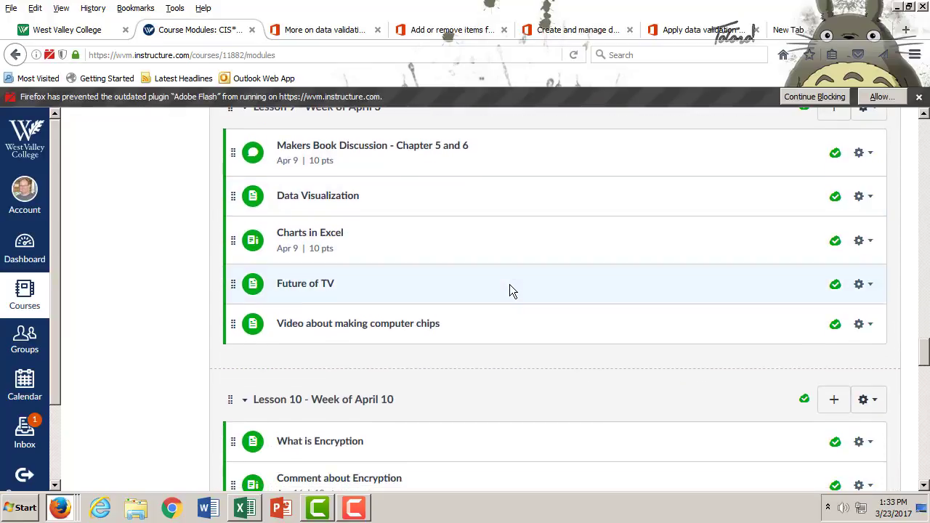
{"action": "left_click", "coordinate": [319, 236]}
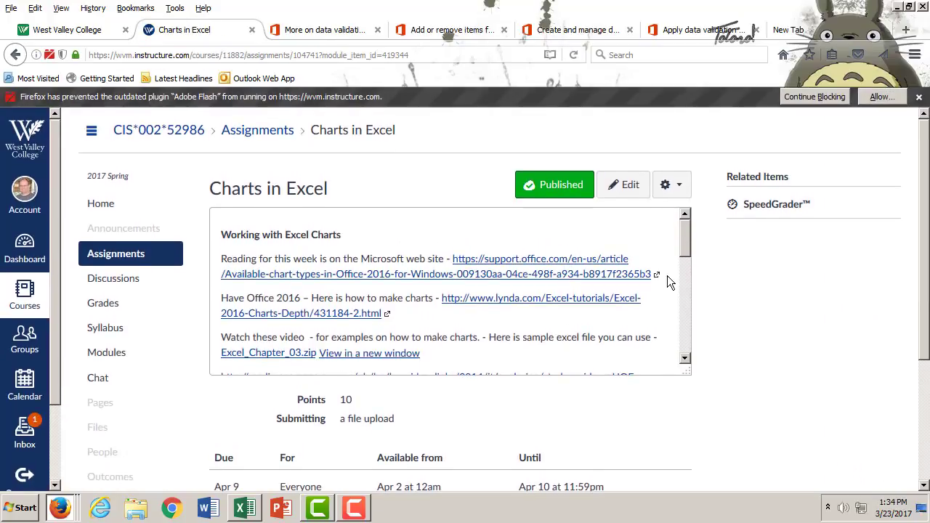
{"action": "left_click_drag", "start_coordinate": [680, 238], "coordinate": [689, 212]}
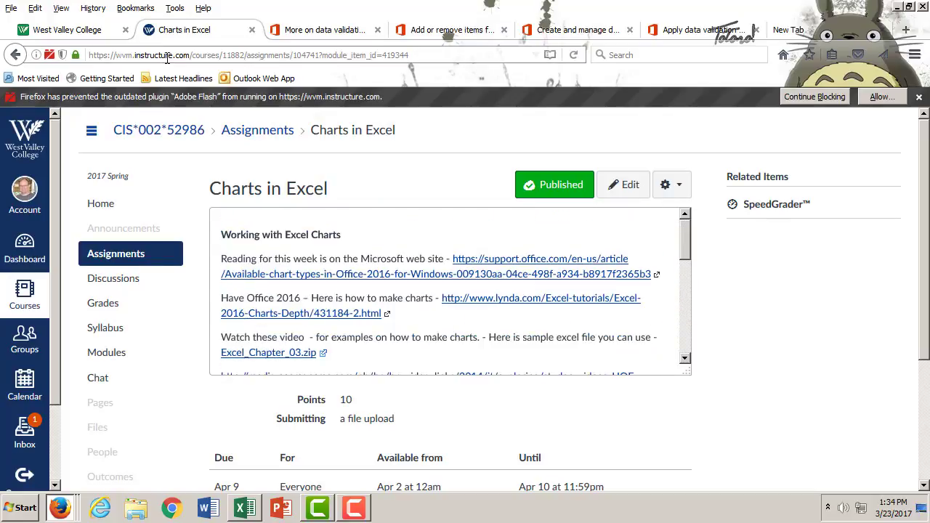
{"action": "left_click", "coordinate": [16, 55]}
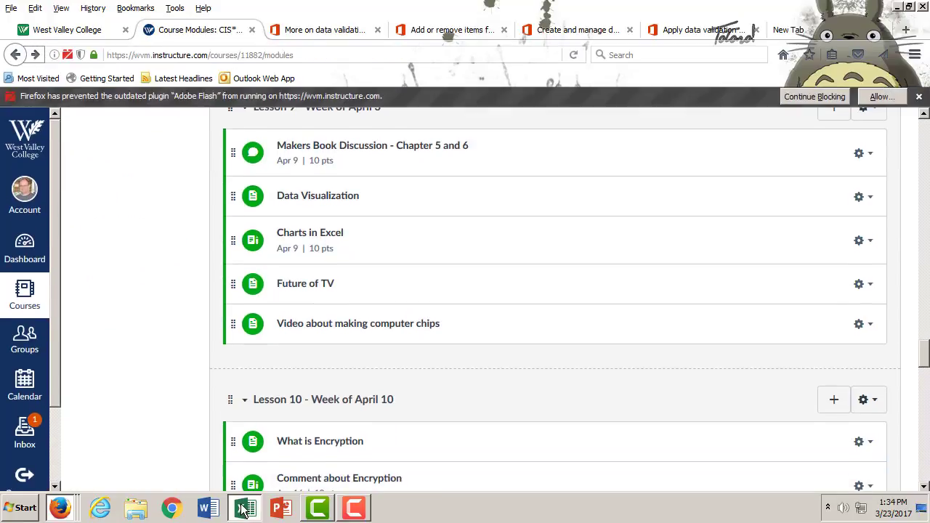
- Switch to the party answer sheet in Excel and select the Answer column cells B1:B6
{"action": "left_click", "coordinate": [244, 507]}
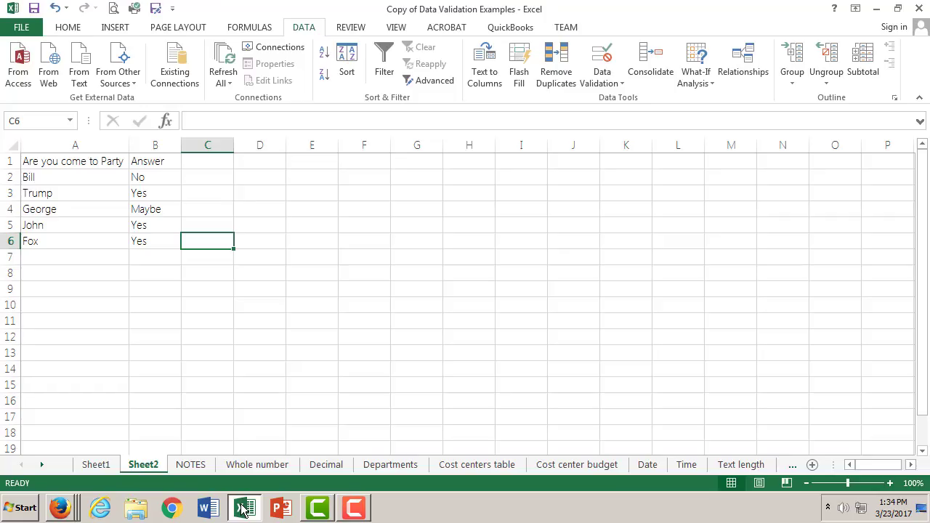
{"action": "left_click", "coordinate": [154, 160]}
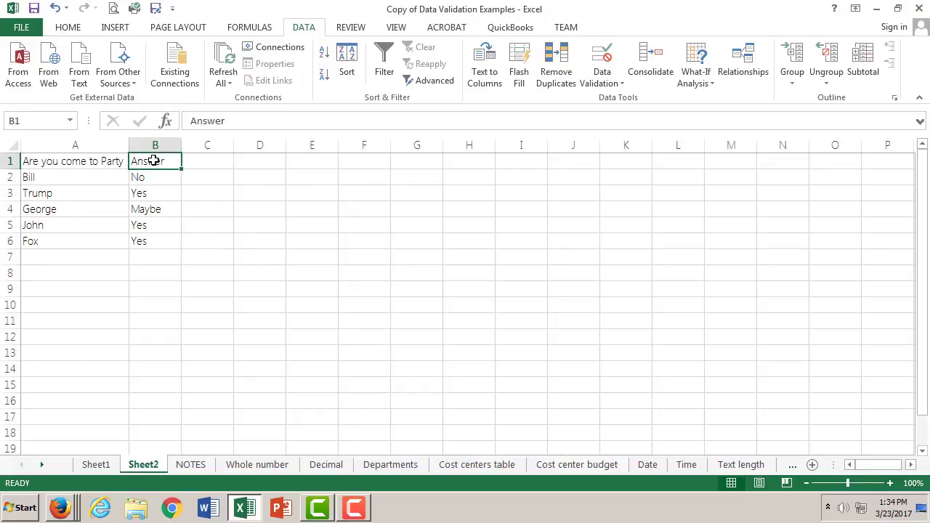
{"action": "left_click", "coordinate": [154, 239], "text": "shift"}
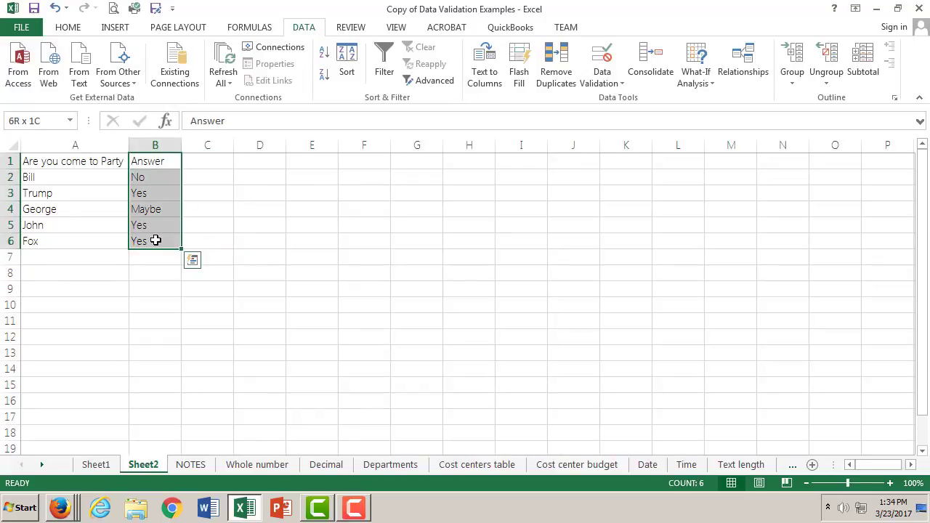
{"action": "left_click", "coordinate": [66, 33]}
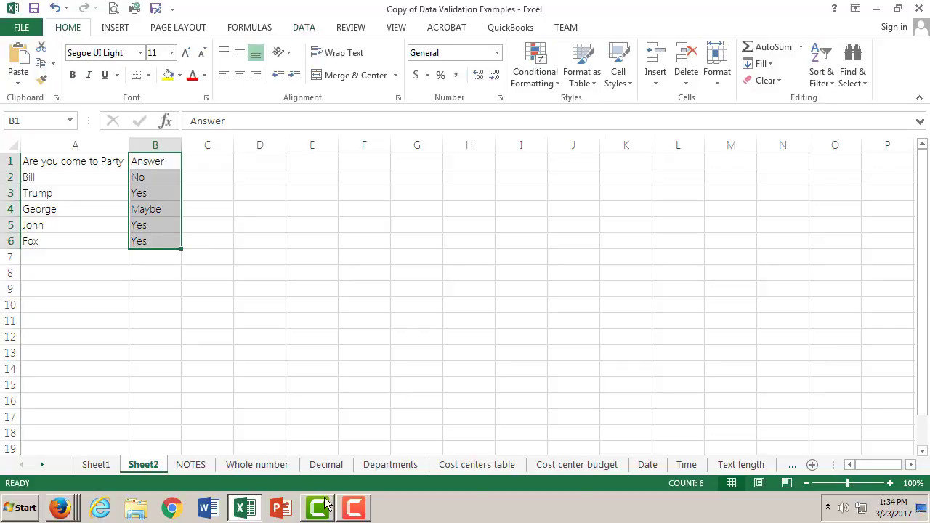
{"action": "left_click", "coordinate": [349, 508]}
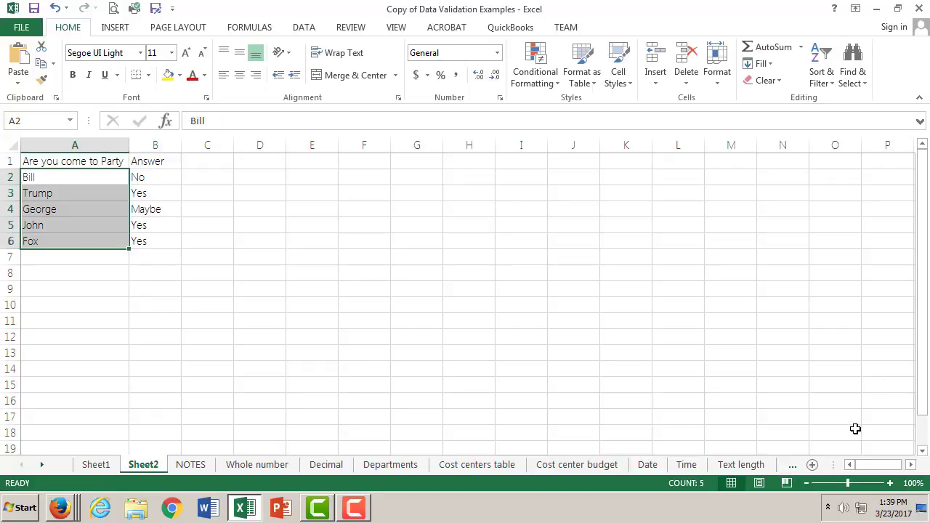
- Select the invitee names in A2:A6 and toggle their Lock Cell protection setting
{"action": "left_click", "coordinate": [103, 277]}
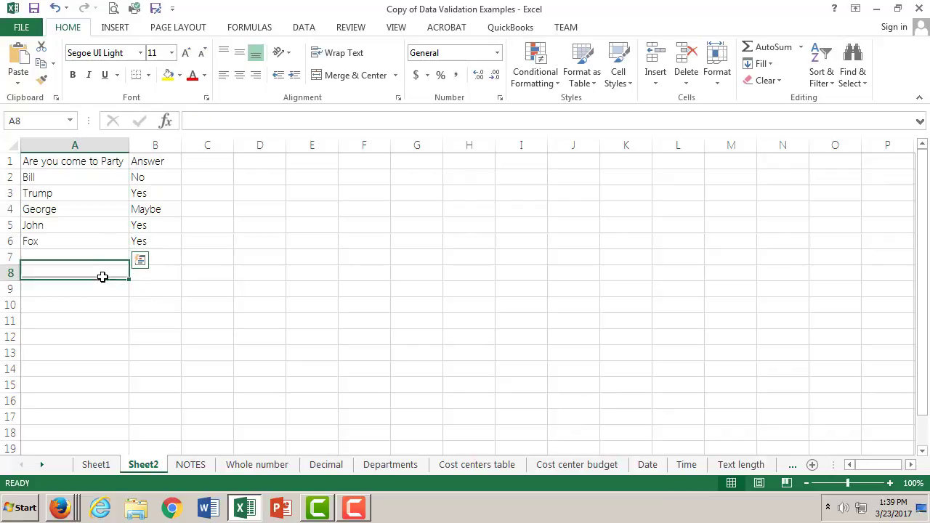
{"action": "left_click", "coordinate": [80, 173]}
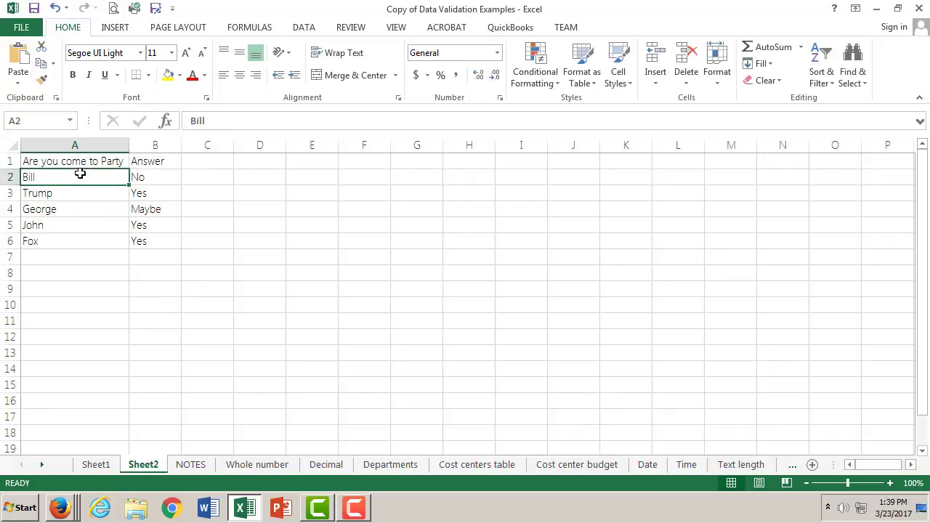
{"action": "left_click", "coordinate": [92, 245], "text": "shift"}
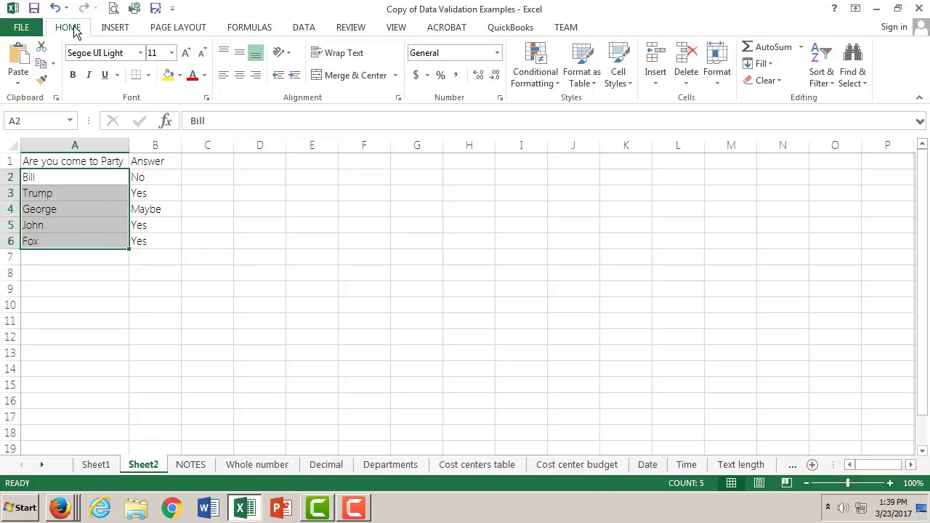
{"action": "left_click", "coordinate": [718, 83]}
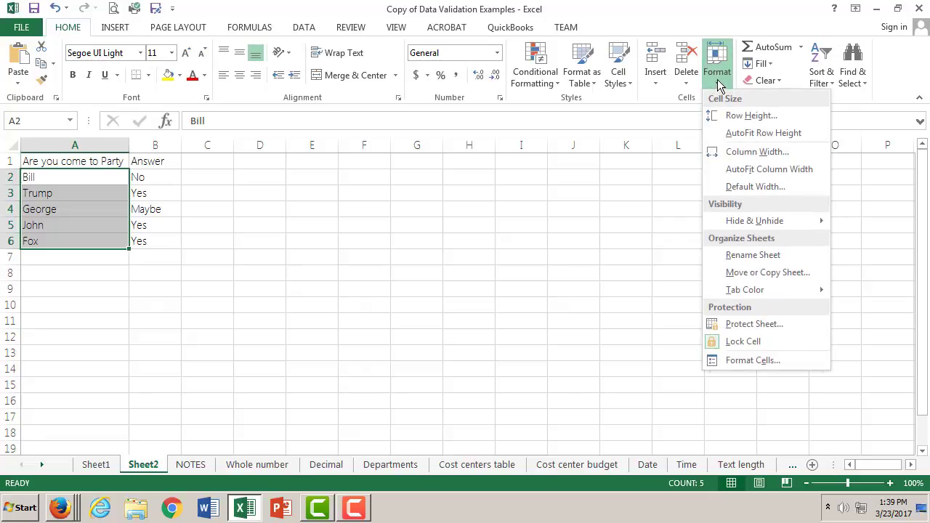
{"action": "left_click", "coordinate": [754, 341]}
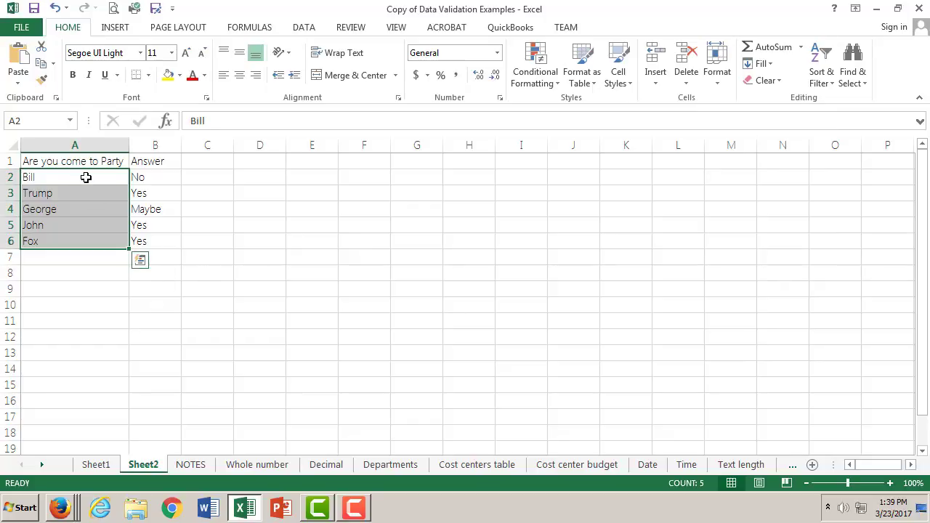
- Replace the invitee name in cell A2 with a different first name and capitalize it
{"action": "left_click", "coordinate": [86, 177]}
{"action": "left_click", "coordinate": [82, 275]}
{"action": "left_click", "coordinate": [72, 173]}
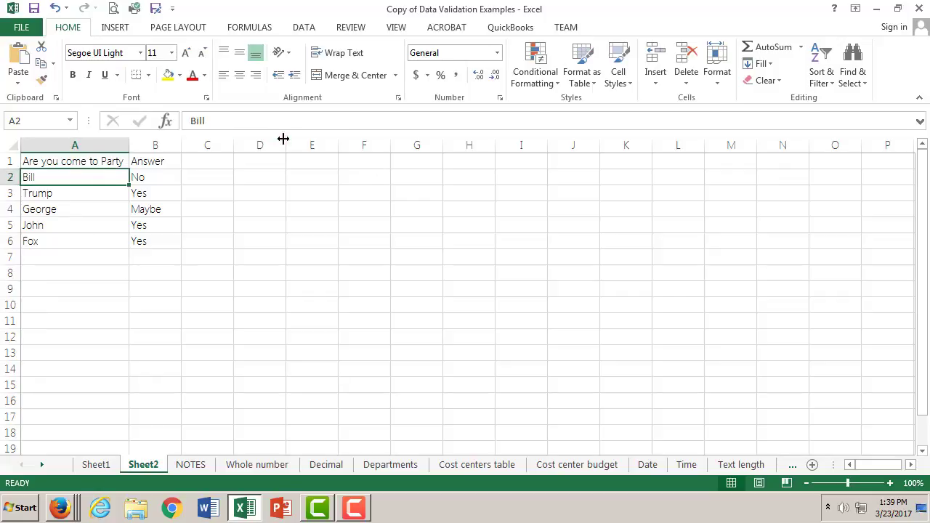
{"action": "double_click", "coordinate": [197, 121]}
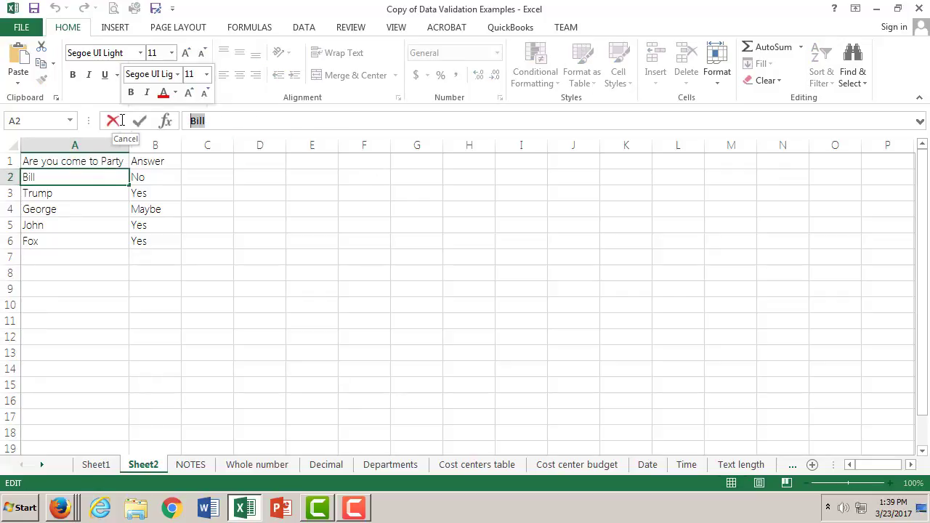
{"action": "type", "text": "ted"}
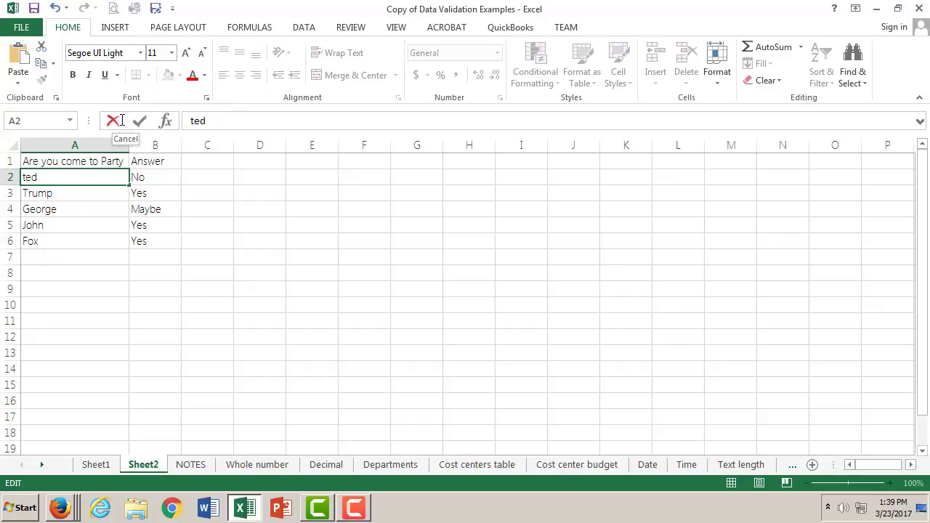
{"action": "left_click", "coordinate": [144, 121]}
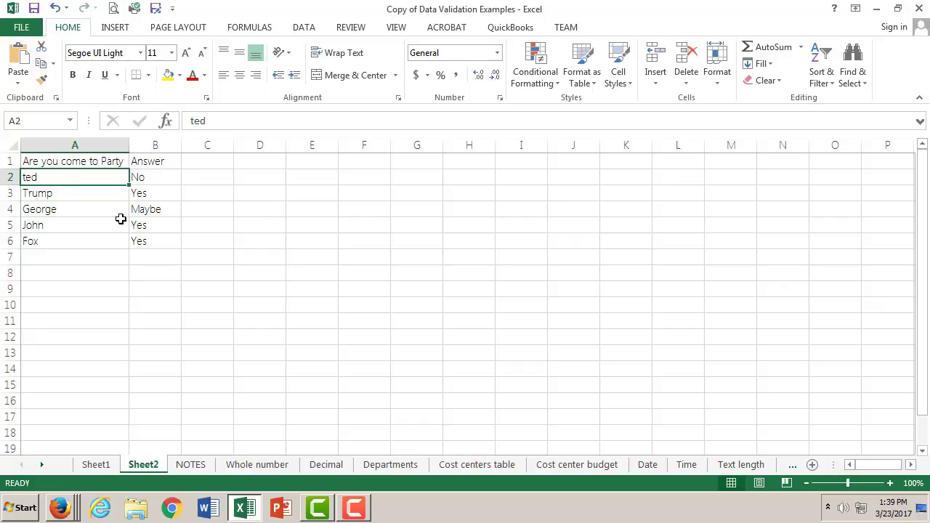
{"action": "double_click", "coordinate": [54, 180]}
{"action": "left_click_drag", "start_coordinate": [54, 181], "coordinate": [14, 177]}
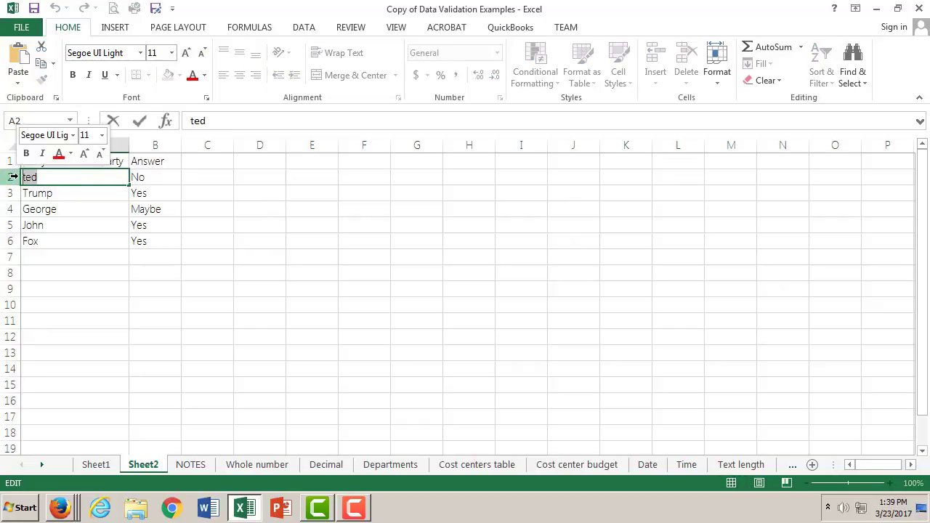
{"action": "type", "text": "Ted"}
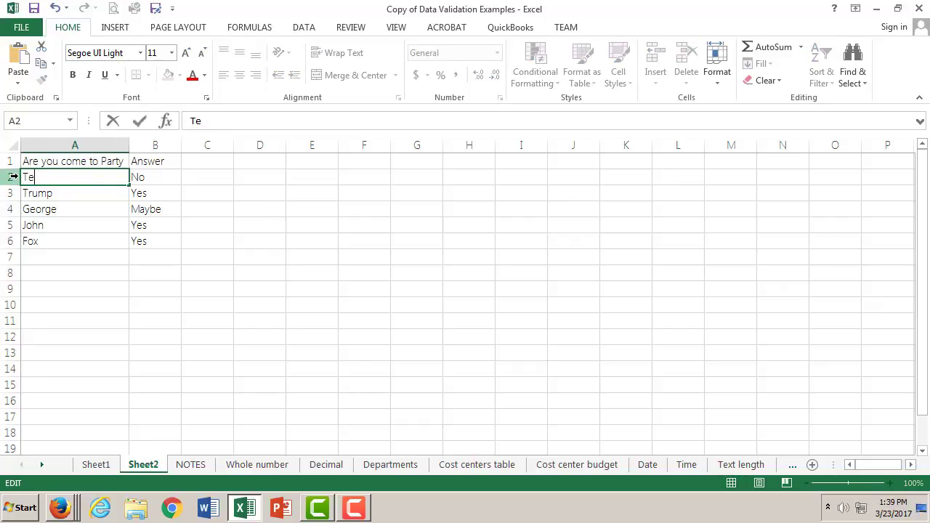
{"action": "left_click", "coordinate": [33, 257]}
{"action": "left_click", "coordinate": [59, 176]}
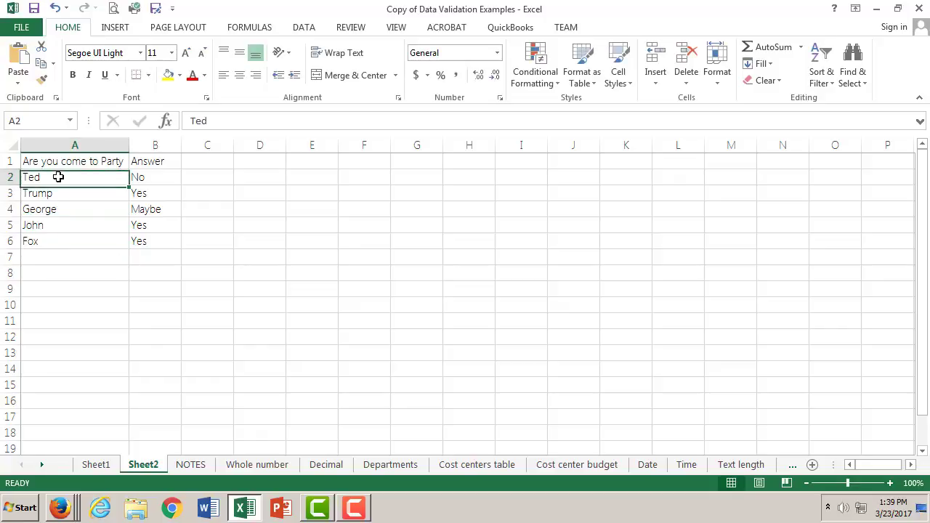
- Select the range of invitee names in A2:A6
{"action": "left_click", "coordinate": [92, 244], "text": "shift"}
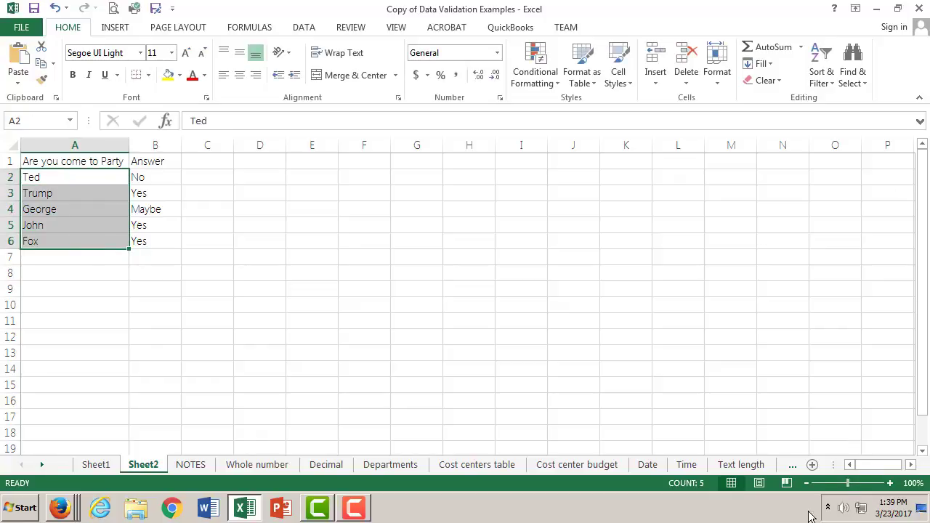